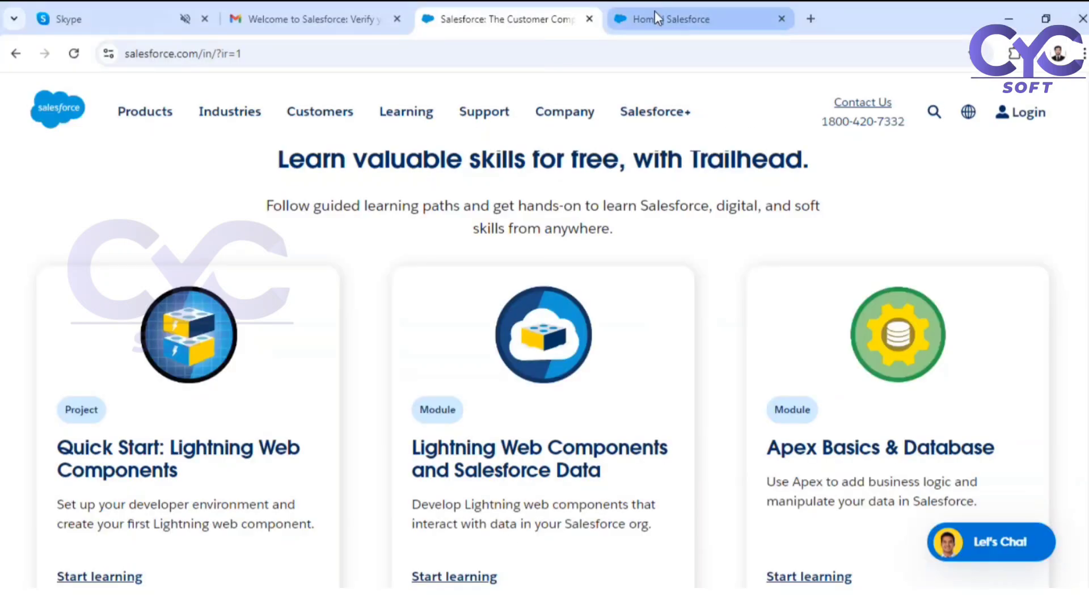
# - Switch to the Salesforce Setup browser tab and open the Accounts list by searching the App Launcher for "acc"
pyautogui.click(655, 18)
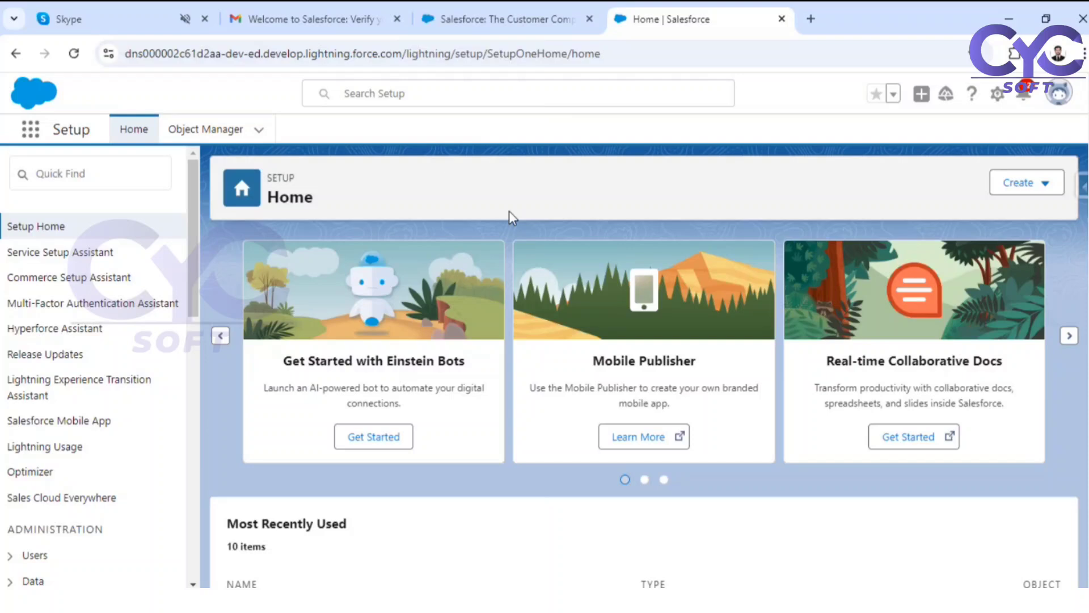
pyautogui.click(40, 131)
pyautogui.write('acou')
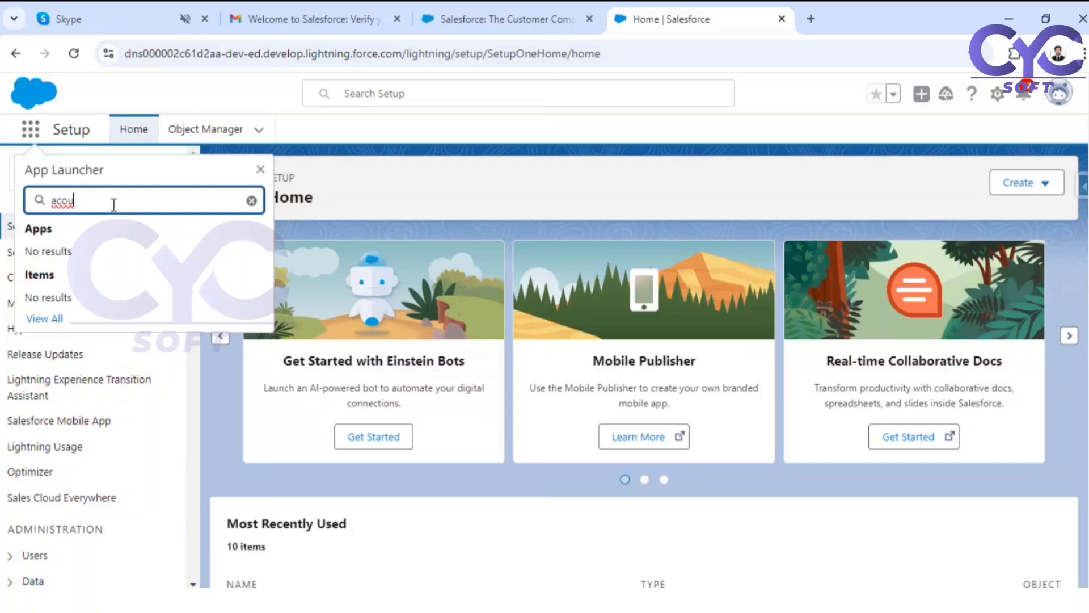
pyautogui.press('BackSpace')
pyautogui.press('BackSpace')
pyautogui.write('c')
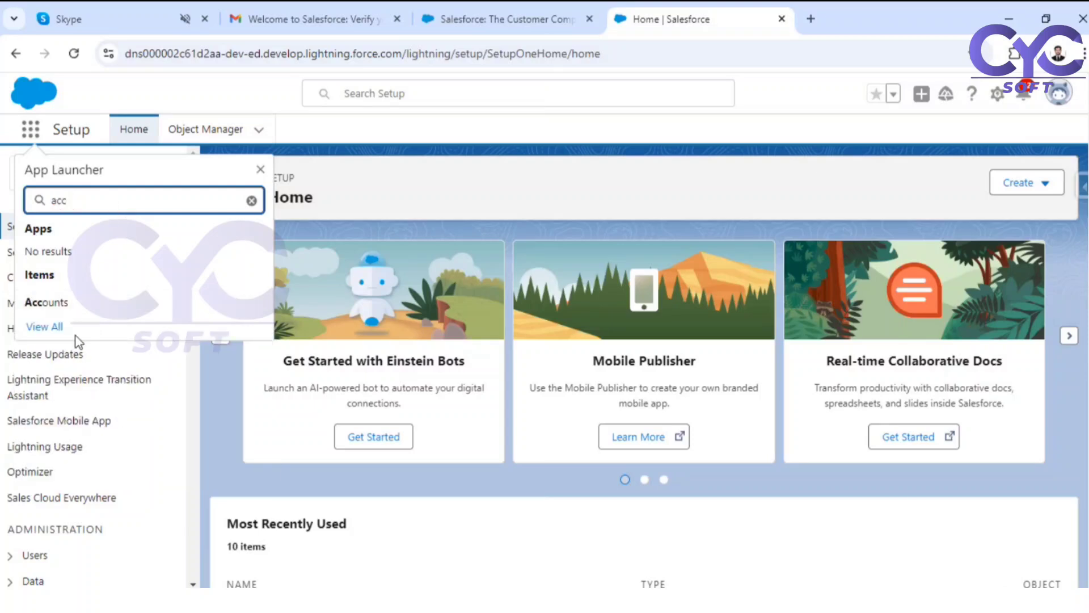
pyautogui.click(51, 305)
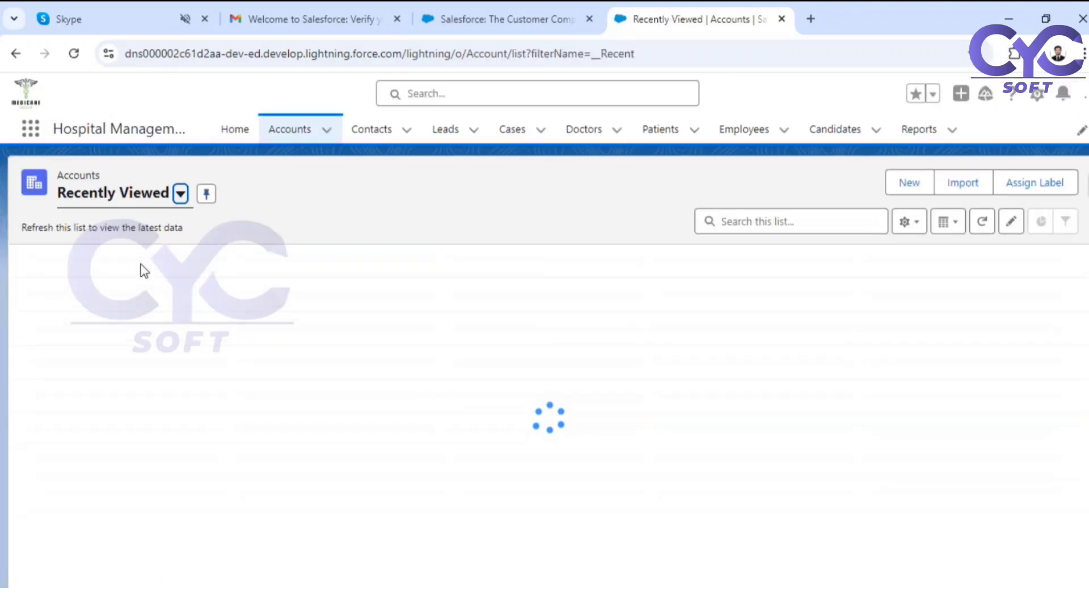
# - Open the Edge Communications account's details and examine how its fields are arranged across the account and address sections
pyautogui.click(143, 289)
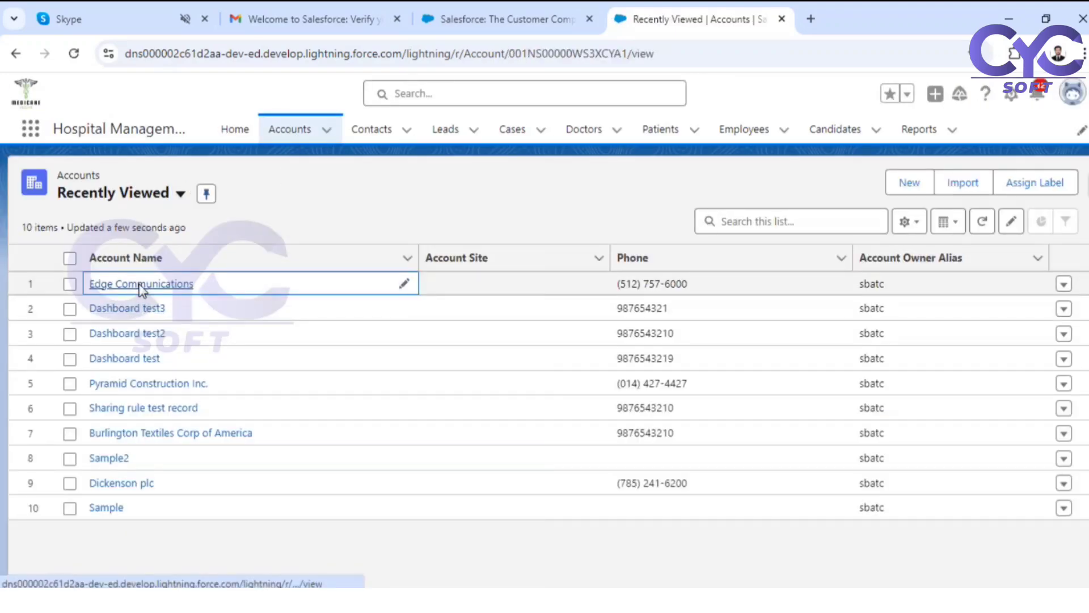
pyautogui.click(141, 310)
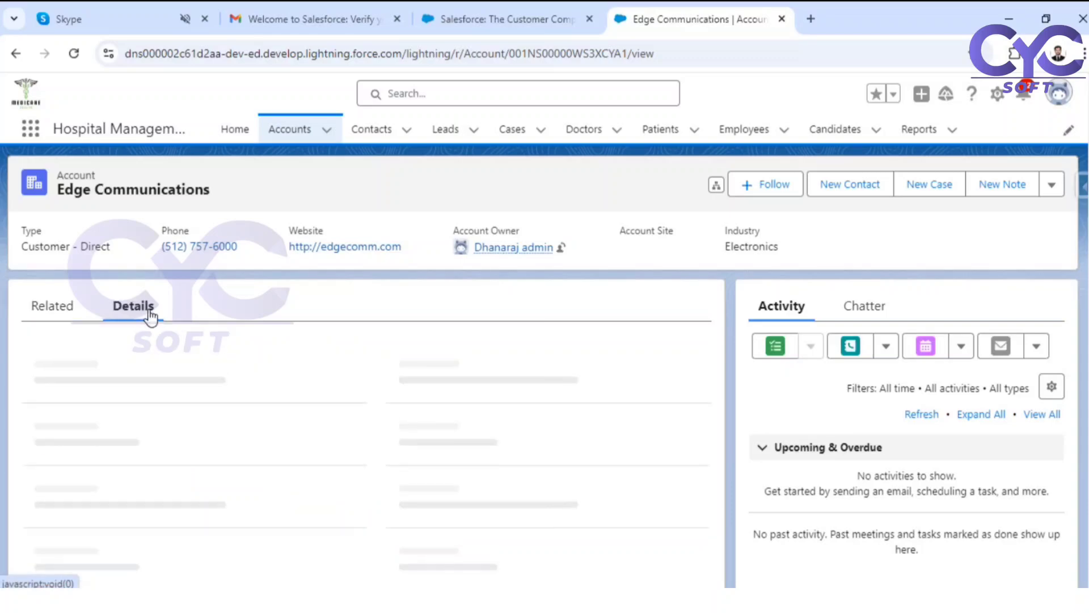
pyautogui.scroll(-4, 499, 397)
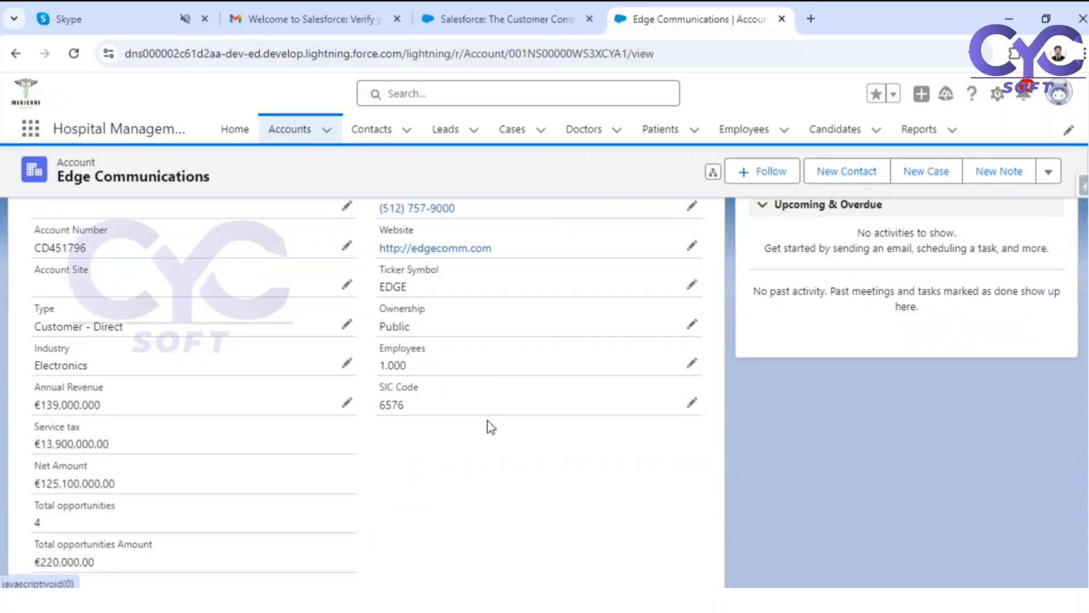
pyautogui.scroll(5, 488, 428)
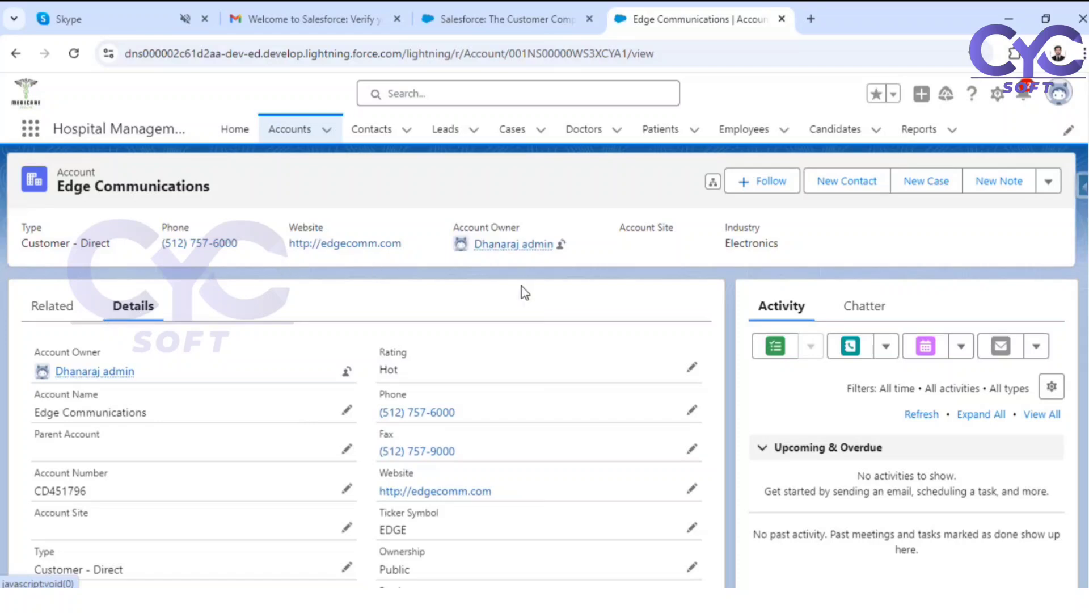
pyautogui.scroll(-5, 601, 414)
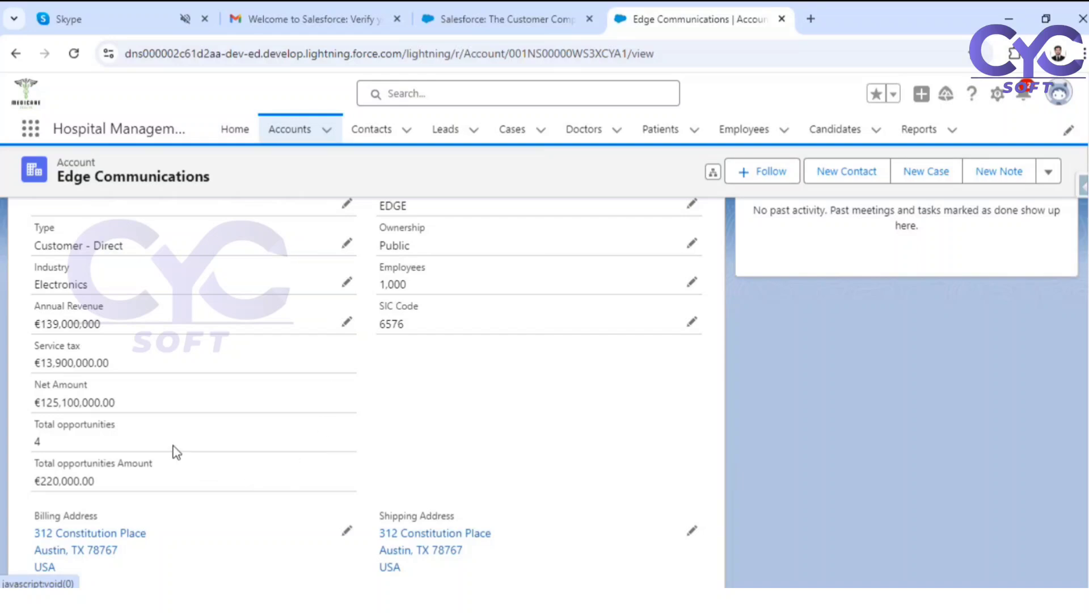
pyautogui.scroll(5, 284, 431)
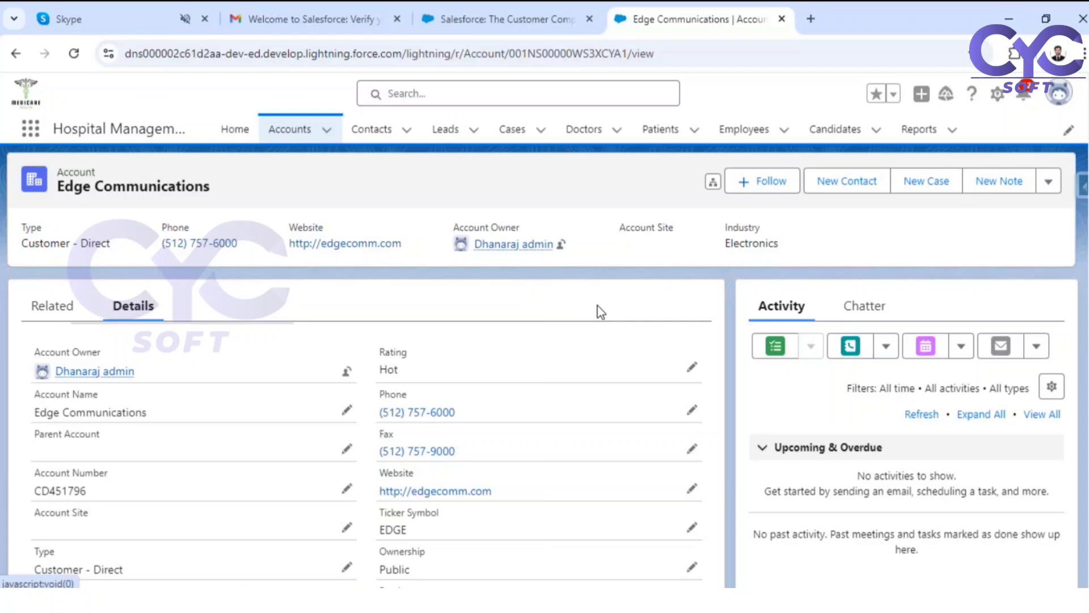
pyautogui.scroll(-4, 628, 397)
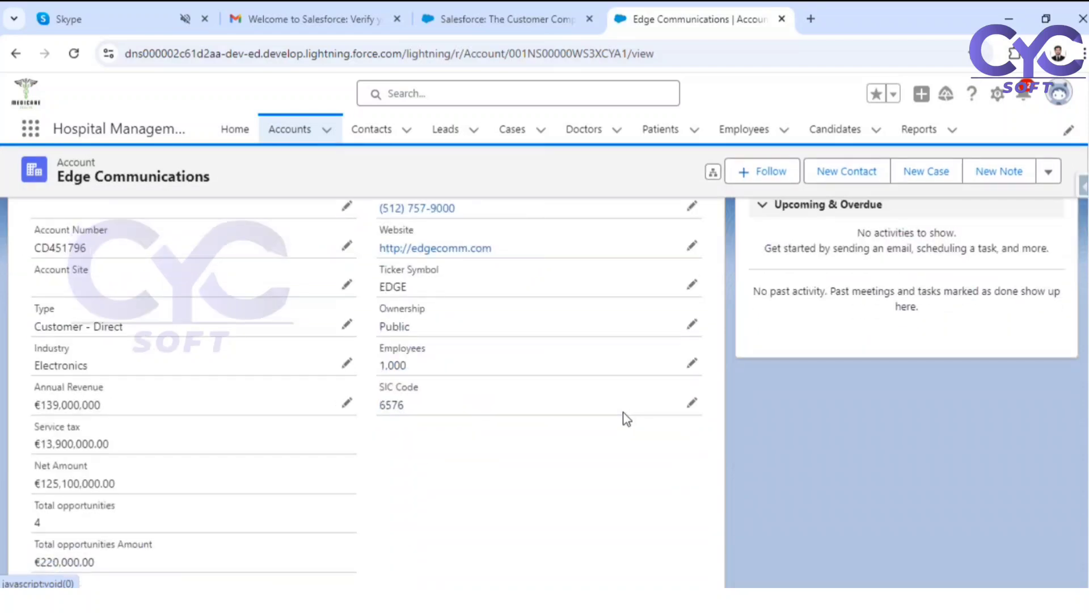
pyautogui.scroll(3, 490, 438)
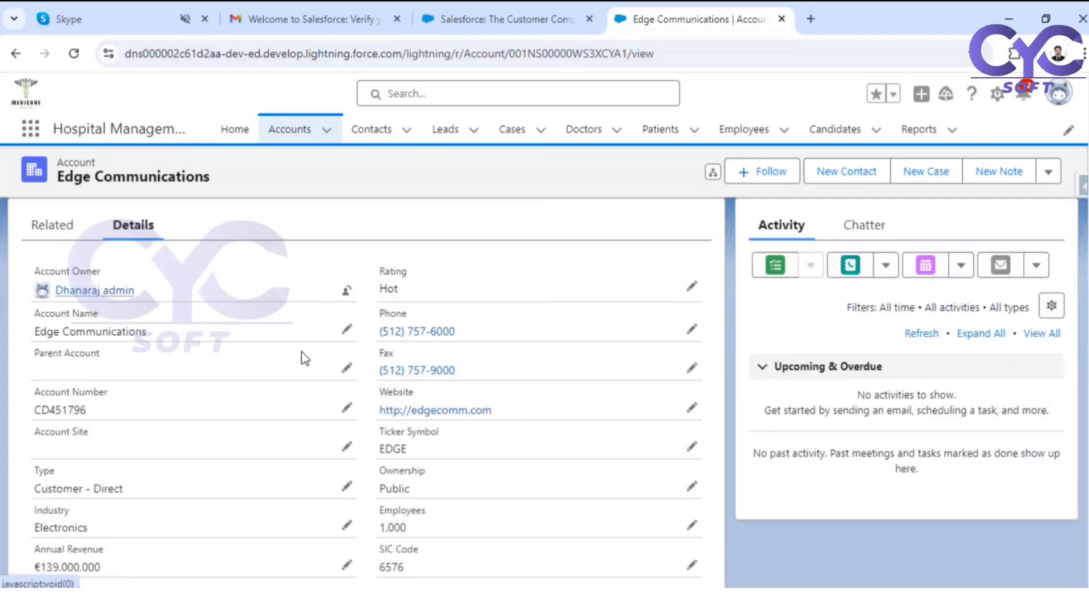
pyautogui.scroll(-5, 363, 369)
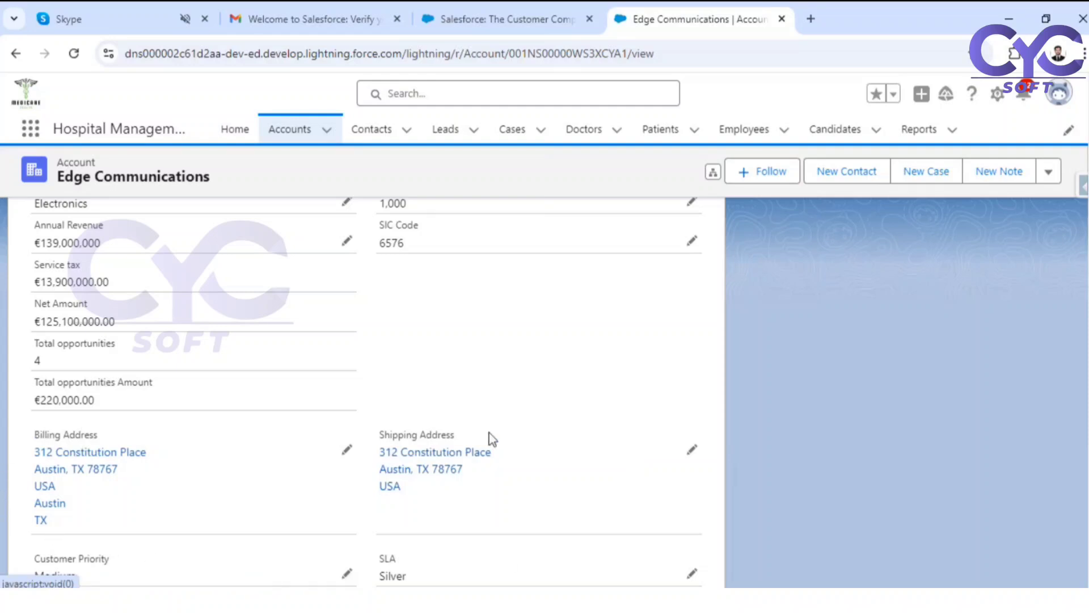
pyautogui.scroll(5, 488, 437)
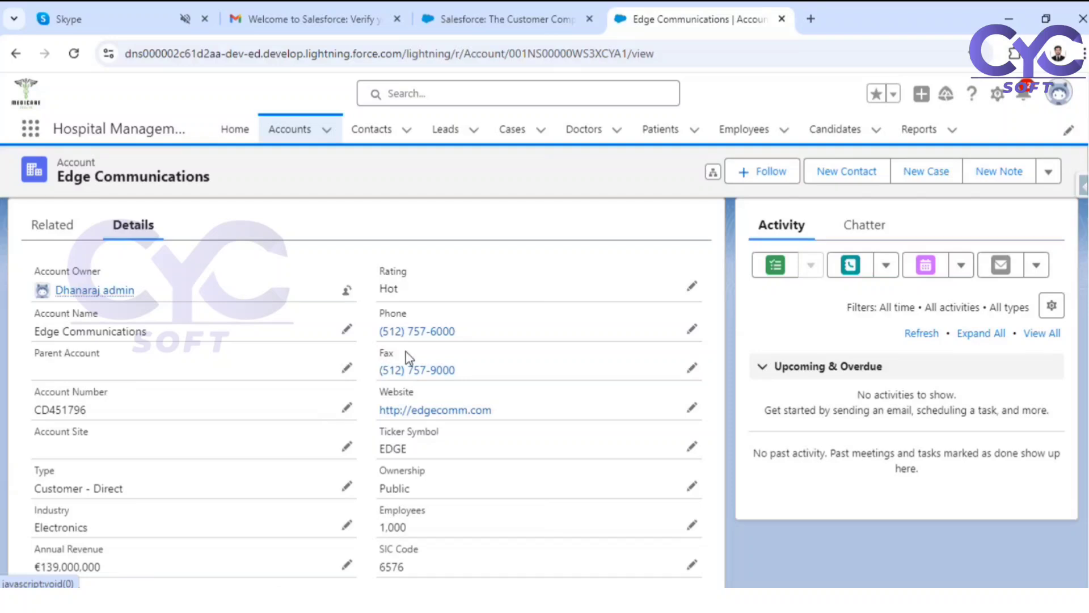
pyautogui.scroll(-1, 407, 353)
pyautogui.scroll(-2, 406, 351)
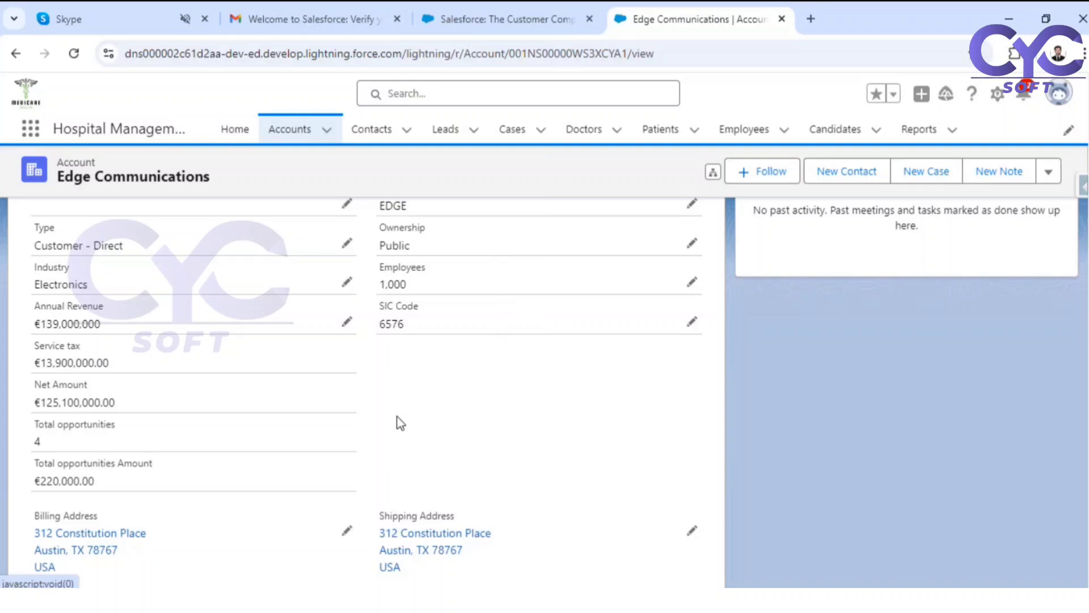
pyautogui.scroll(4, 146, 327)
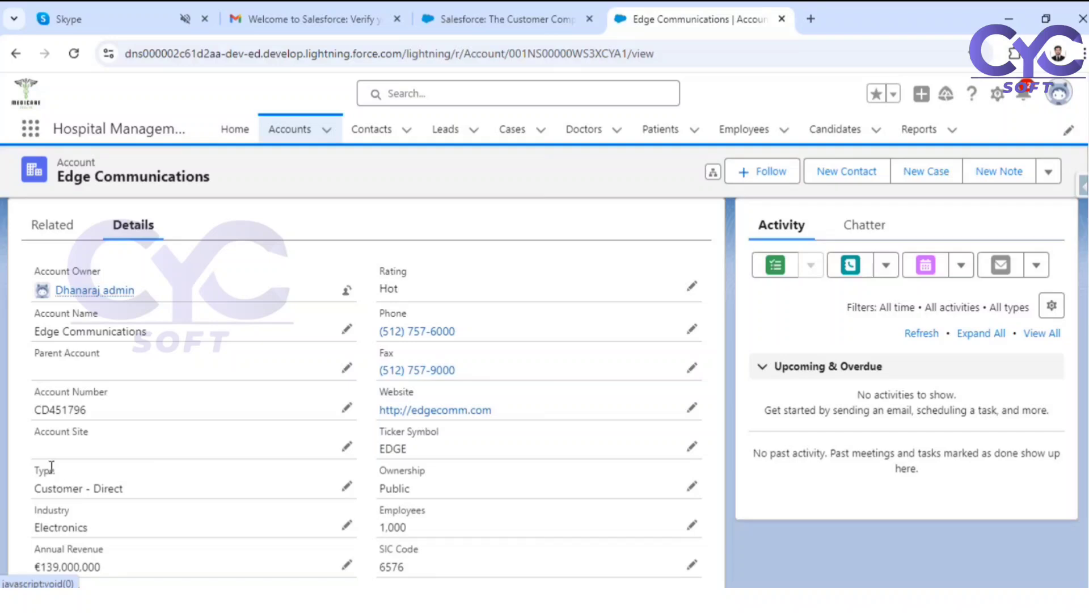
pyautogui.moveTo(72, 295)
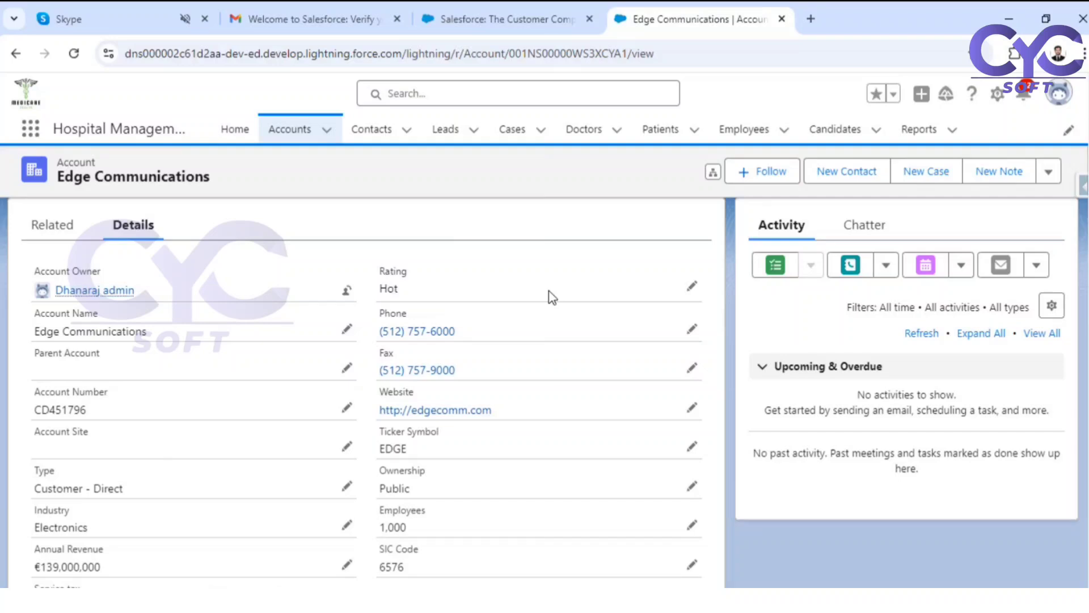
# - Open the Account object's setup from the record and show its page layouts
pyautogui.click(998, 94)
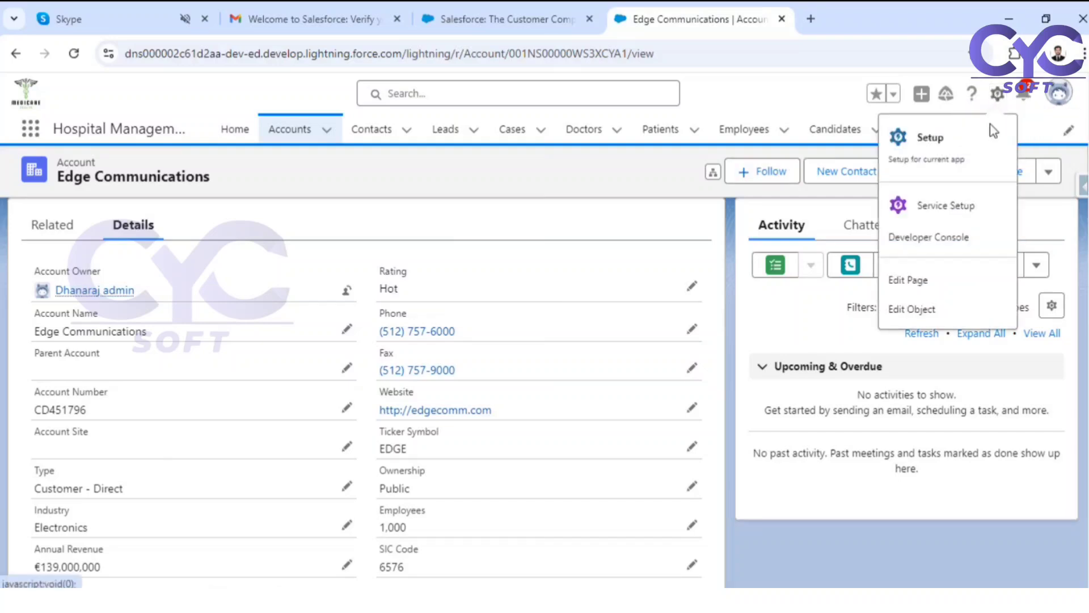
pyautogui.click(912, 309)
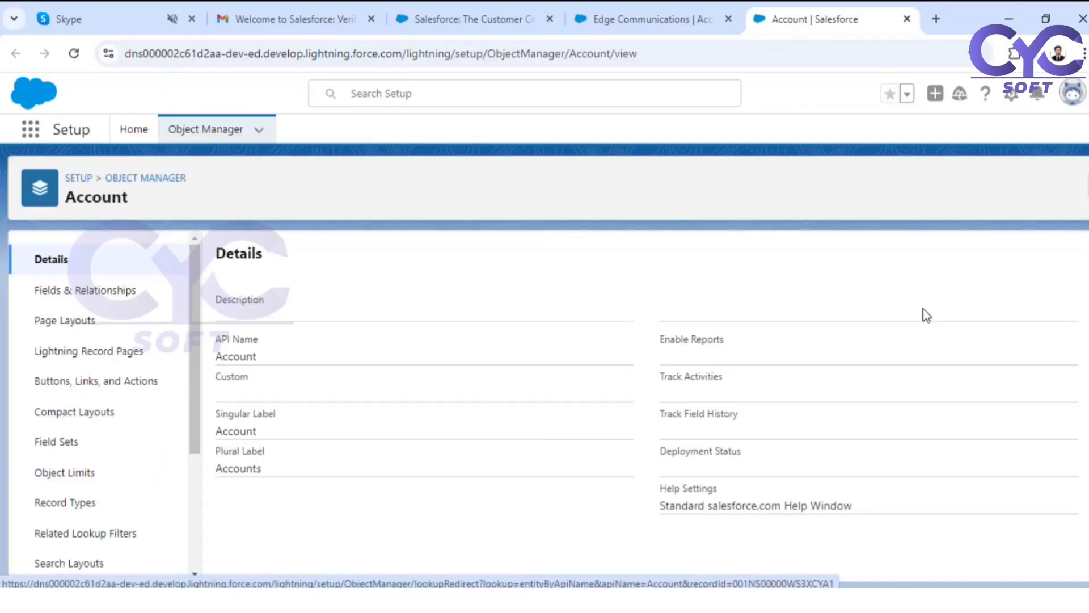
pyautogui.click(72, 323)
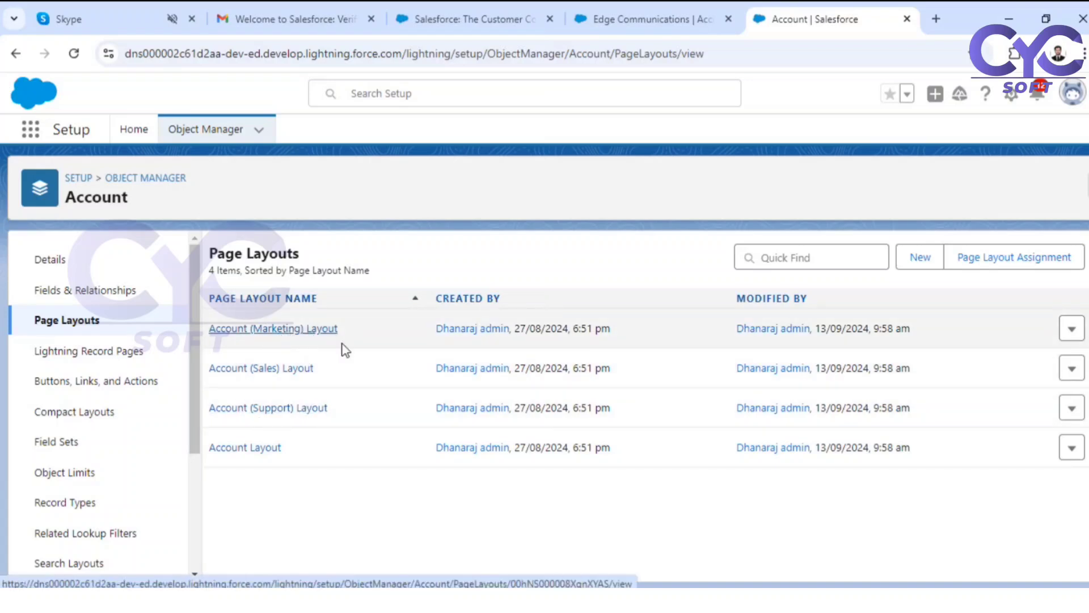
# - Create a new page layout named "New Customer layout", cloned from the existing Account Layout
pyautogui.click(922, 258)
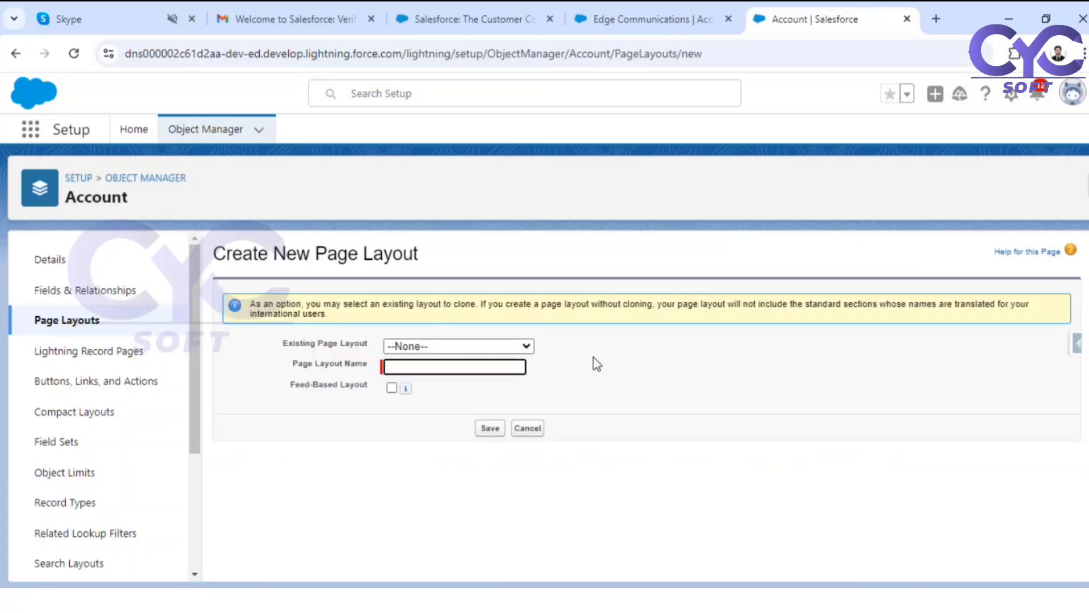
pyautogui.click(409, 346)
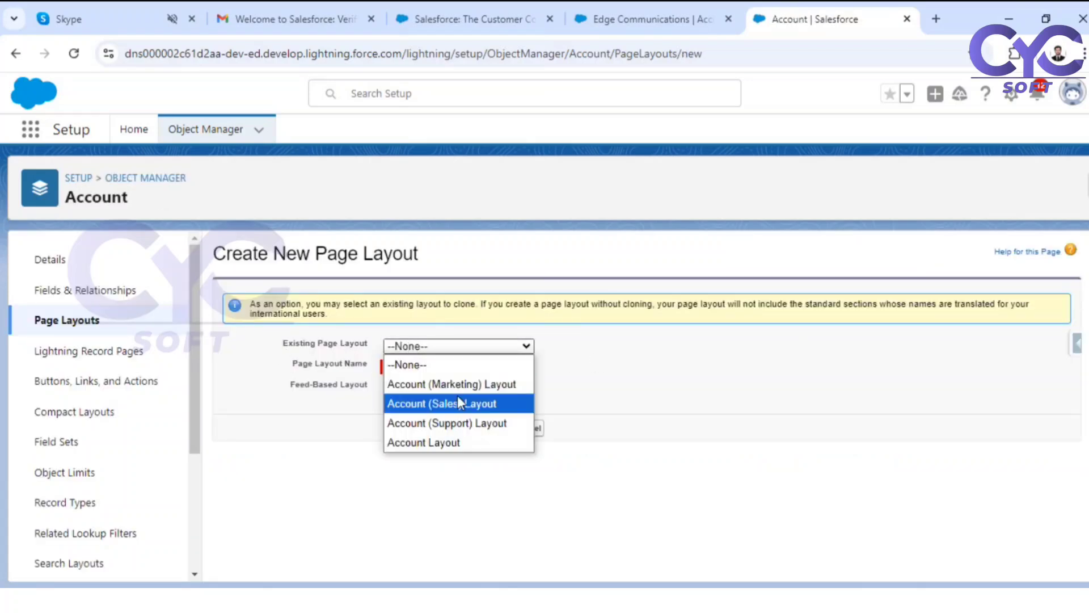
pyautogui.click(451, 436)
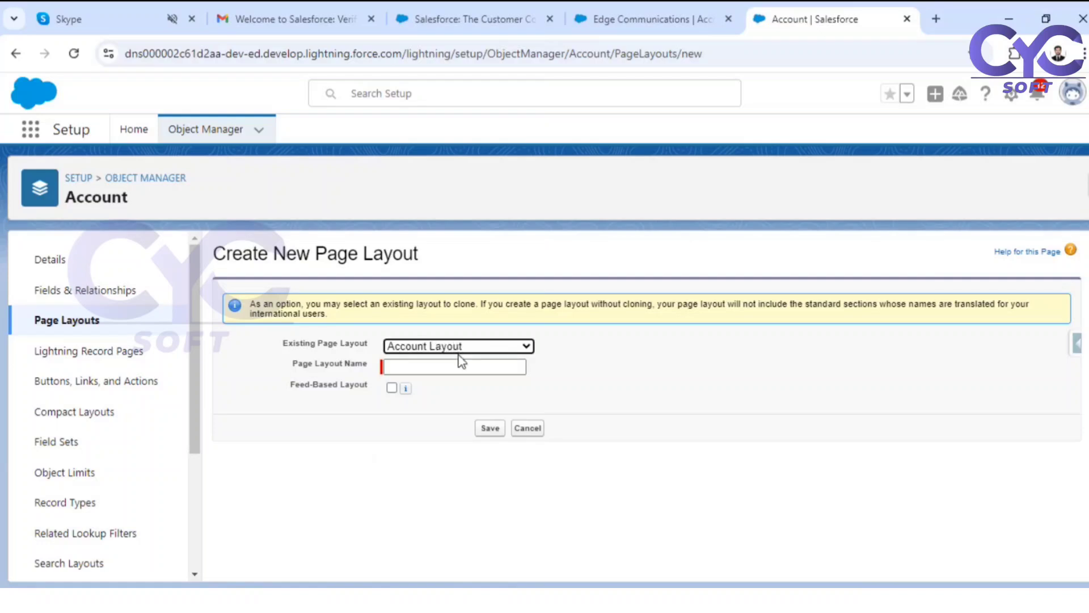
pyautogui.click(410, 368)
pyautogui.write('ew')
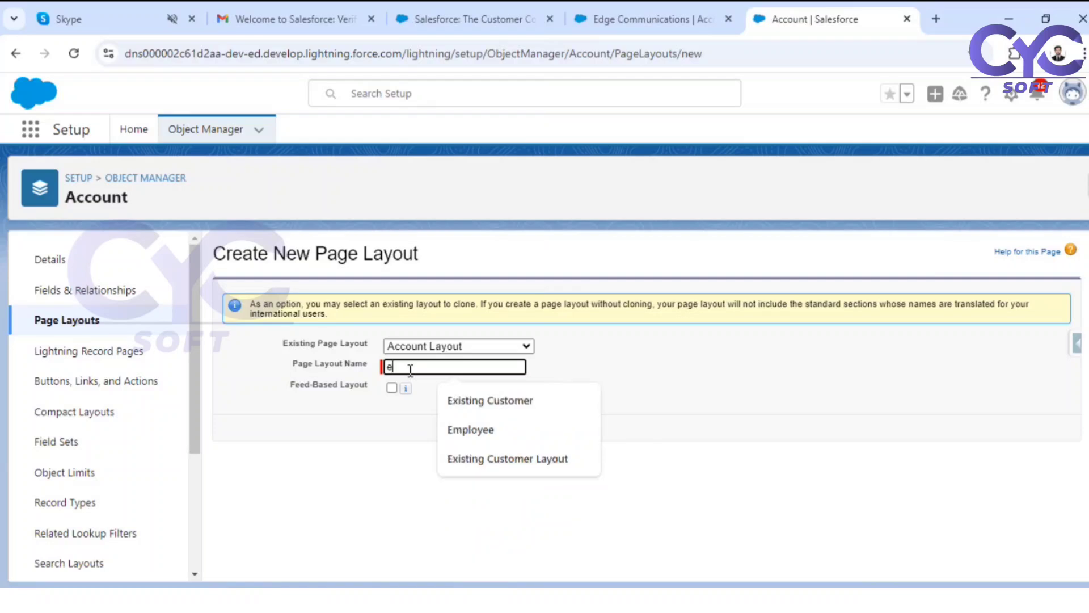
pyautogui.press('BackSpace')
pyautogui.press('BackSpace')
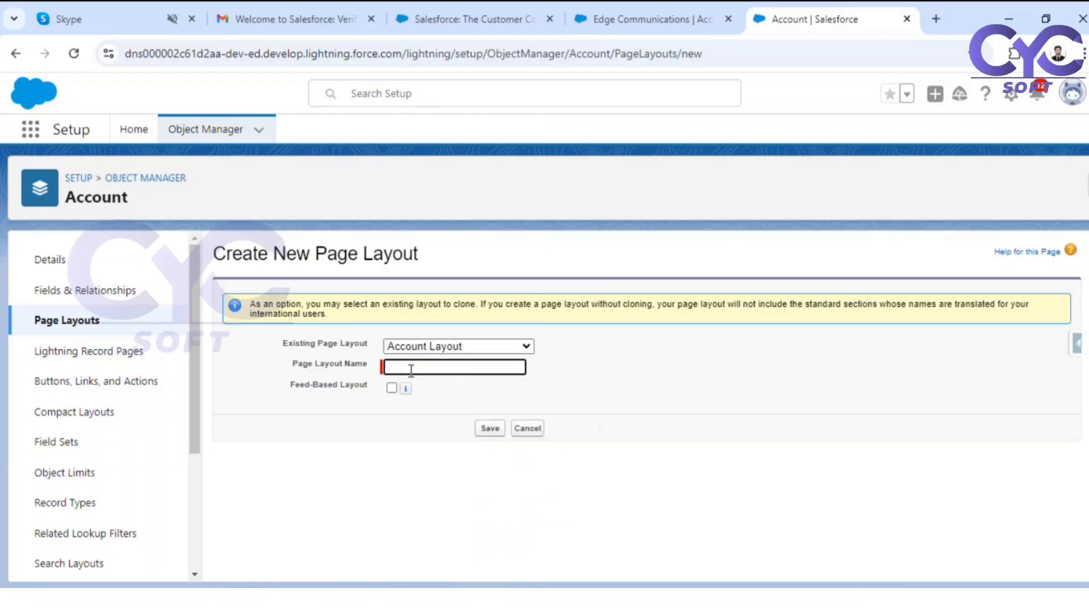
pyautogui.write('New Customer layout')
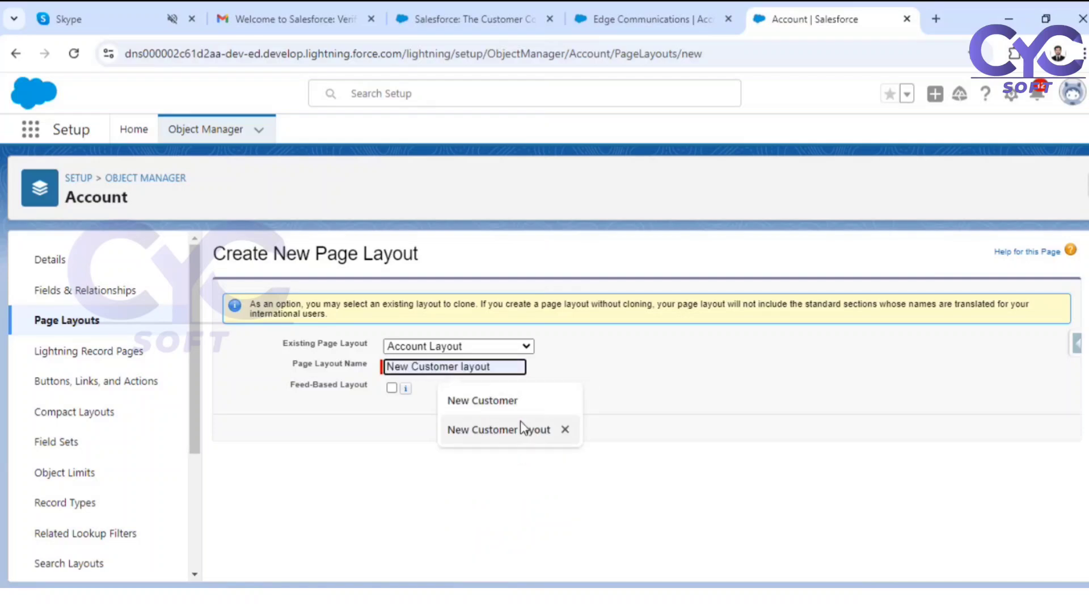
pyautogui.click(522, 429)
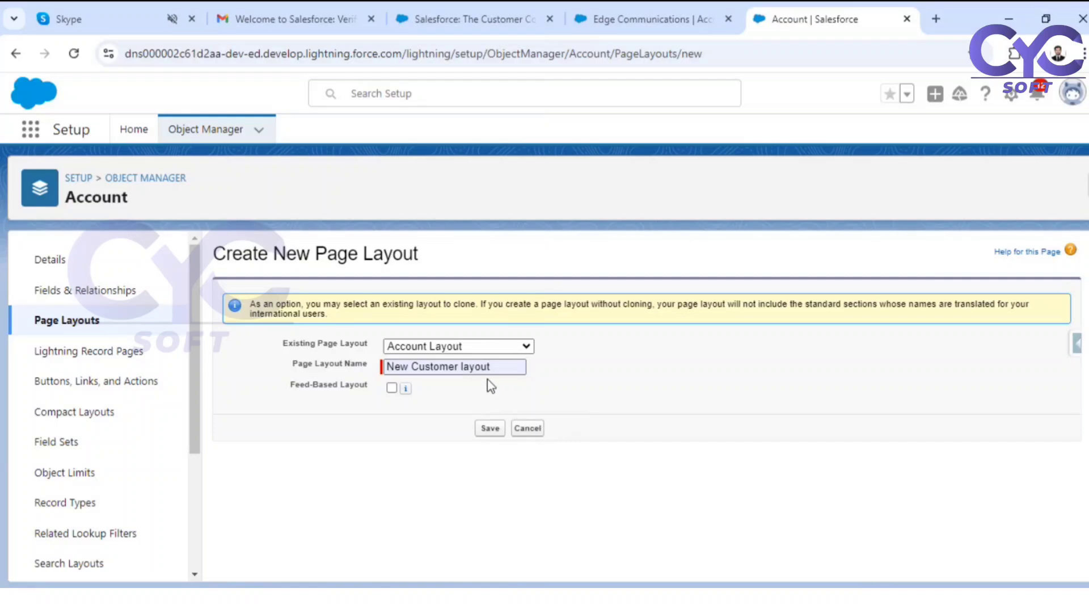
pyautogui.click(490, 430)
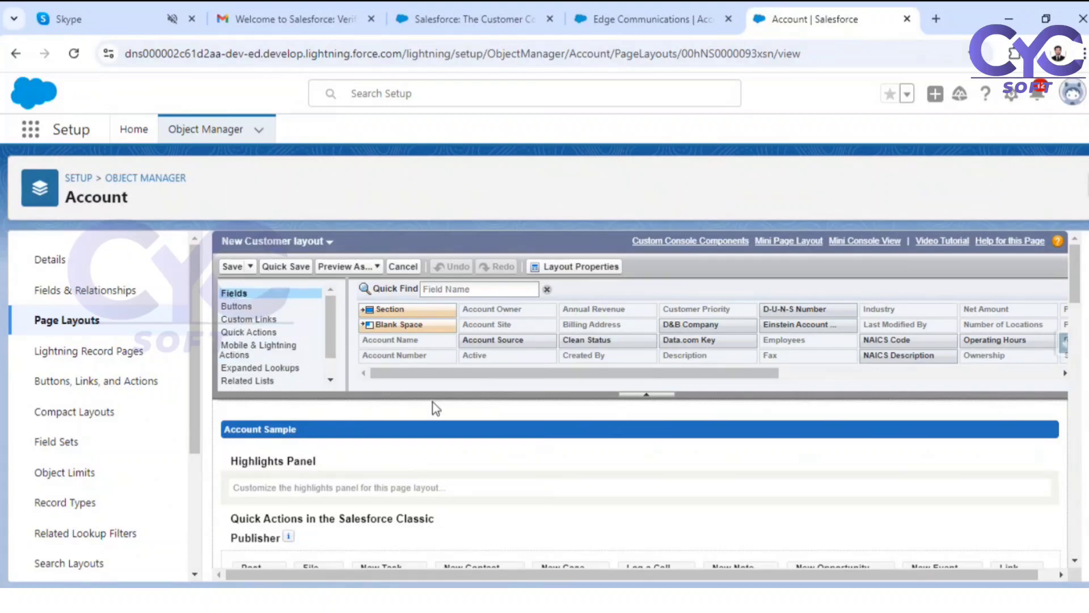
# - Add a two-column section named "Contact information" between the Account Information and Address Information sections of the layout
pyautogui.scroll(-5, 665, 433)
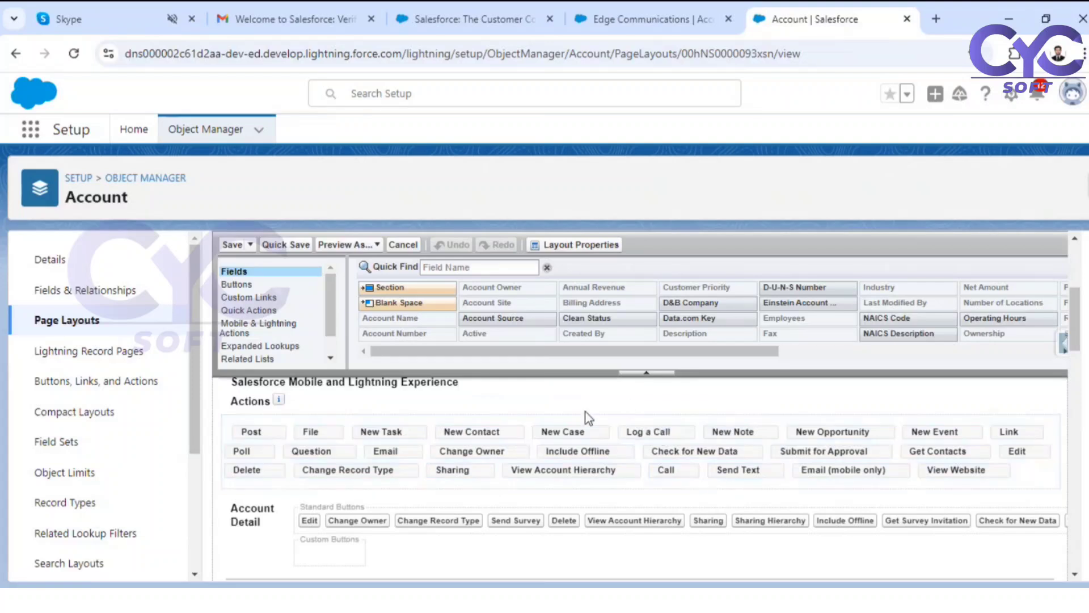
pyautogui.scroll(-3, 526, 448)
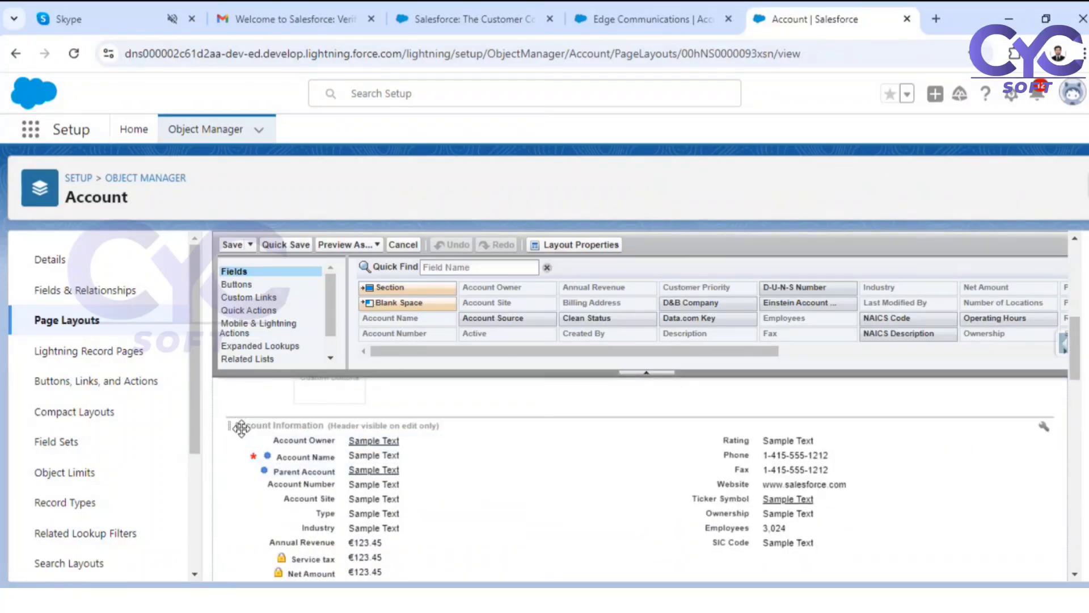
pyautogui.scroll(-2, 868, 512)
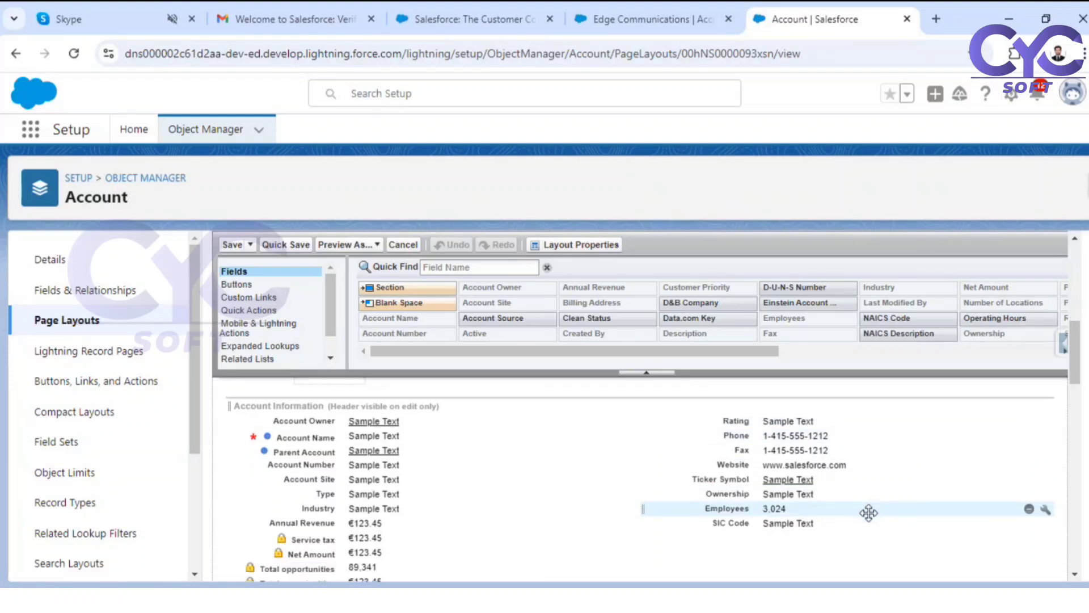
pyautogui.scroll(2, 389, 482)
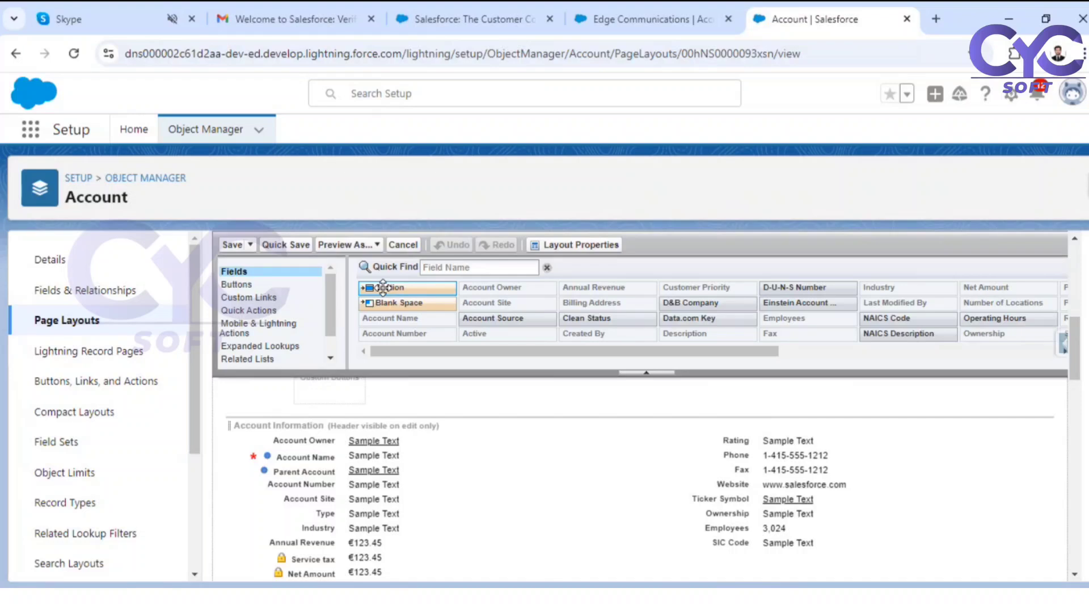
pyautogui.moveTo(383, 288); pyautogui.dragTo(349, 434)
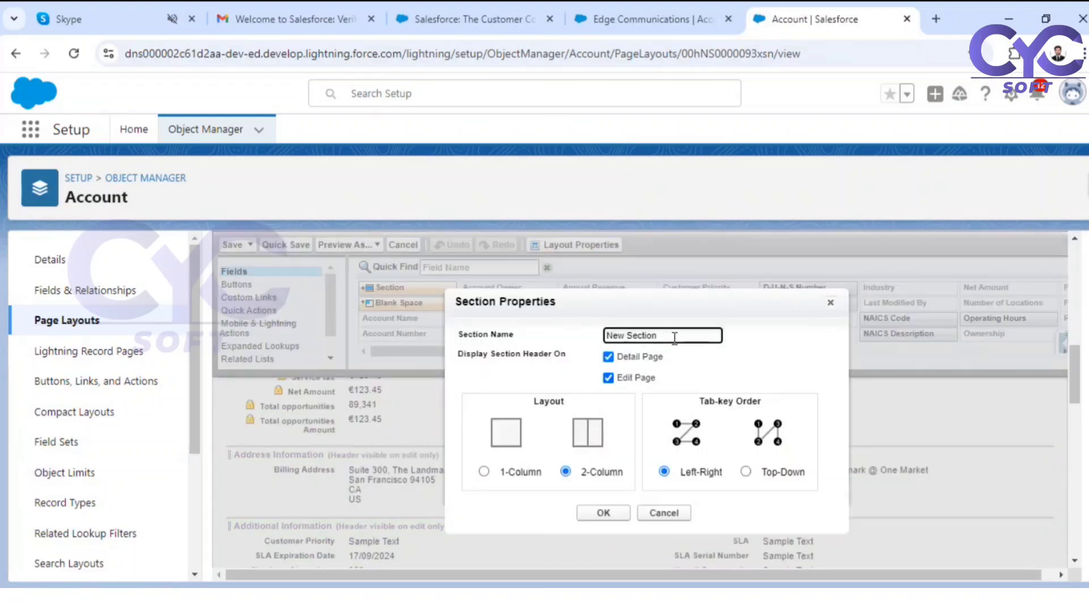
pyautogui.moveTo(674, 338); pyautogui.dragTo(559, 350)
pyautogui.write('Contact information')
pyautogui.click(604, 514)
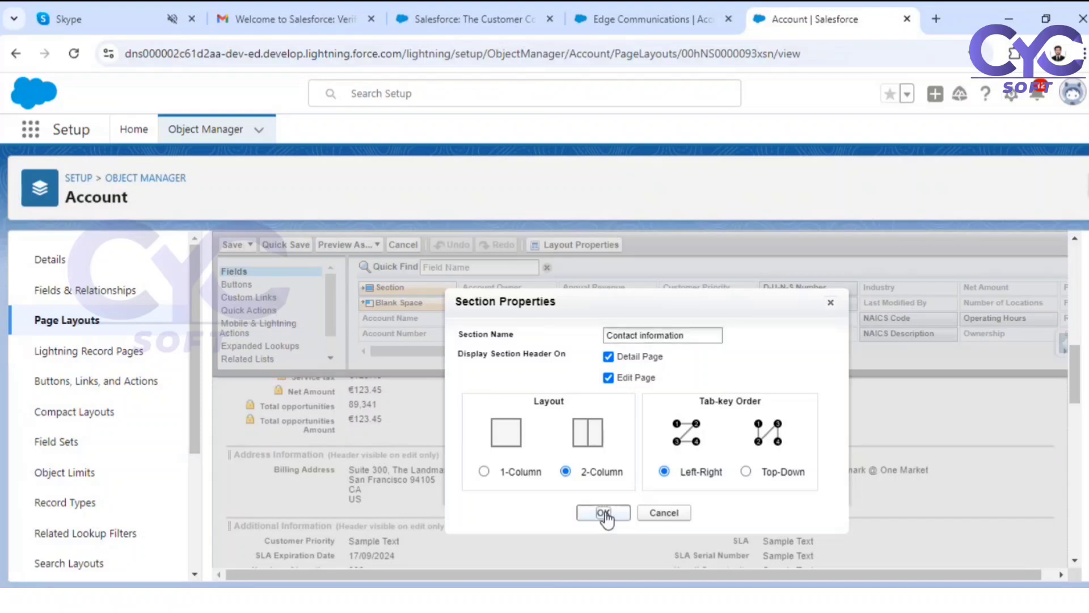
pyautogui.scroll(3, 499, 431)
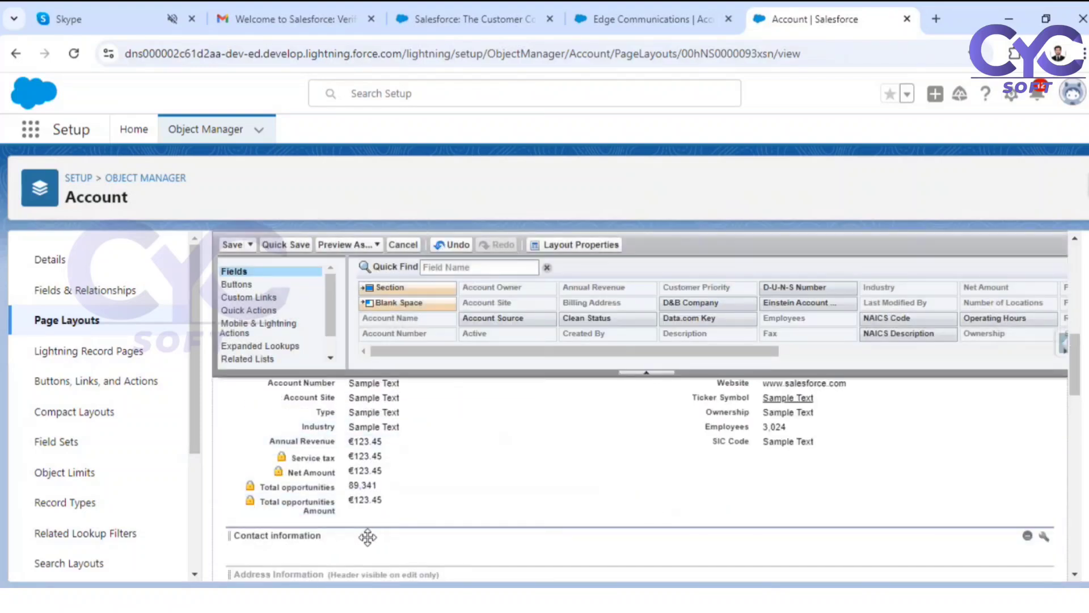
# - Move the Phone and Fax fields from the Account Information section into the first column of the Contact information section
pyautogui.scroll(3, 666, 504)
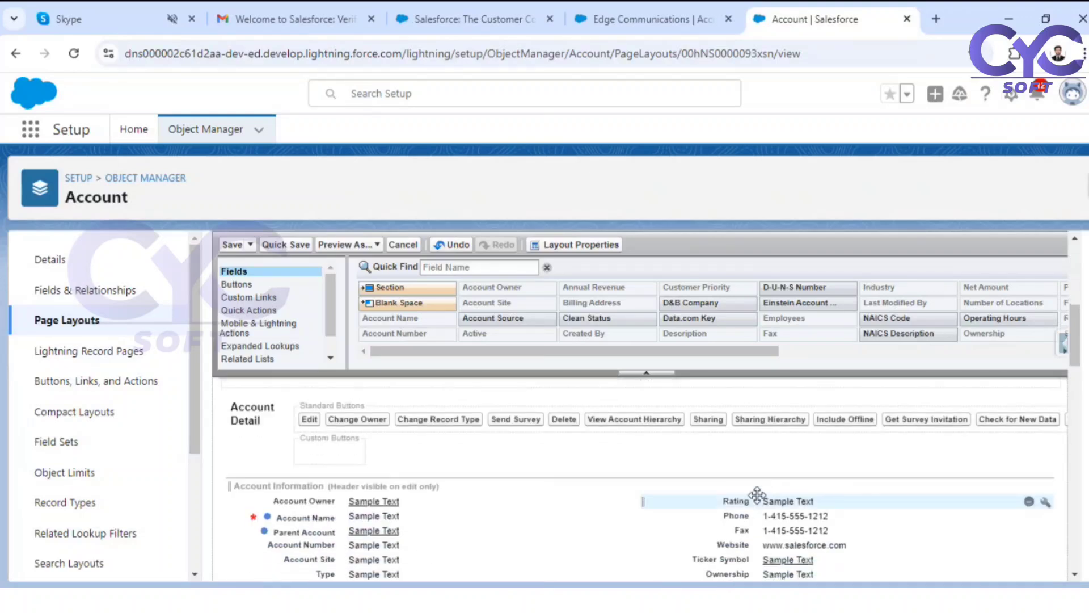
pyautogui.scroll(-5, 755, 497)
pyautogui.scroll(3, 753, 499)
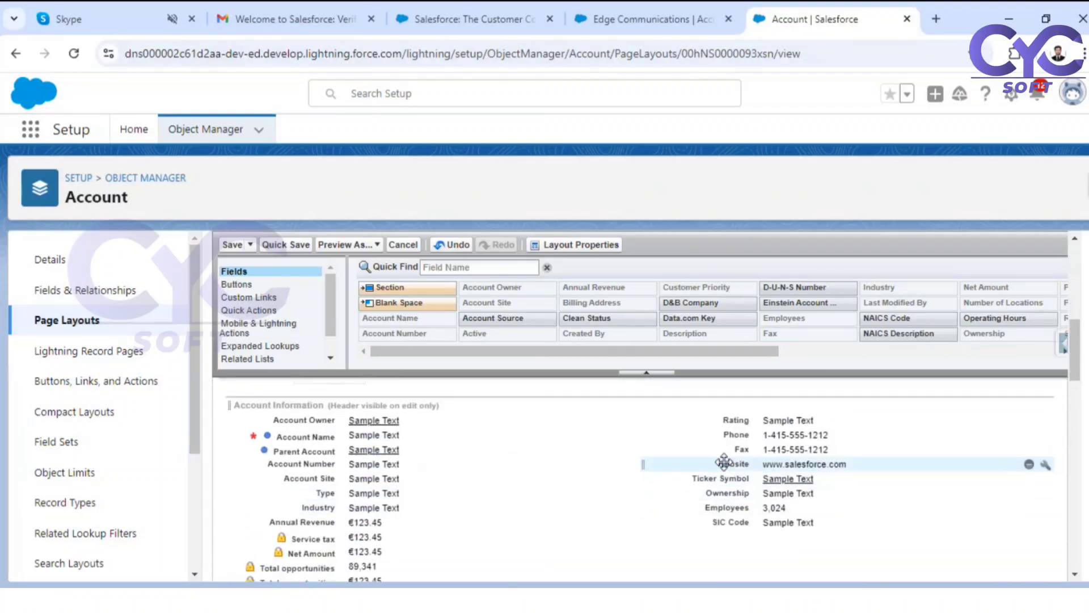
pyautogui.moveTo(754, 435); pyautogui.dragTo(348, 508)
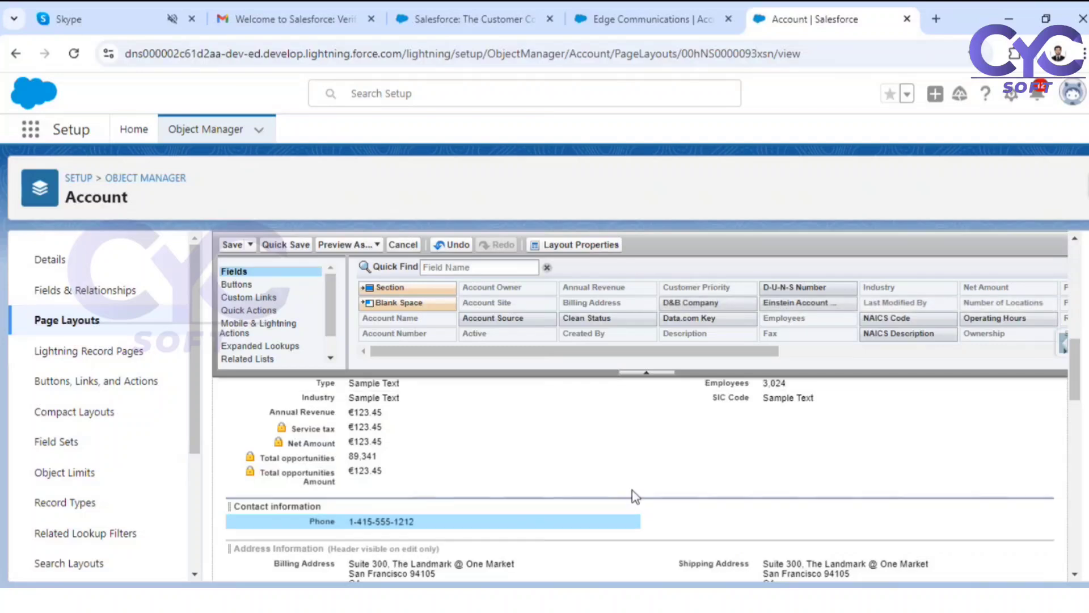
pyautogui.scroll(3, 744, 443)
pyautogui.moveTo(739, 398); pyautogui.dragTo(406, 475)
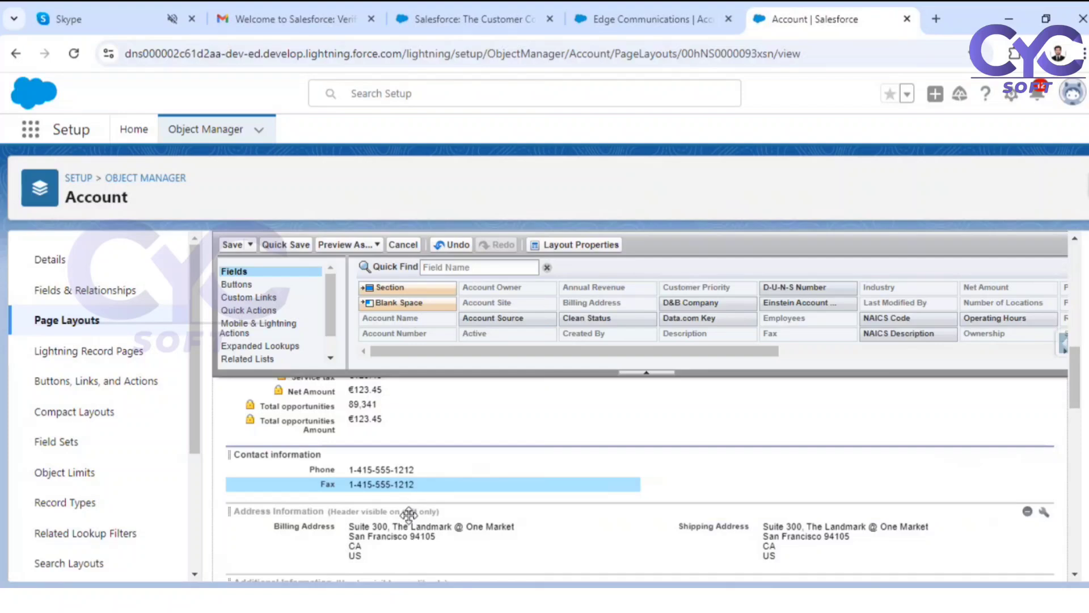
# - Set the Address Information section to display its header on the detail page
pyautogui.click(1043, 513)
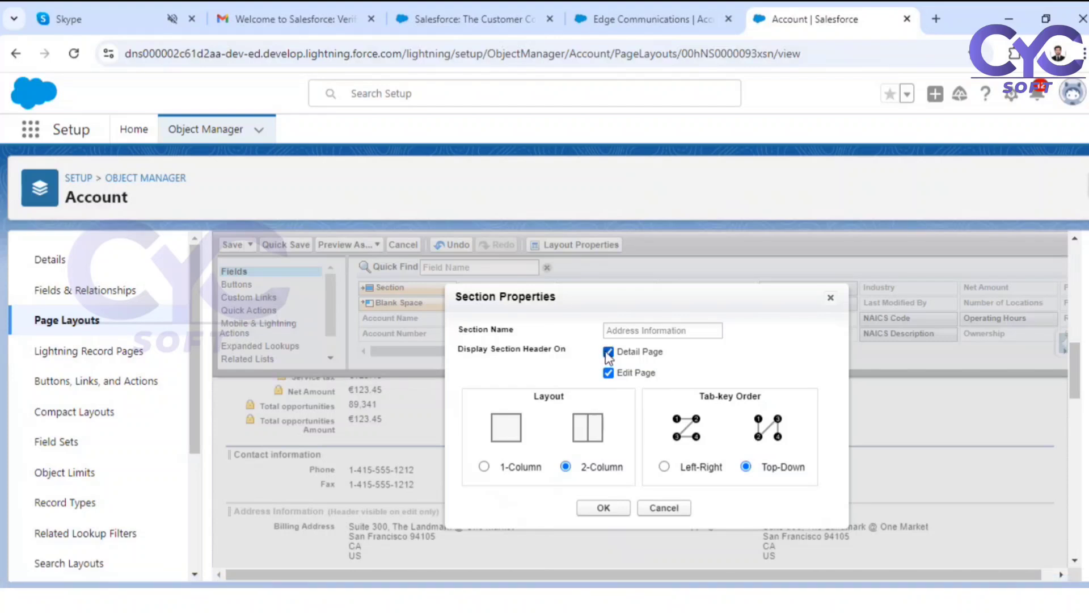
pyautogui.click(600, 508)
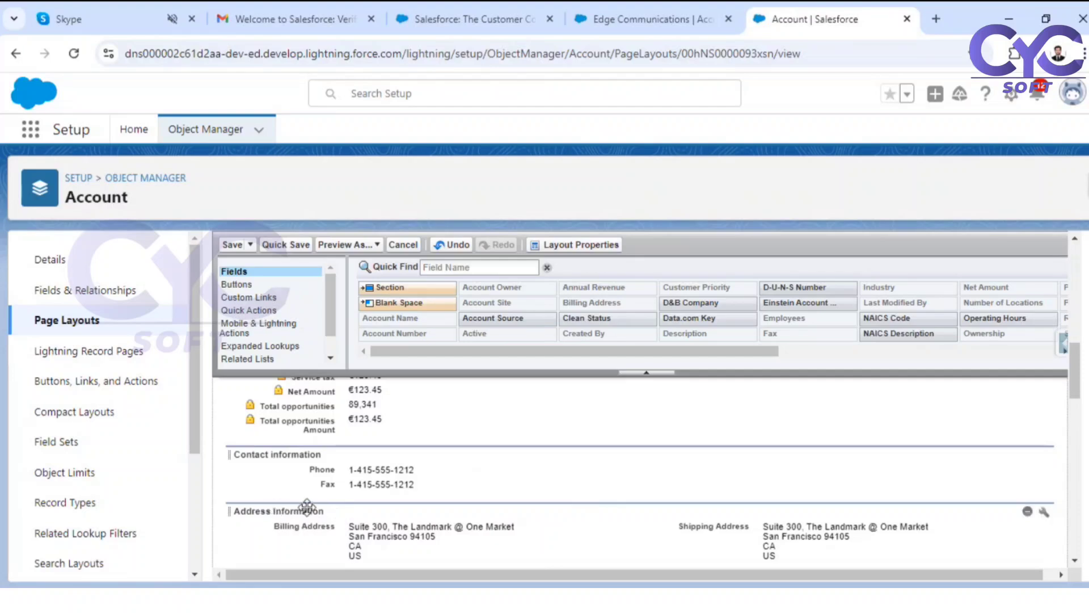
pyautogui.scroll(-2, 400, 505)
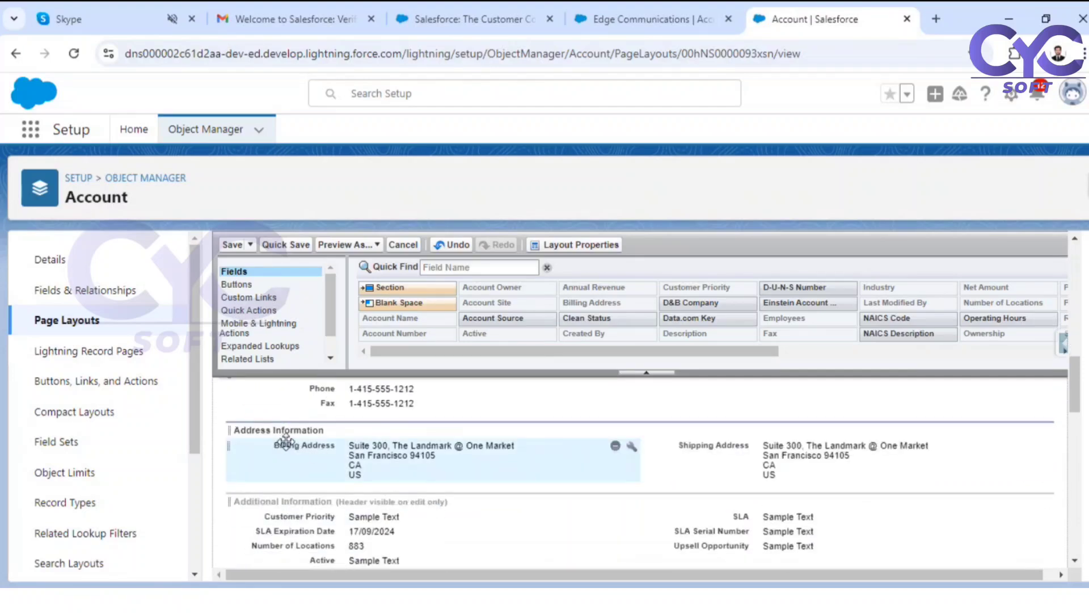
pyautogui.scroll(2, 341, 462)
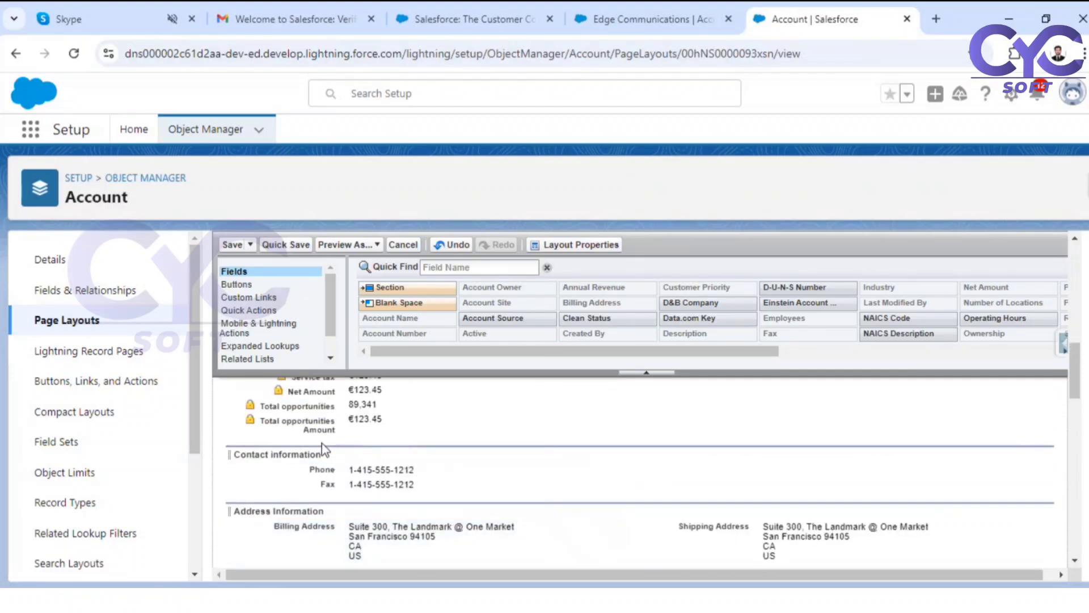
# - Set the Additional Information and System Information sections to display their headers on the detail page
pyautogui.scroll(4, 329, 444)
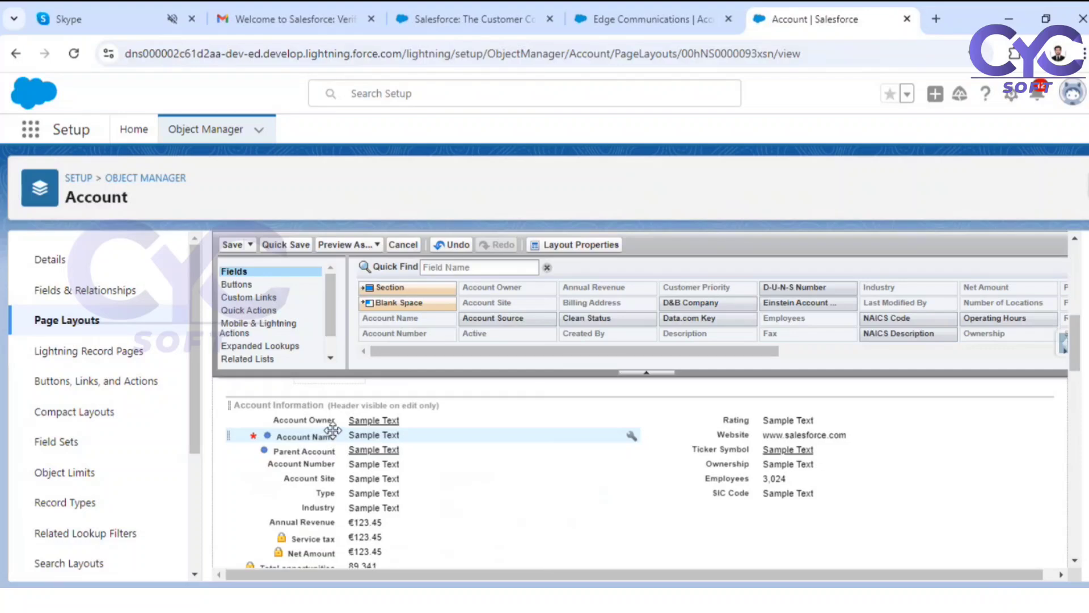
pyautogui.scroll(-2, 546, 459)
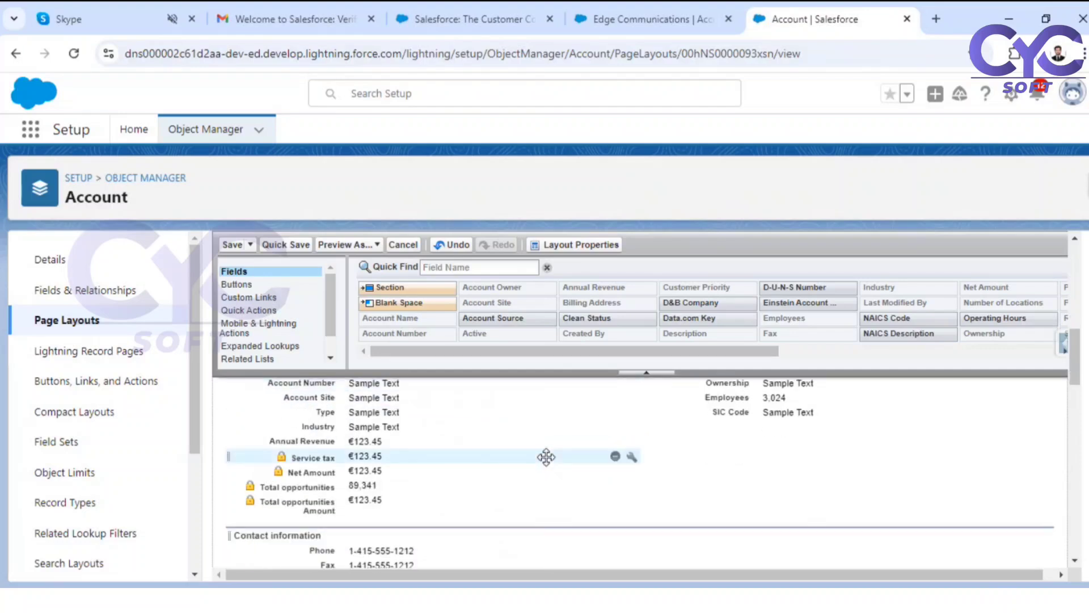
pyautogui.scroll(-2, 545, 457)
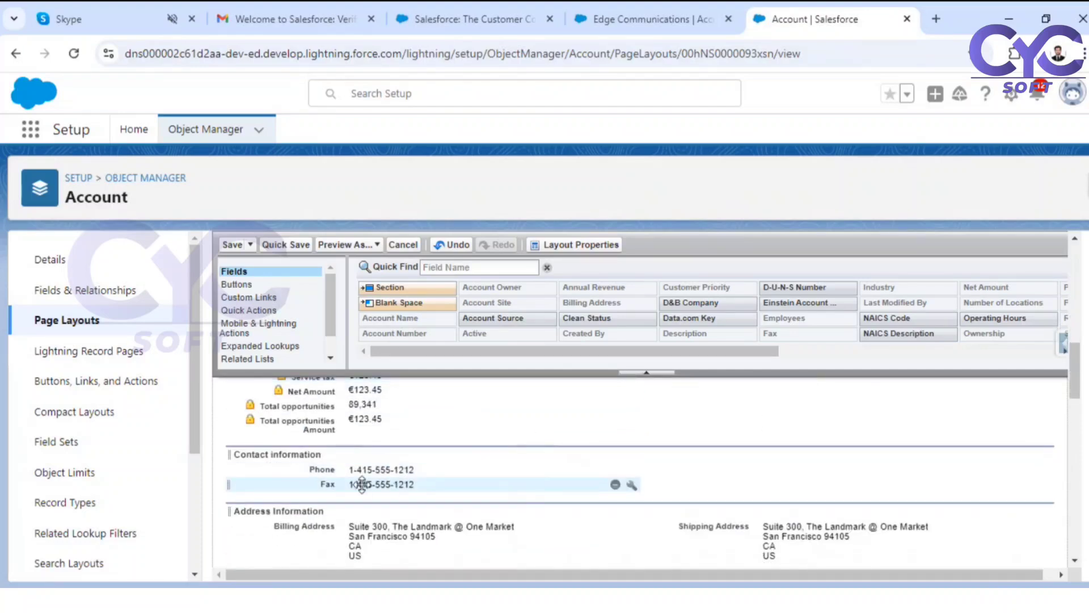
pyautogui.scroll(-2, 415, 462)
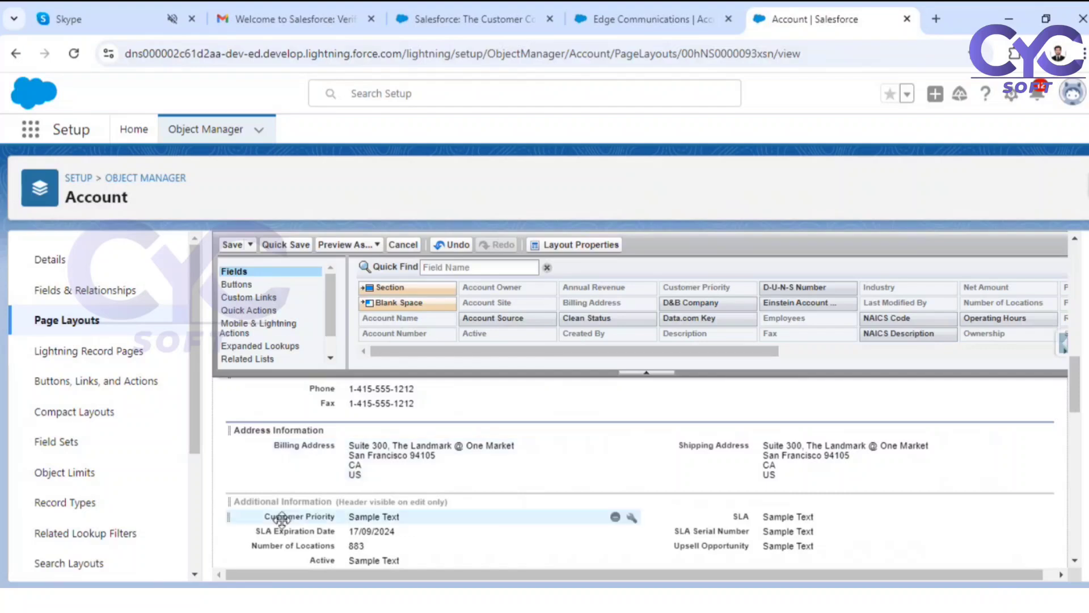
pyautogui.scroll(-2, 271, 518)
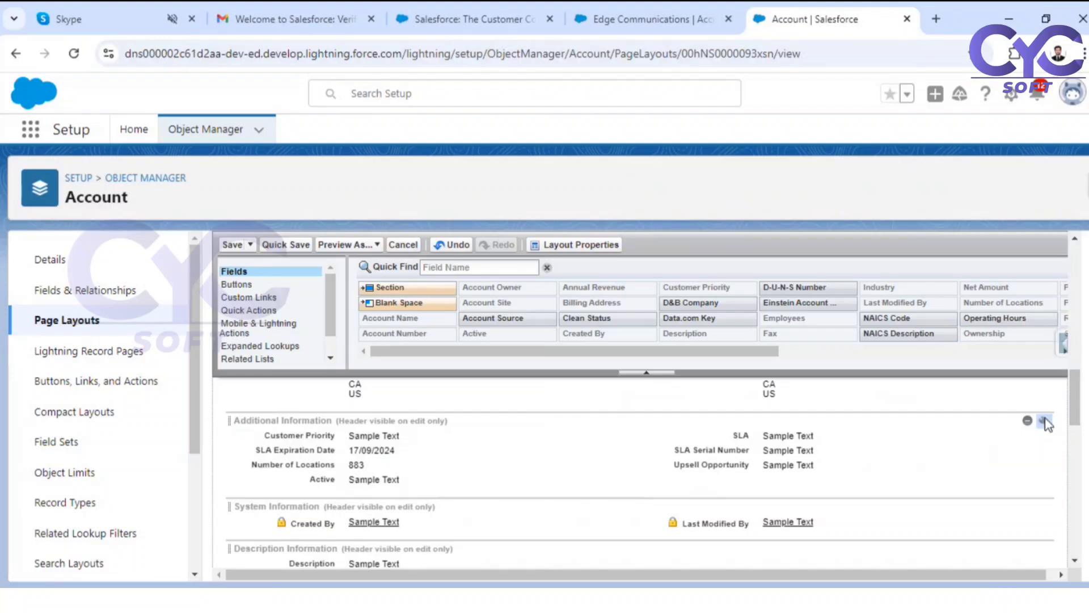
pyautogui.click(1044, 424)
pyautogui.click(608, 353)
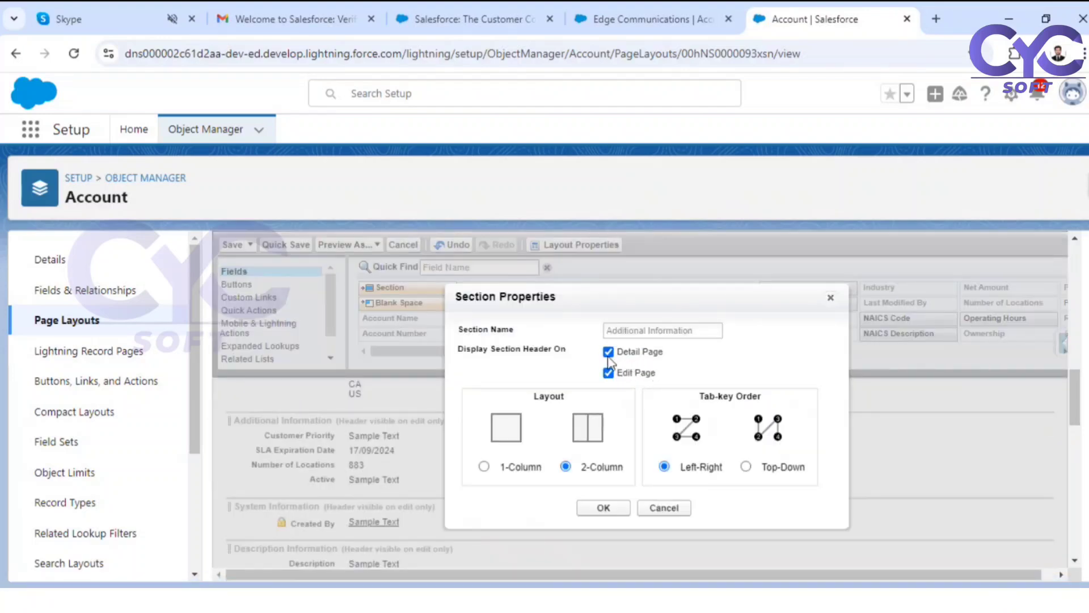
pyautogui.click(602, 509)
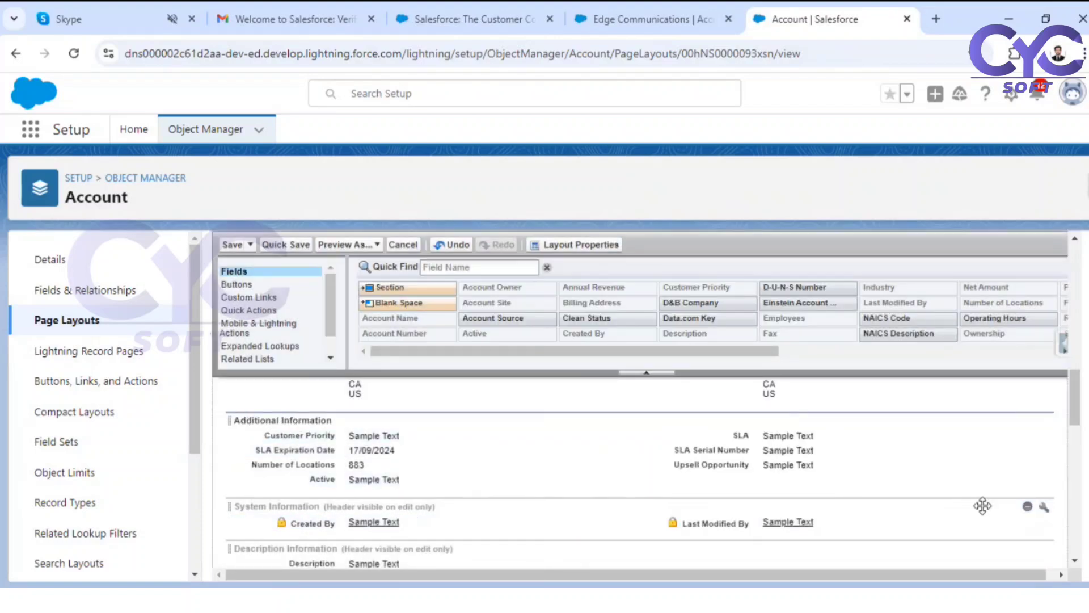
pyautogui.click(1044, 507)
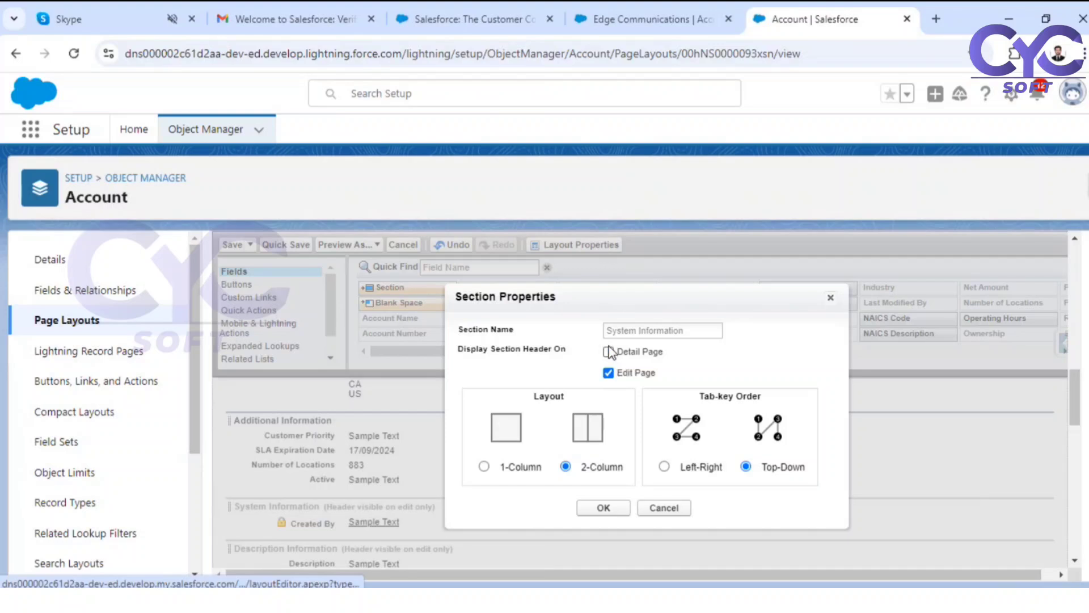
pyautogui.click(603, 507)
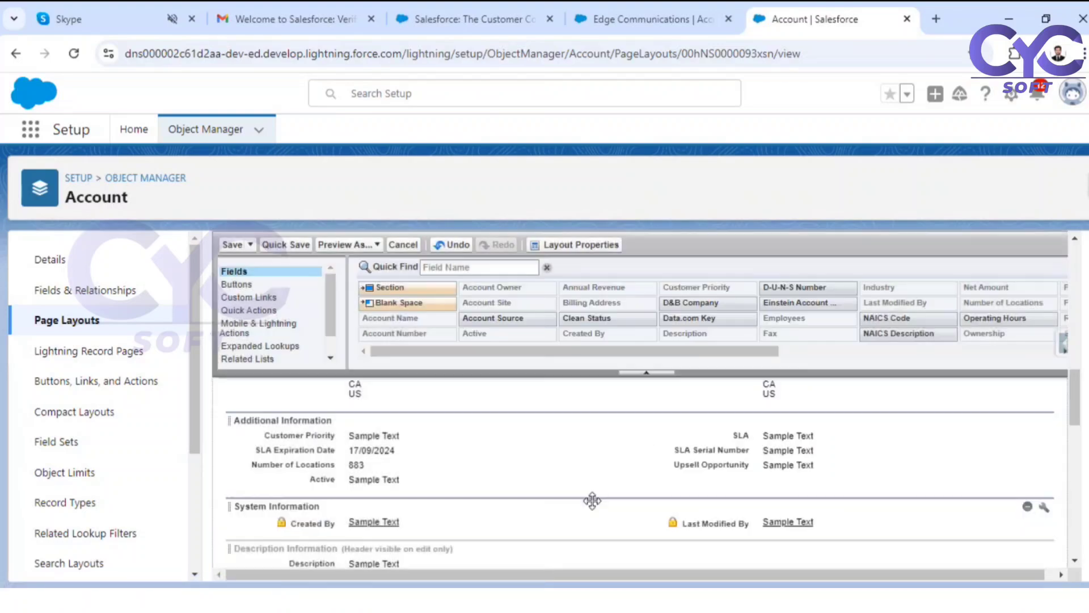
# - Add a two-column section named "Income information" between the Account Information and Contact information sections
pyautogui.scroll(10, 420, 474)
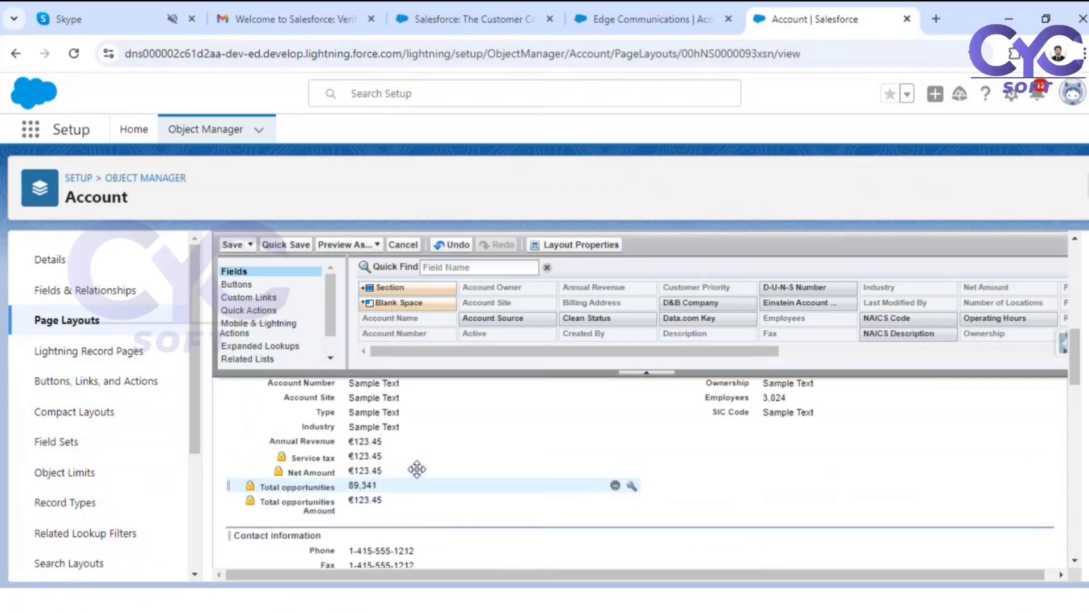
pyautogui.scroll(-2, 423, 462)
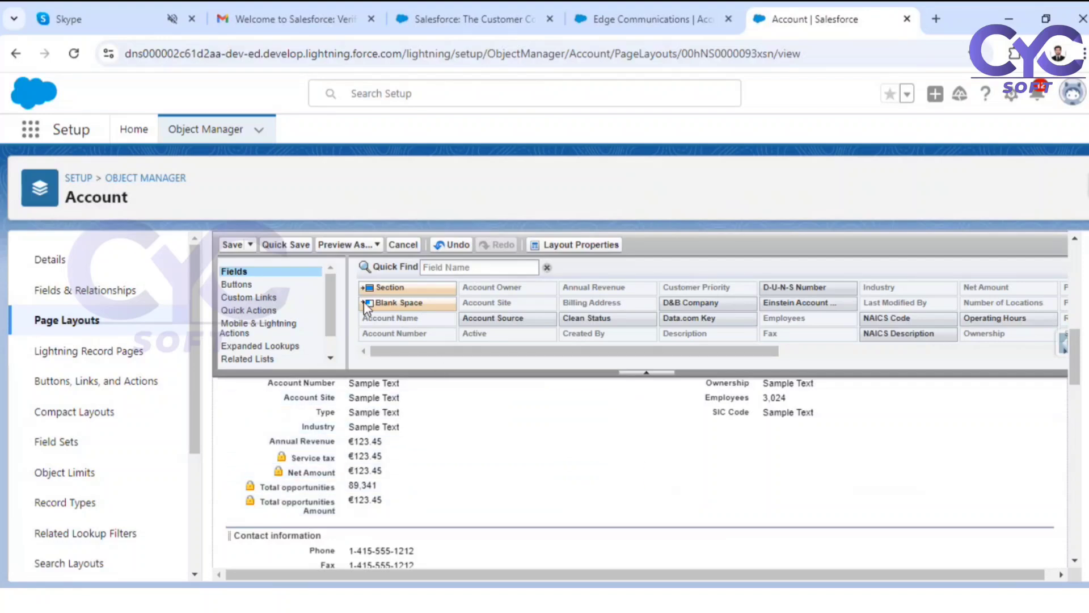
pyautogui.moveTo(376, 283); pyautogui.dragTo(338, 476)
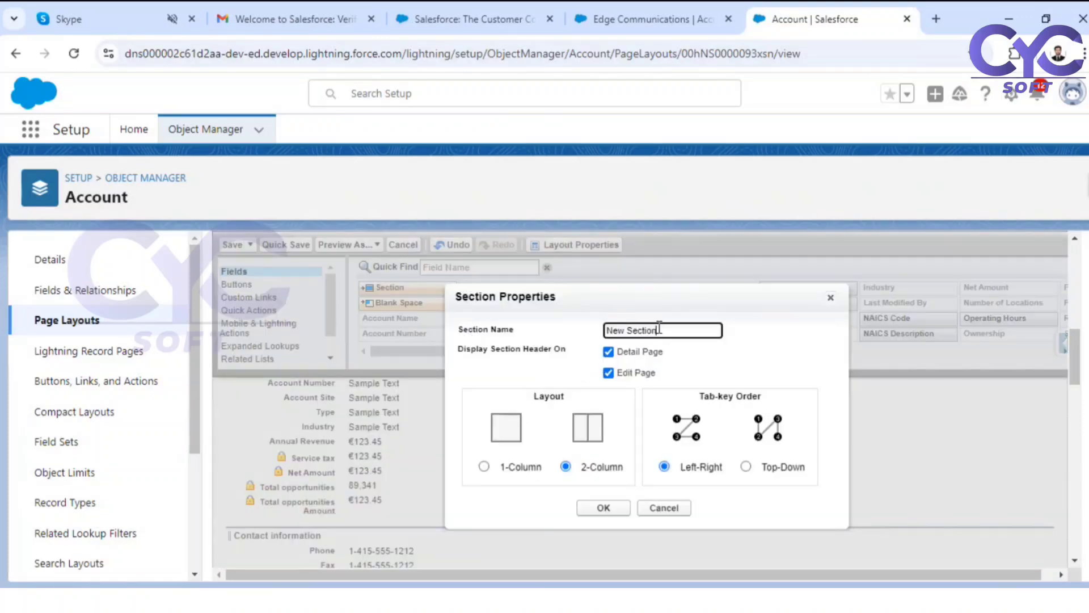
pyautogui.moveTo(680, 335); pyautogui.dragTo(574, 339)
pyautogui.press('BackSpace')
pyautogui.click(601, 506)
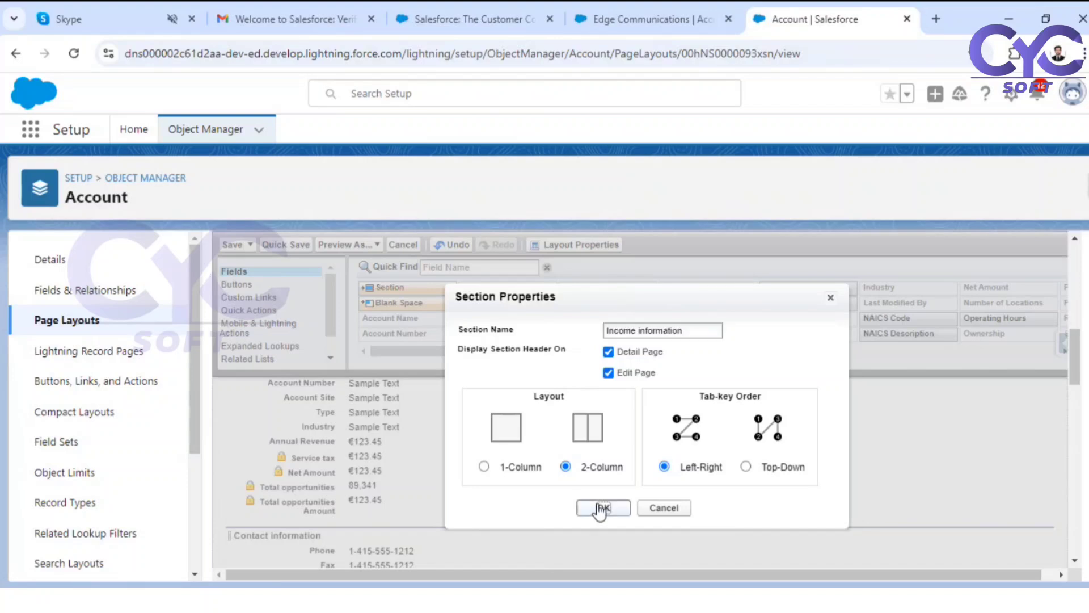
# - Move the Annual Revenue, Service tax and Net Amount fields into the first column of the Income information section
pyautogui.scroll(-3, 372, 431)
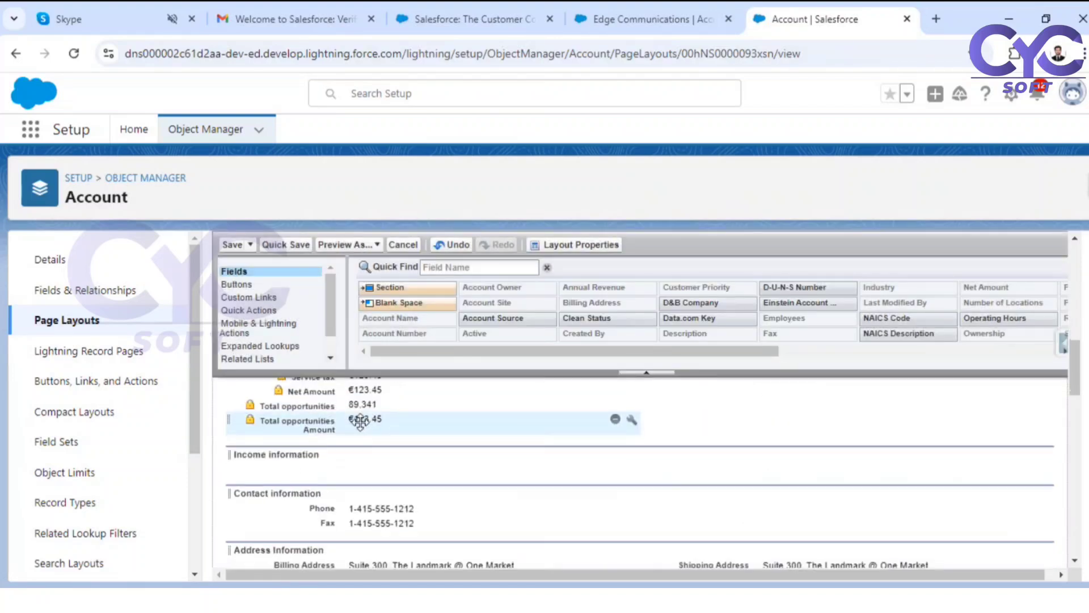
pyautogui.scroll(3, 365, 420)
pyautogui.moveTo(338, 440); pyautogui.dragTo(364, 493)
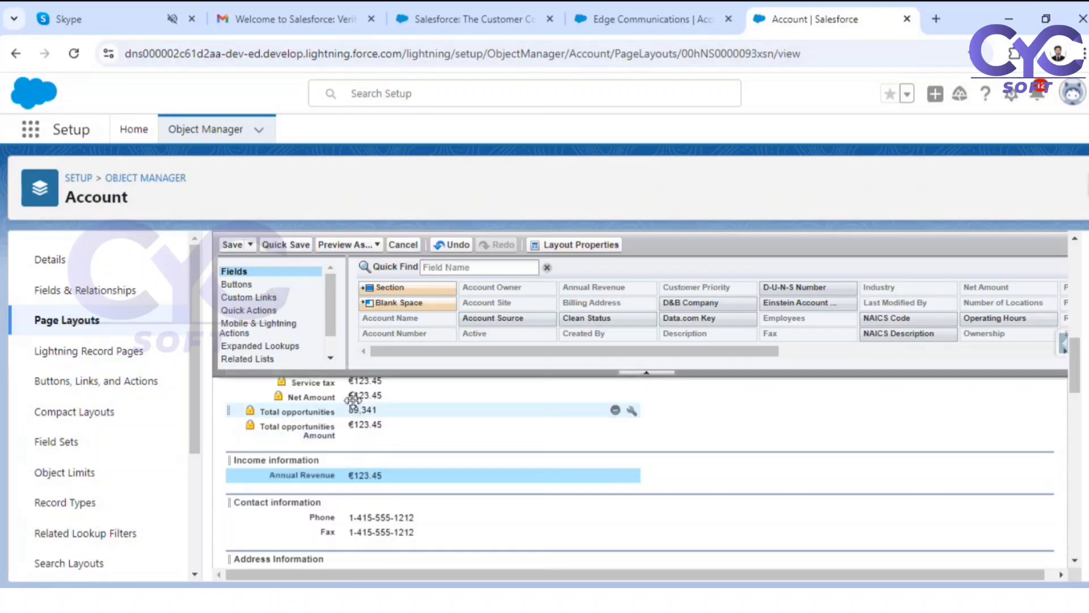
pyautogui.moveTo(356, 381); pyautogui.dragTo(368, 492)
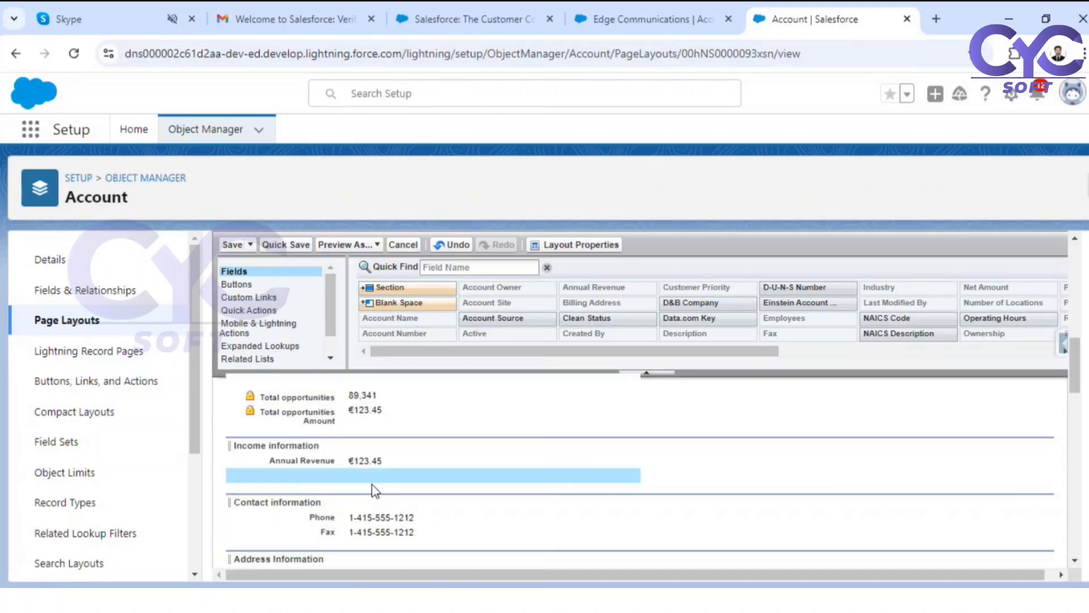
pyautogui.moveTo(312, 381); pyautogui.dragTo(342, 492)
# - Move the Total opportunities and Total opportunities Amount fields into the second column of the Income information section
pyautogui.scroll(2, 417, 453)
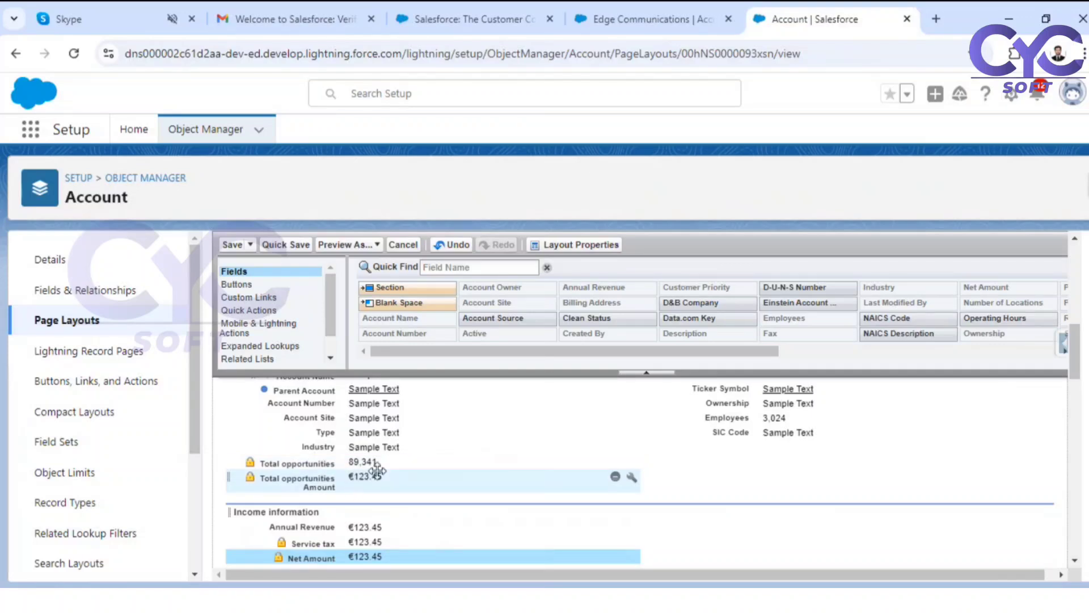
pyautogui.moveTo(351, 462); pyautogui.dragTo(647, 525)
pyautogui.moveTo(341, 477); pyautogui.dragTo(717, 544)
# - Set the Account Information section to display its header on the detail page
pyautogui.scroll(2, 727, 532)
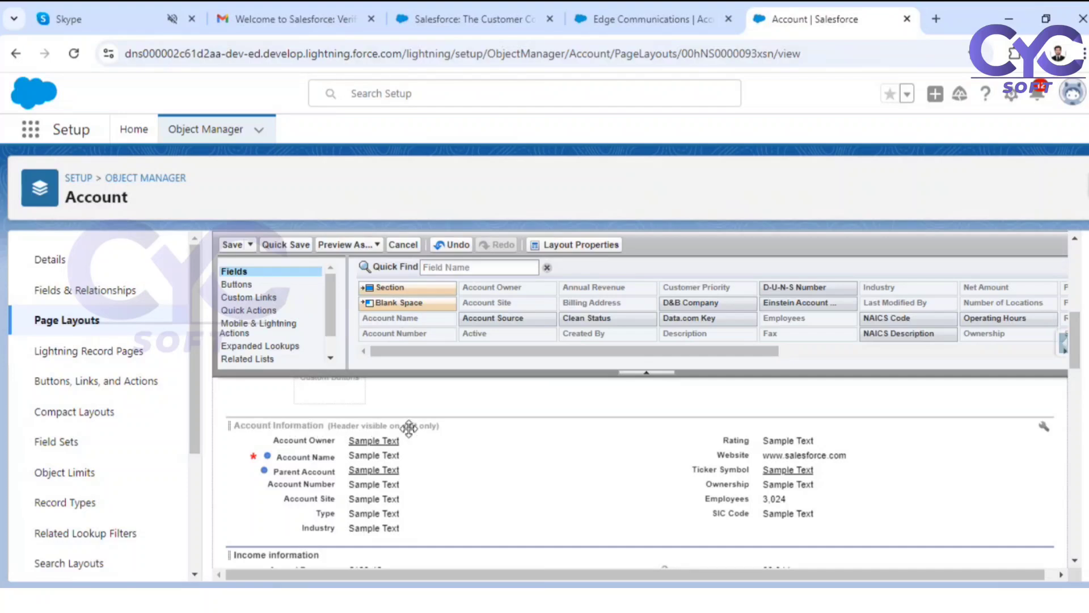
pyautogui.click(1047, 429)
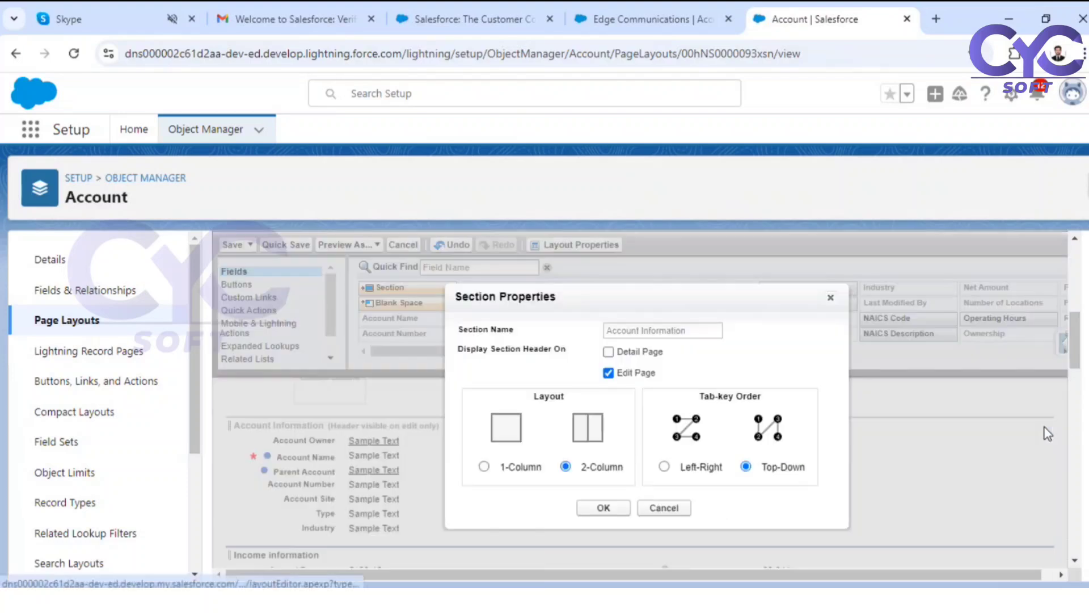
pyautogui.click(608, 352)
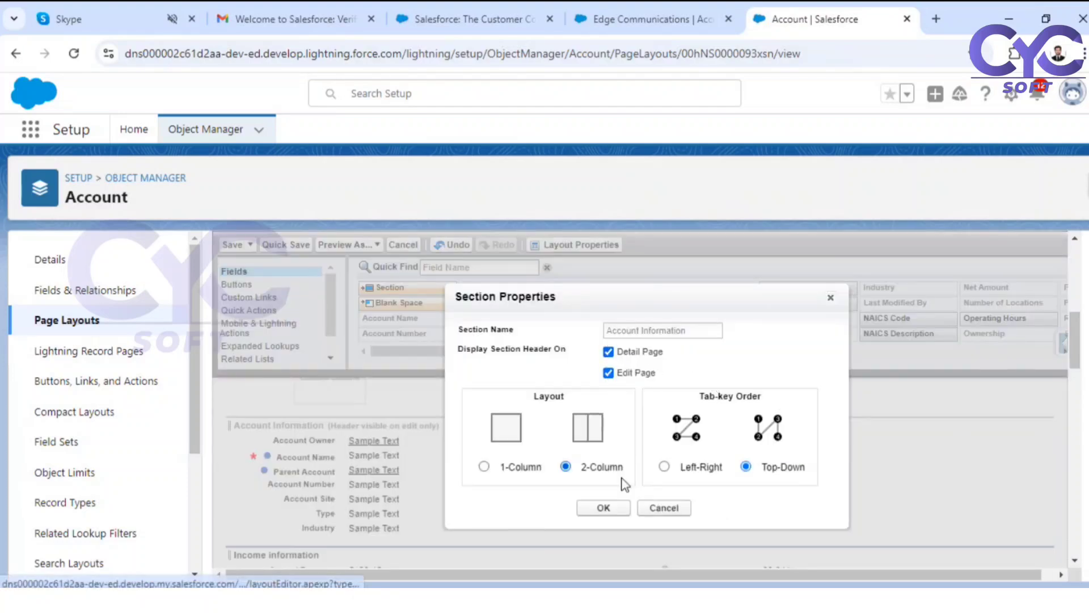
pyautogui.click(604, 507)
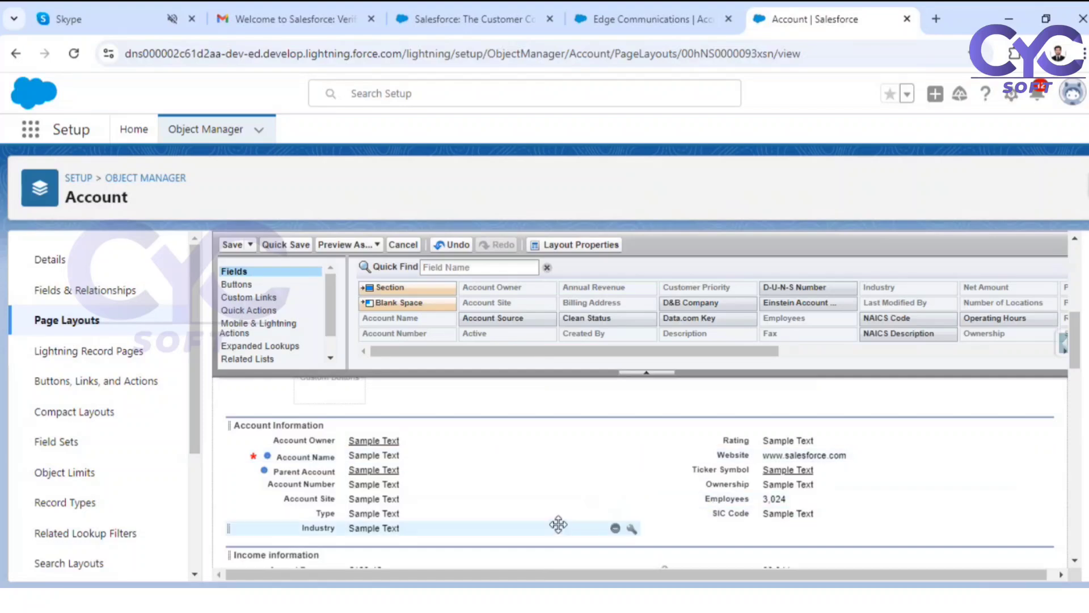
# - Review the layout's sections from Account Information down to the custom links and mobile cards
pyautogui.scroll(-2, 387, 499)
pyautogui.scroll(-2, 444, 489)
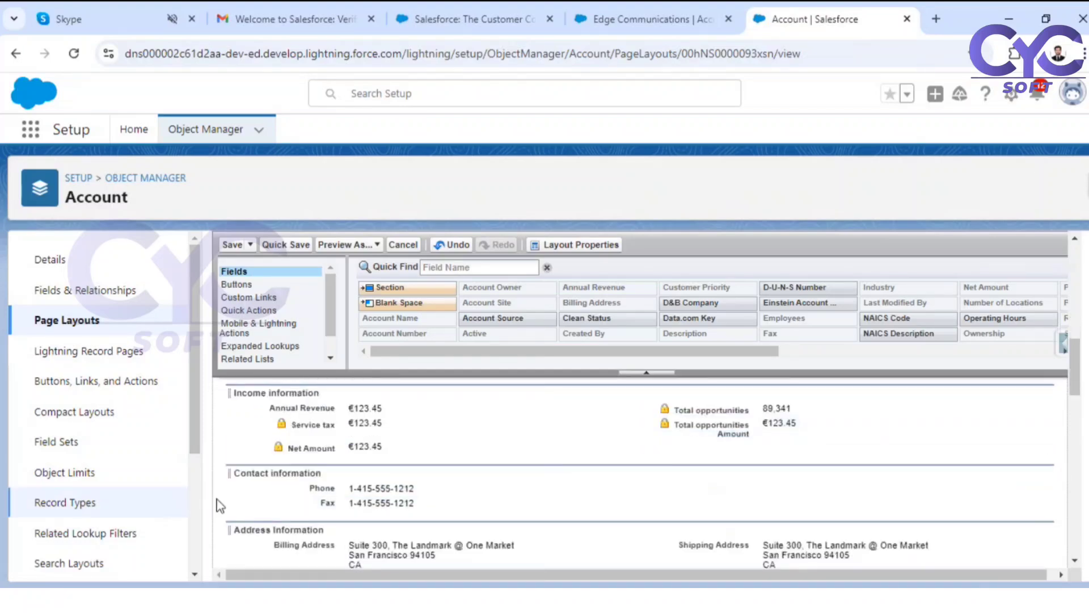
pyautogui.scroll(-2, 444, 489)
pyautogui.scroll(-6, 525, 467)
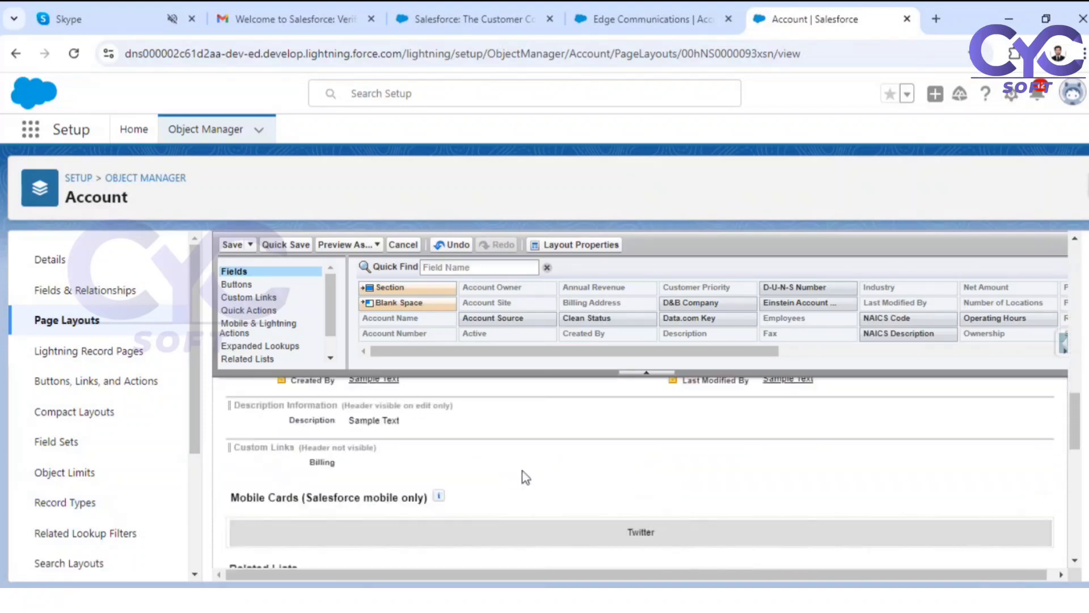
pyautogui.scroll(1, 401, 430)
pyautogui.scroll(10, 400, 430)
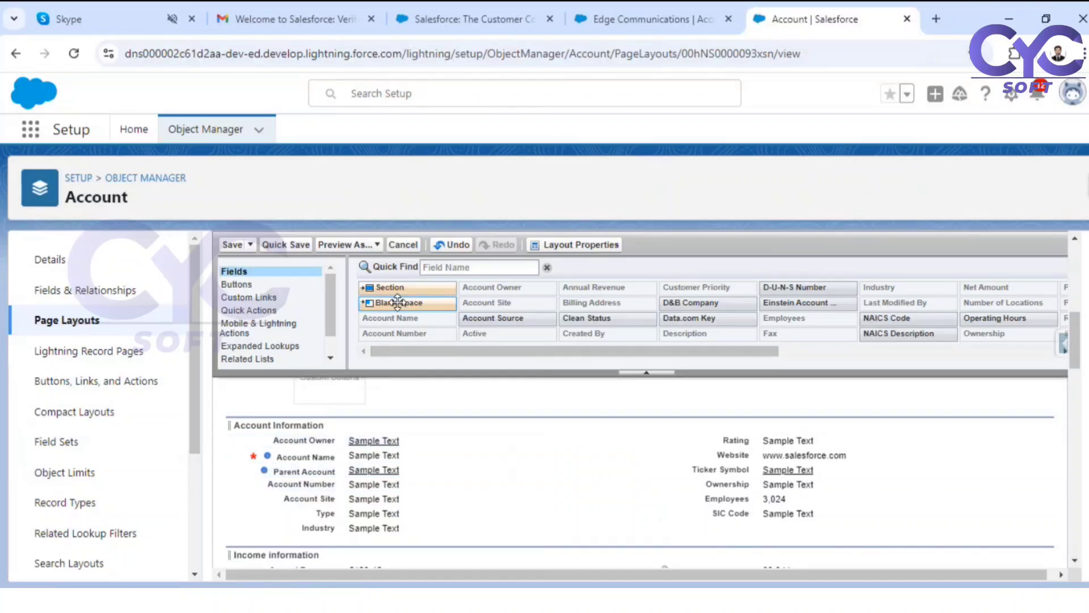
# - Place a blank space below the Industry field in the Account Information section and remove it again
pyautogui.moveTo(397, 302); pyautogui.dragTo(397, 539)
pyautogui.scroll(-2, 431, 539)
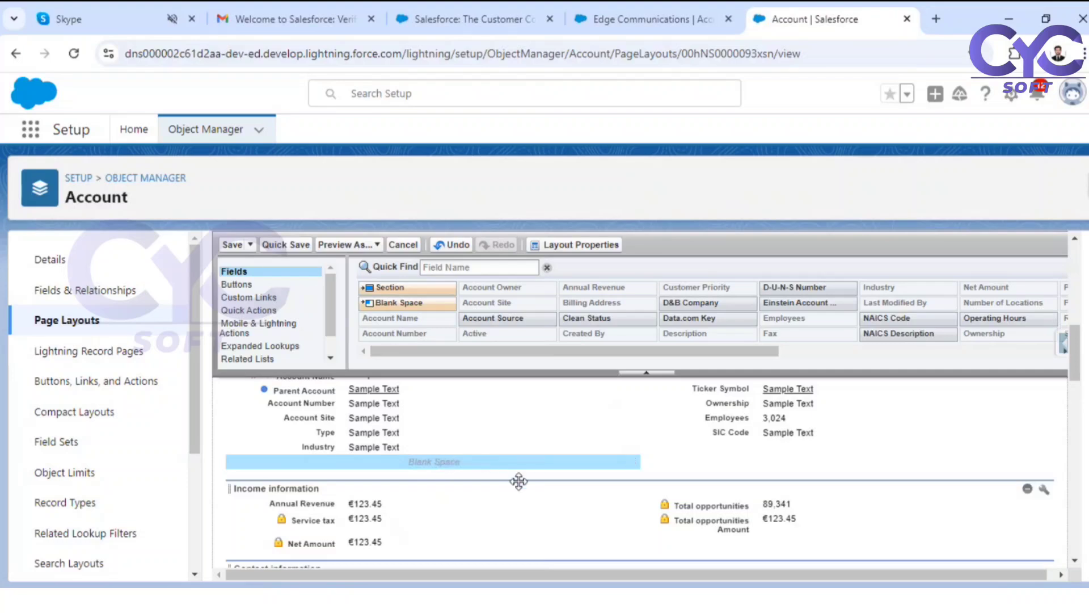
pyautogui.click(632, 462)
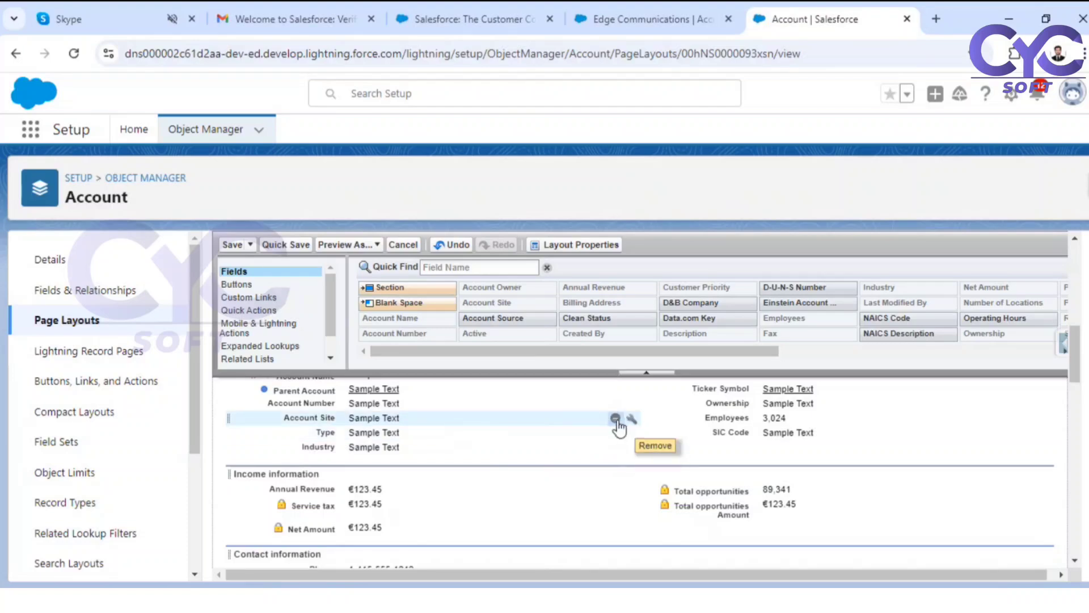
pyautogui.scroll(2, 728, 421)
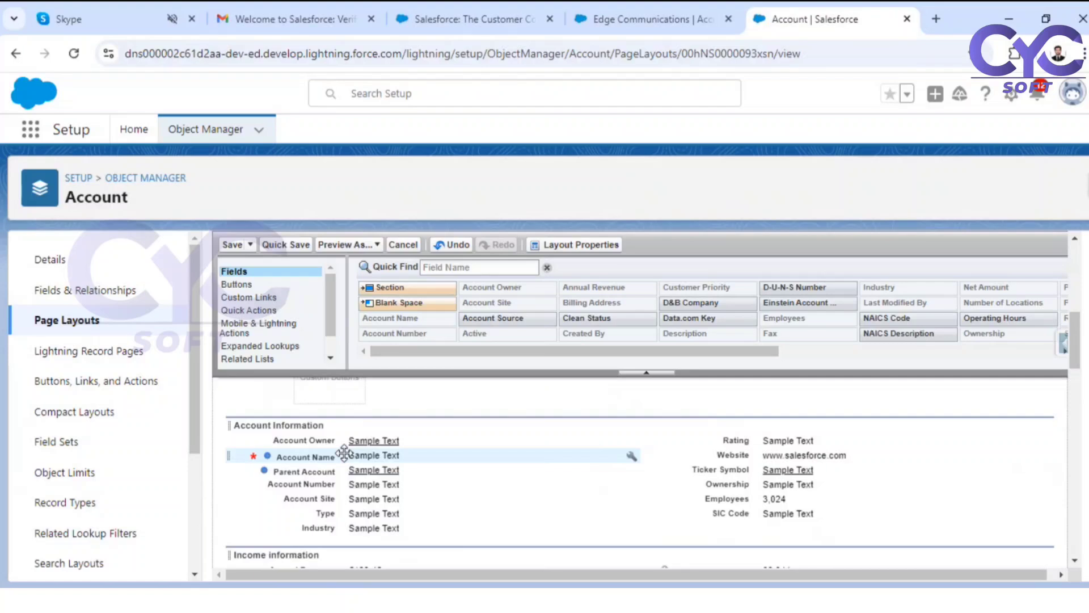
# - Make the Type field required in the Account Information section
pyautogui.scroll(-3, 571, 471)
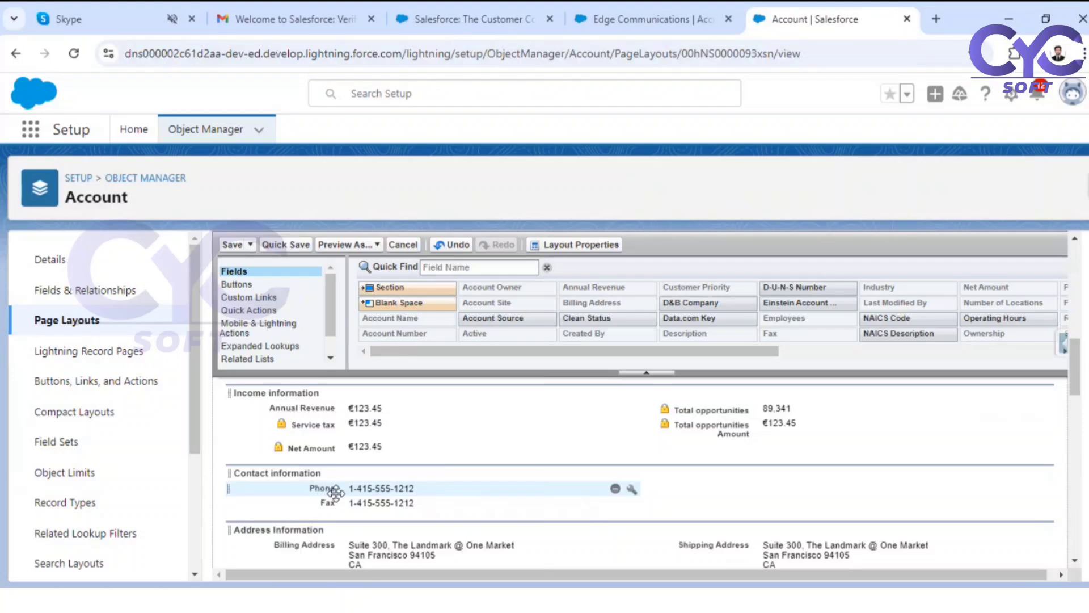
pyautogui.scroll(3, 331, 489)
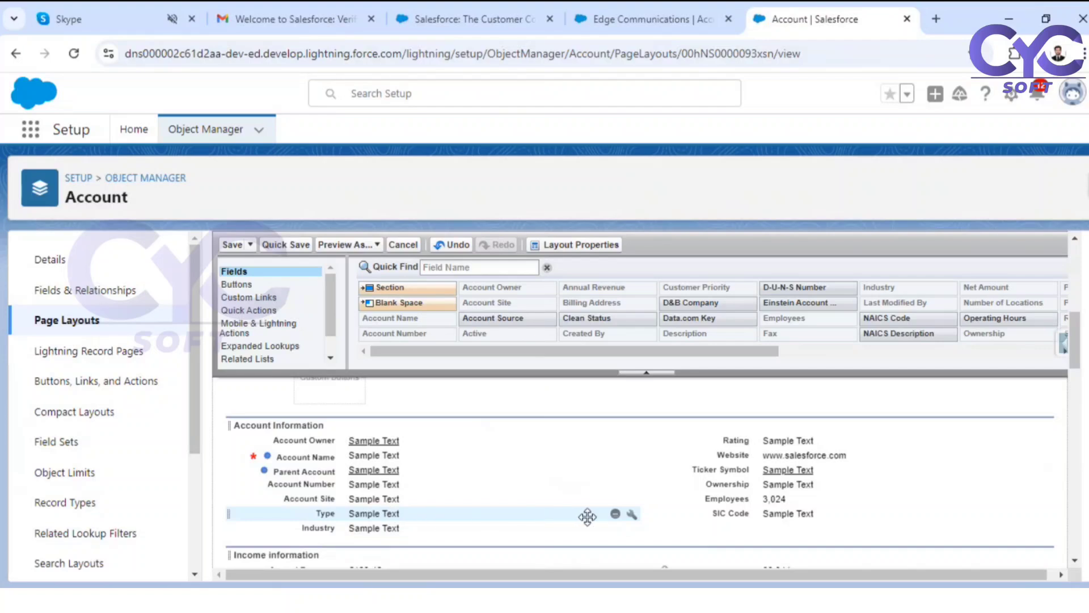
pyautogui.click(631, 515)
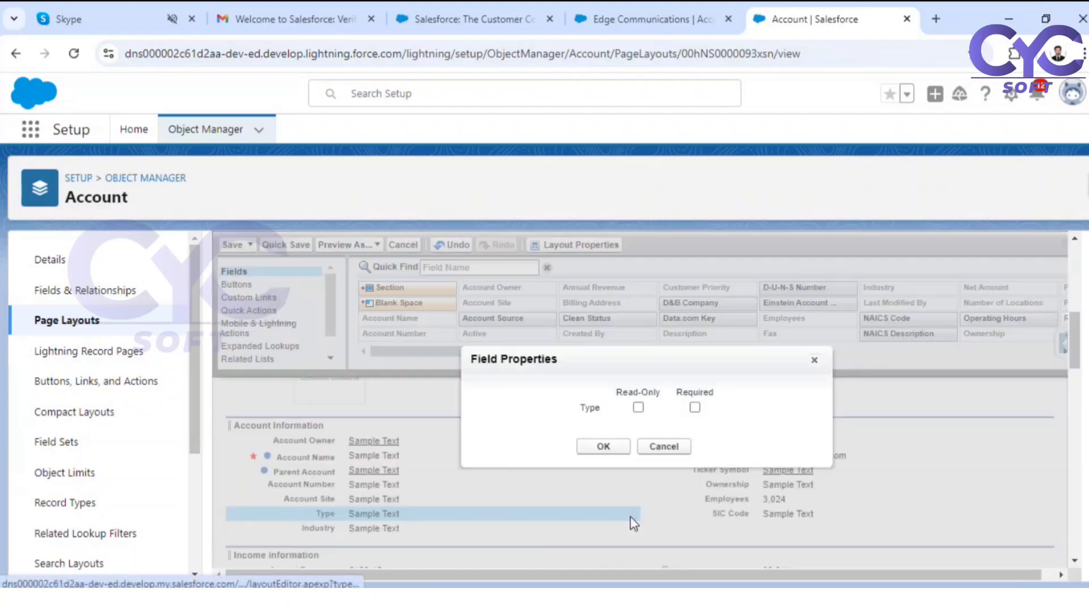
pyautogui.click(695, 407)
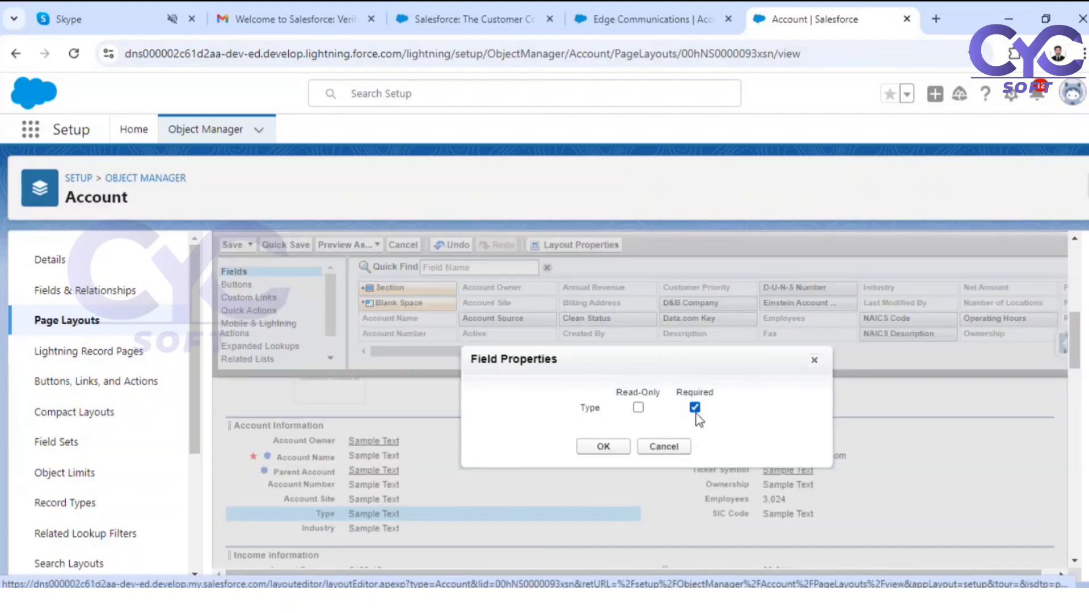
pyautogui.click(604, 448)
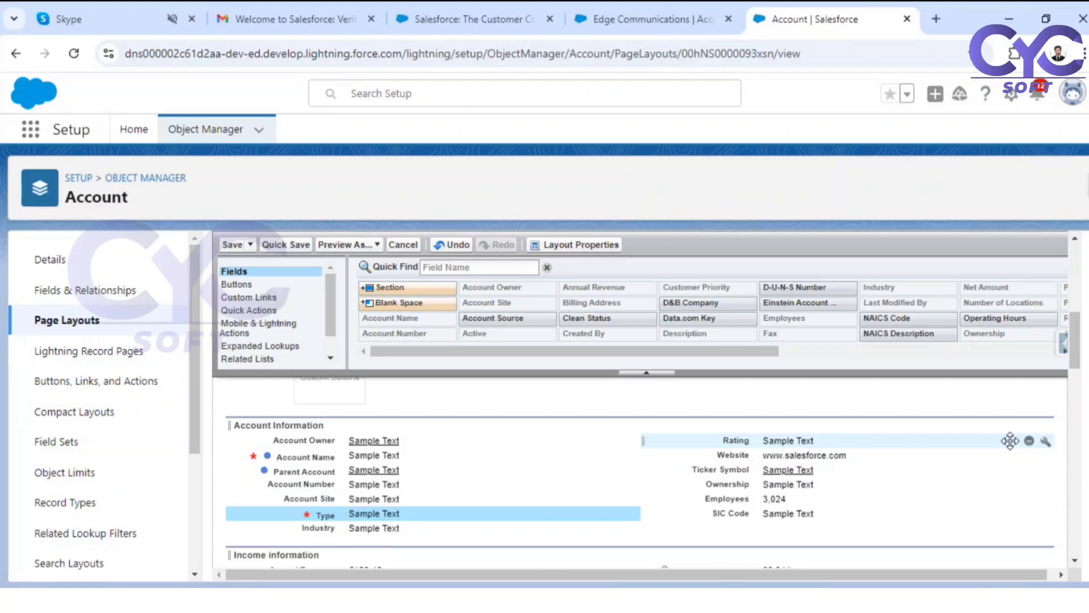
# - Make the Rating field required in the Account Information section
pyautogui.click(1045, 441)
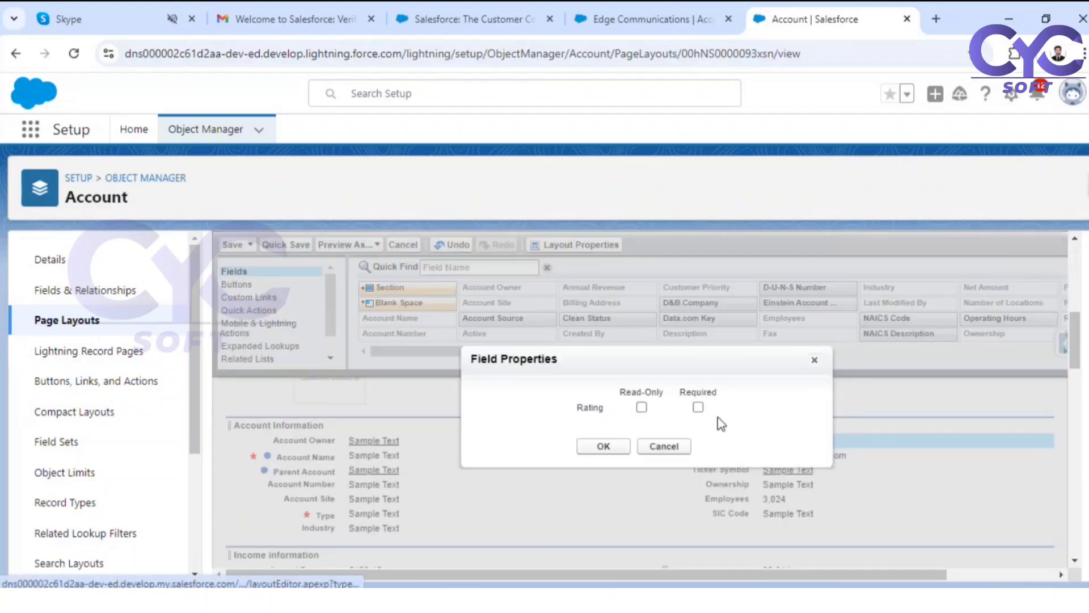
pyautogui.click(698, 407)
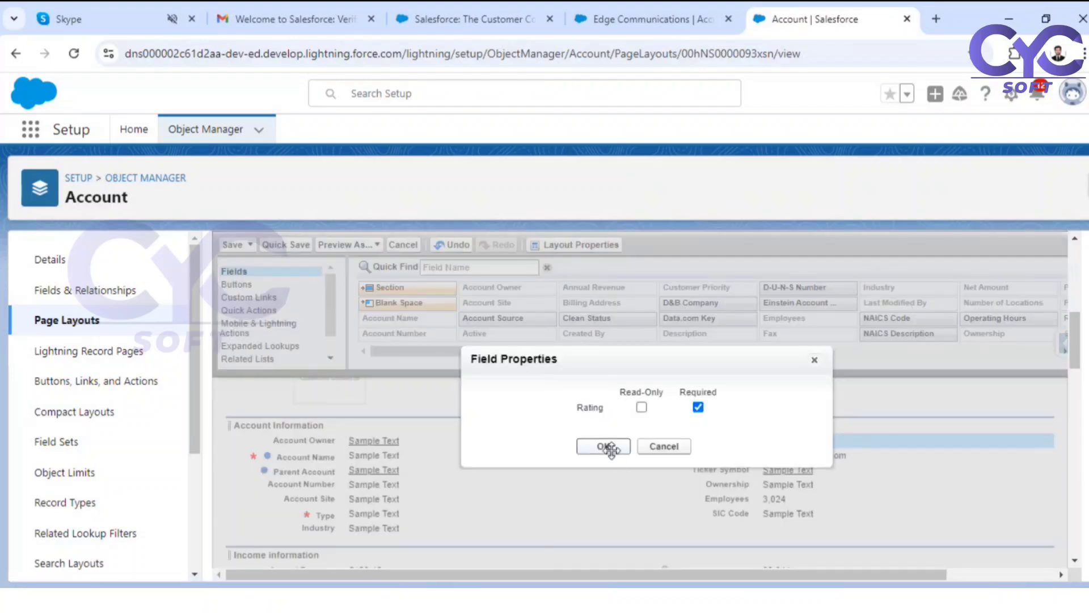
pyautogui.click(609, 447)
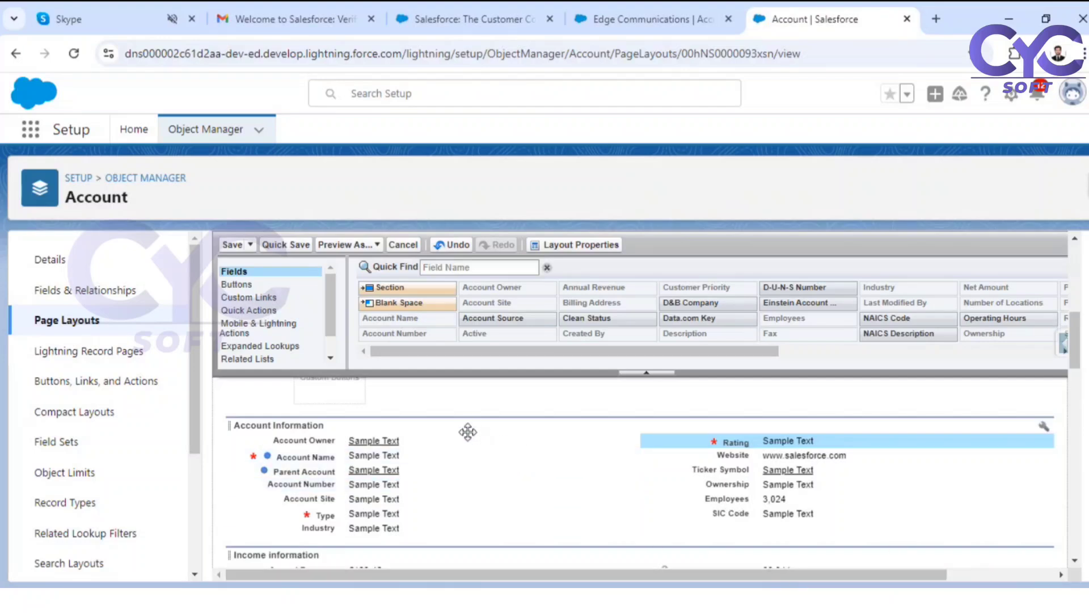
# - Set the Account Number field in the Account Information section to read-only
pyautogui.scroll(-2, 468, 431)
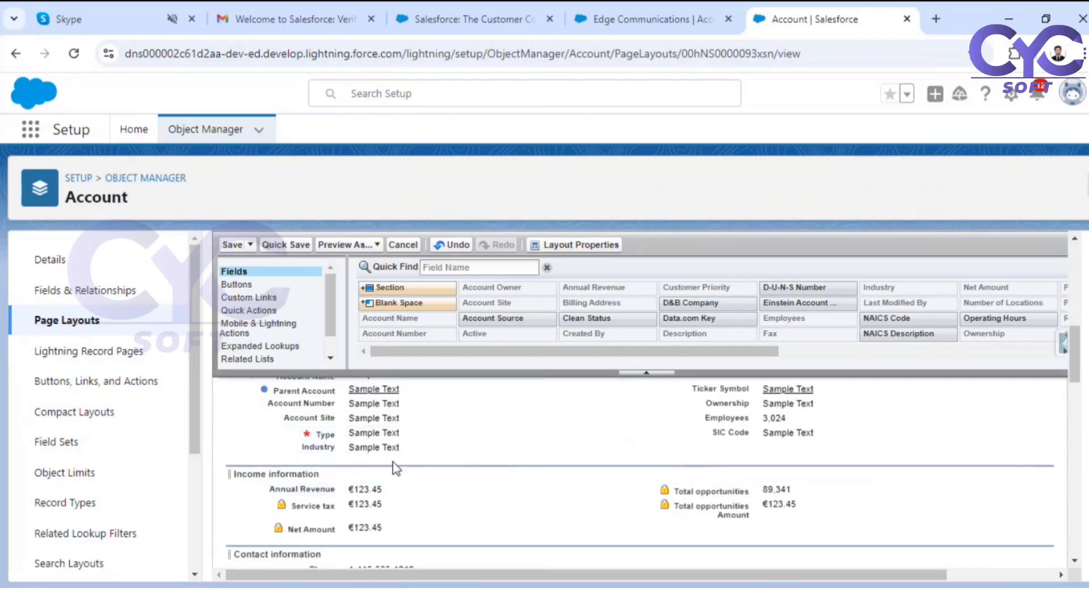
pyautogui.scroll(2, 395, 468)
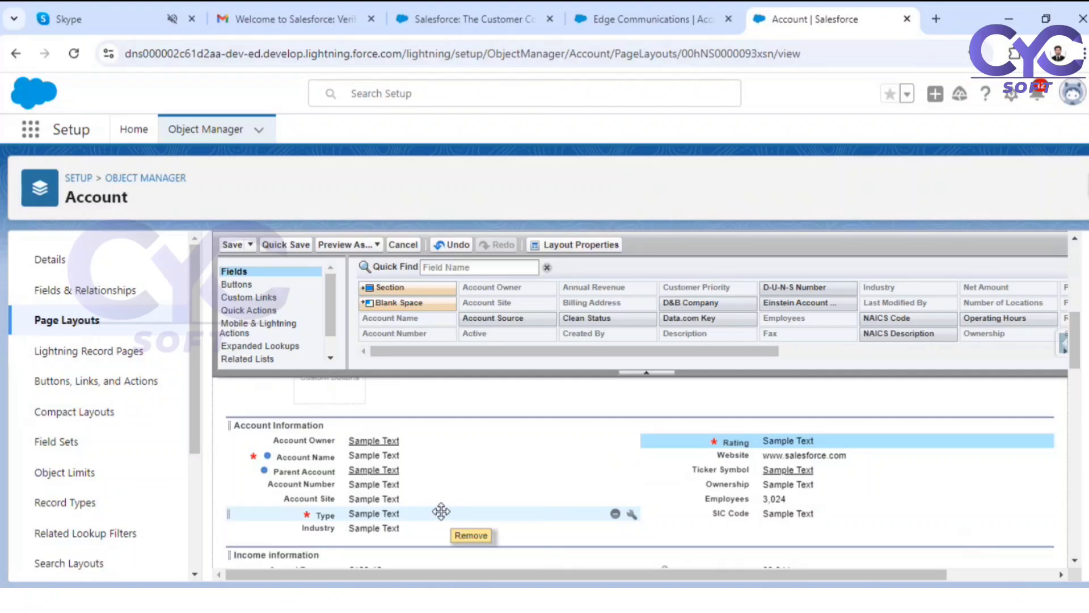
pyautogui.scroll(-2, 448, 516)
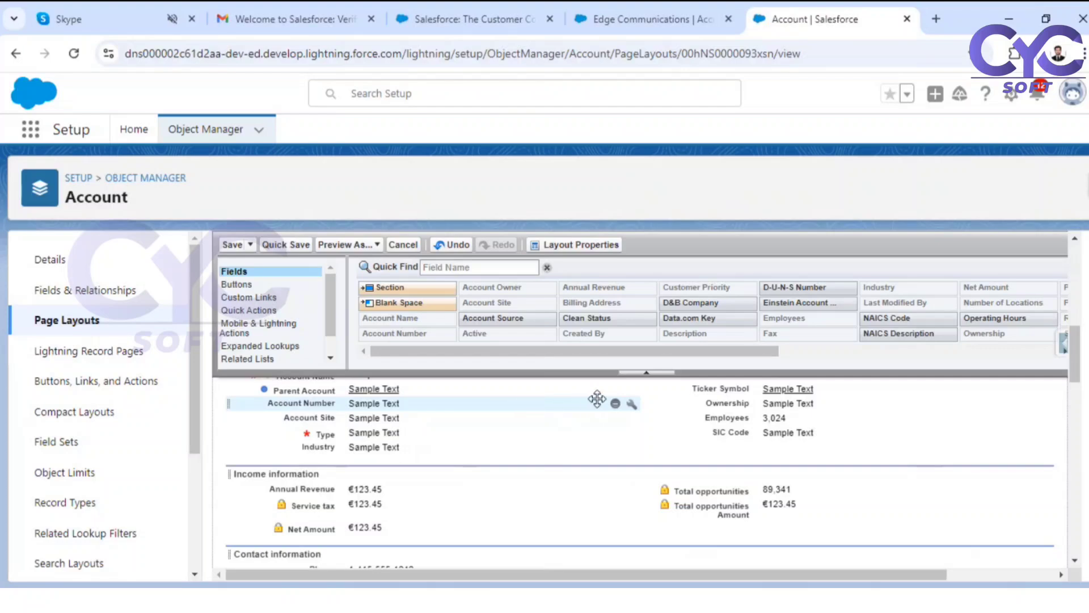
pyautogui.click(631, 403)
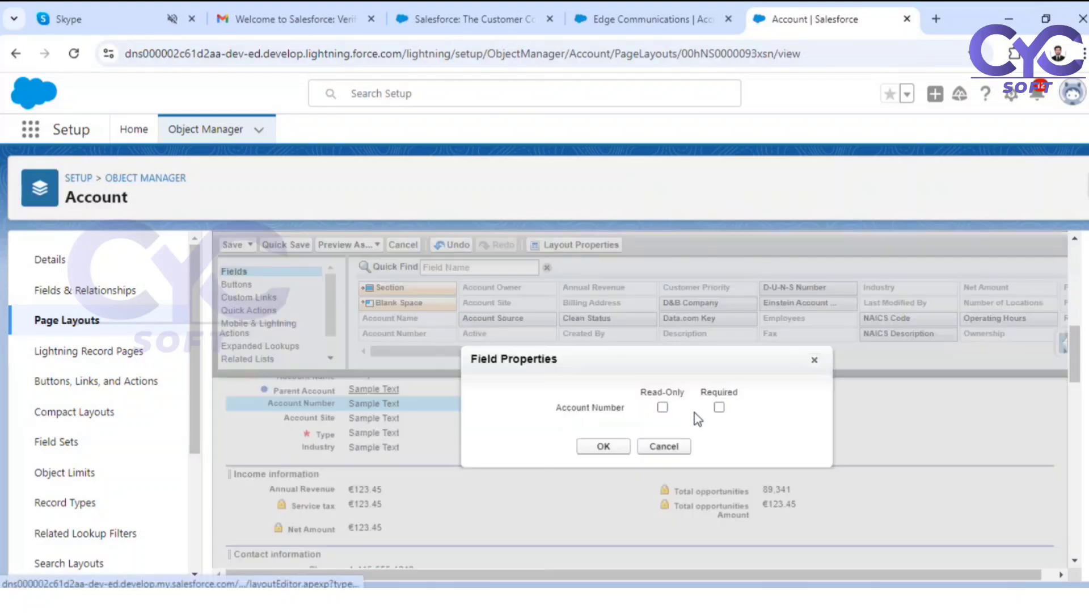
pyautogui.click(663, 407)
pyautogui.click(604, 446)
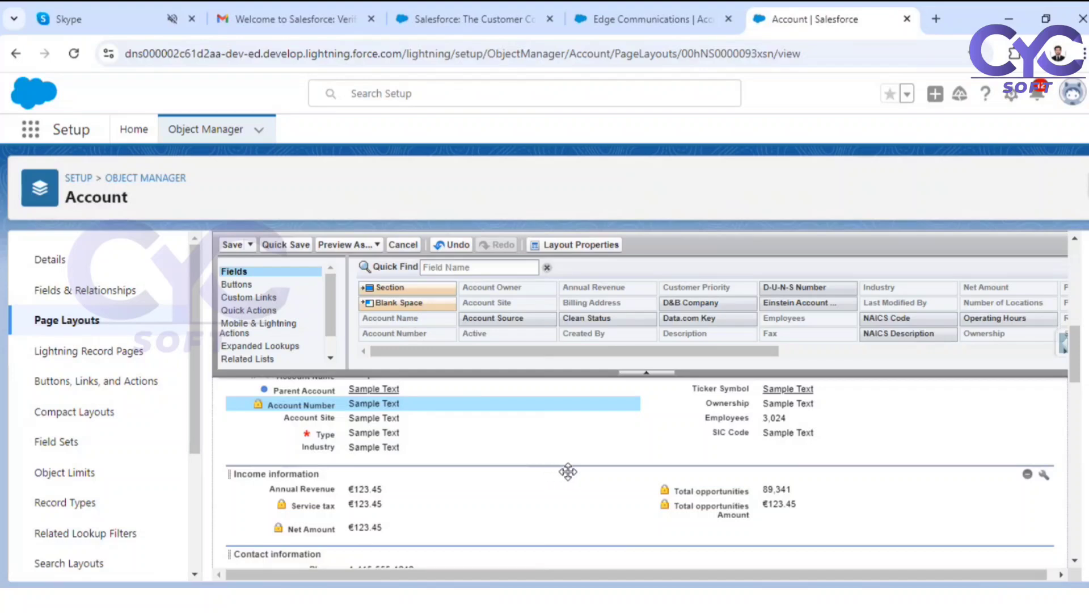
# - Add the D-U-N-S Number field below SIC Code in the Account Information section
pyautogui.scroll(-5, 570, 470)
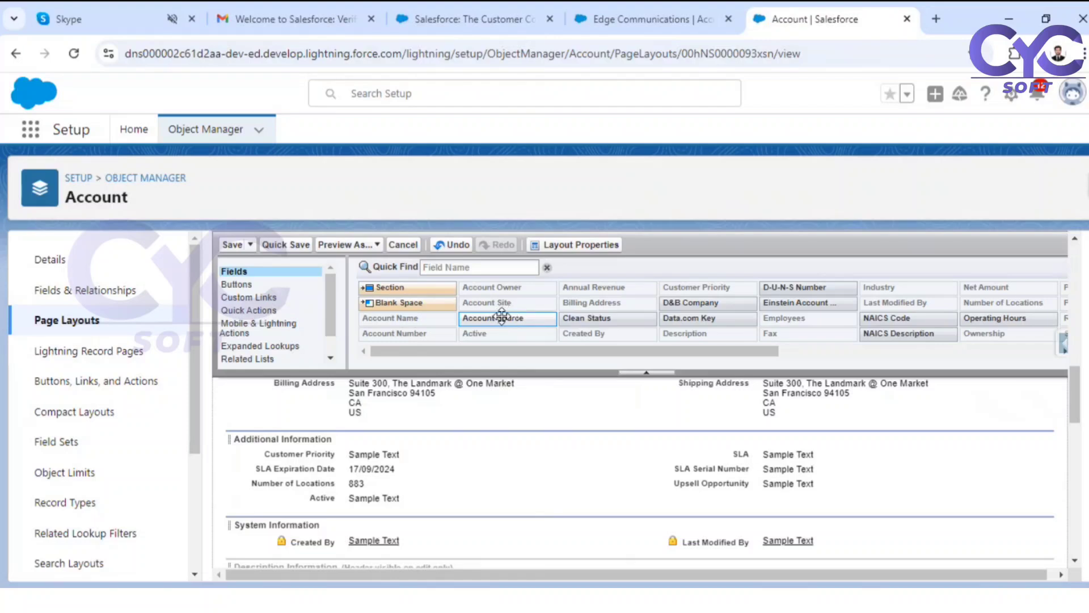
pyautogui.moveTo(647, 350)
pyautogui.mouseDown()
pyautogui.moveTo(945, 336)
pyautogui.moveTo(632, 342)
pyautogui.moveTo(811, 353)
pyautogui.moveTo(646, 356)
pyautogui.mouseUp()
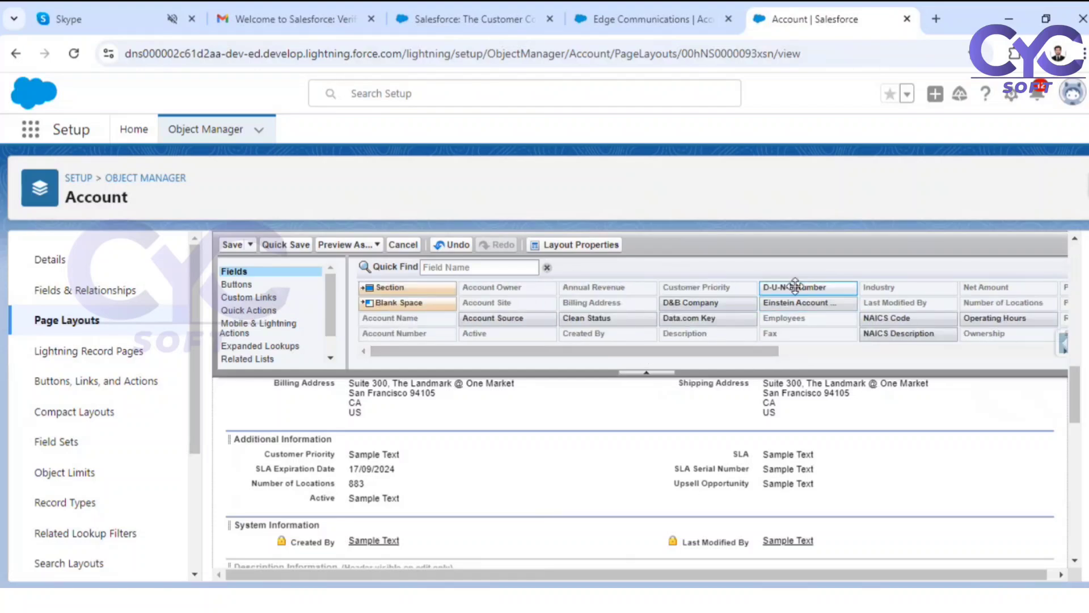
pyautogui.scroll(8, 794, 287)
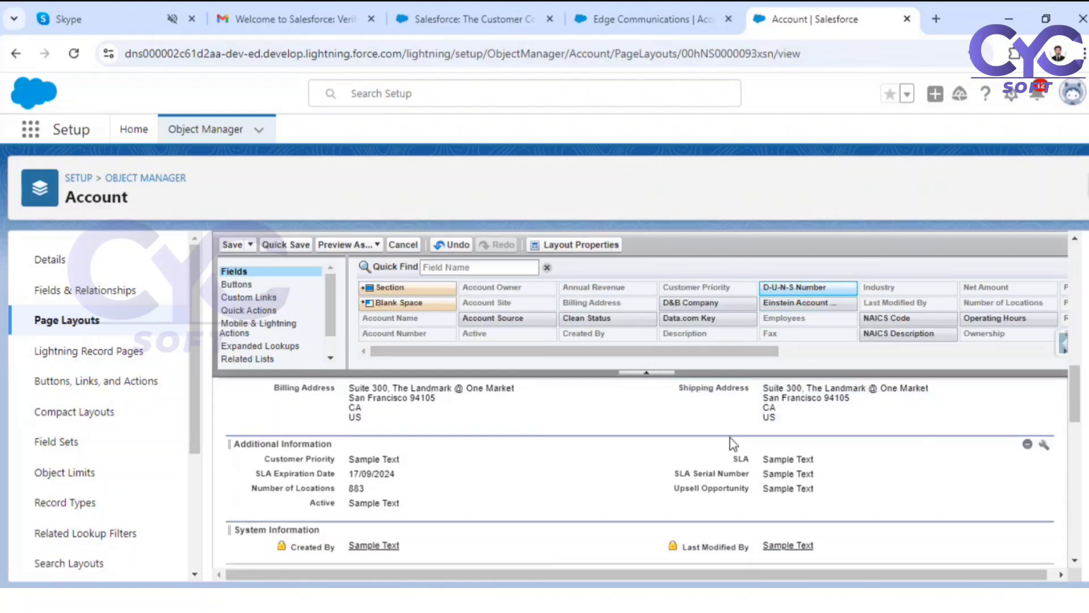
pyautogui.moveTo(795, 284); pyautogui.dragTo(807, 433)
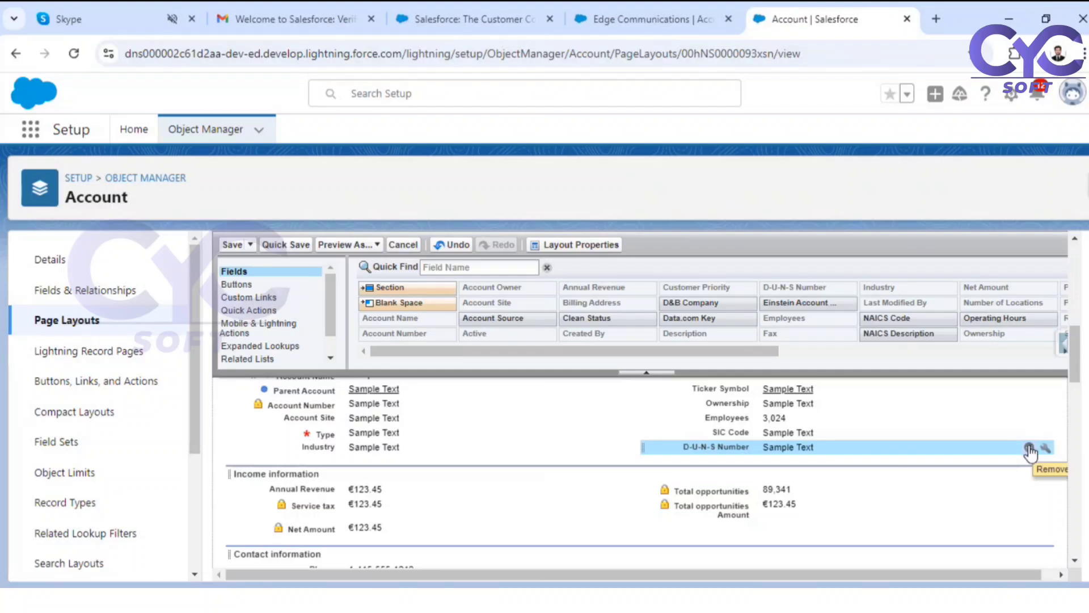
pyautogui.click(1029, 447)
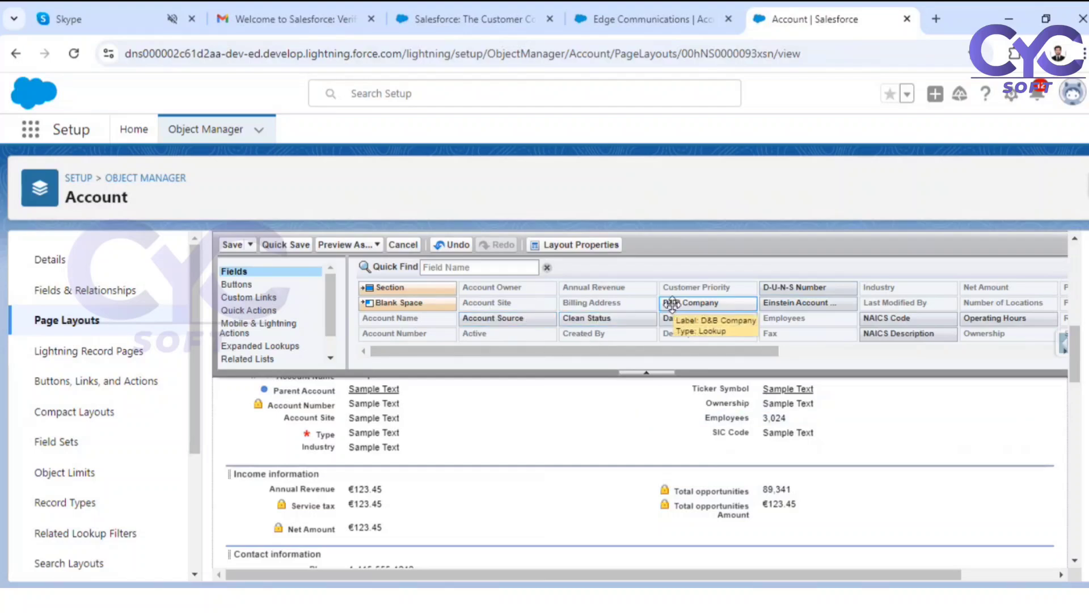
pyautogui.moveTo(778, 289); pyautogui.dragTo(716, 447)
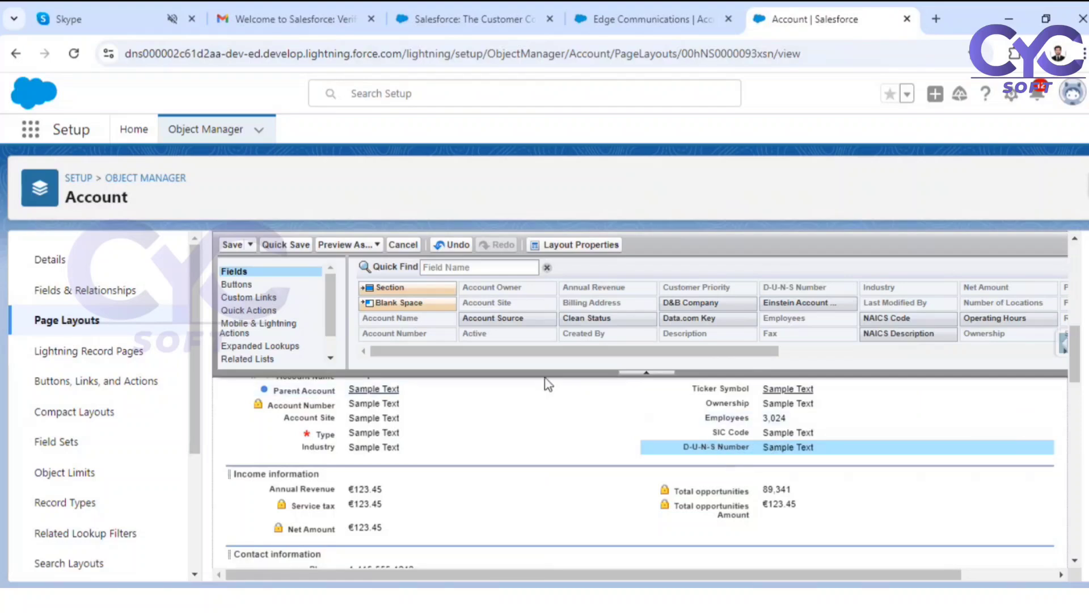
# - Examine the buttons available for the layout and the standard buttons in the Account Detail area
pyautogui.click(237, 285)
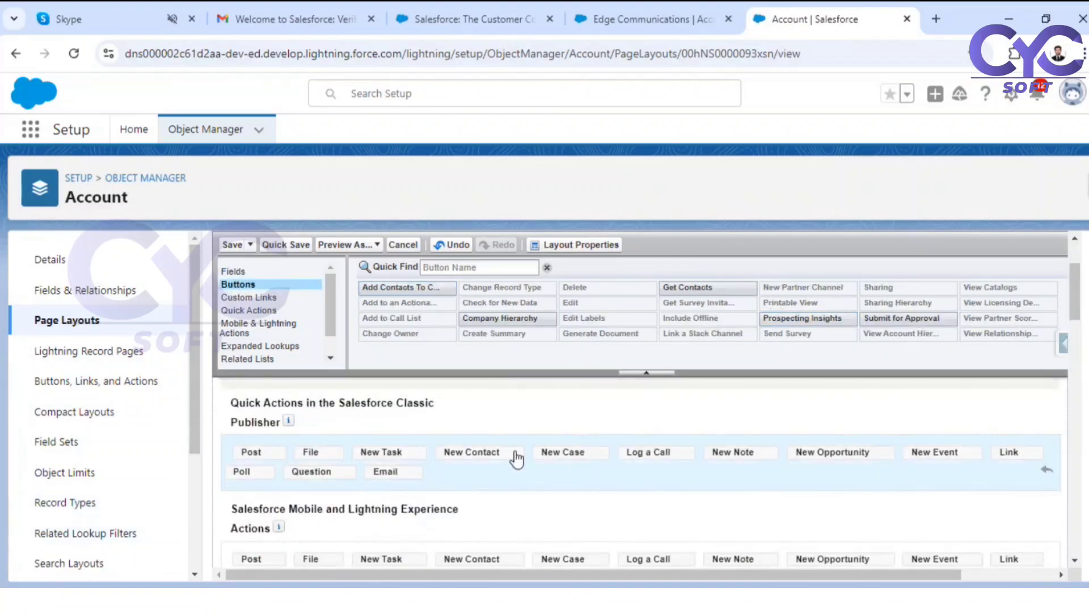
pyautogui.scroll(-3, 567, 465)
pyautogui.scroll(-1, 486, 487)
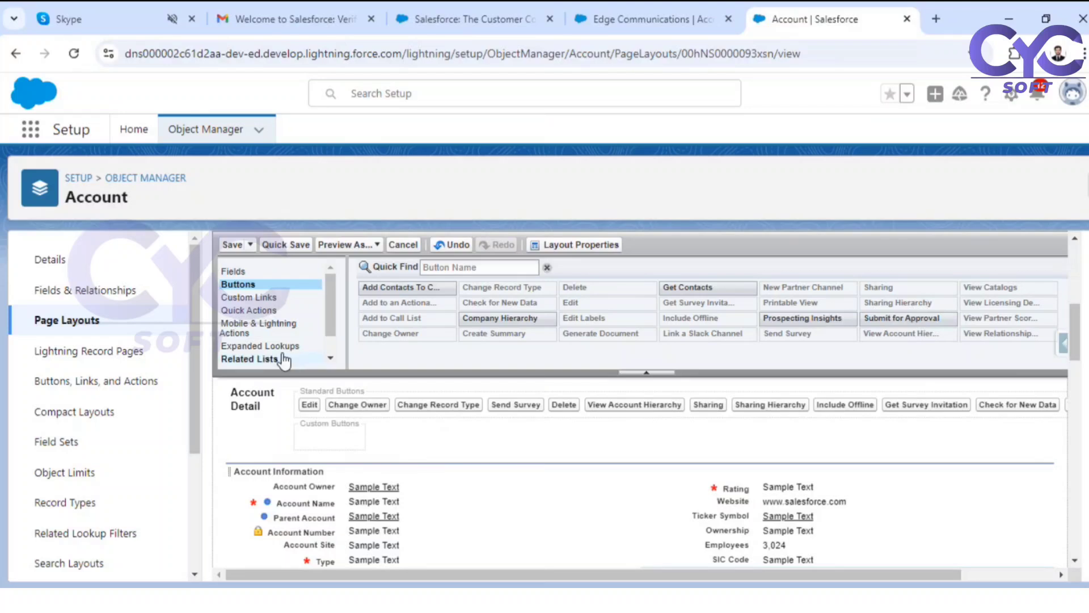
# - Remove the File action from the Salesforce Mobile and Lightning Experience Actions and place New Account after Post instead
pyautogui.click(250, 328)
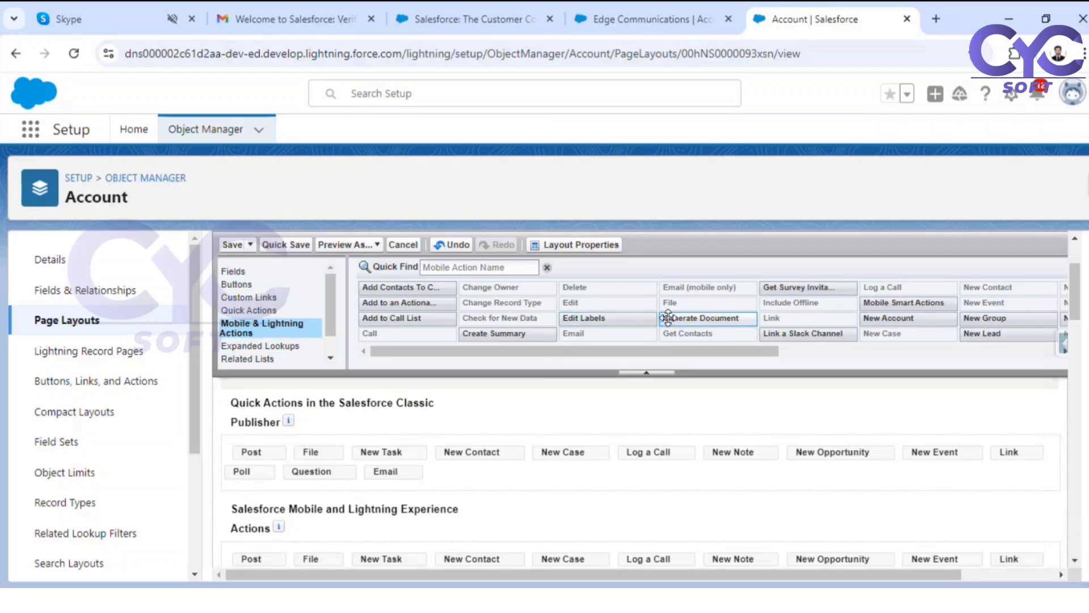
pyautogui.scroll(-2, 511, 449)
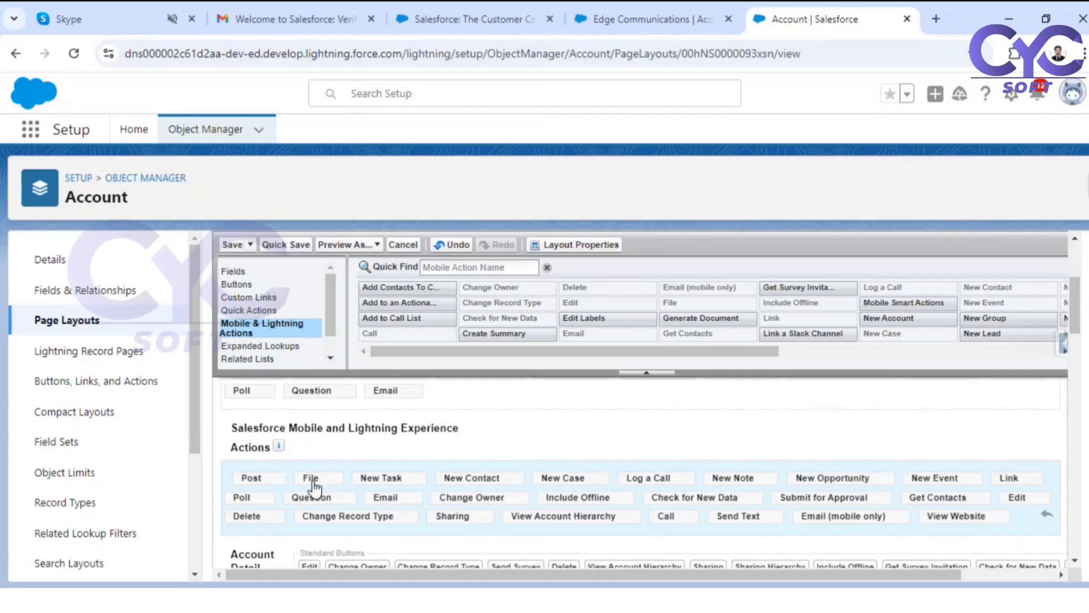
pyautogui.moveTo(313, 486); pyautogui.dragTo(488, 326)
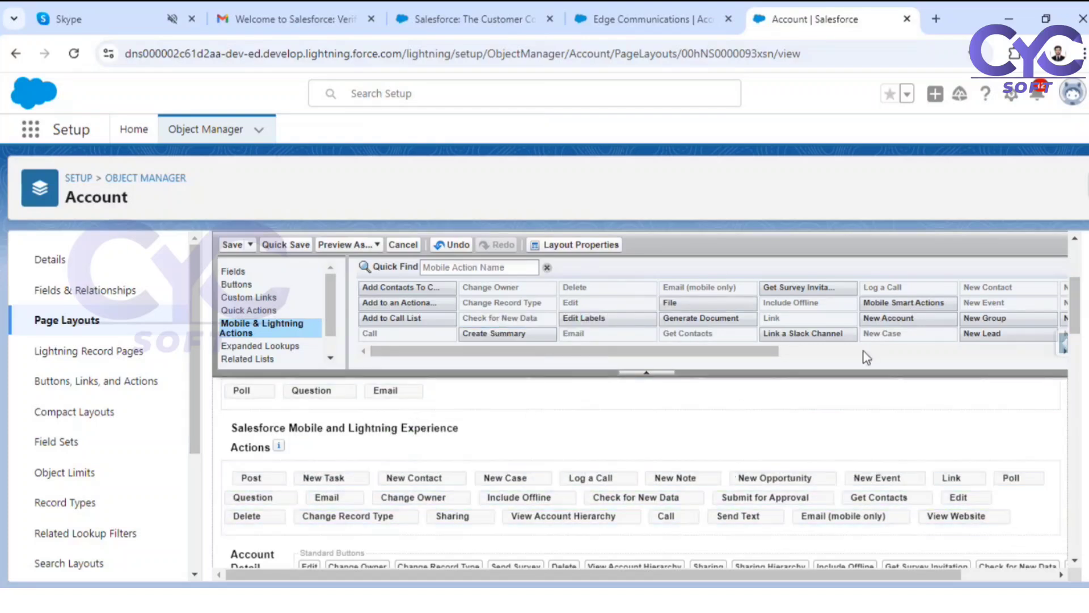
pyautogui.moveTo(914, 320)
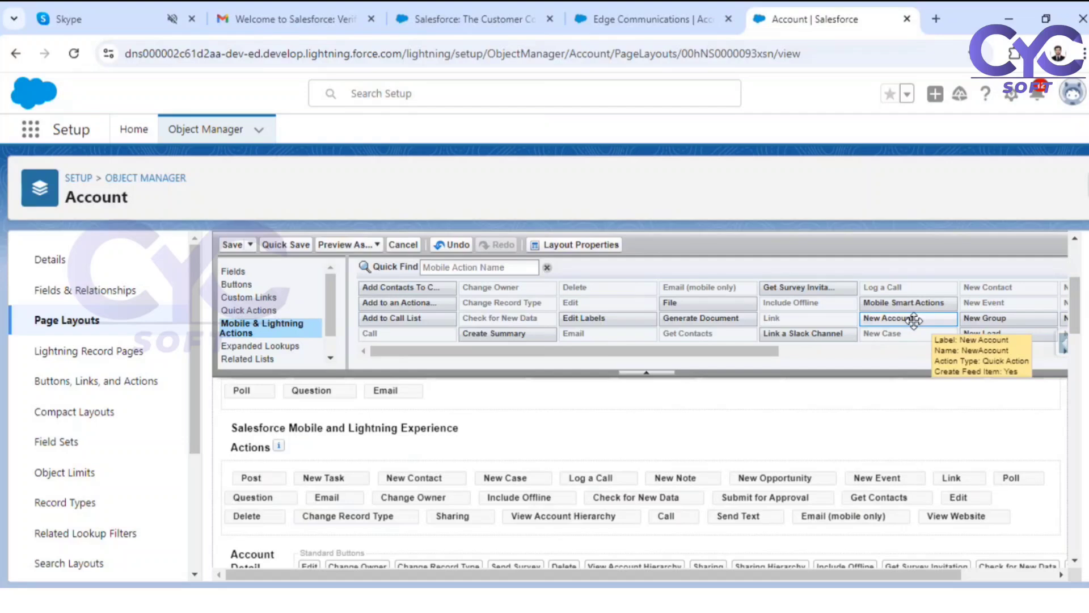
pyautogui.moveTo(913, 320)
pyautogui.mouseDown()
pyautogui.moveTo(628, 452)
pyautogui.moveTo(317, 482)
pyautogui.mouseUp()
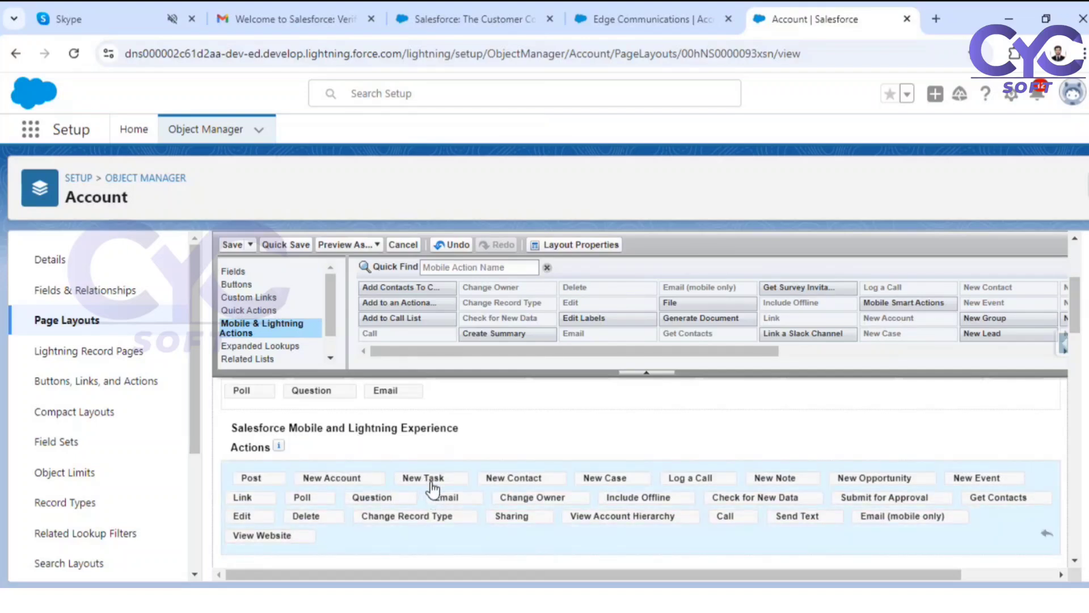
# - Examine the layout's available quick actions and its related lists
pyautogui.click(253, 311)
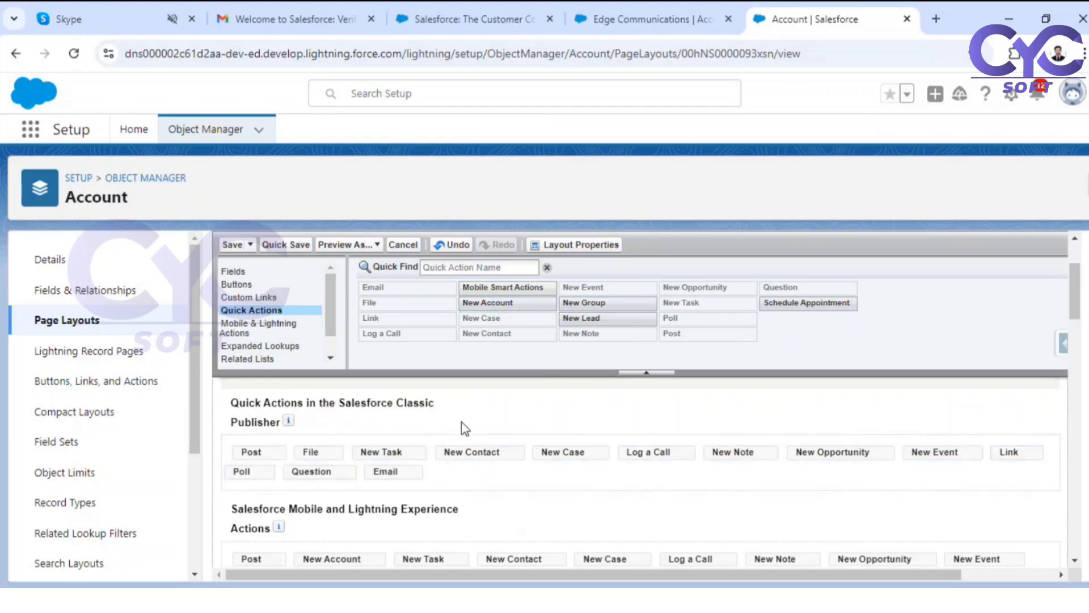
pyautogui.scroll(-2, 464, 427)
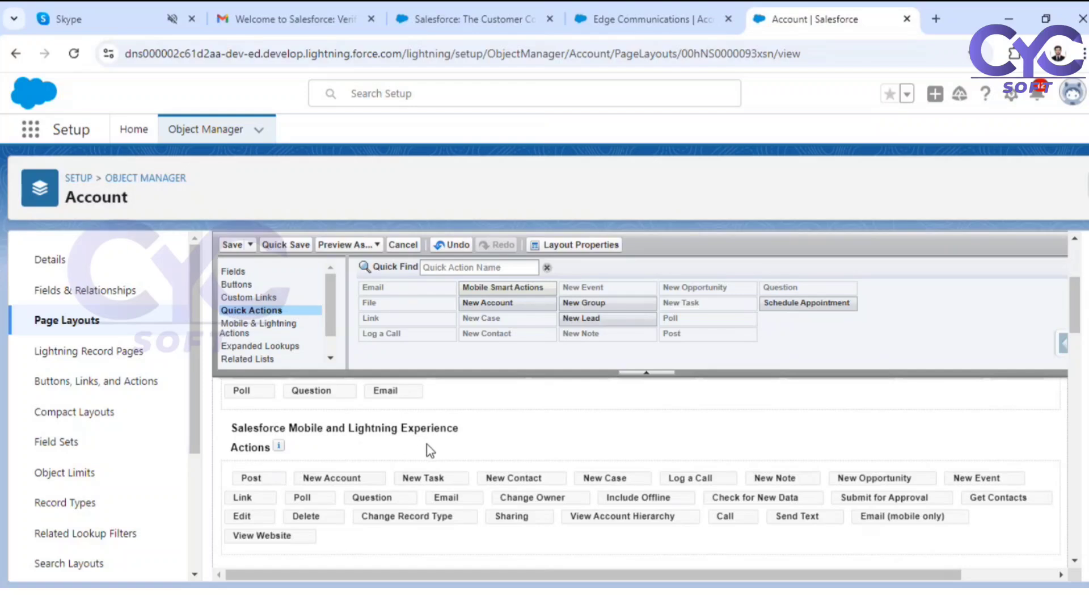
pyautogui.click(252, 359)
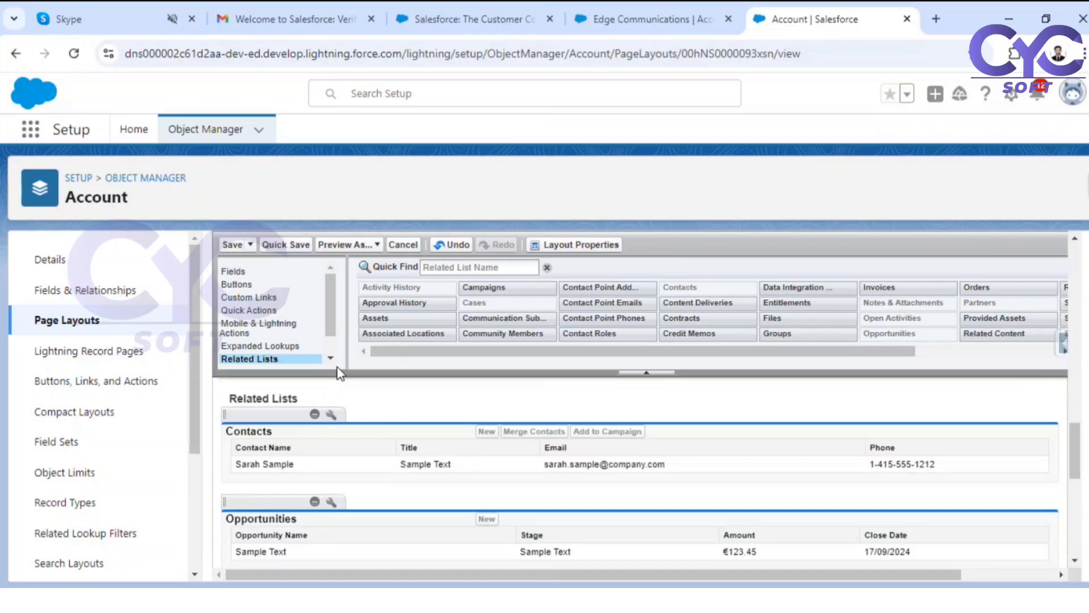
# - Switch to the Edge Communications account record and examine its related lists from Contacts down to Partners
pyautogui.click(641, 18)
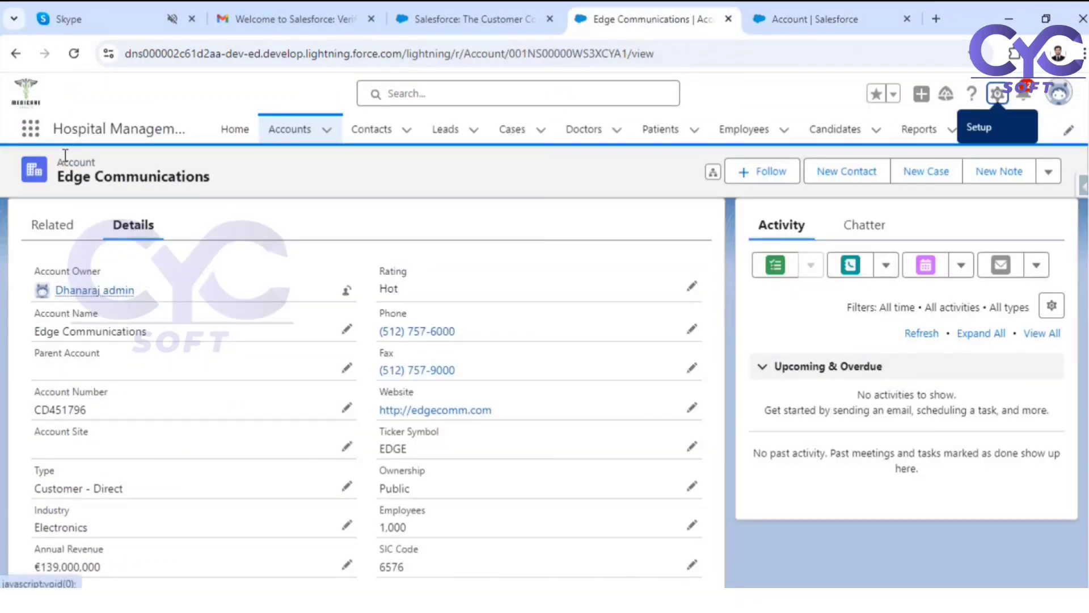
pyautogui.click(49, 228)
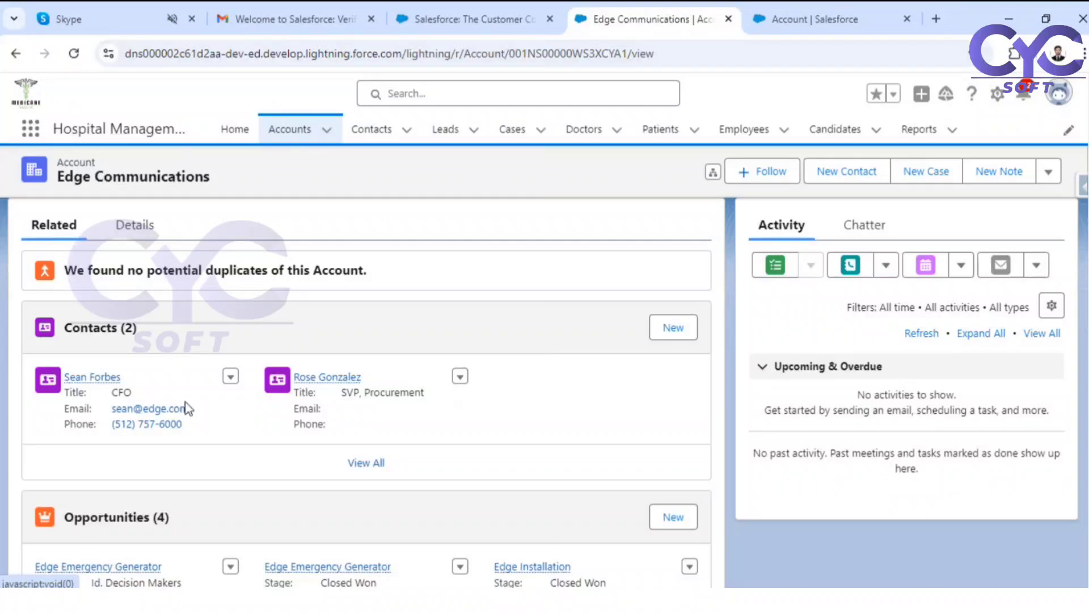
pyautogui.scroll(-10, 171, 348)
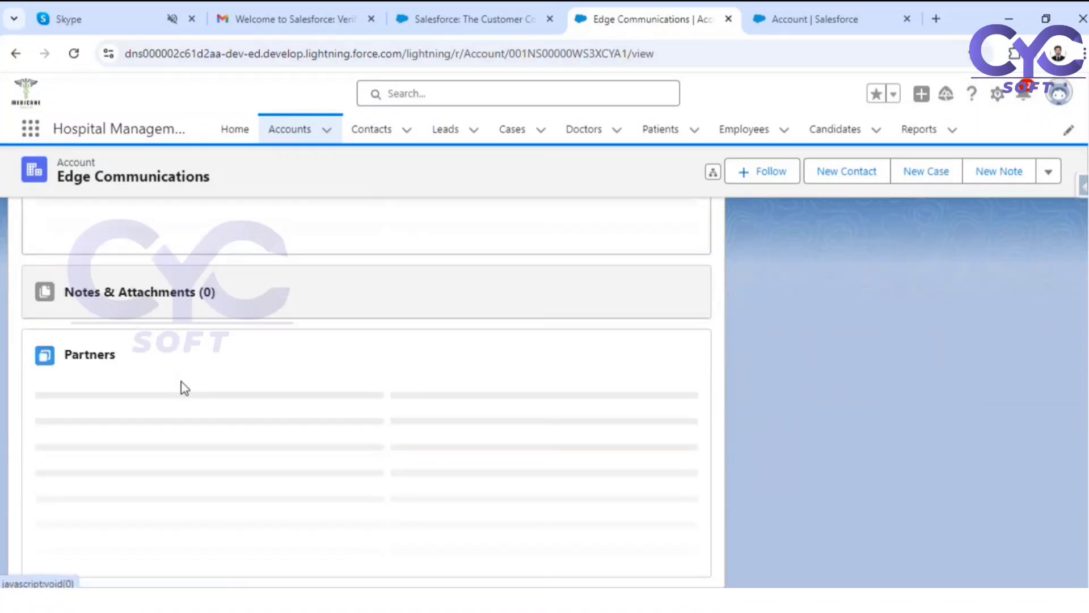
pyautogui.scroll(8, 180, 385)
pyautogui.scroll(3, 183, 387)
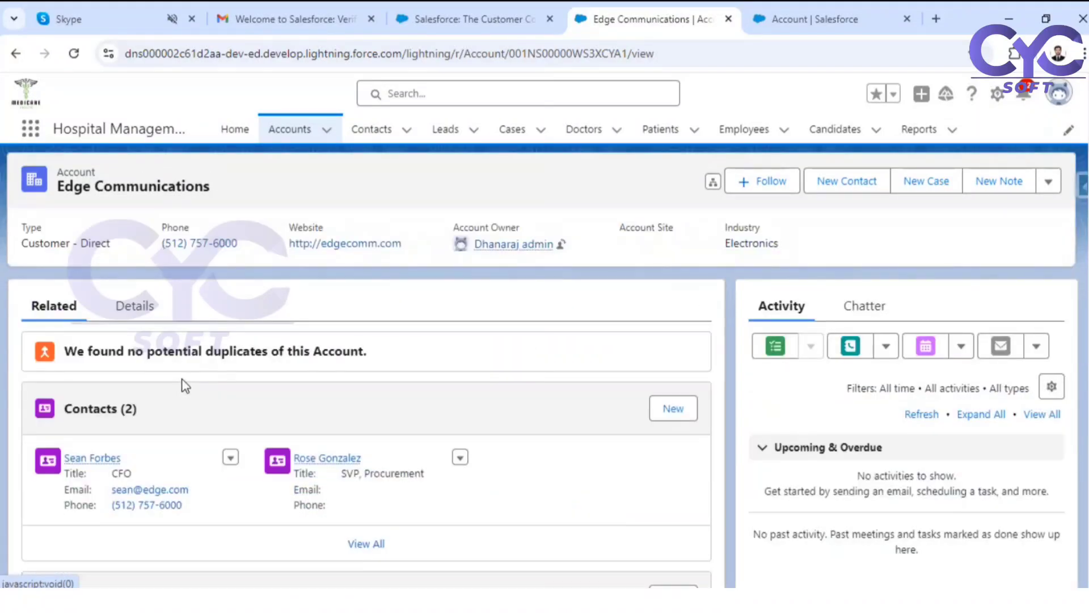
pyautogui.scroll(-6, 194, 366)
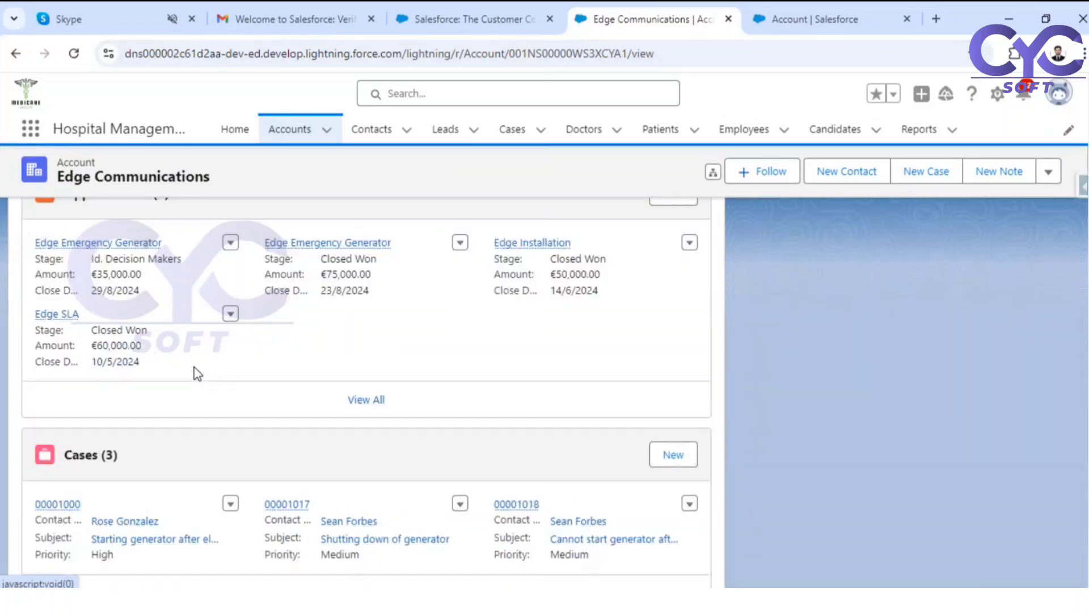
pyautogui.scroll(6, 146, 311)
pyautogui.scroll(-3, 146, 396)
pyautogui.scroll(-8, 137, 448)
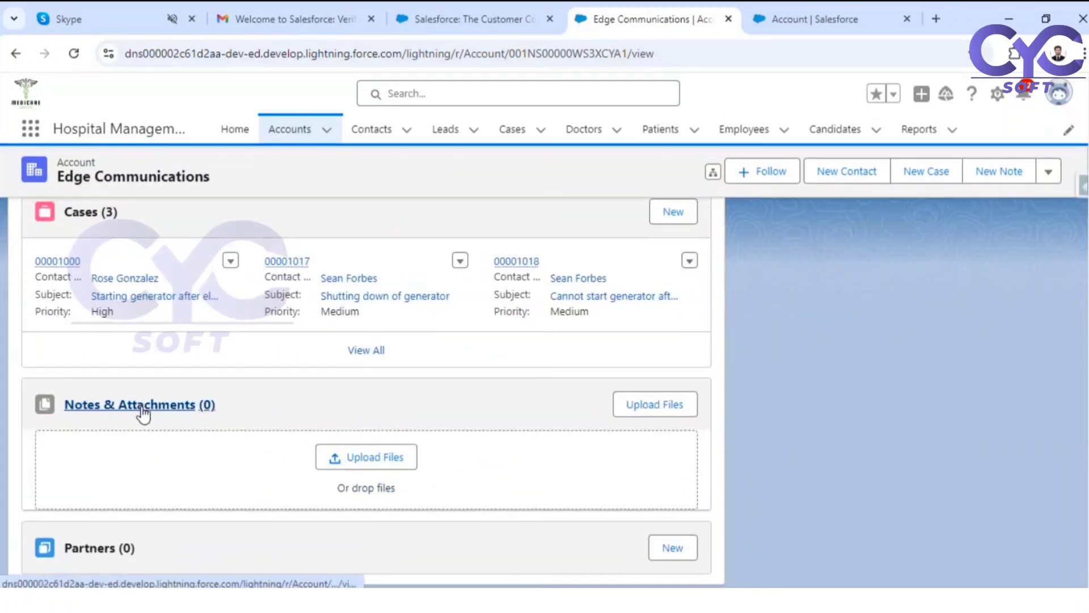
# - Review the Edge Communications record's related lists once more, from Notes & Attachments and Partners back up to Contacts
pyautogui.scroll(-1, 148, 416)
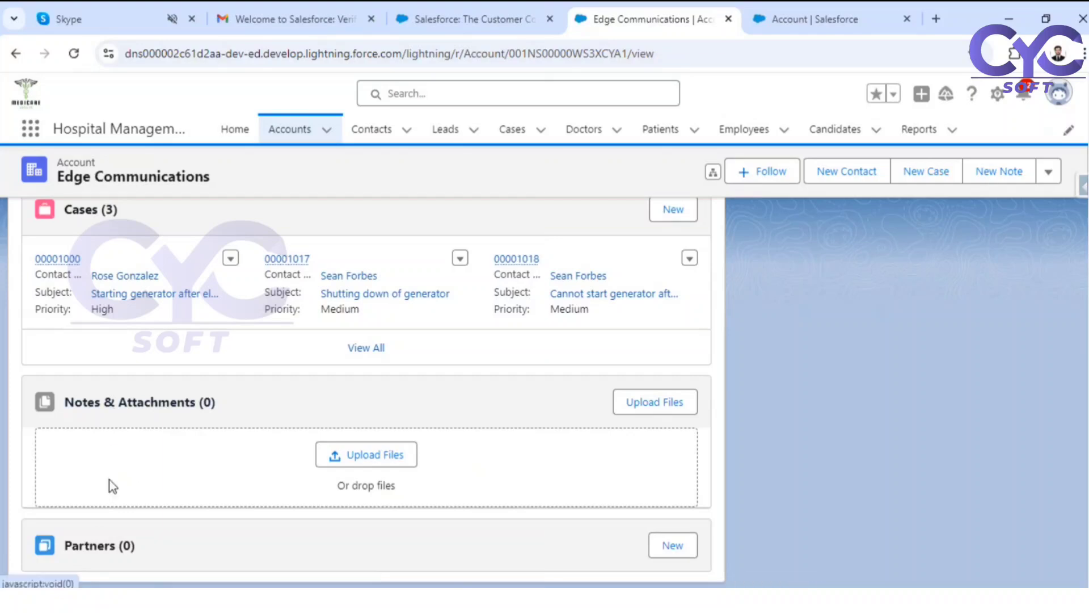
pyautogui.scroll(8, 126, 404)
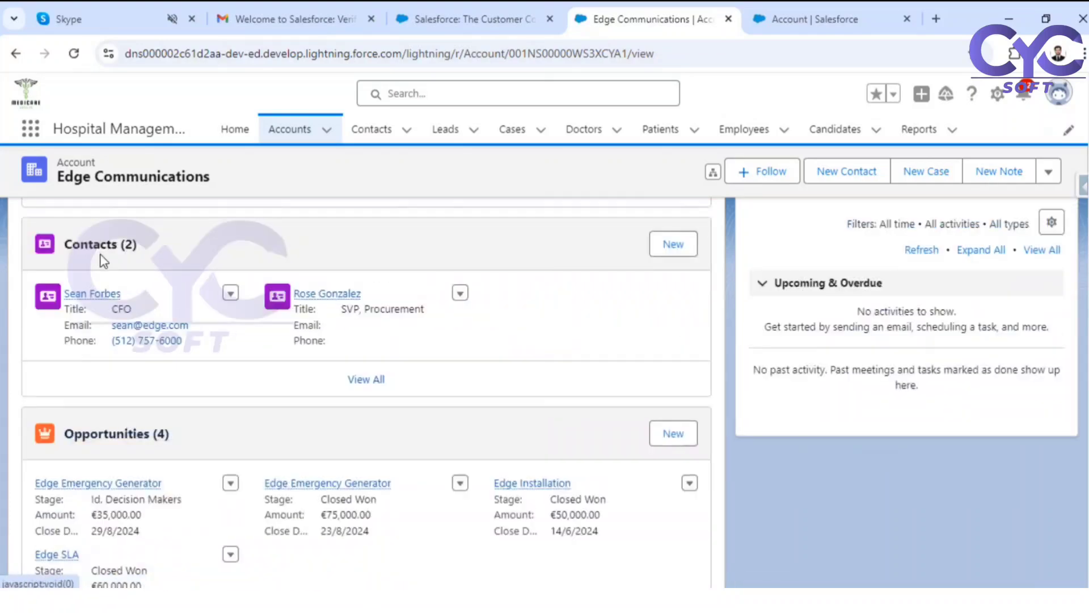
pyautogui.scroll(-3, 151, 482)
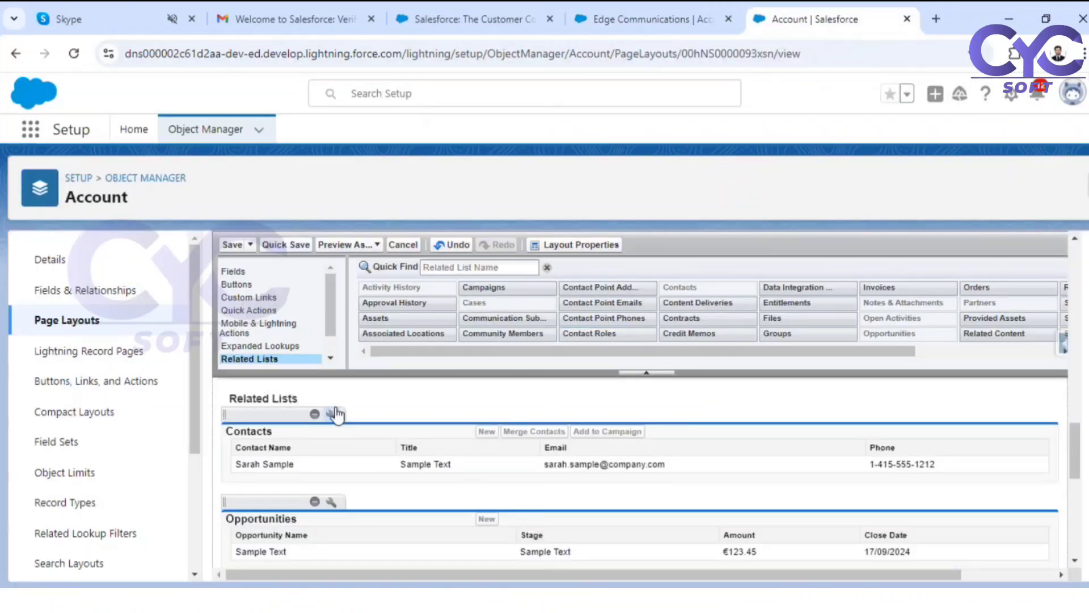
# - Return to the Account layout editor and remove the Notes & Attachments and Partners related lists from the layout
pyautogui.scroll(-1, 271, 457)
pyautogui.scroll(-1, 260, 458)
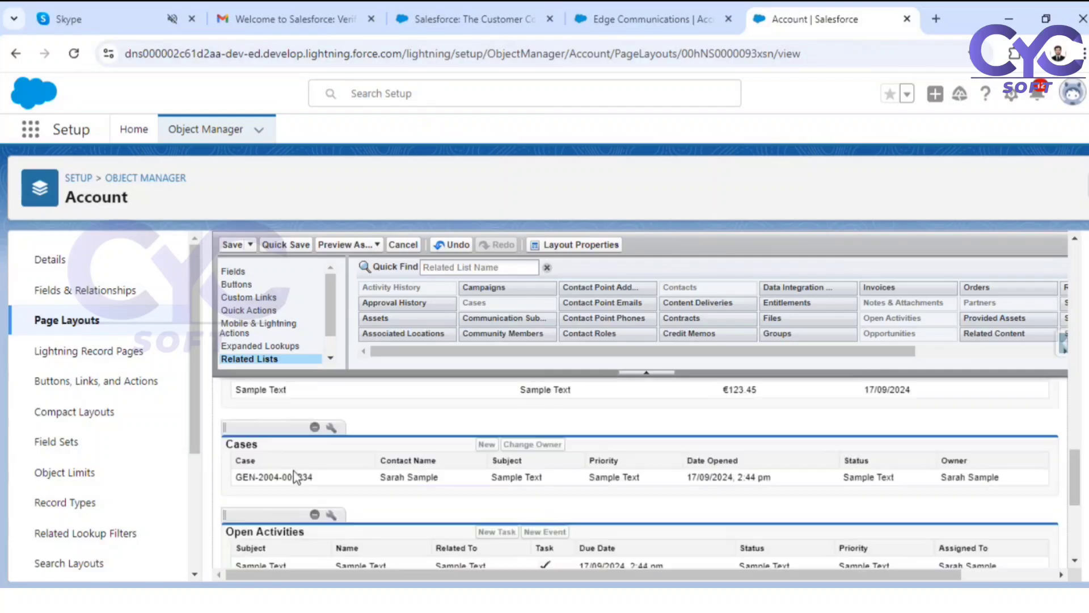
pyautogui.scroll(-1, 260, 465)
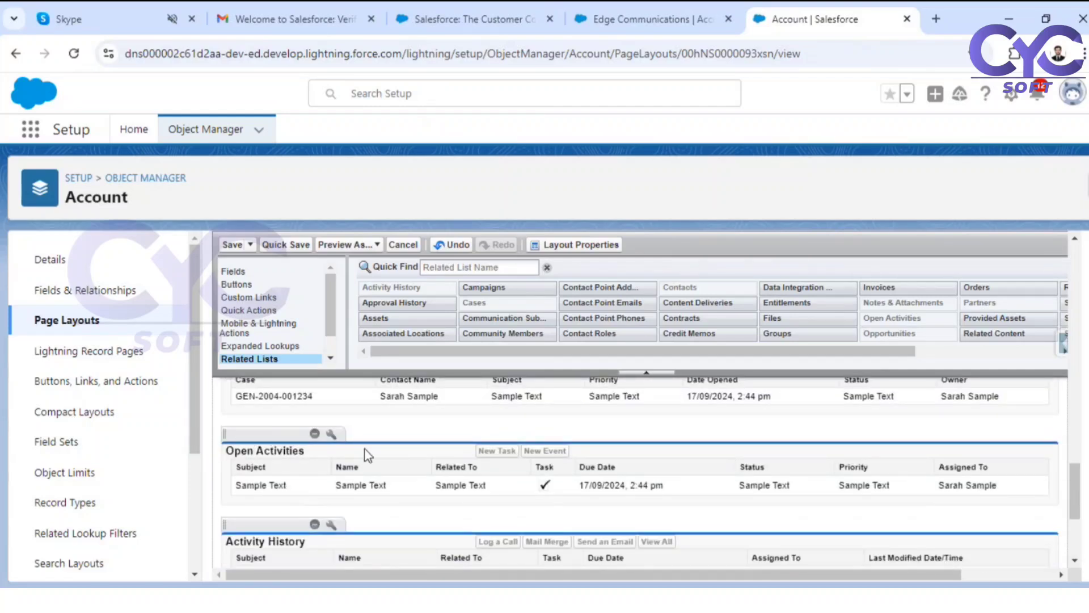
pyautogui.scroll(-1, 368, 454)
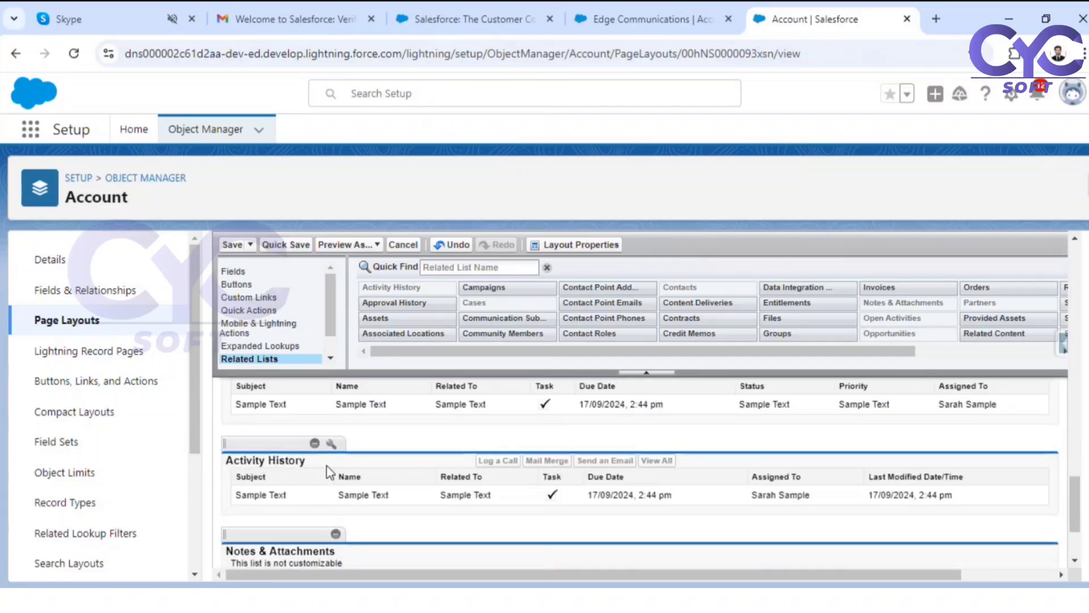
pyautogui.scroll(-1, 328, 471)
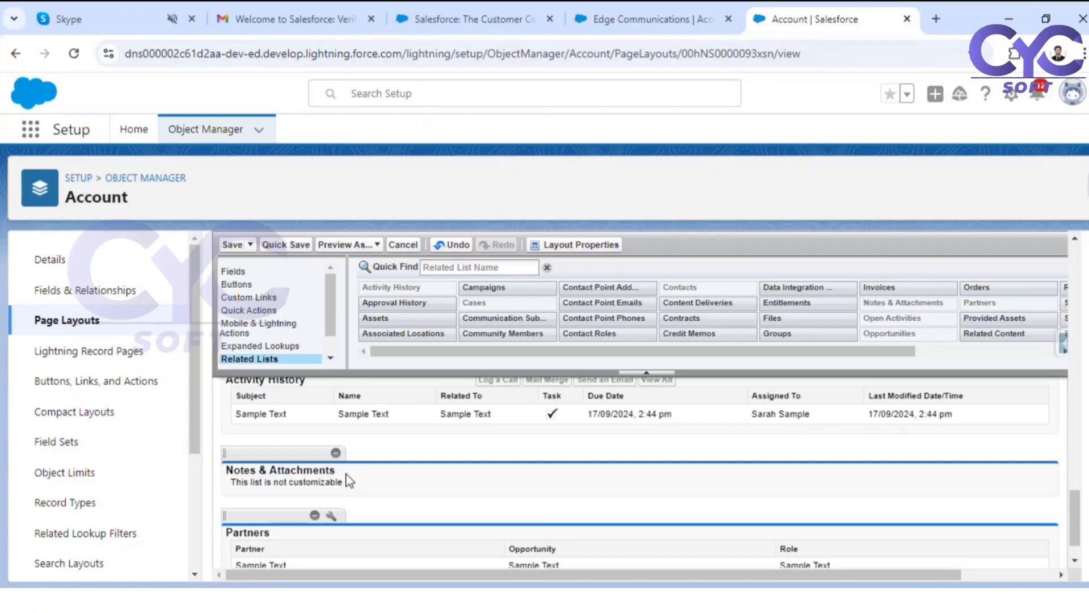
pyautogui.scroll(-1, 353, 471)
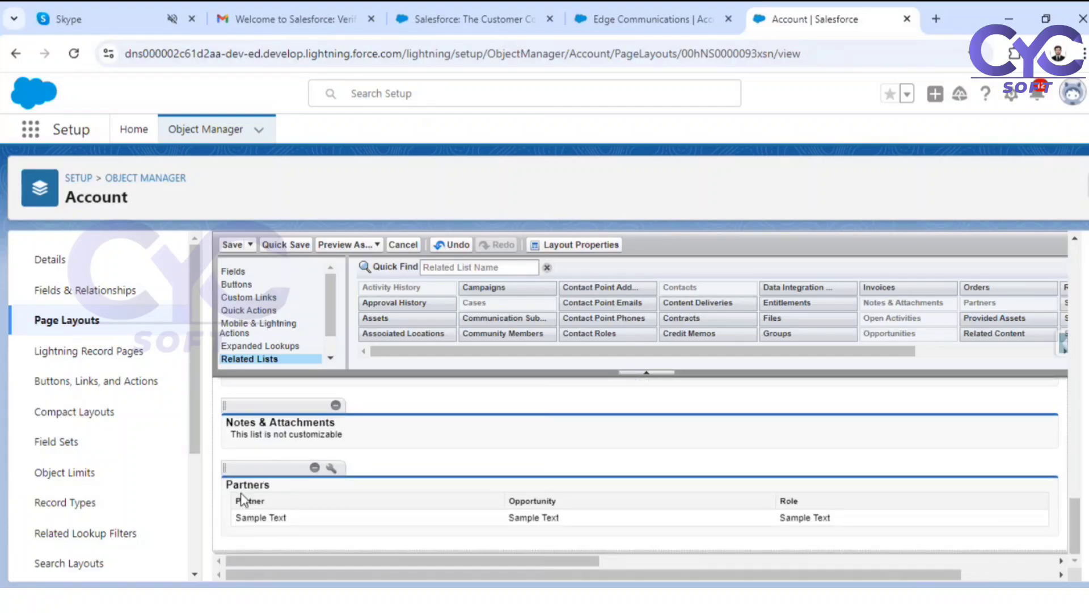
pyautogui.click(336, 406)
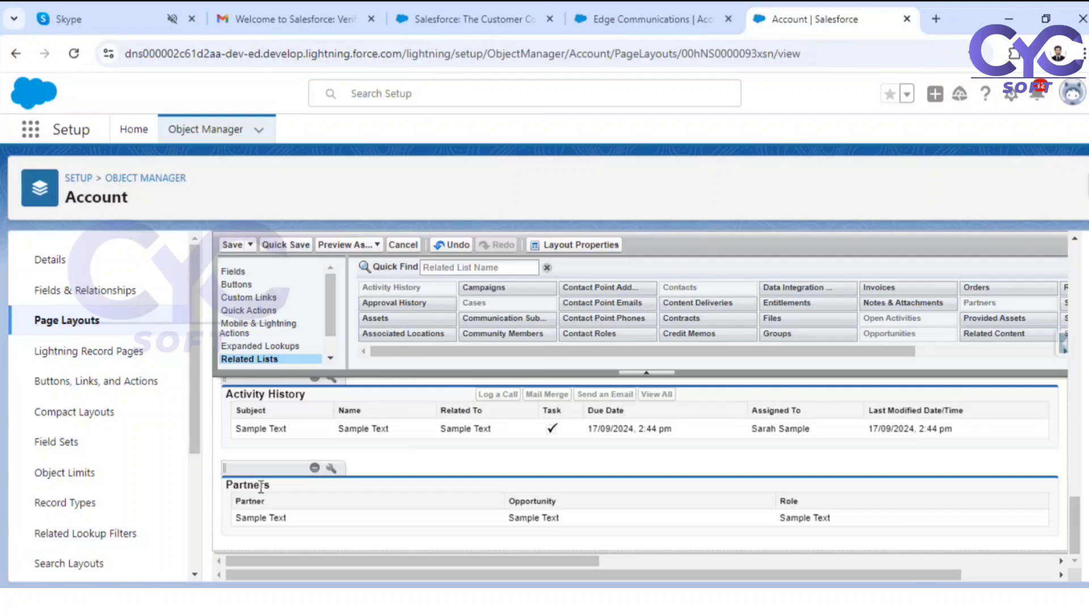
pyautogui.click(315, 470)
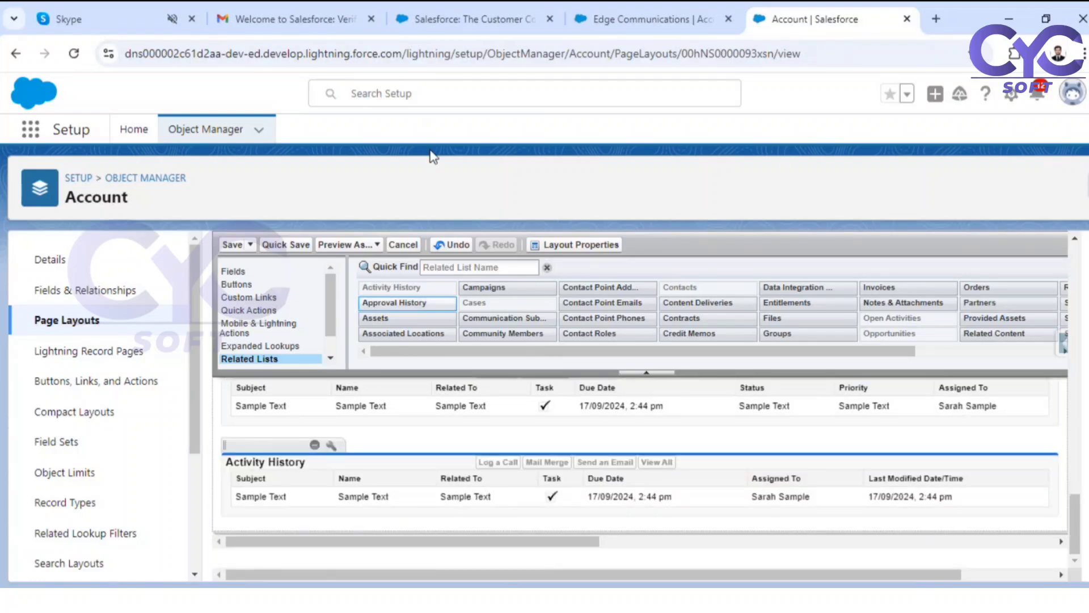
# - Check the related lists on the Edge Communications record, and save the Account layout while staying in the editor
pyautogui.click(641, 19)
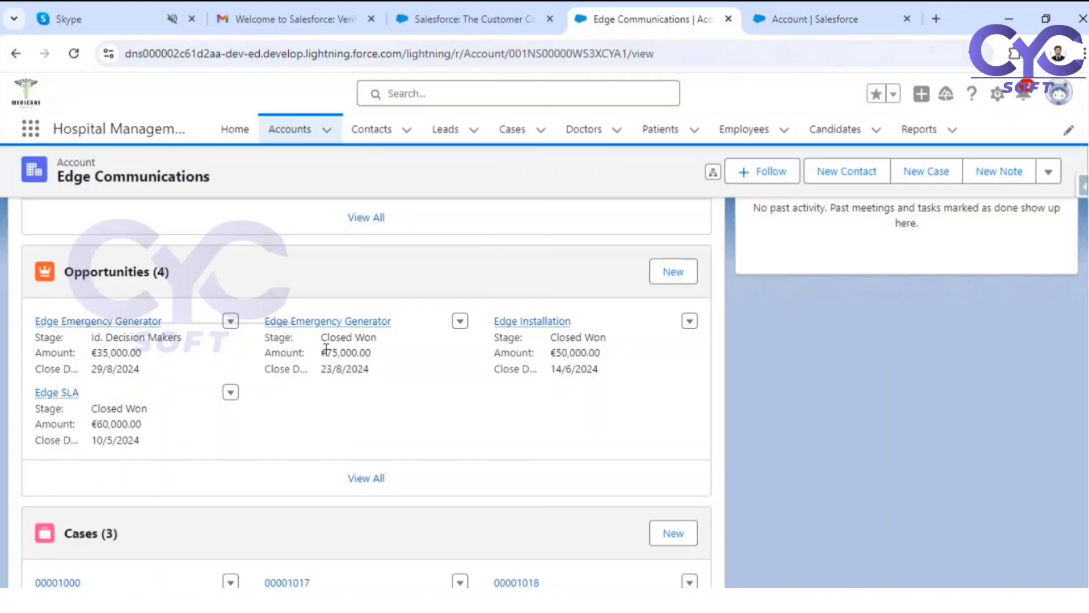
pyautogui.scroll(-3, 335, 404)
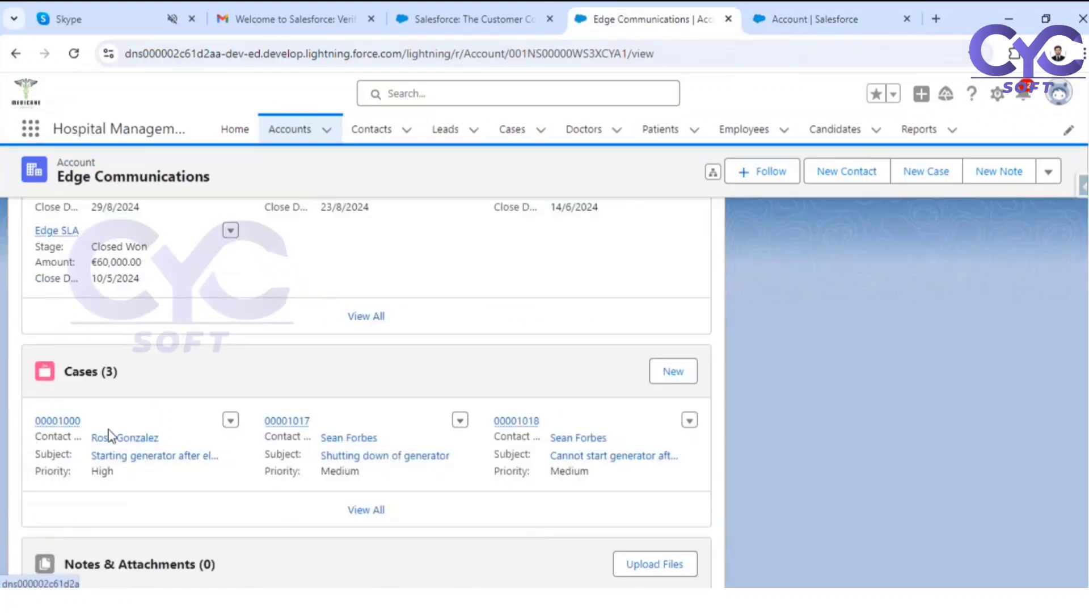
pyautogui.scroll(10, 244, 463)
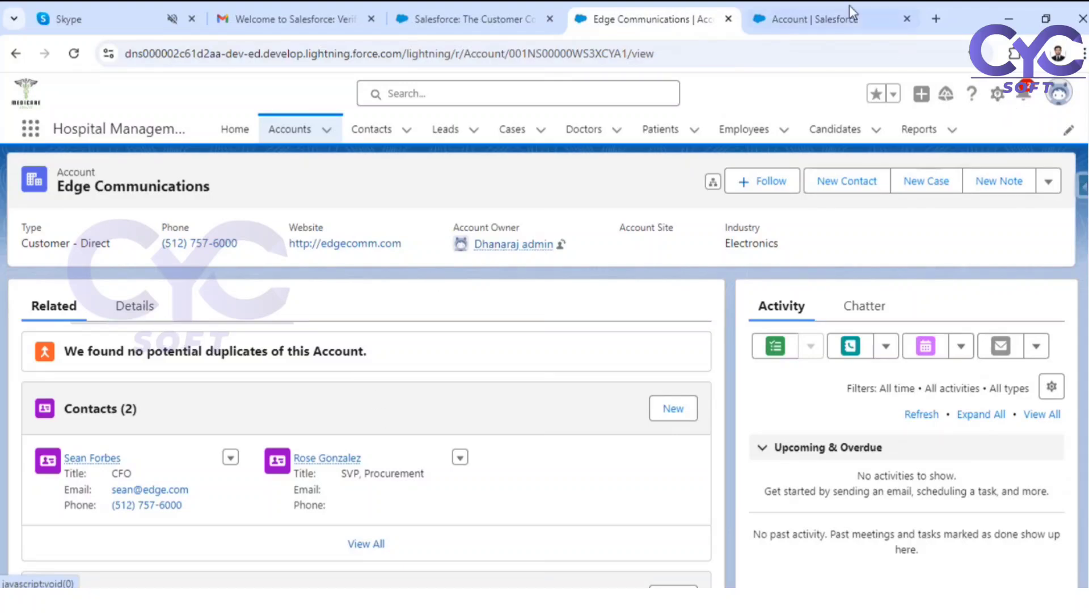
pyautogui.click(792, 18)
pyautogui.click(278, 250)
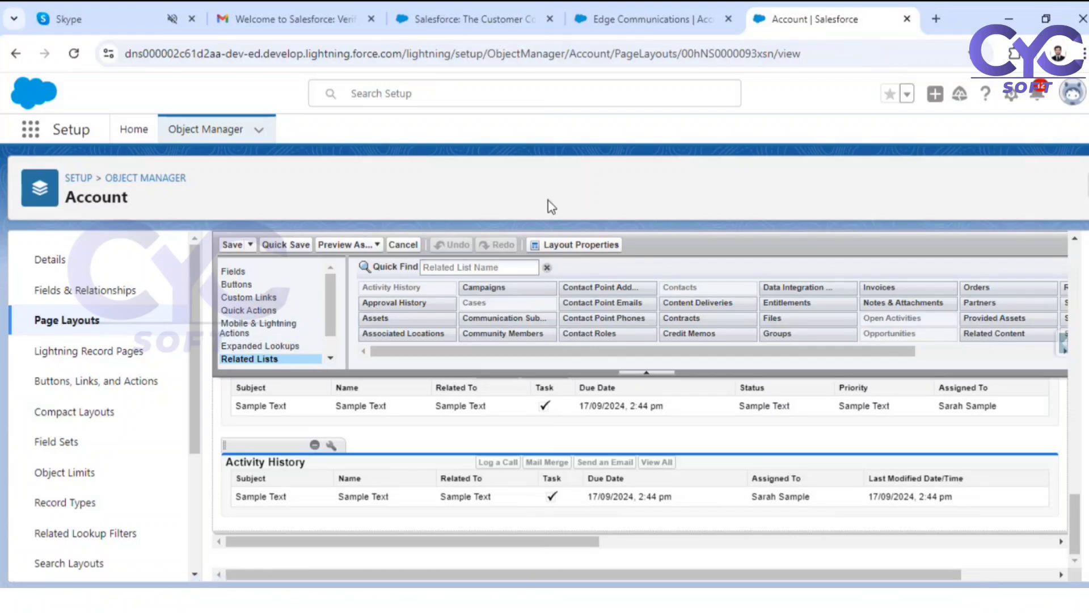
# - Go back to the Edge Communications record and switch its session from Lightning Experience to Salesforce Classic
pyautogui.click(587, 20)
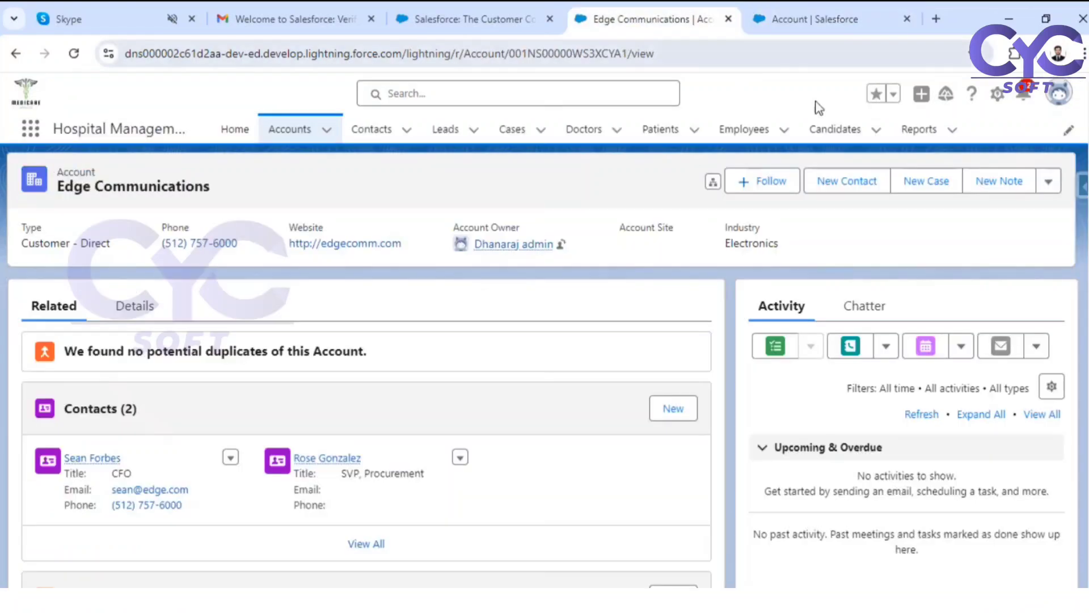
pyautogui.click(997, 93)
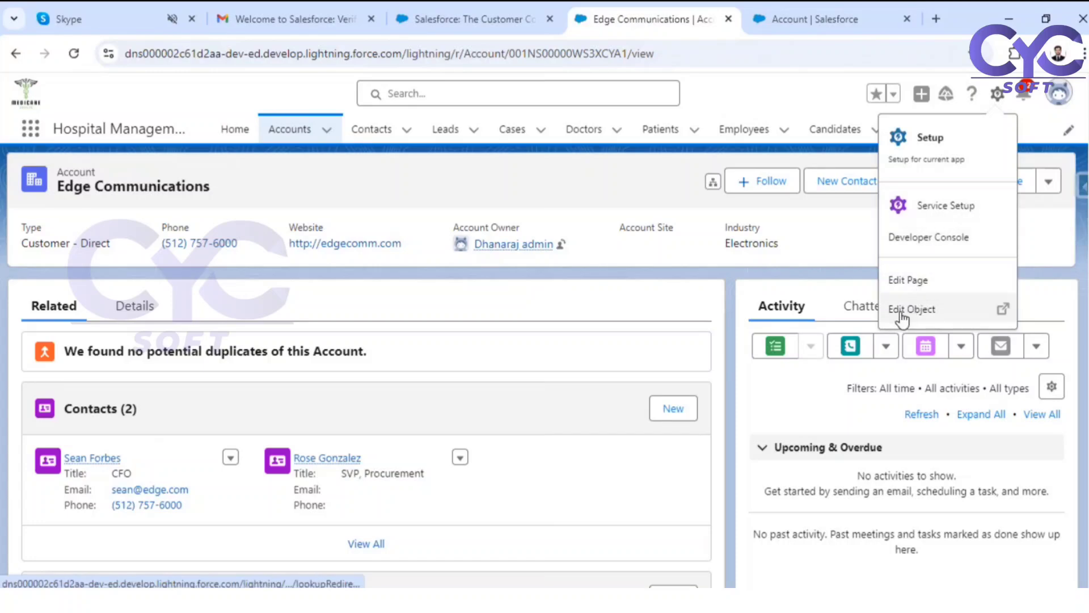
pyautogui.click(1051, 98)
pyautogui.click(1051, 98)
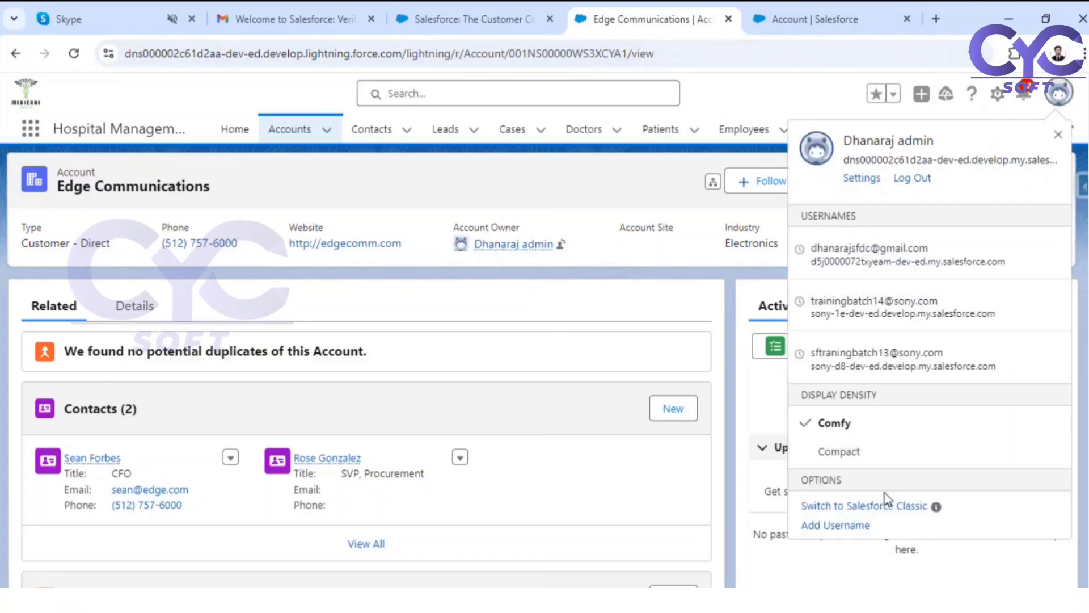
pyautogui.click(895, 510)
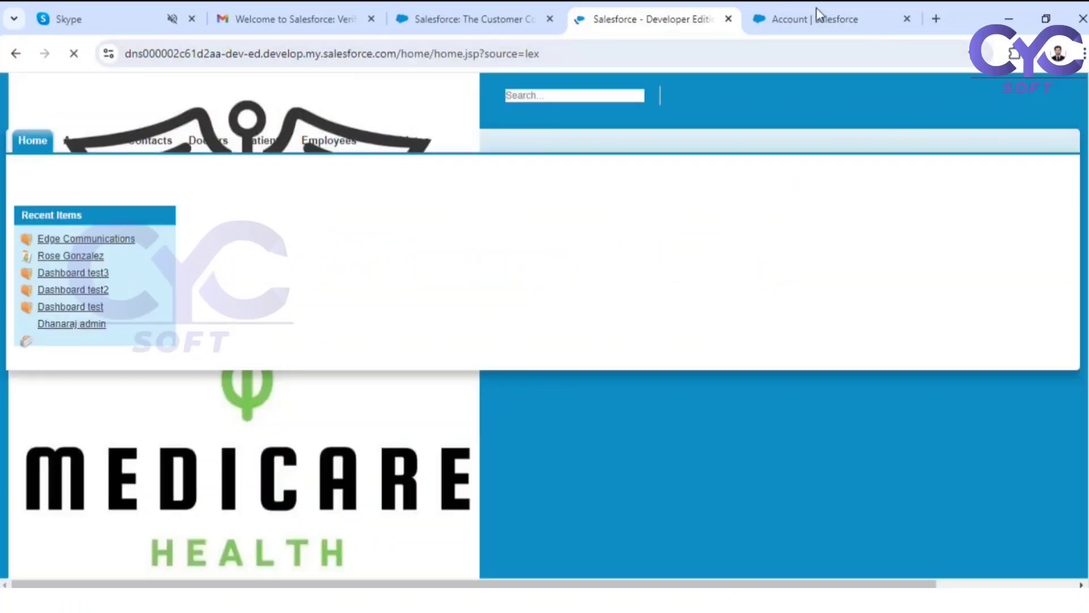
# - Examine the layout editor's related lists and their columns, from Activity History up to Contacts
pyautogui.click(754, 16)
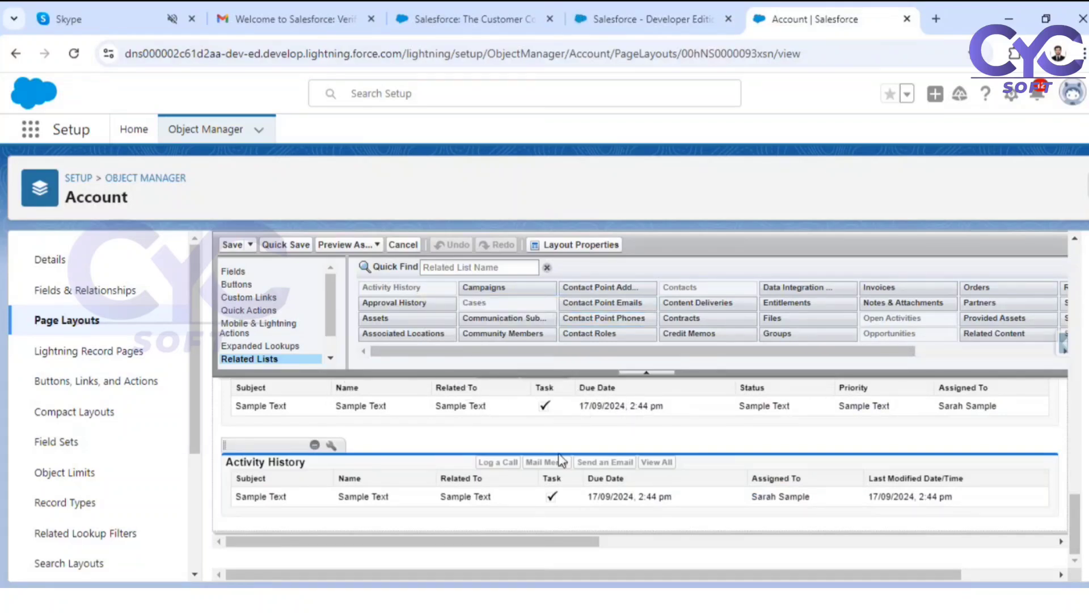
pyautogui.scroll(3, 556, 465)
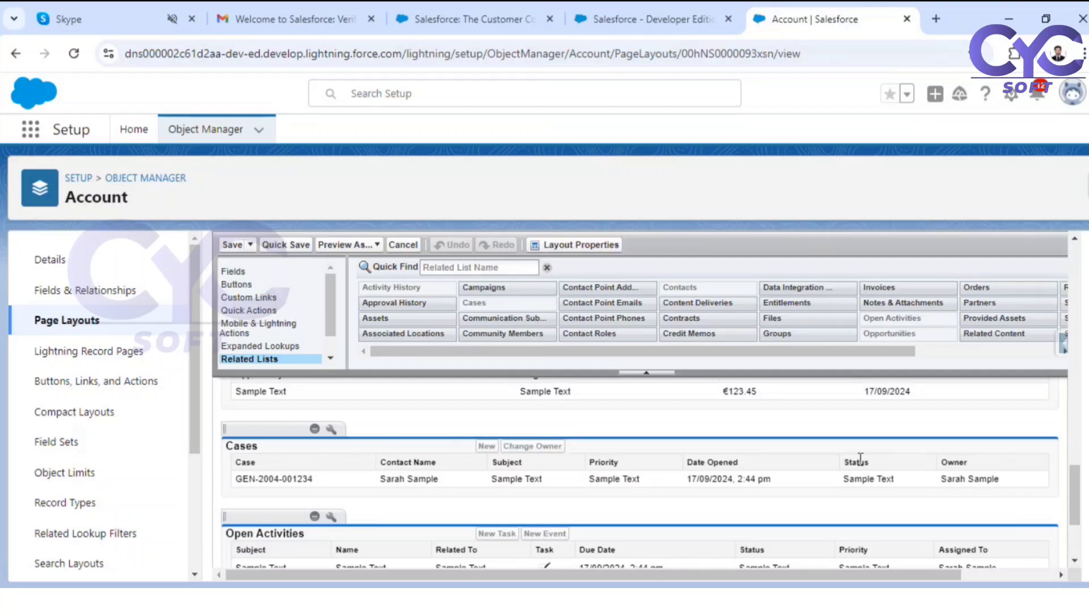
pyautogui.scroll(3, 860, 458)
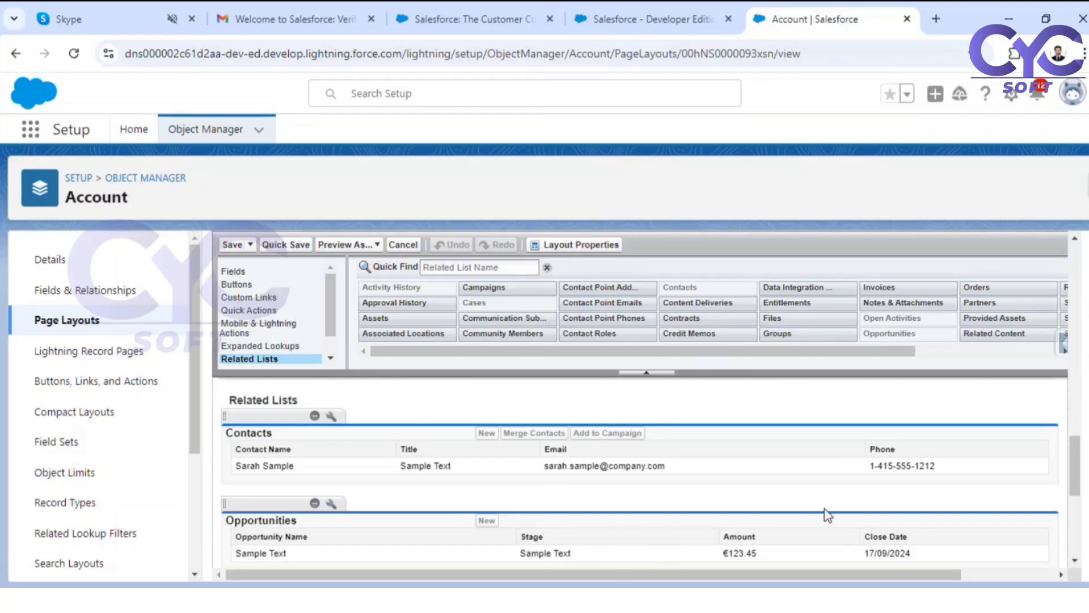
# - Open the Edge Communications account in Salesforce Classic and examine the columns of its Contacts, Opportunities and Cases related lists
pyautogui.click(648, 12)
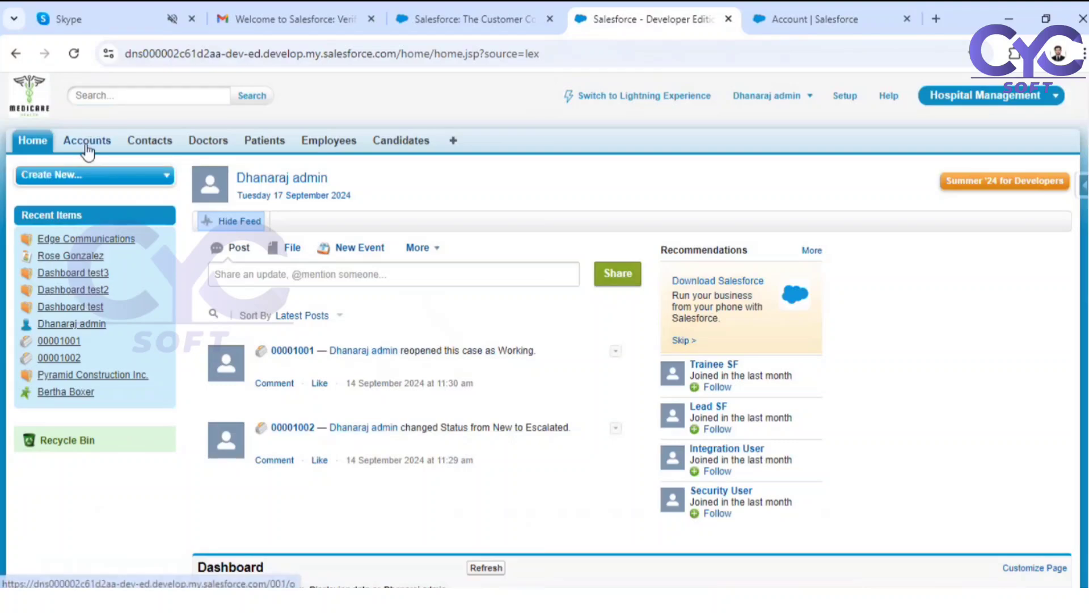
pyautogui.click(87, 149)
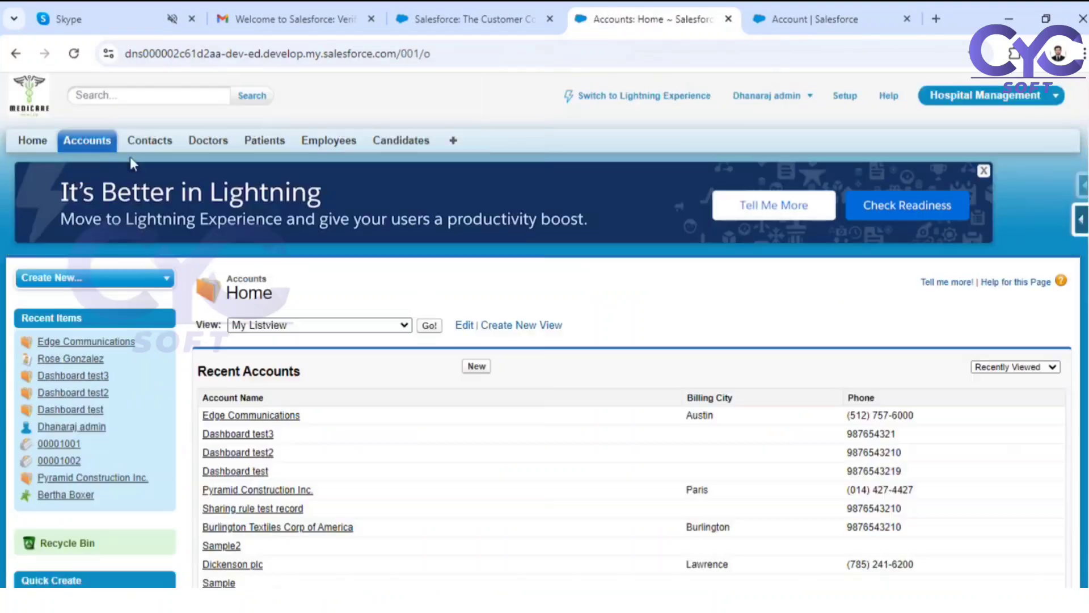
pyautogui.click(250, 417)
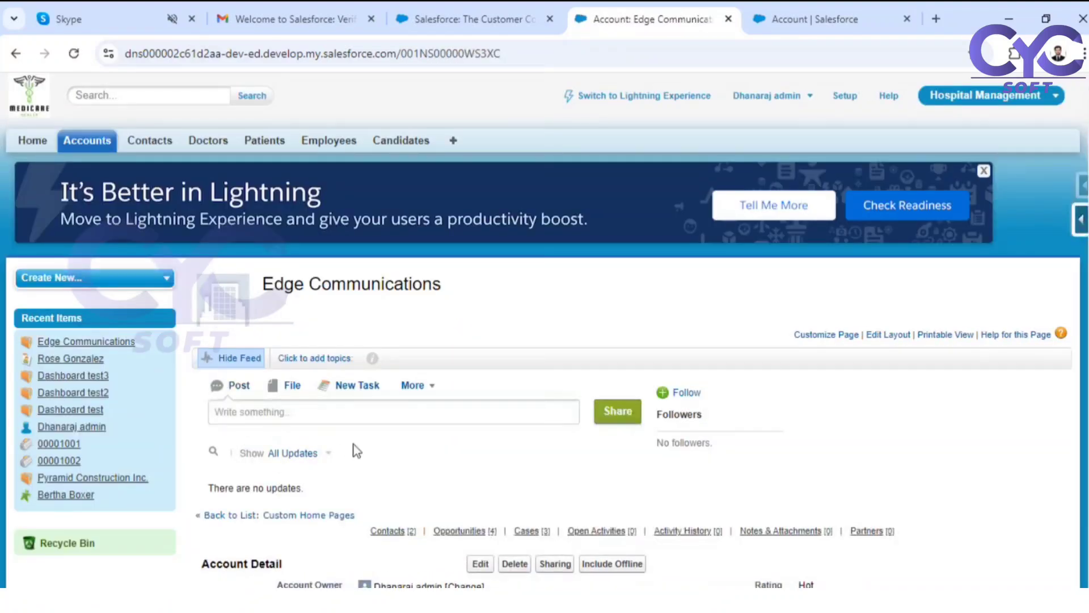
pyautogui.scroll(-3, 379, 476)
pyautogui.scroll(-12, 379, 475)
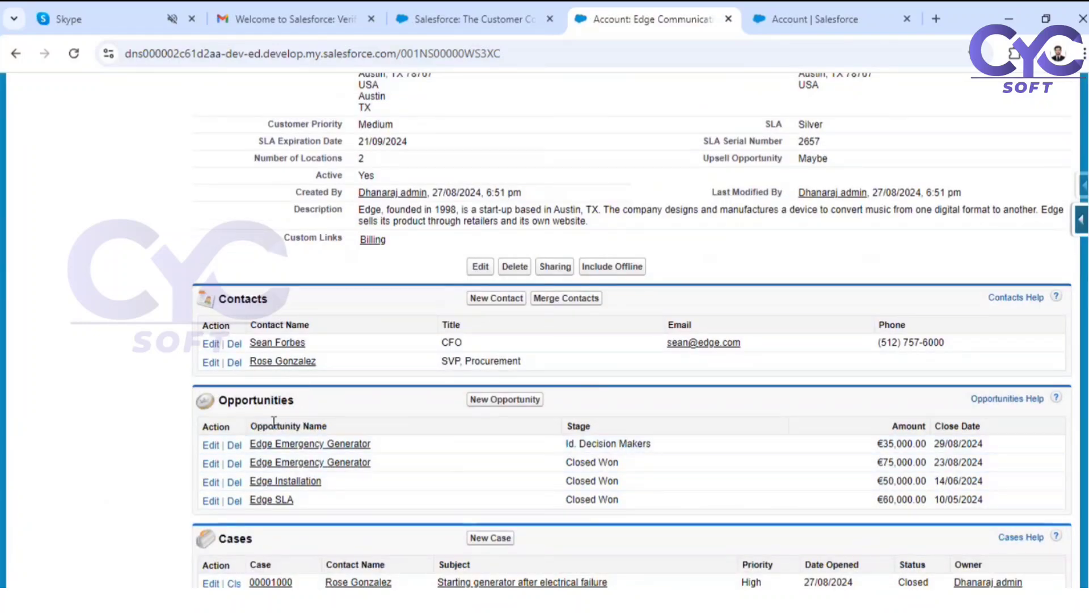
pyautogui.scroll(-1, 340, 510)
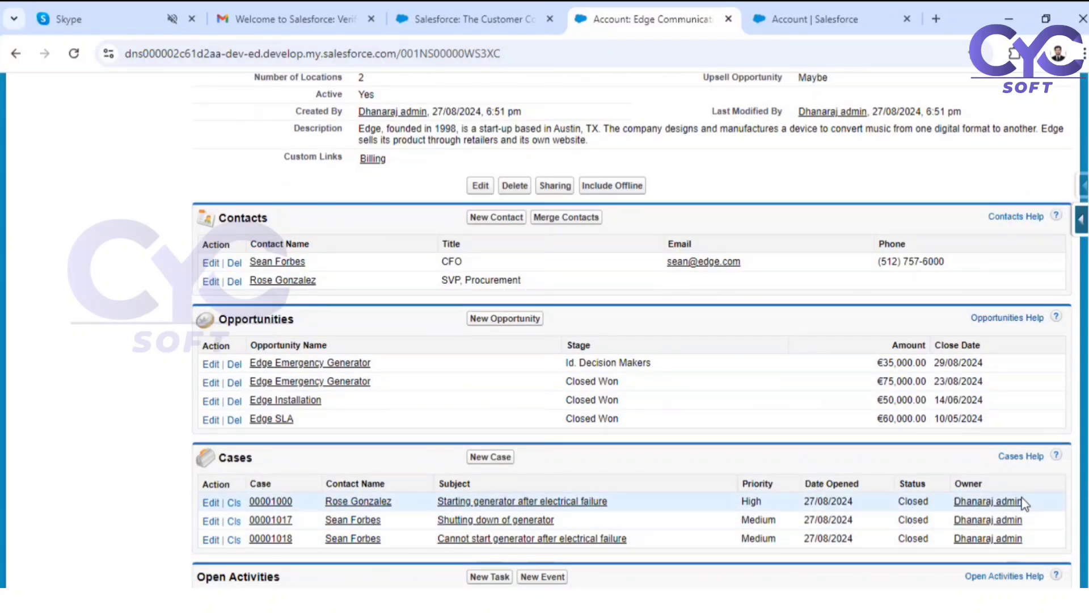
# - Return to the Account layout editor and add Type to the Opportunities related list's selected columns
pyautogui.click(796, 17)
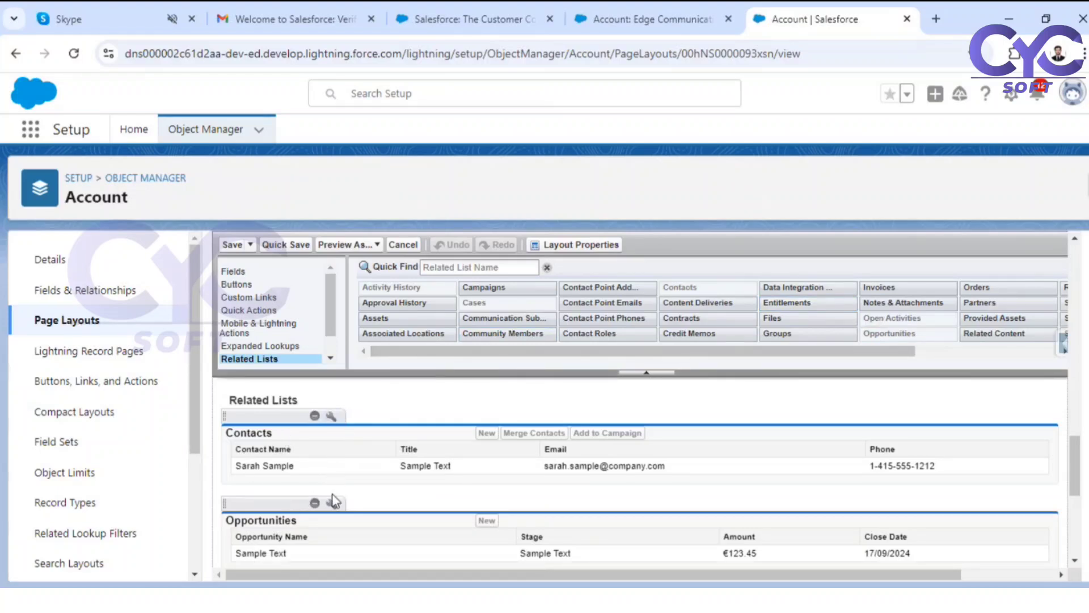
pyautogui.scroll(-2, 466, 485)
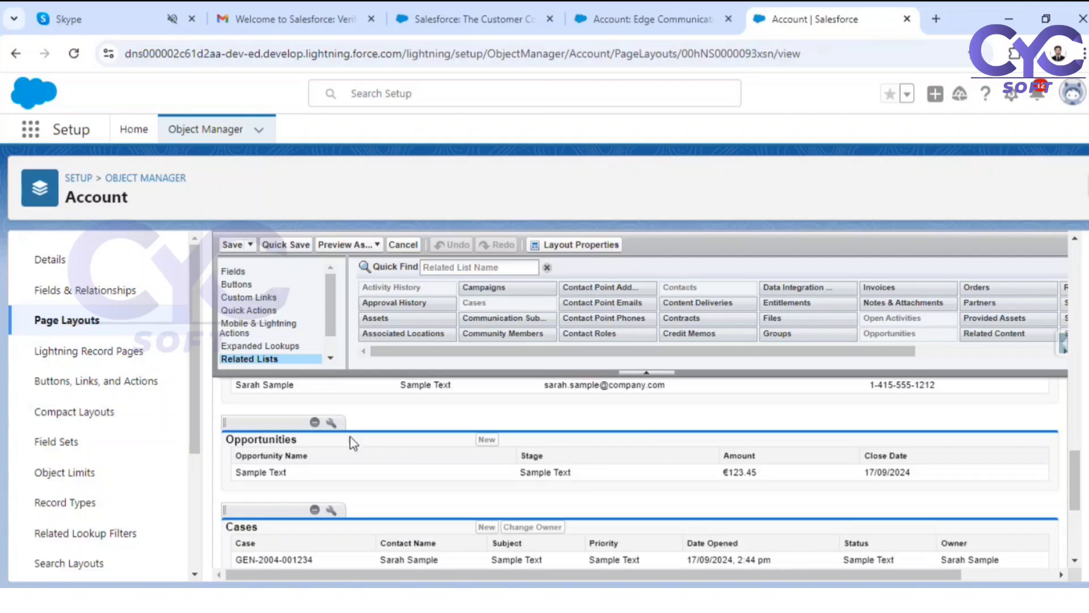
pyautogui.click(331, 422)
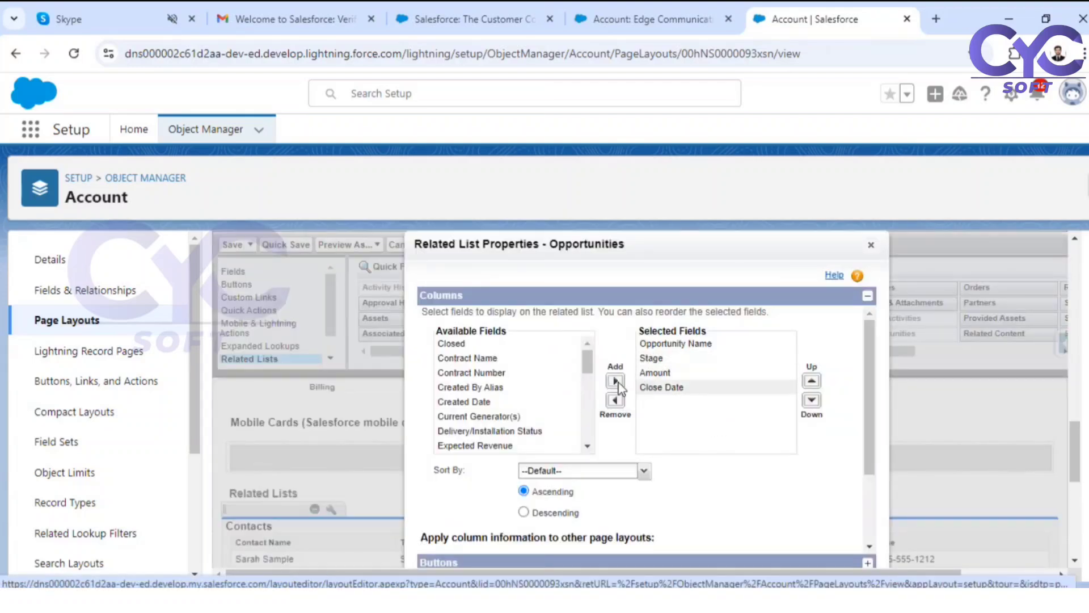
pyautogui.scroll(-2, 513, 397)
pyautogui.scroll(-5, 508, 405)
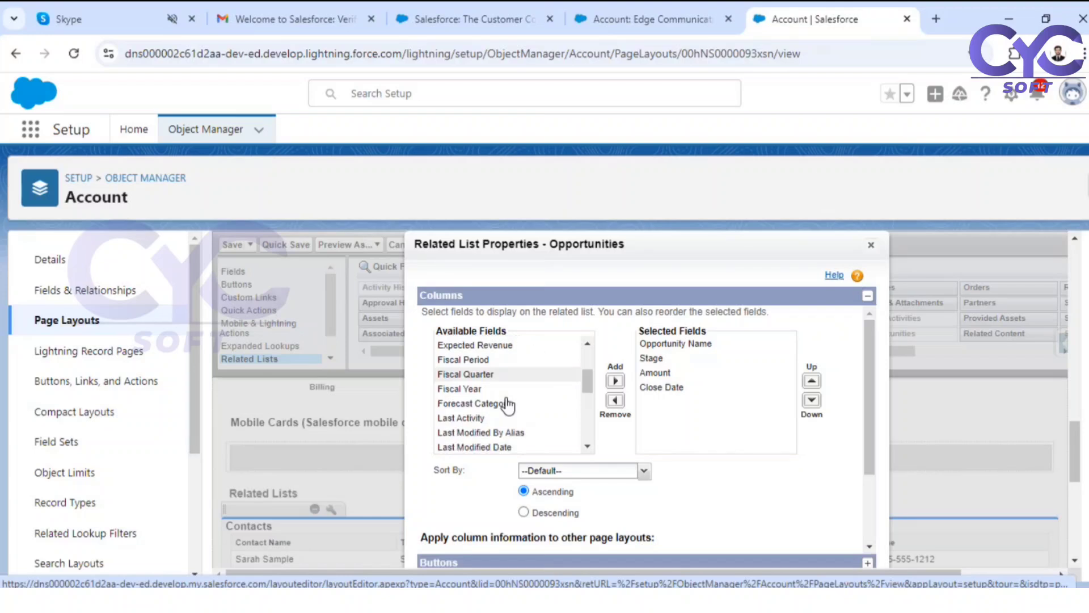
pyautogui.scroll(-2, 507, 406)
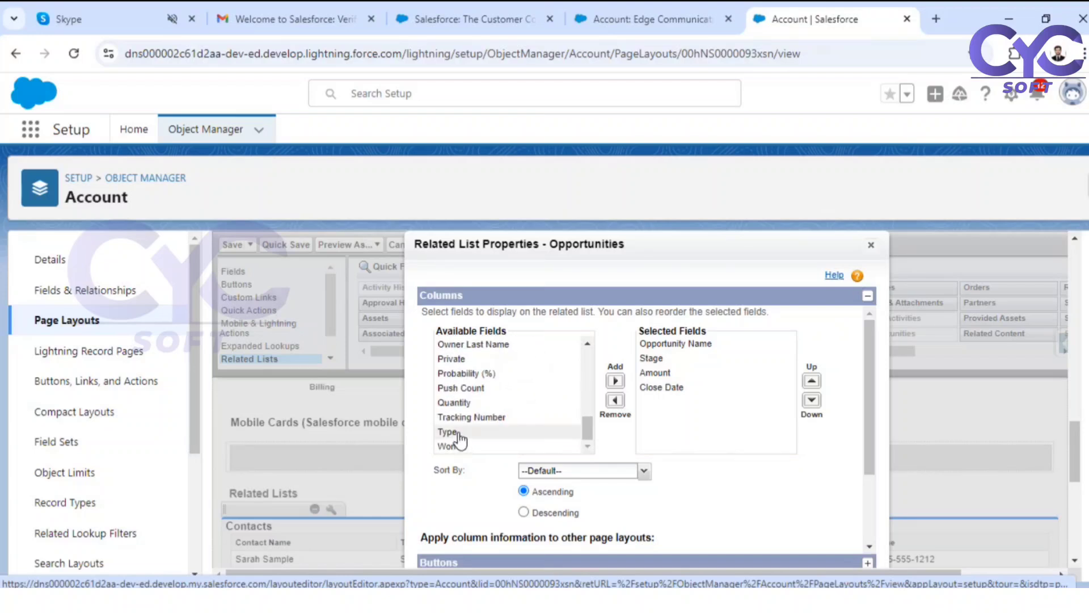
pyautogui.scroll(8, 523, 430)
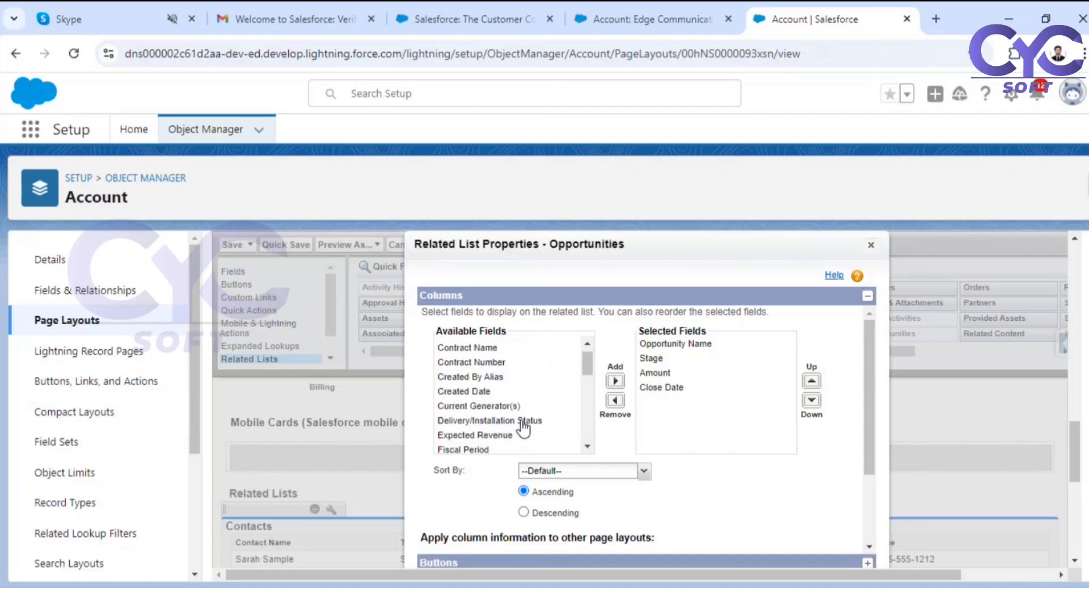
pyautogui.scroll(1, 524, 430)
pyautogui.scroll(-8, 521, 429)
pyautogui.click(514, 431)
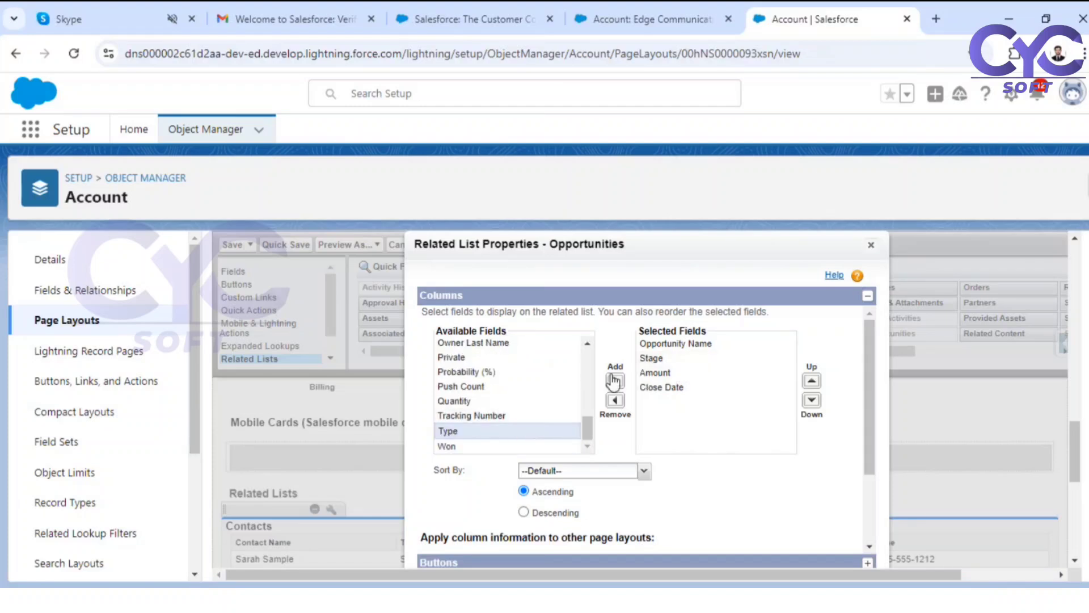
pyautogui.click(614, 381)
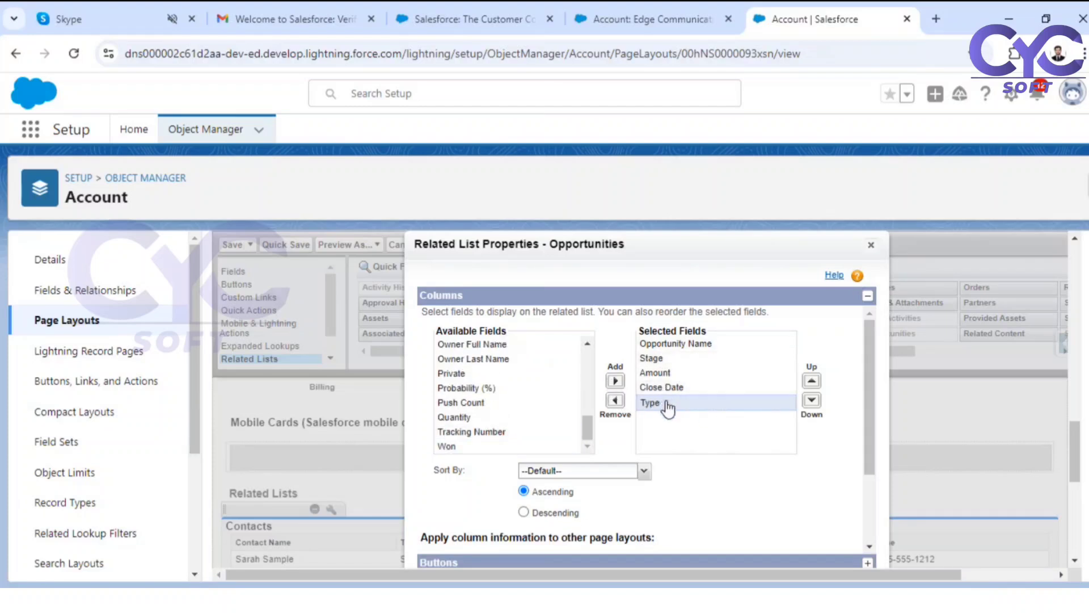
# - Review the other page layouts and standard buttons chosen for the Opportunities related list, and accept its properties
pyautogui.scroll(-5, 843, 488)
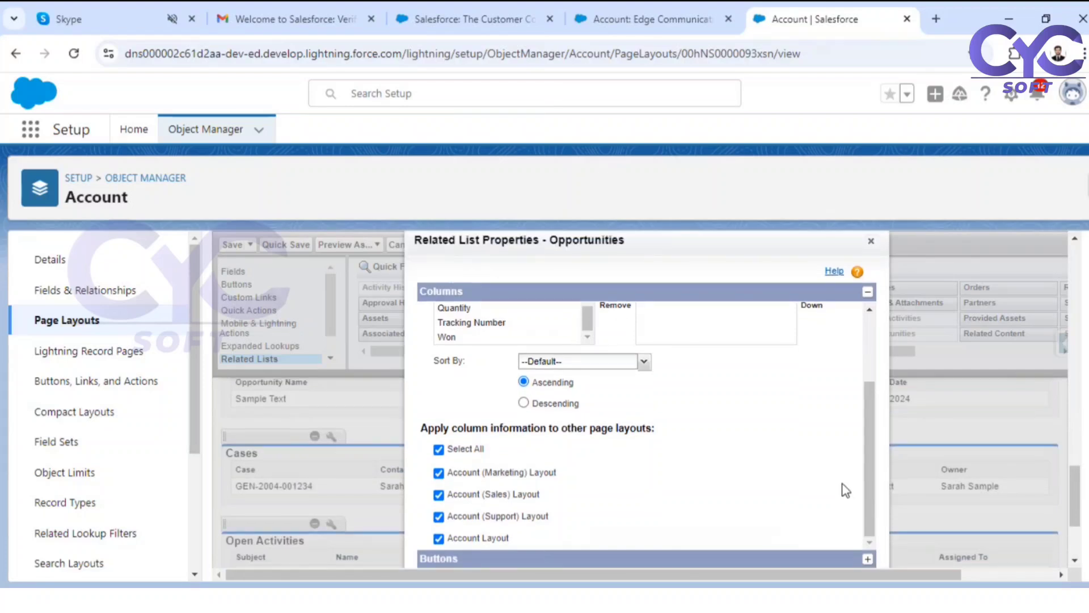
pyautogui.scroll(-1, 842, 485)
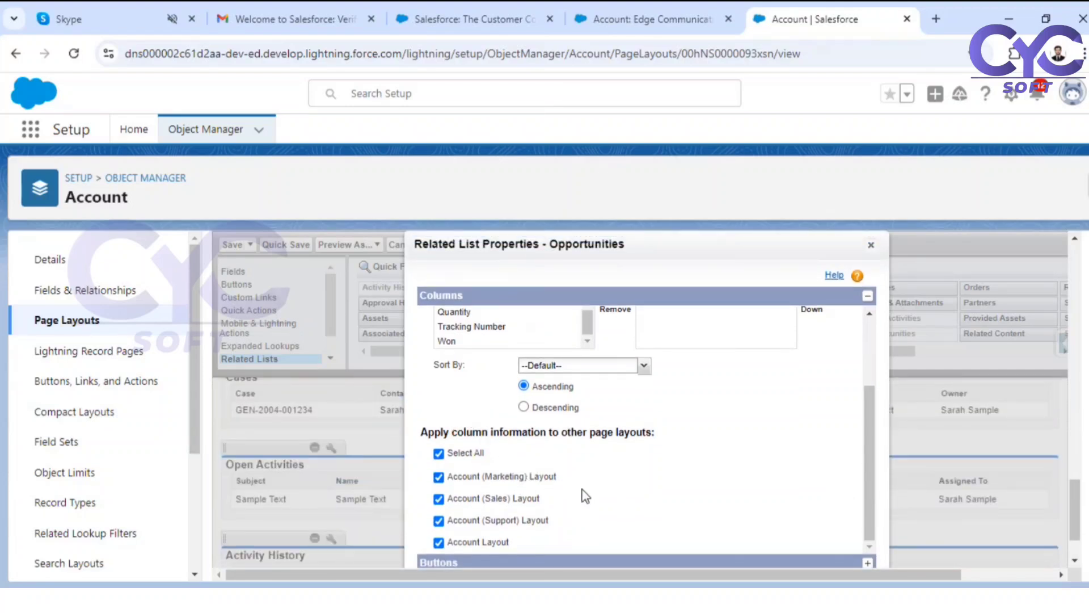
pyautogui.scroll(-1, 599, 500)
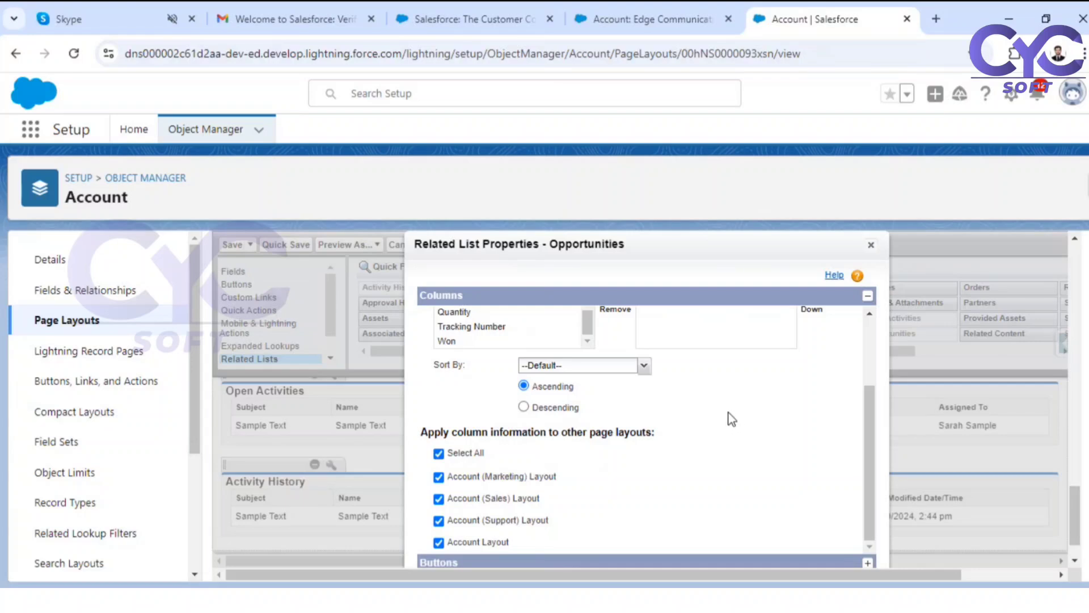
pyautogui.hotkey('ctrl', '-')
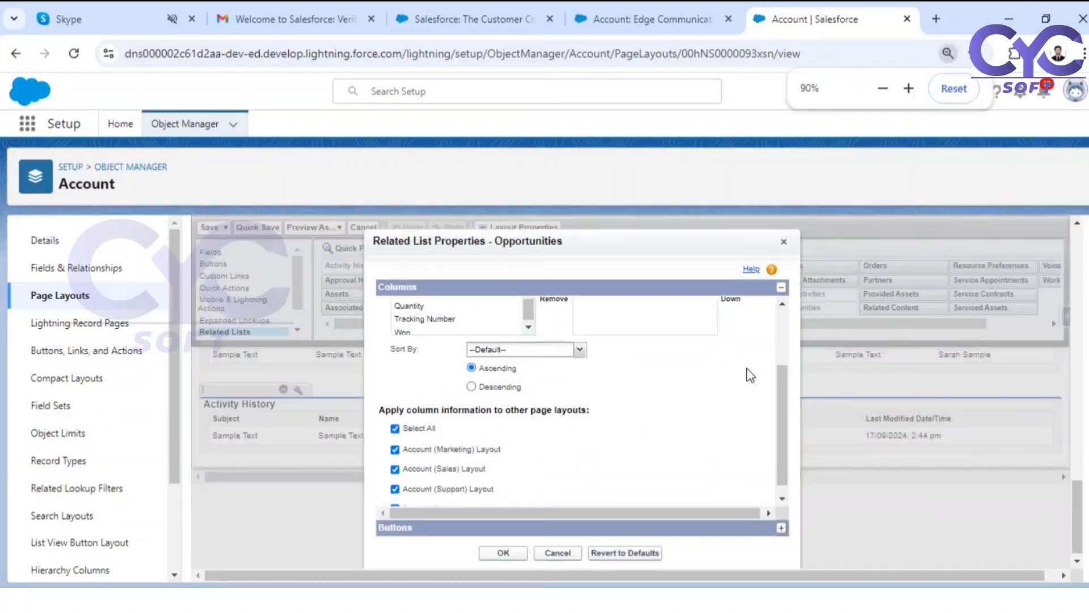
pyautogui.click(781, 527)
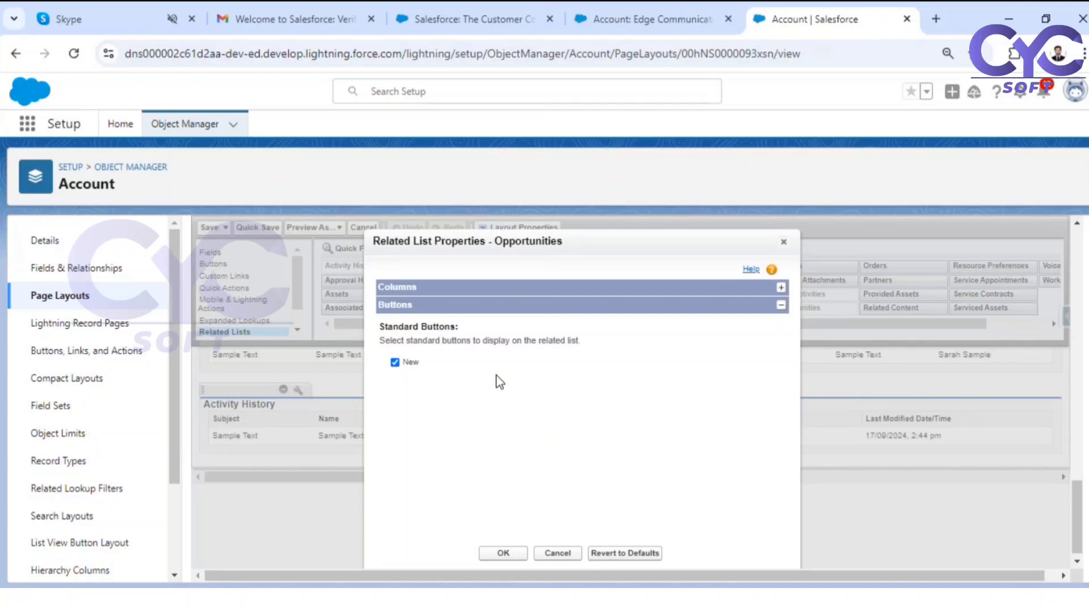
pyautogui.click(512, 557)
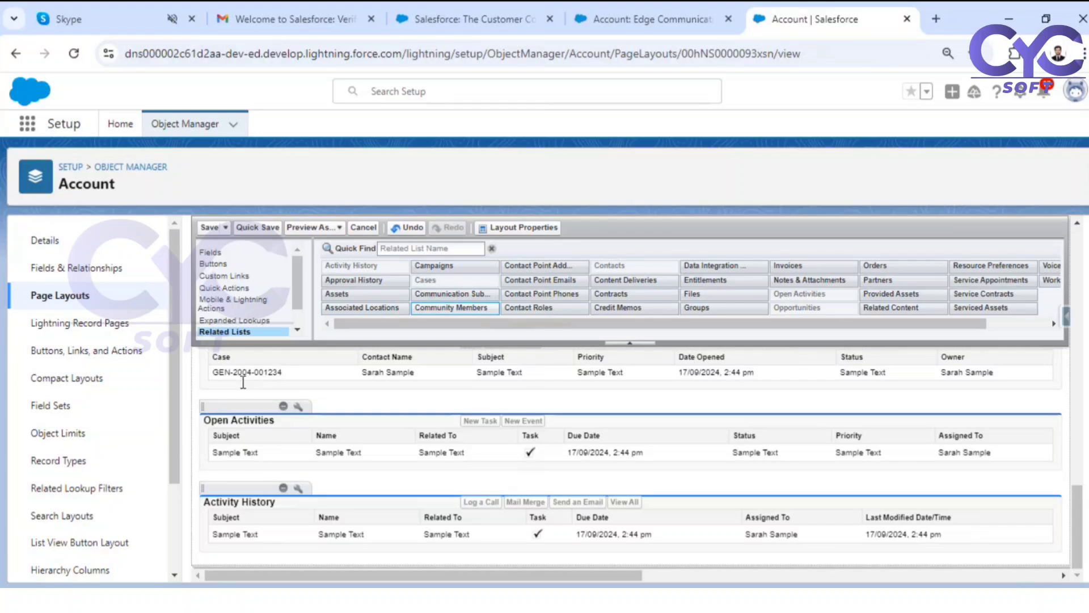
# - Remove Date Opened and Owner from the Cases related list's columns, and save the page layout
pyautogui.scroll(2, 289, 414)
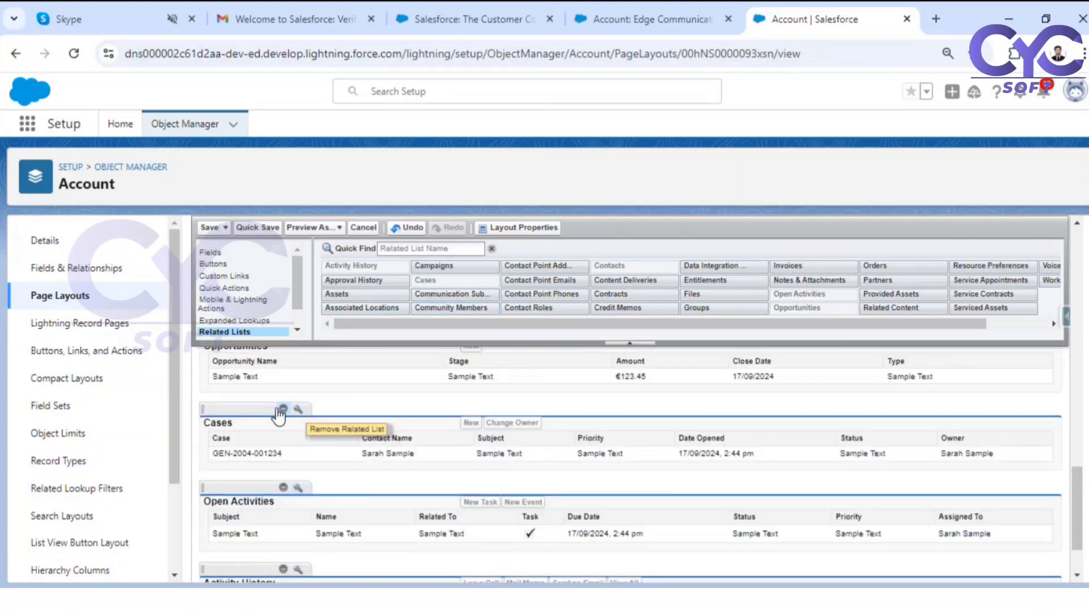
pyautogui.click(297, 410)
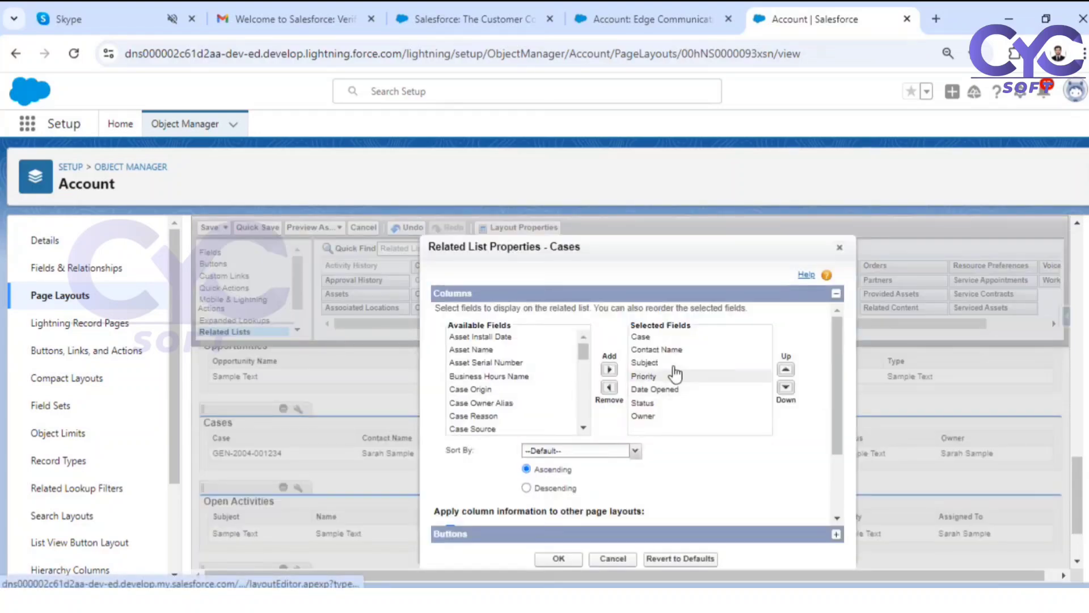
pyautogui.click(656, 389)
pyautogui.click(610, 388)
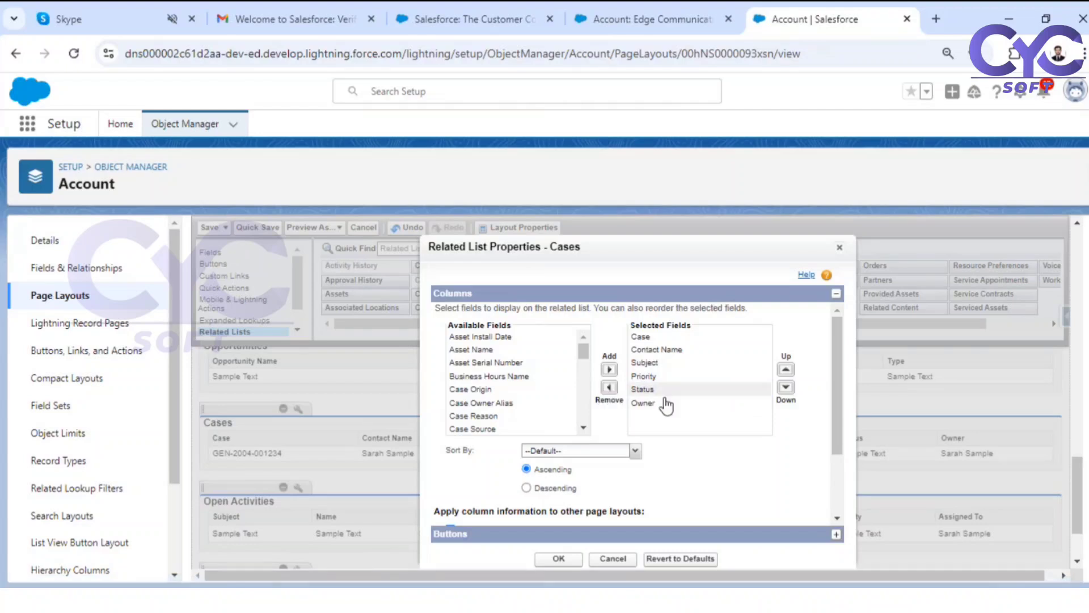
pyautogui.click(647, 403)
pyautogui.click(609, 388)
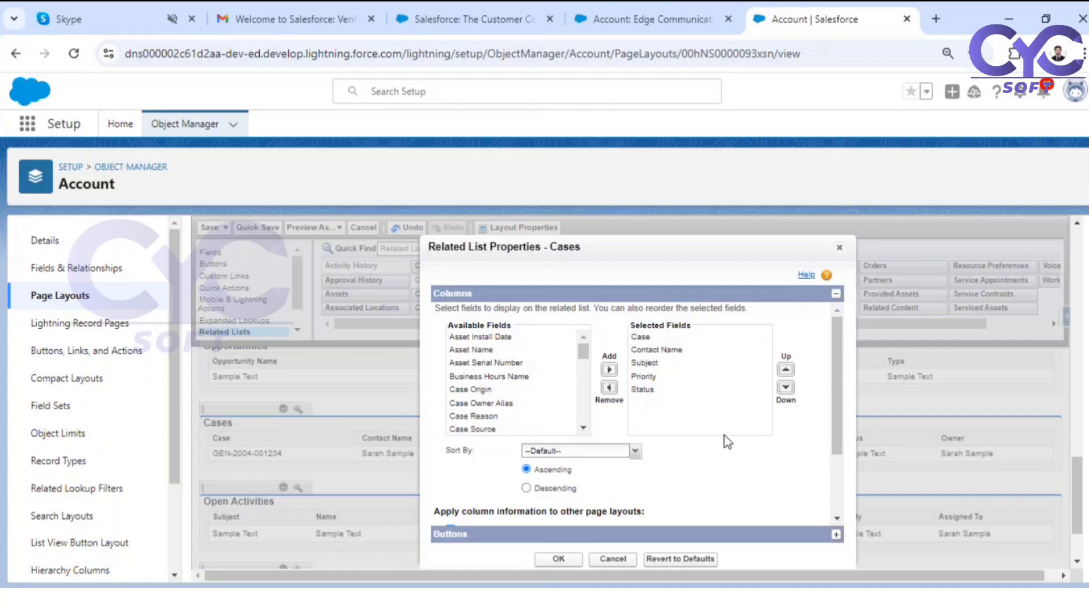
pyautogui.click(559, 558)
pyautogui.scroll(8, 567, 493)
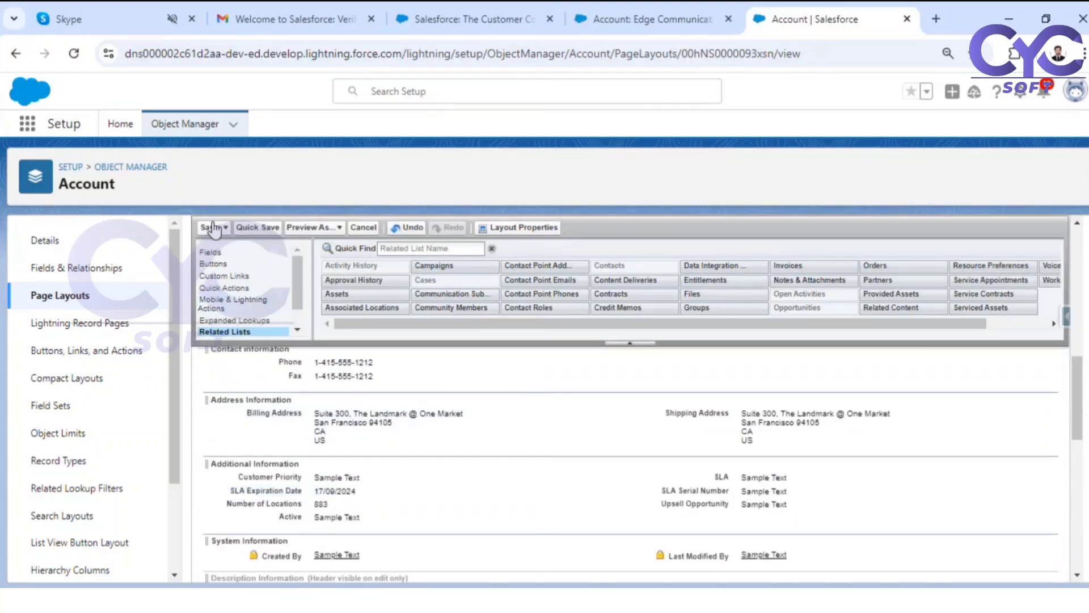
pyautogui.click(209, 227)
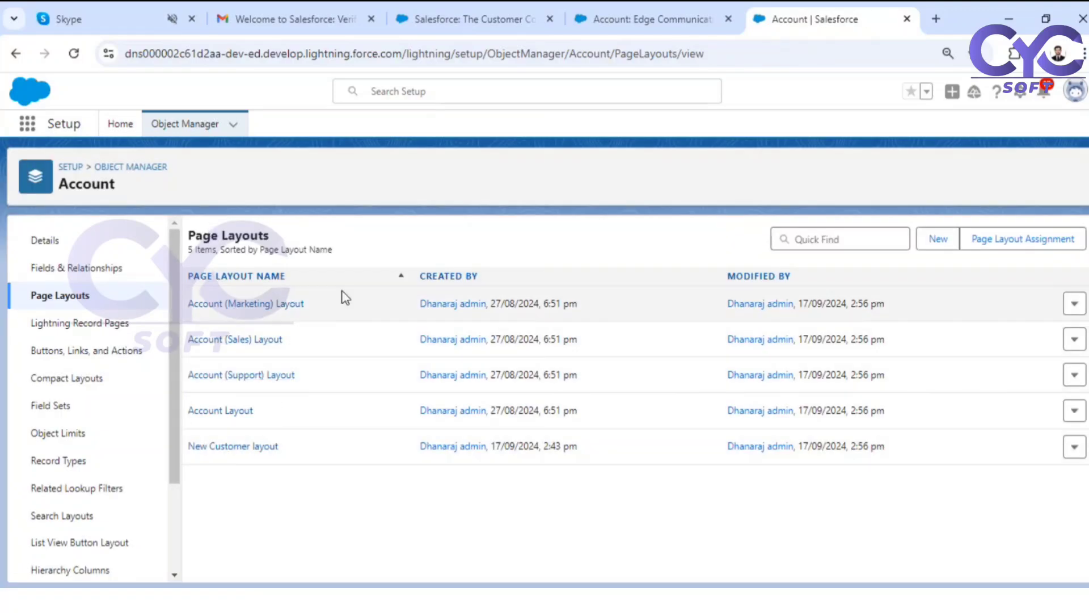
# - Reload the Edge Communications record in Classic to check its Opportunities and Cases columns, and return to the Account page layouts list
pyautogui.click(638, 19)
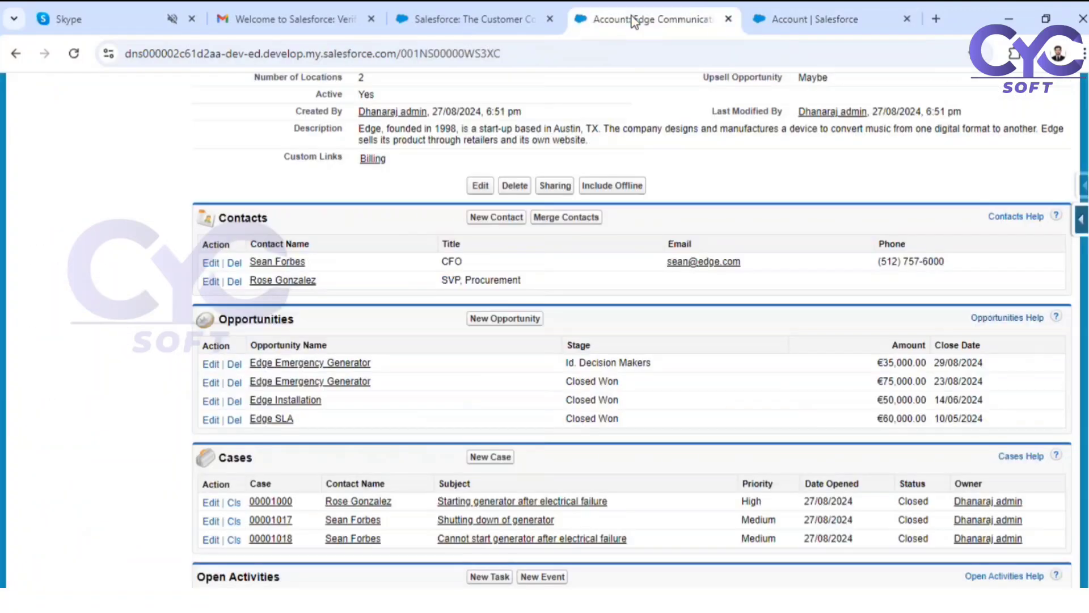
pyautogui.click(73, 54)
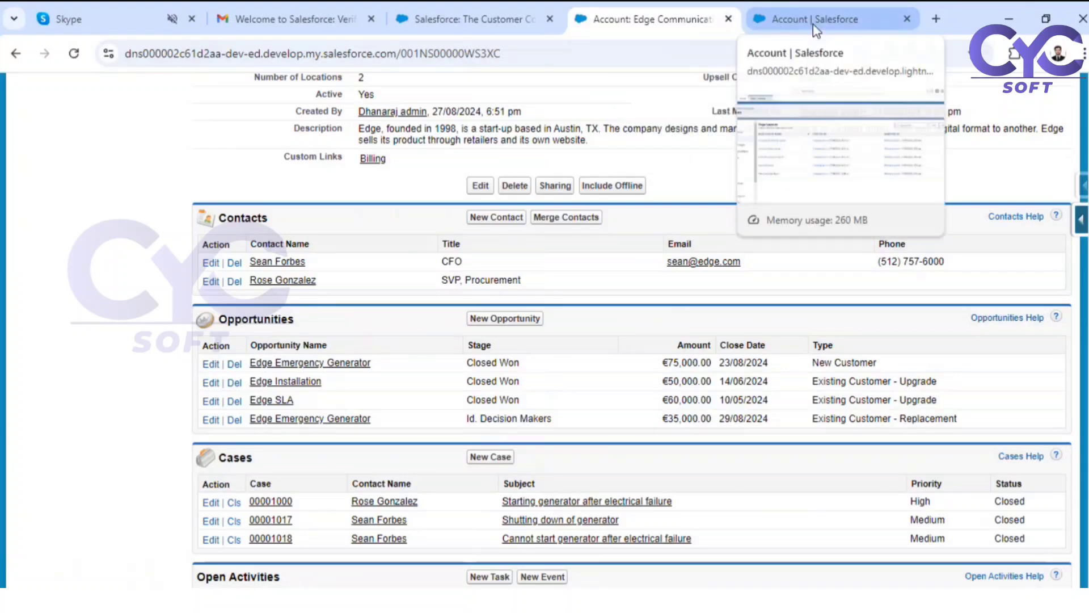
pyautogui.click(788, 20)
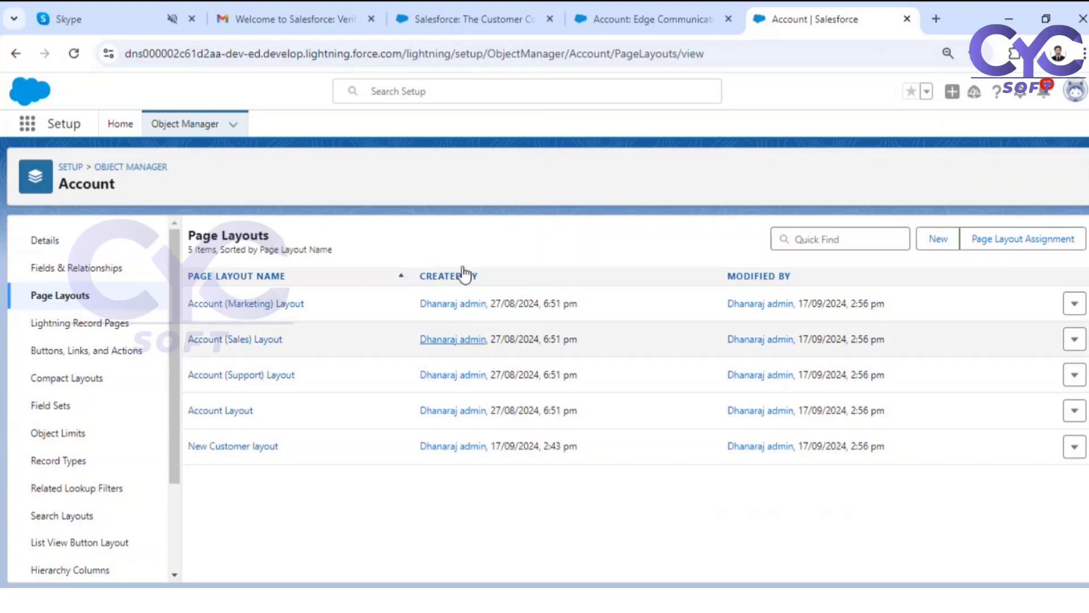
# - Reload the Edge Communications record again and examine its Account Detail fields alongside the Account page layouts list
pyautogui.click(647, 19)
pyautogui.scroll(10, 545, 329)
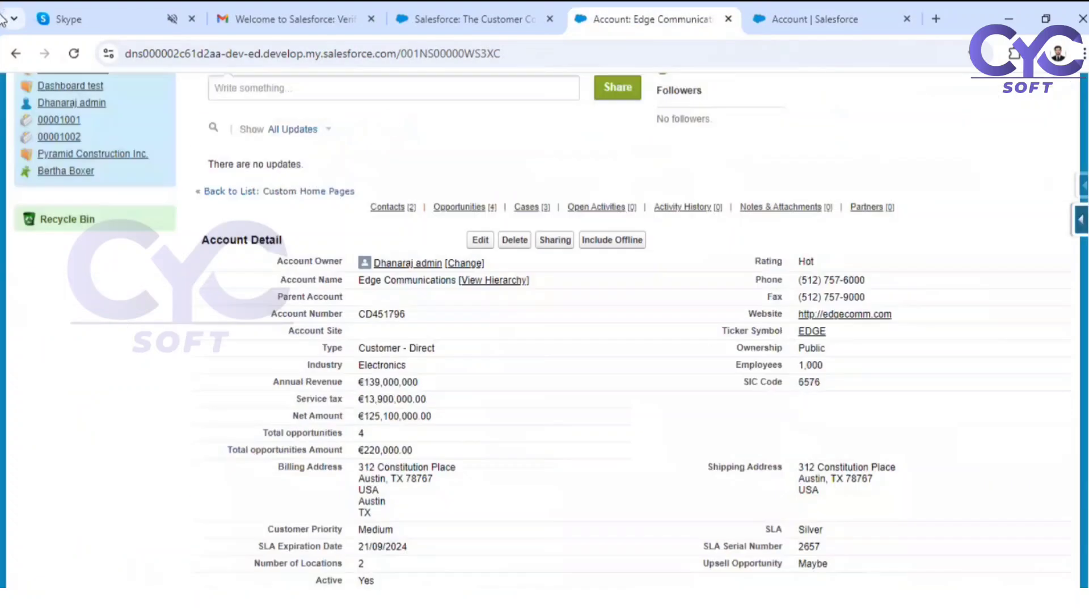
pyautogui.click(74, 54)
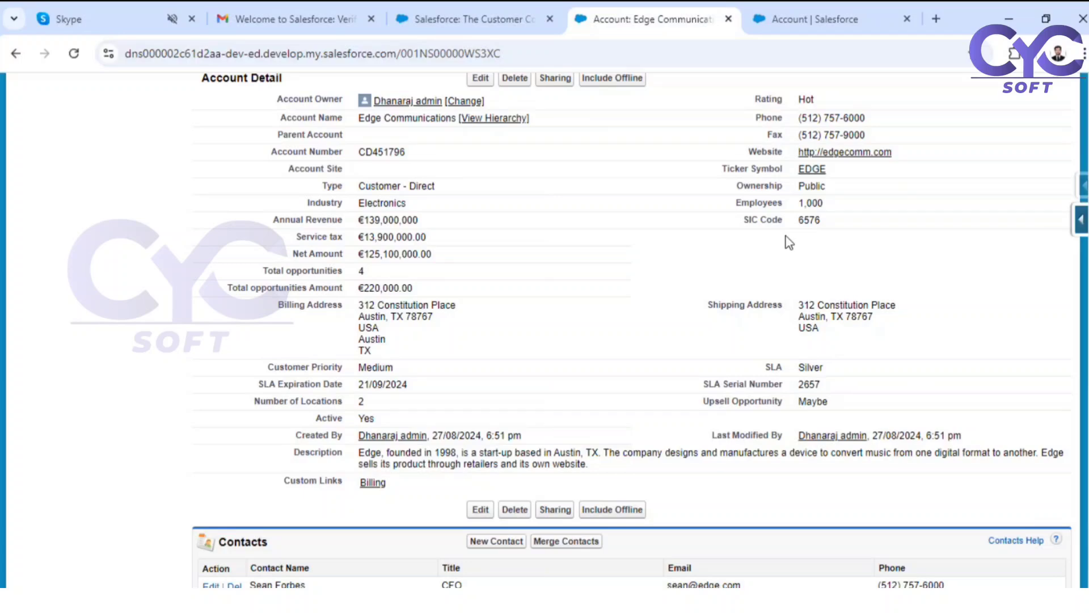
pyautogui.scroll(7, 554, 368)
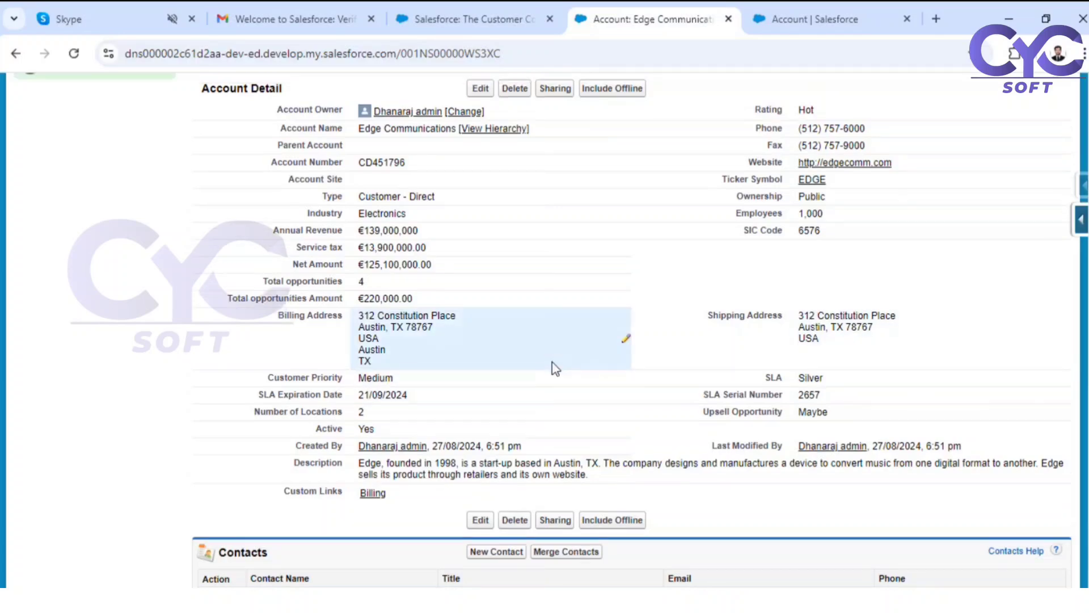
pyautogui.click(788, 20)
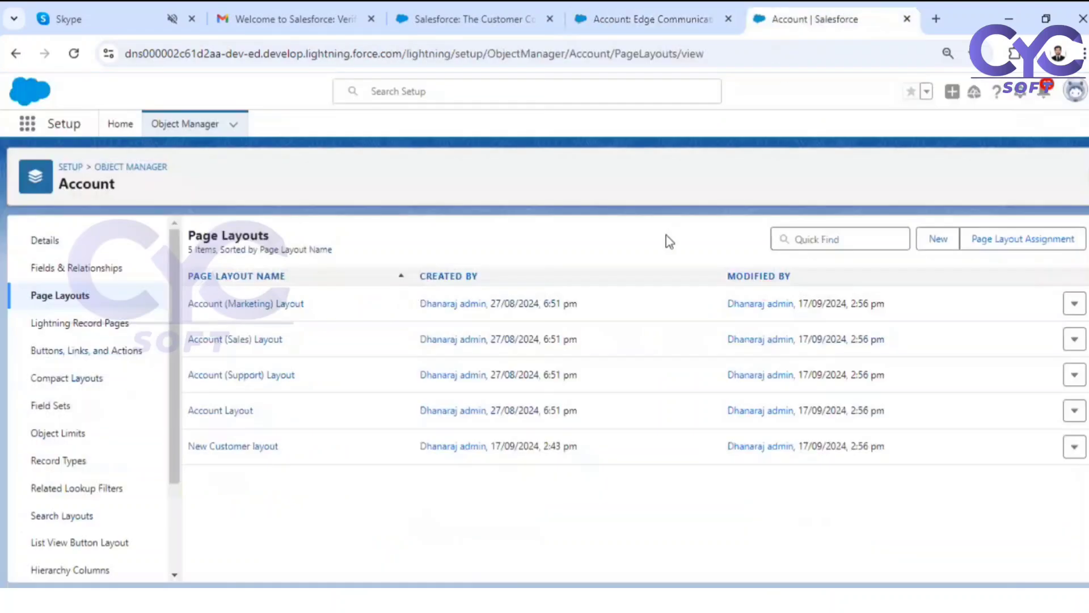
pyautogui.click(627, 11)
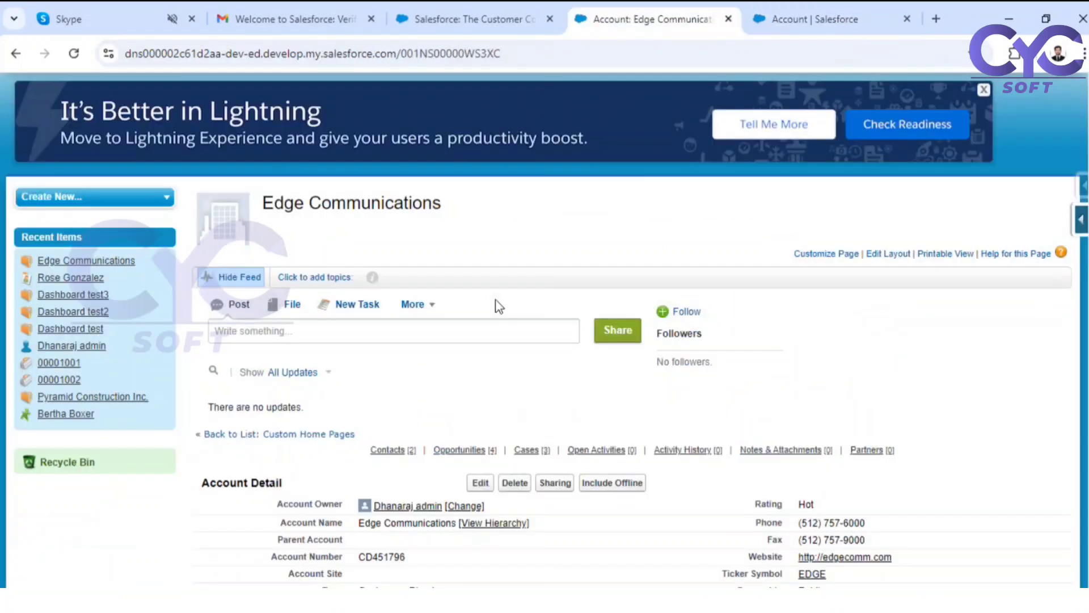
pyautogui.scroll(-6, 443, 378)
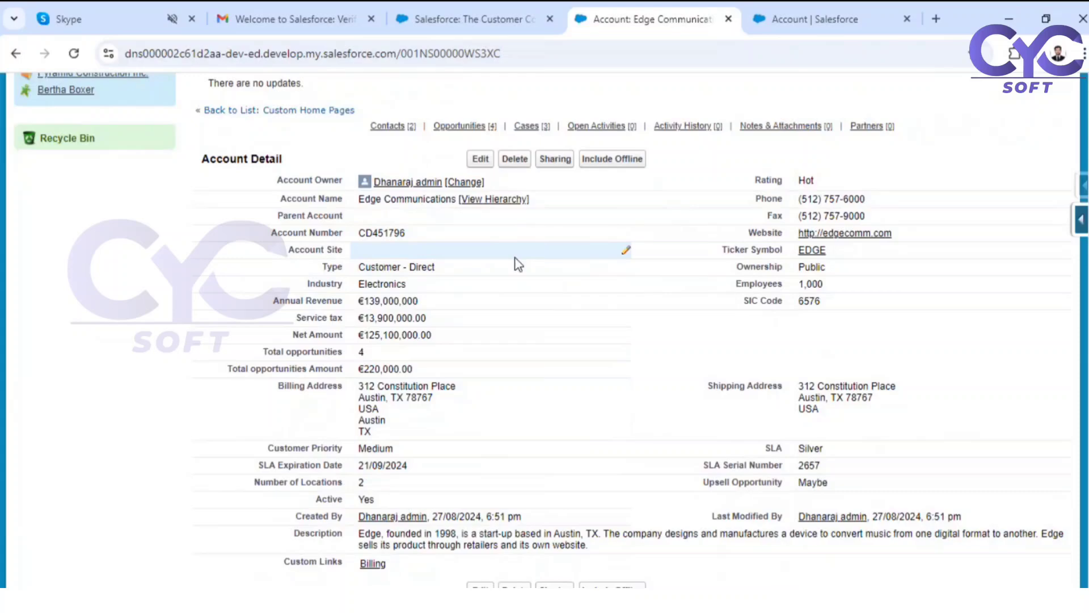
pyautogui.scroll(7, 518, 265)
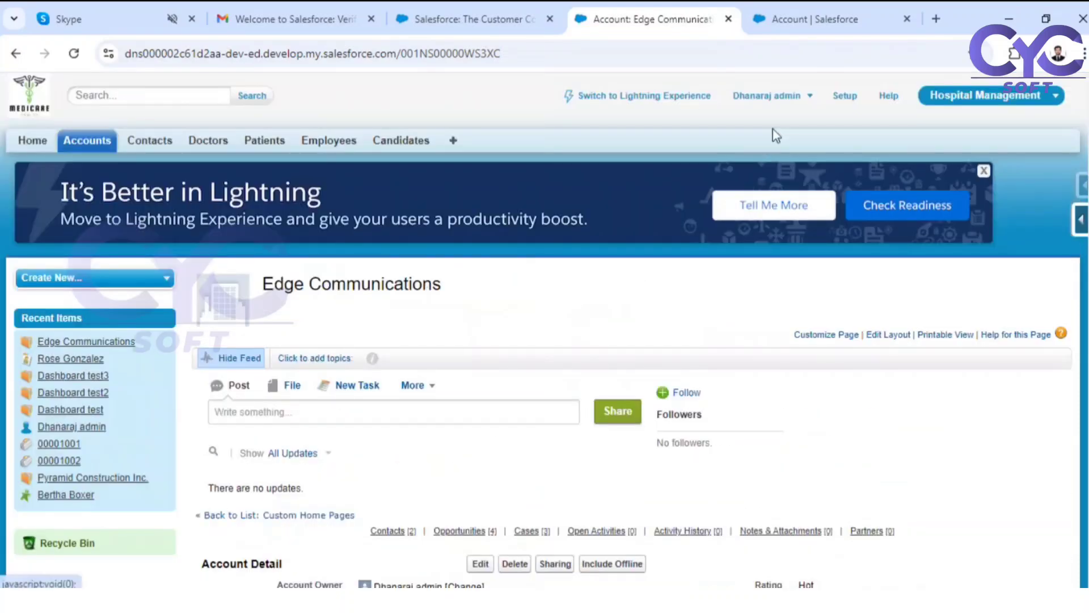
# - Switch the session back to Lightning Experience and view the Edge Communications record's details
pyautogui.click(669, 97)
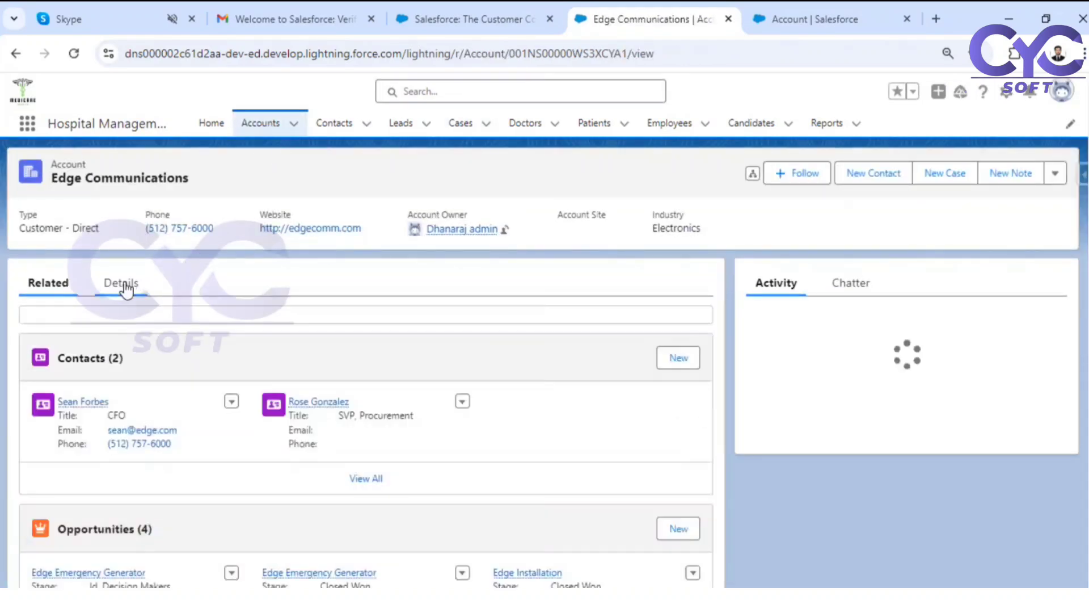
pyautogui.click(121, 283)
pyautogui.scroll(-10, 341, 343)
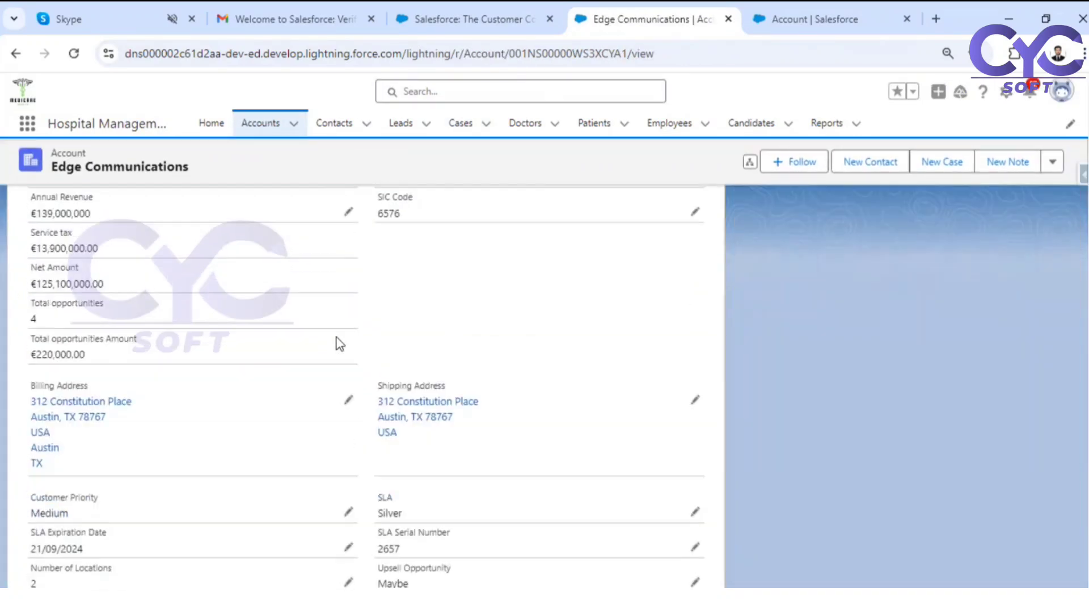
pyautogui.scroll(10, 483, 373)
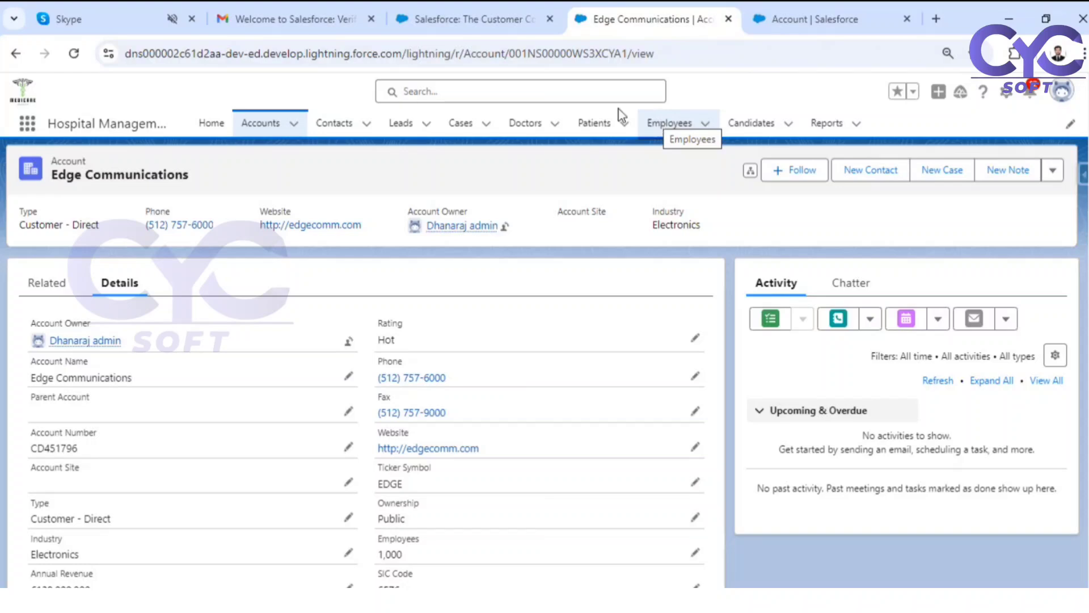
# - Check the list of Account page layouts, and look through the Edge Communications record's detail fields in Lightning
pyautogui.click(811, 21)
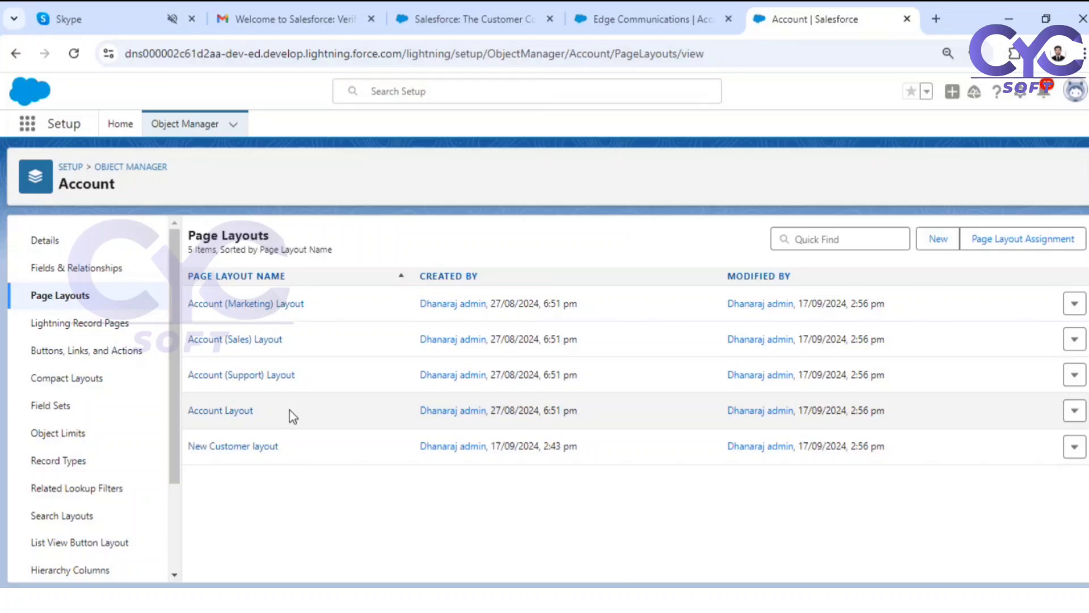
pyautogui.click(640, 22)
pyautogui.scroll(-10, 236, 394)
pyautogui.scroll(8, 241, 401)
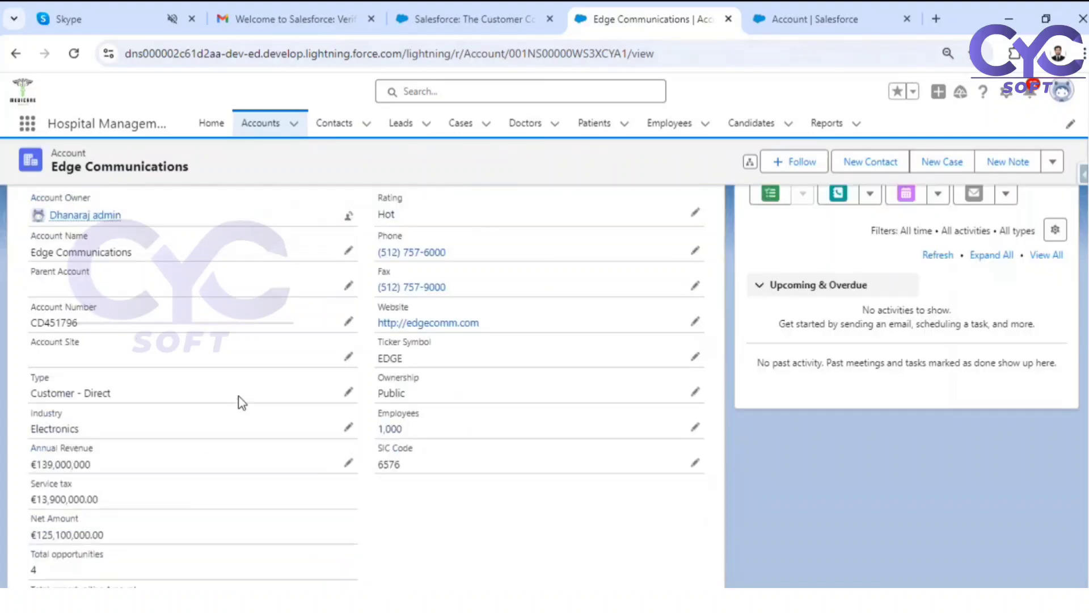
# - Check the list of Account page layouts, and view the Edge Communications record's Opportunities and Cases related lists
pyautogui.scroll(4, 242, 402)
pyautogui.click(817, 19)
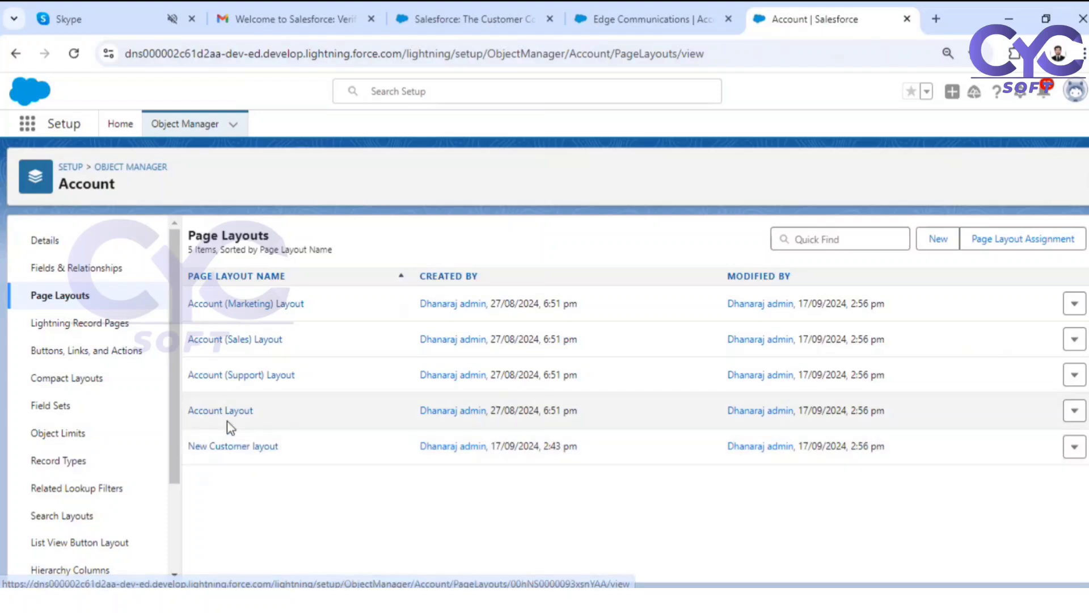
pyautogui.click(629, 17)
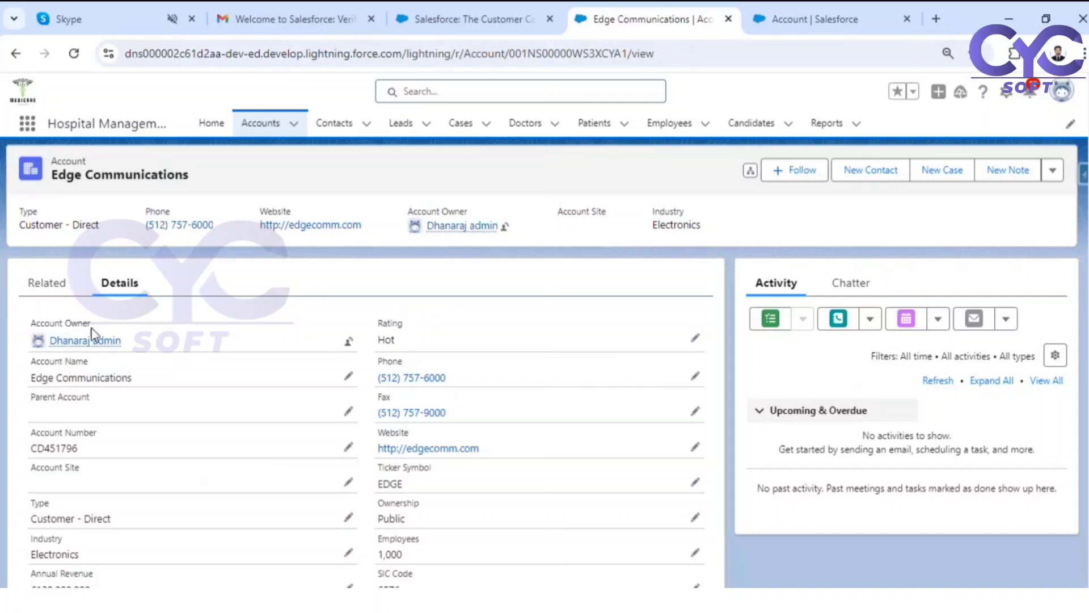
pyautogui.click(41, 282)
pyautogui.scroll(-5, 202, 386)
pyautogui.scroll(-1, 206, 400)
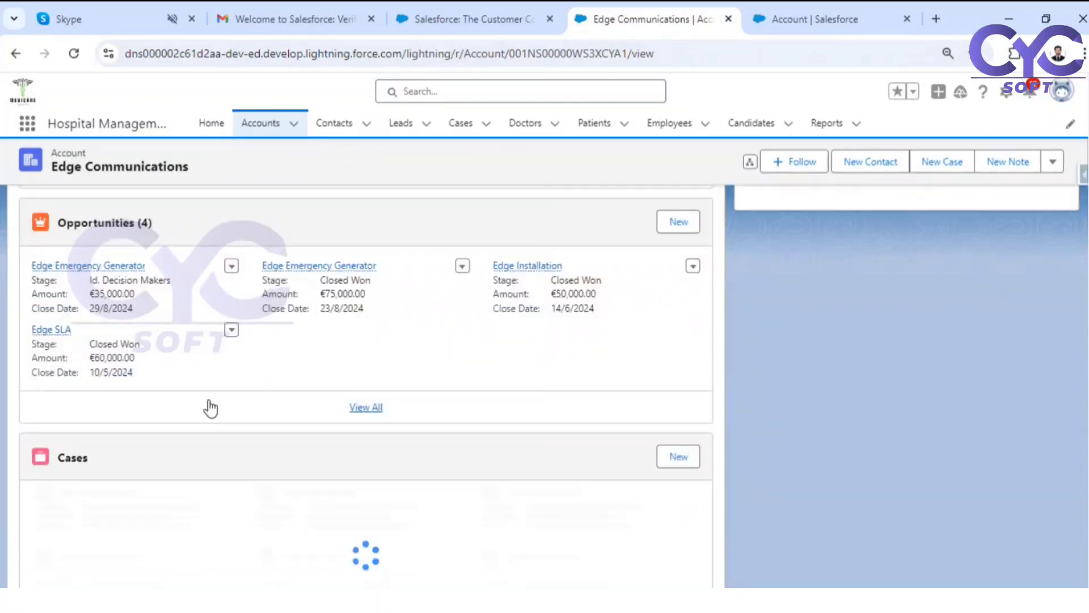
# - Review the column and other-layout settings of the Opportunities related list in Account Layout, and compare them with the Edge Communications record
pyautogui.click(782, 23)
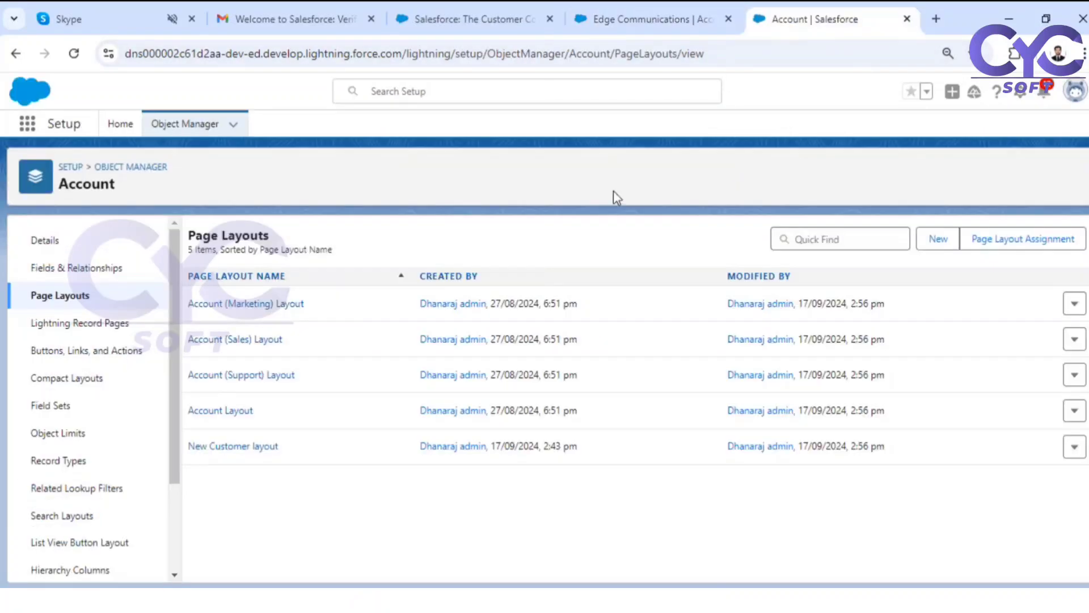
pyautogui.click(201, 414)
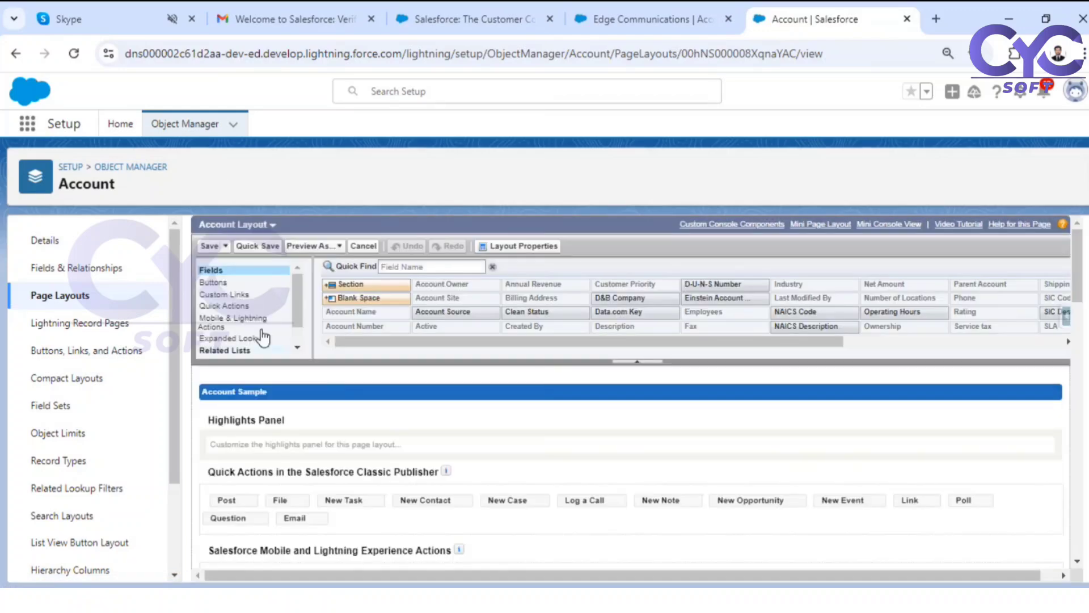
pyautogui.click(223, 352)
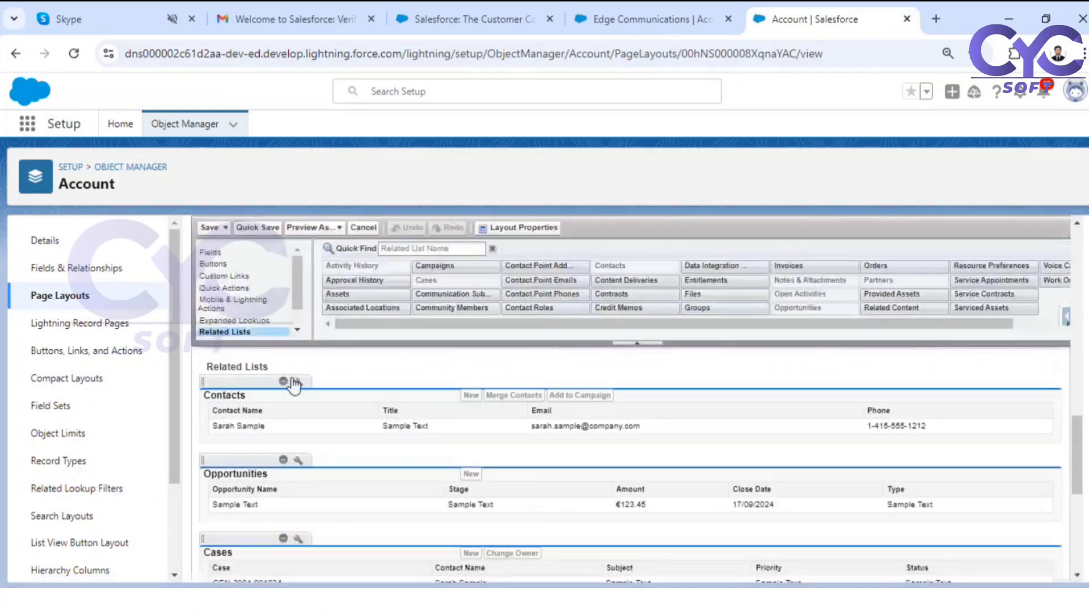
pyautogui.click(298, 460)
pyautogui.scroll(-5, 514, 392)
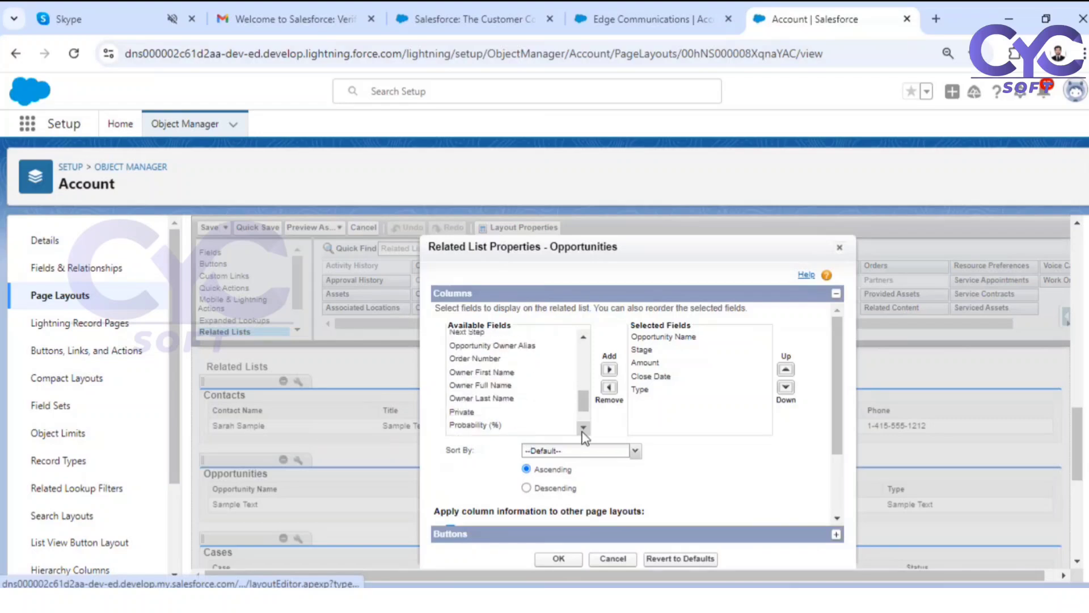
pyautogui.moveTo(838, 400); pyautogui.dragTo(828, 484)
pyautogui.click(465, 438)
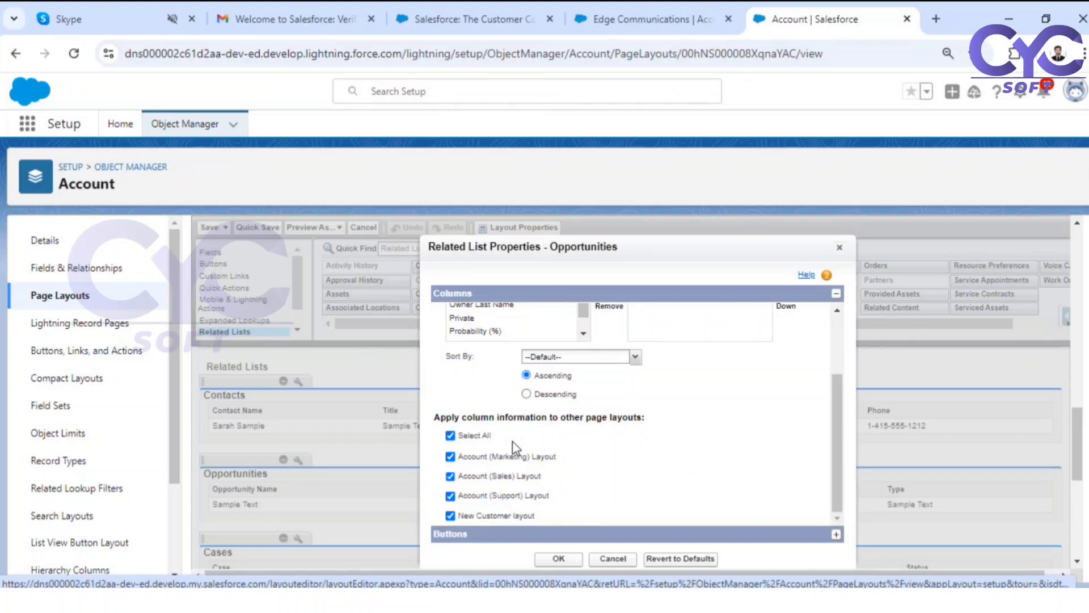
pyautogui.click(839, 247)
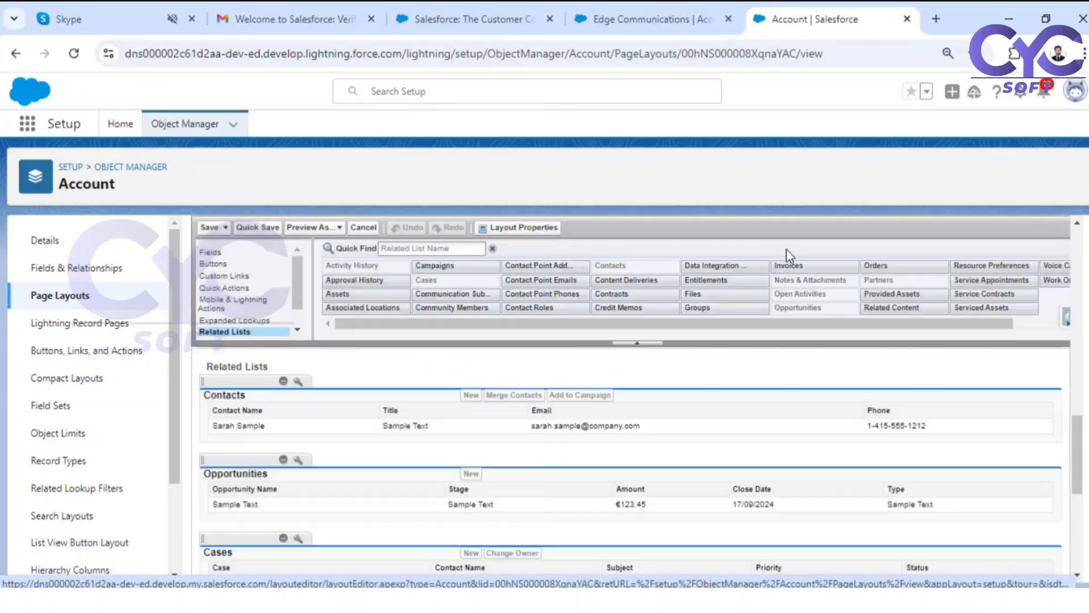
pyautogui.click(640, 17)
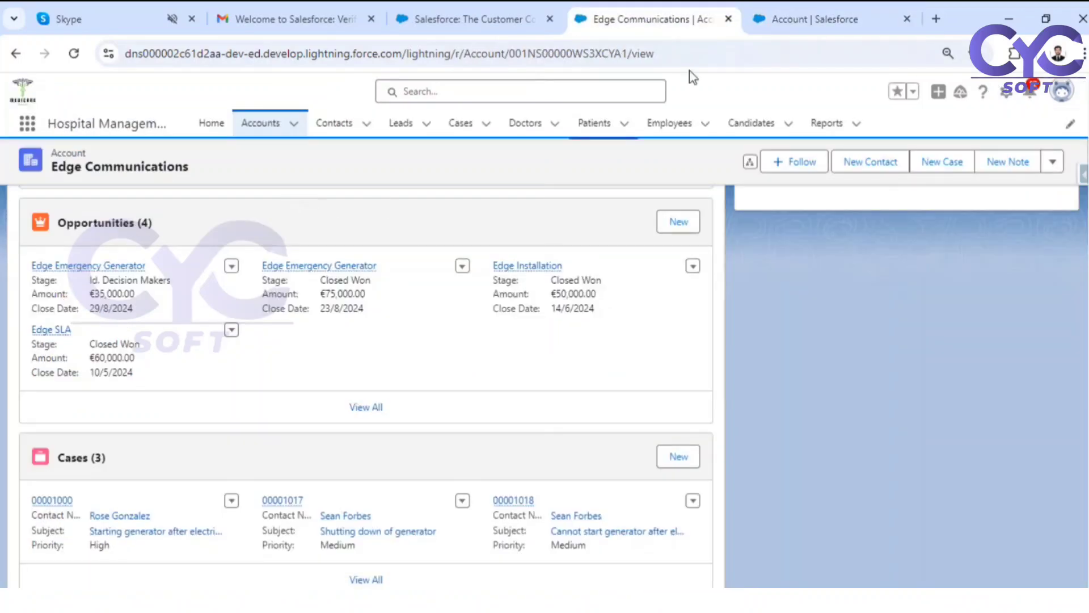
pyautogui.click(786, 22)
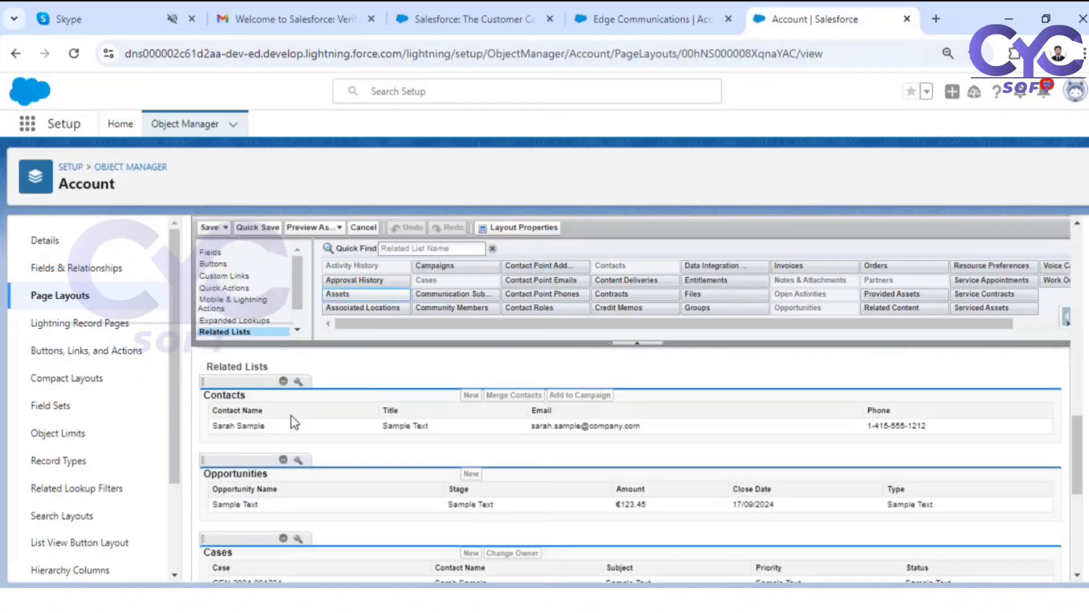
# - In New Customer layout, add Case Origin and Case Source to the selected columns of the Cases related list
pyautogui.click(107, 297)
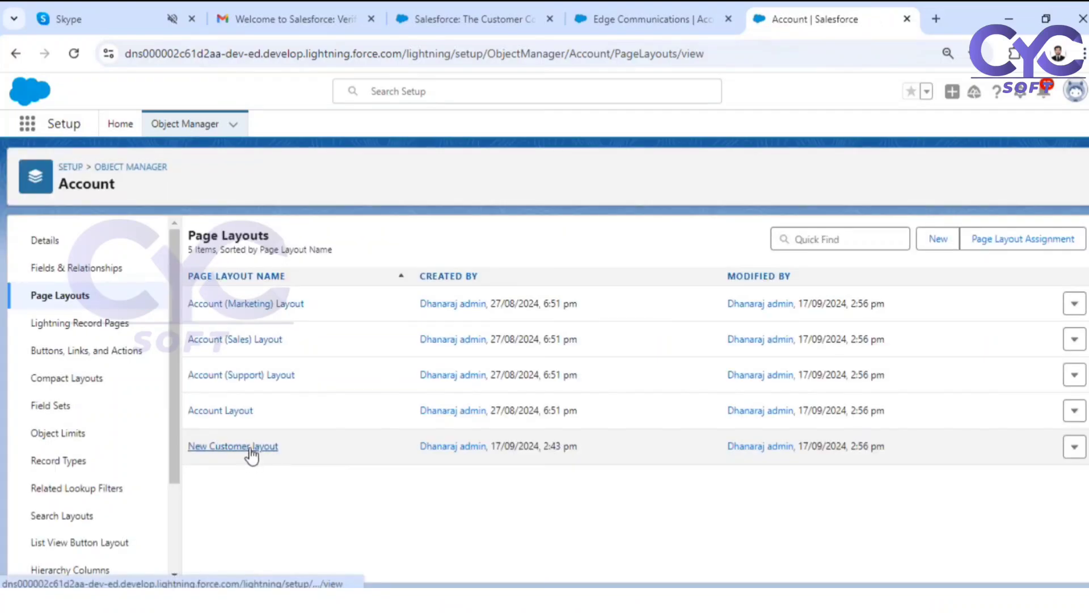
pyautogui.click(252, 449)
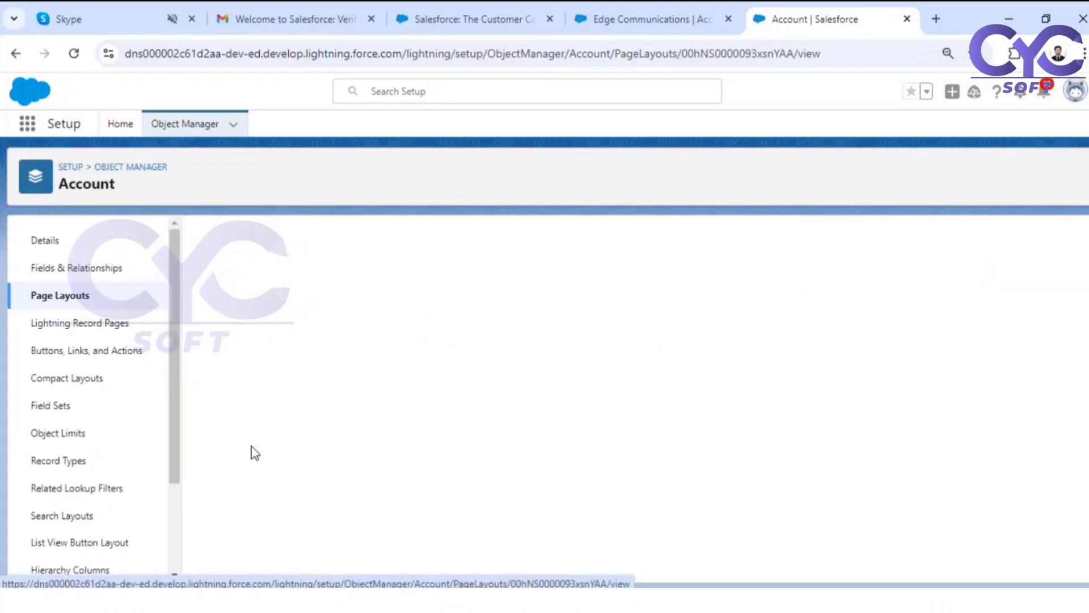
pyautogui.click(224, 331)
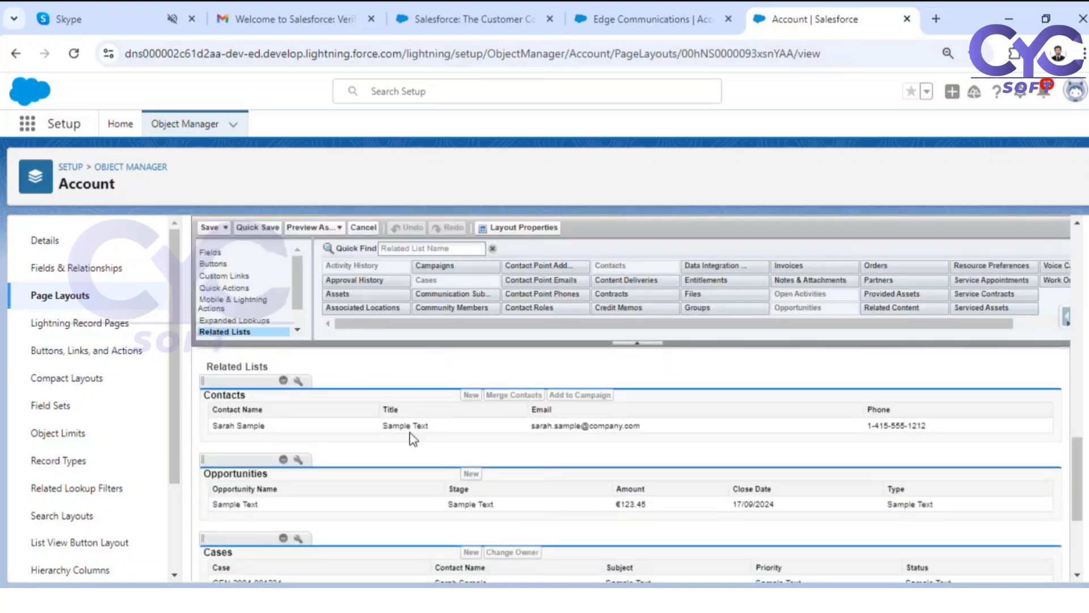
pyautogui.scroll(-1, 359, 462)
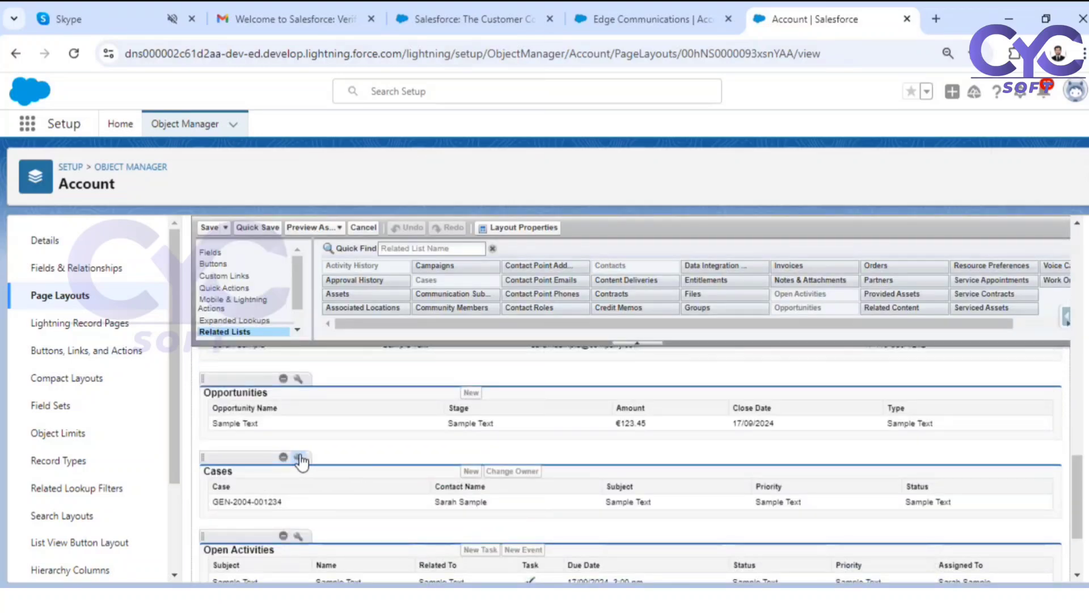
pyautogui.click(298, 457)
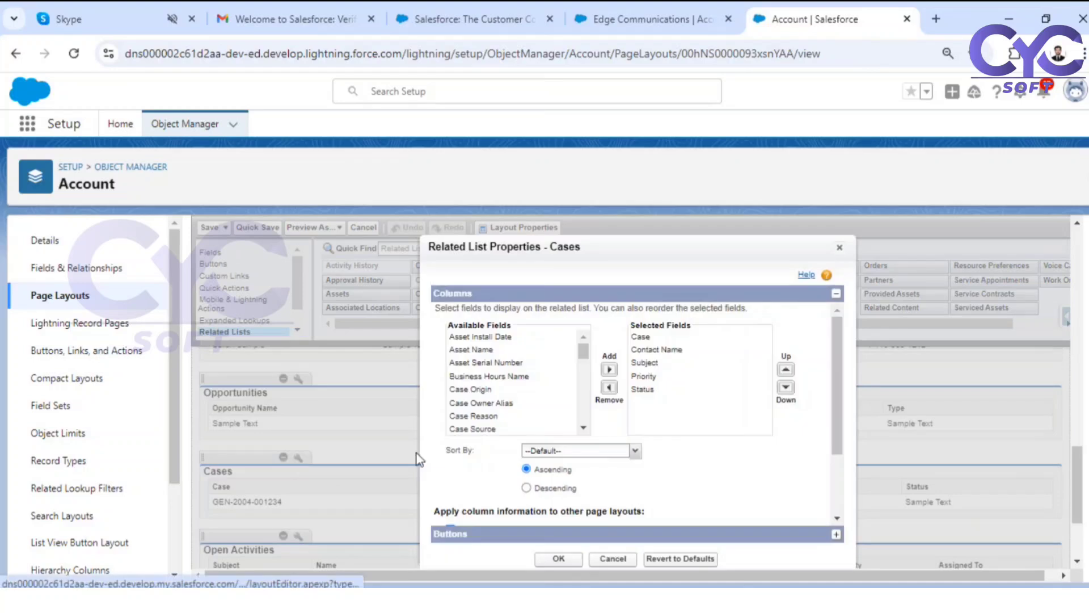
pyautogui.click(562, 390)
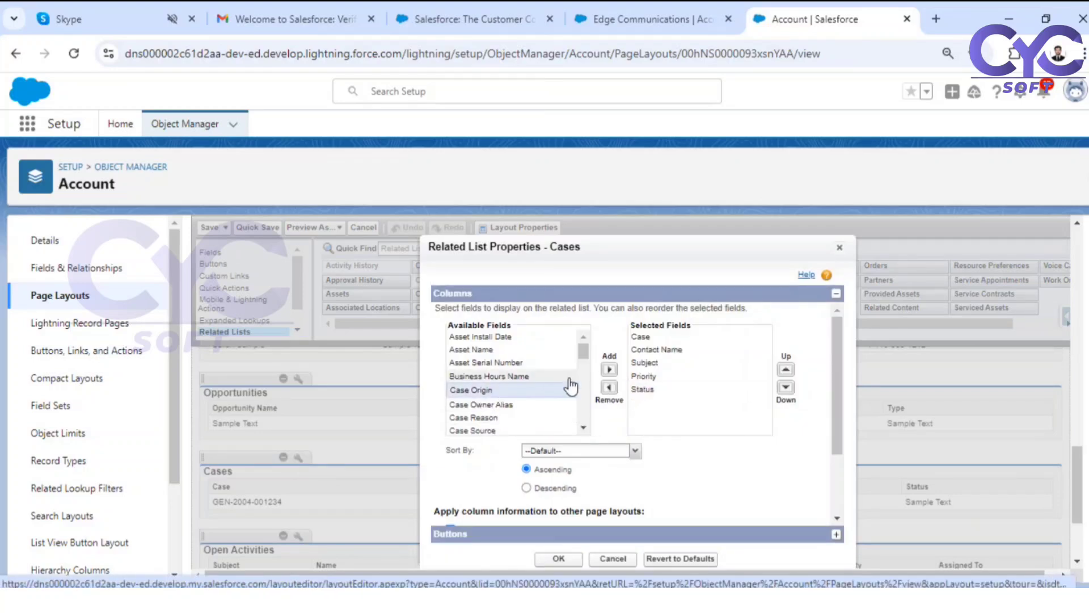
pyautogui.click(609, 369)
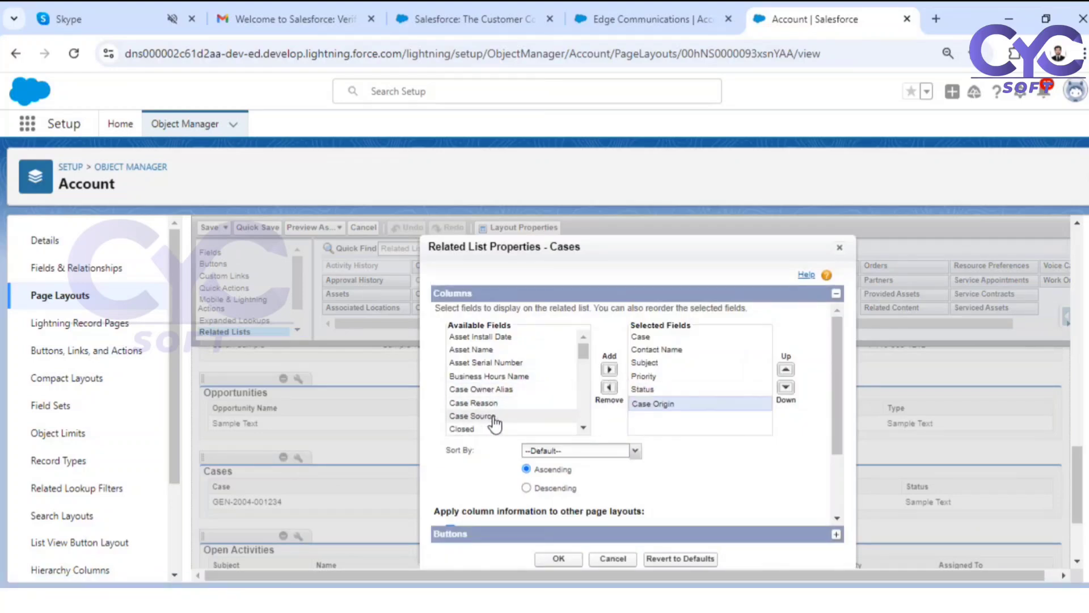
pyautogui.click(499, 418)
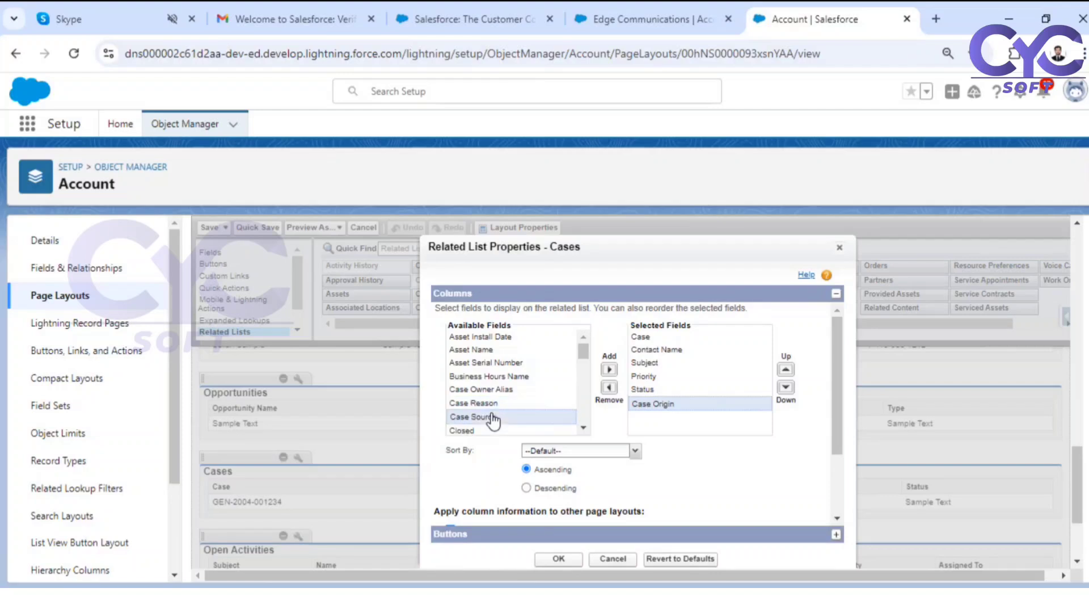
pyautogui.click(610, 369)
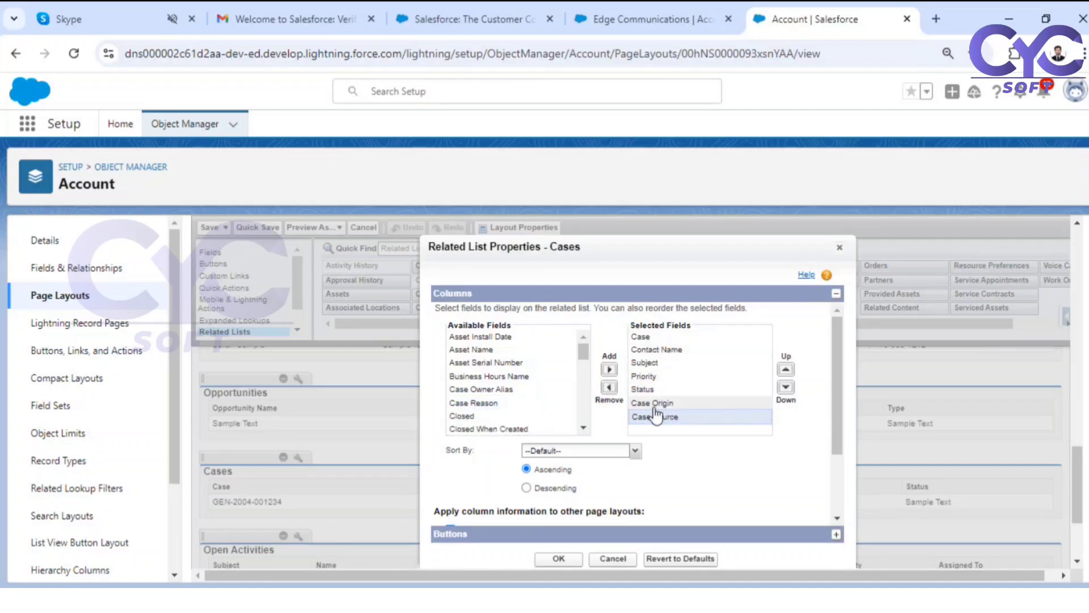
# - Deselect all other page layouts for the Cases column settings, accept the properties, and save the layout
pyautogui.scroll(-1, 562, 473)
pyautogui.scroll(-3, 562, 473)
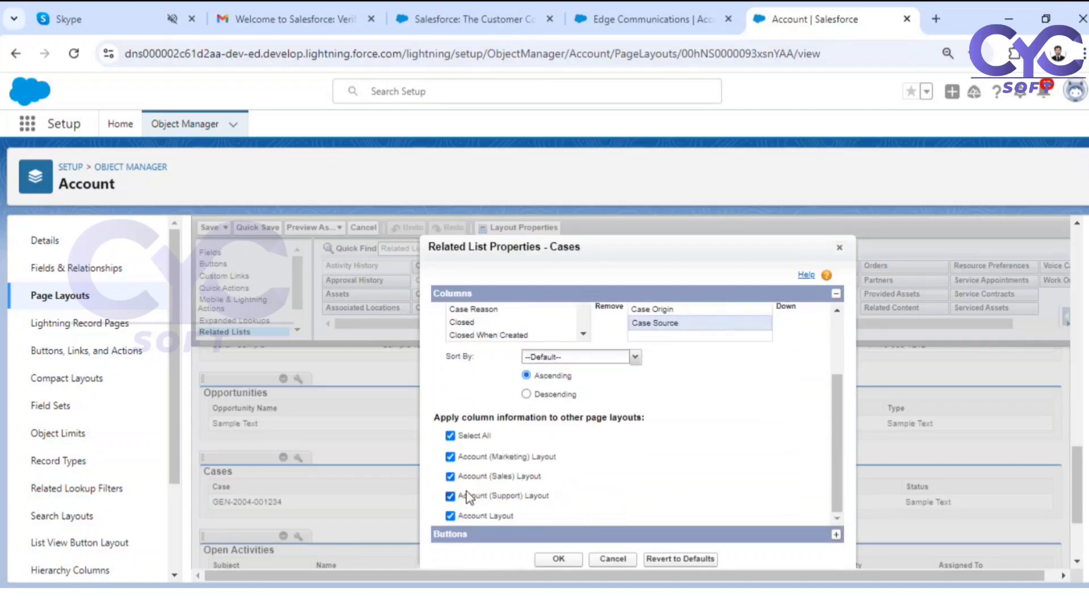
pyautogui.click(450, 434)
pyautogui.scroll(-1, 499, 487)
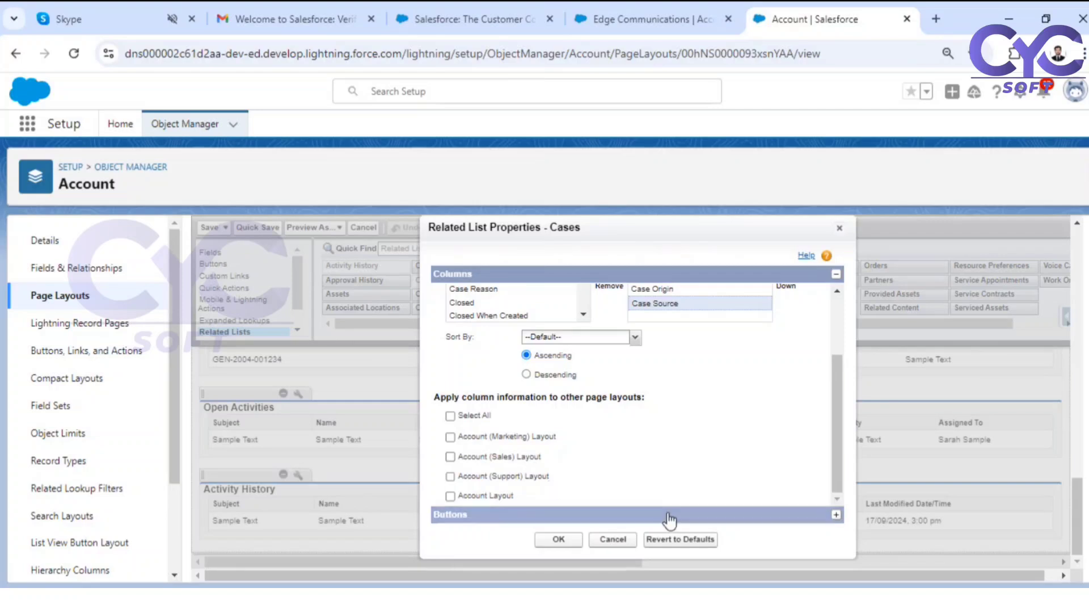
pyautogui.click(560, 540)
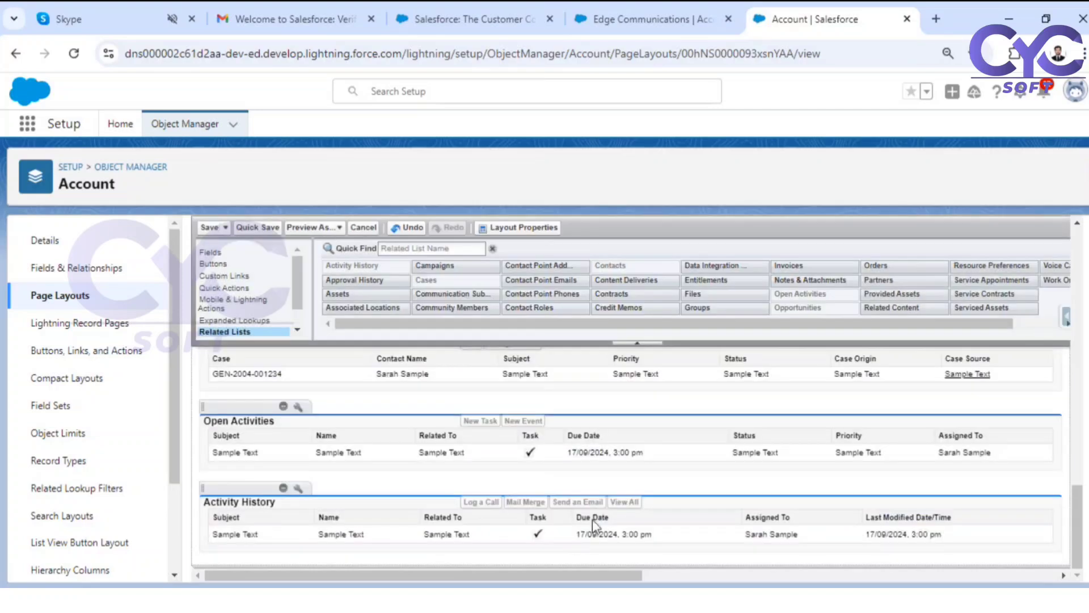
pyautogui.click(208, 228)
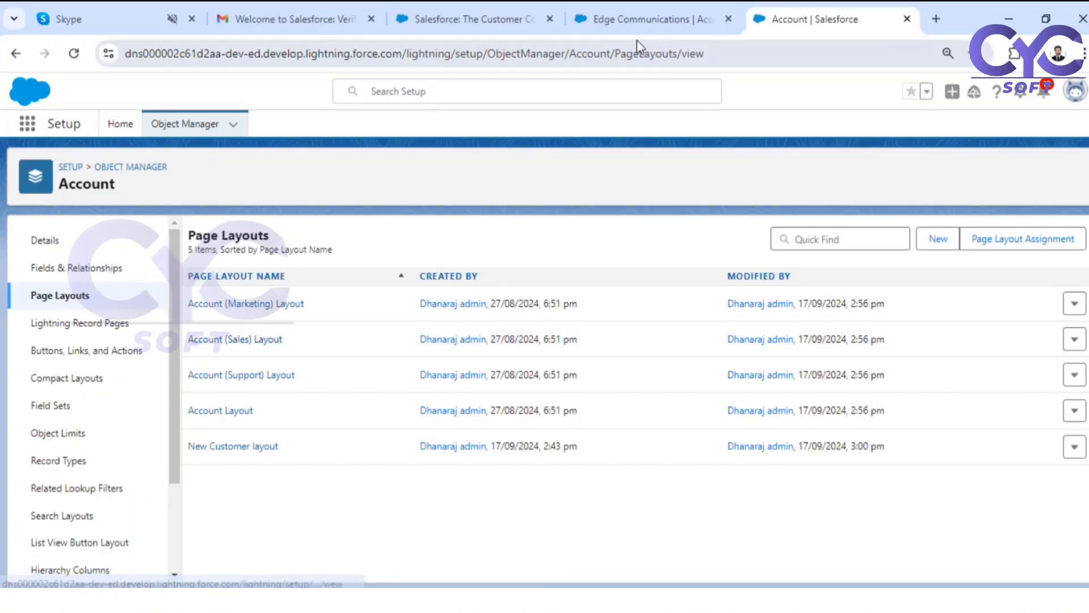
# - Glance at the Edge Communications record, and start a new record type for the Account object
pyautogui.click(655, 17)
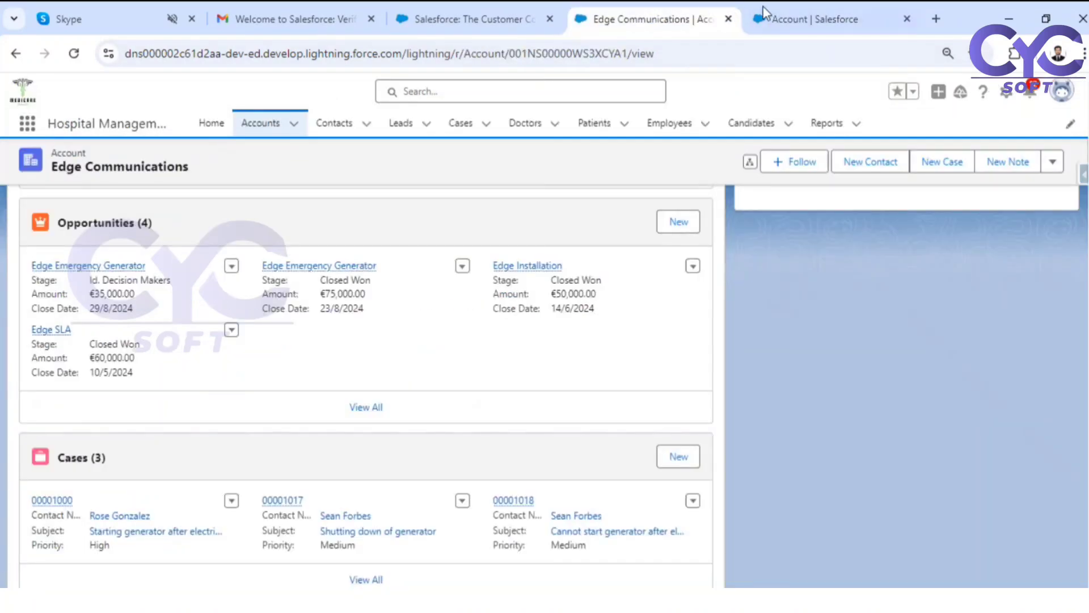
pyautogui.click(817, 18)
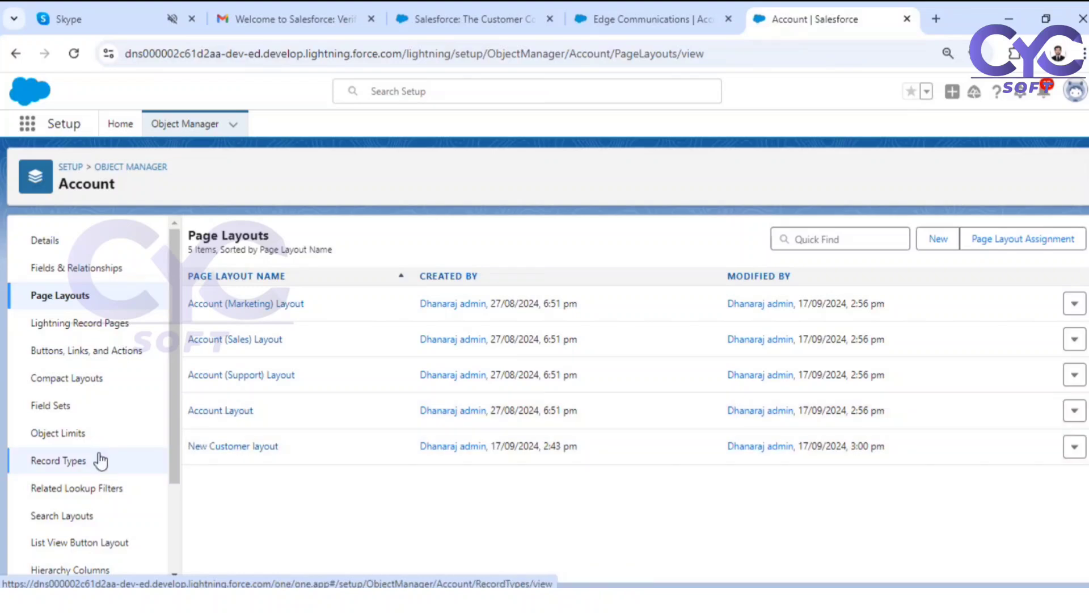
pyautogui.click(62, 461)
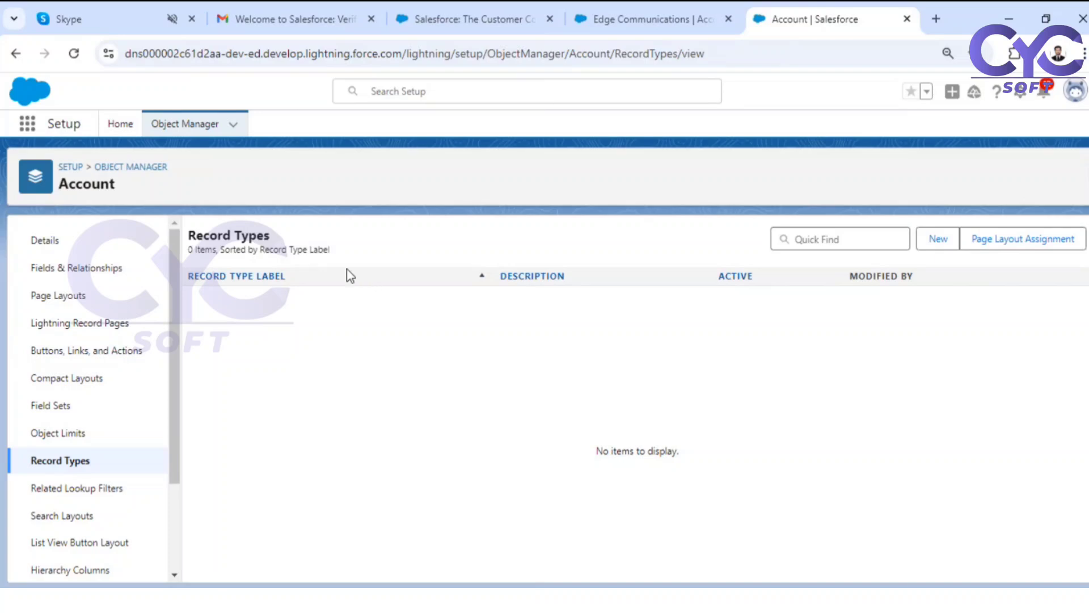
pyautogui.click(940, 238)
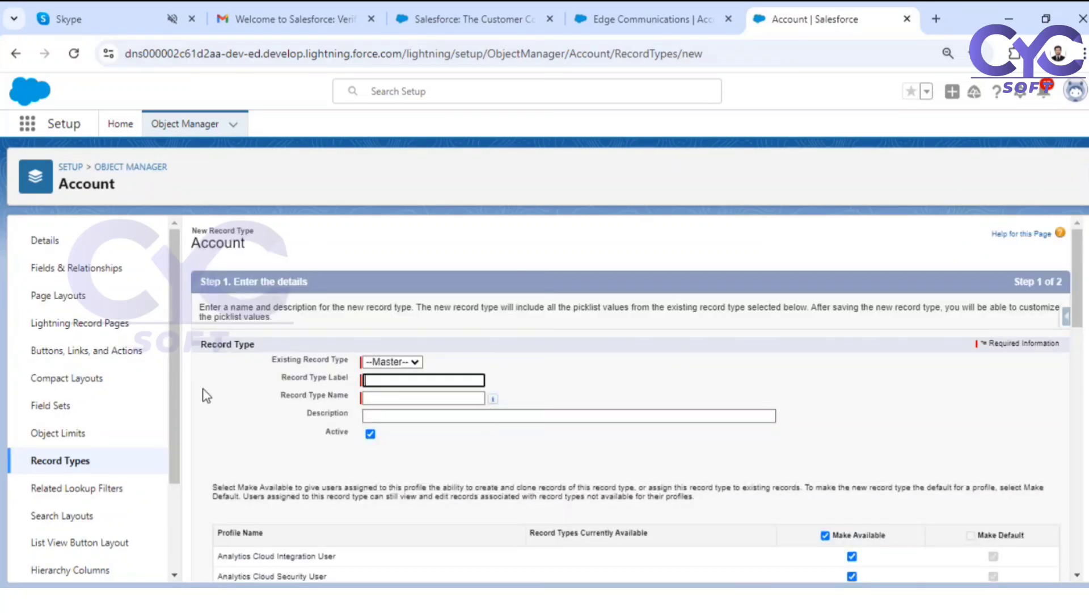
# - Base the record type on Master, label it New Customer, keep it available to all profiles, and continue to page layout assignment
pyautogui.click(412, 362)
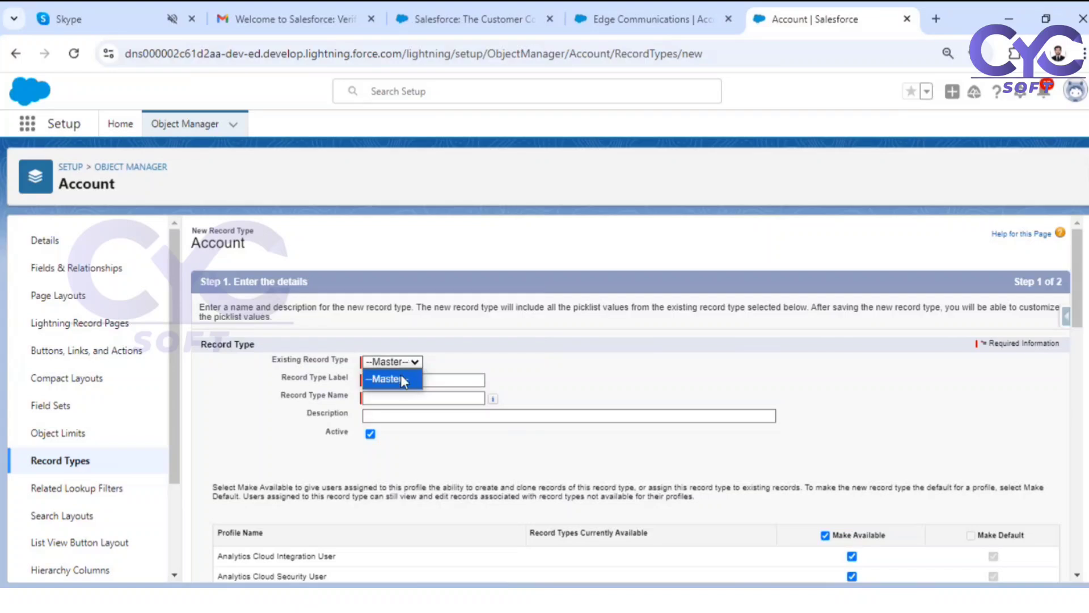
pyautogui.click(400, 373)
pyautogui.click(383, 380)
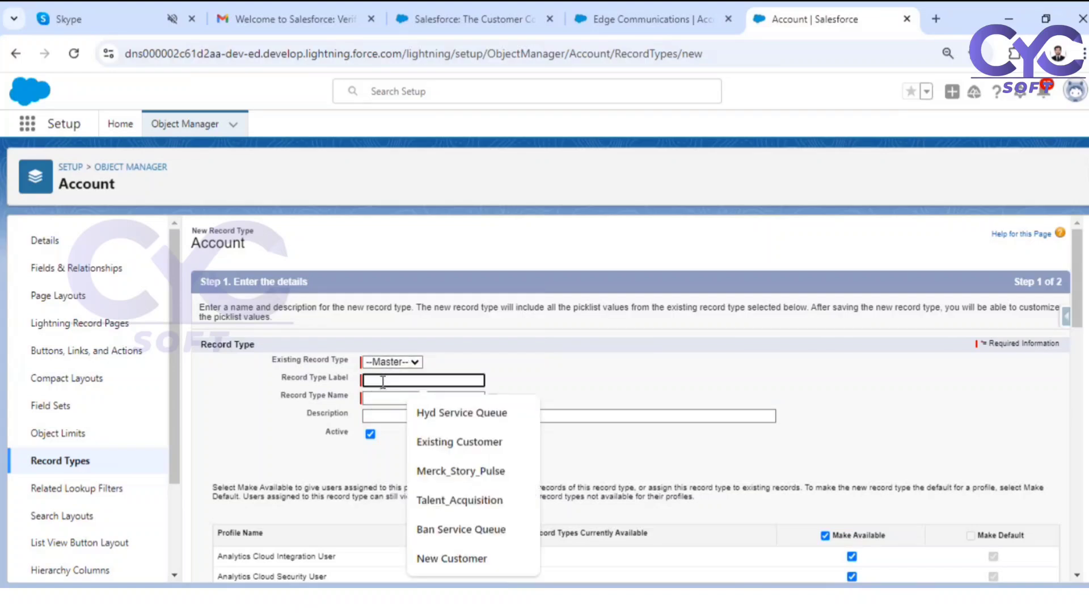
pyautogui.write('New Customer')
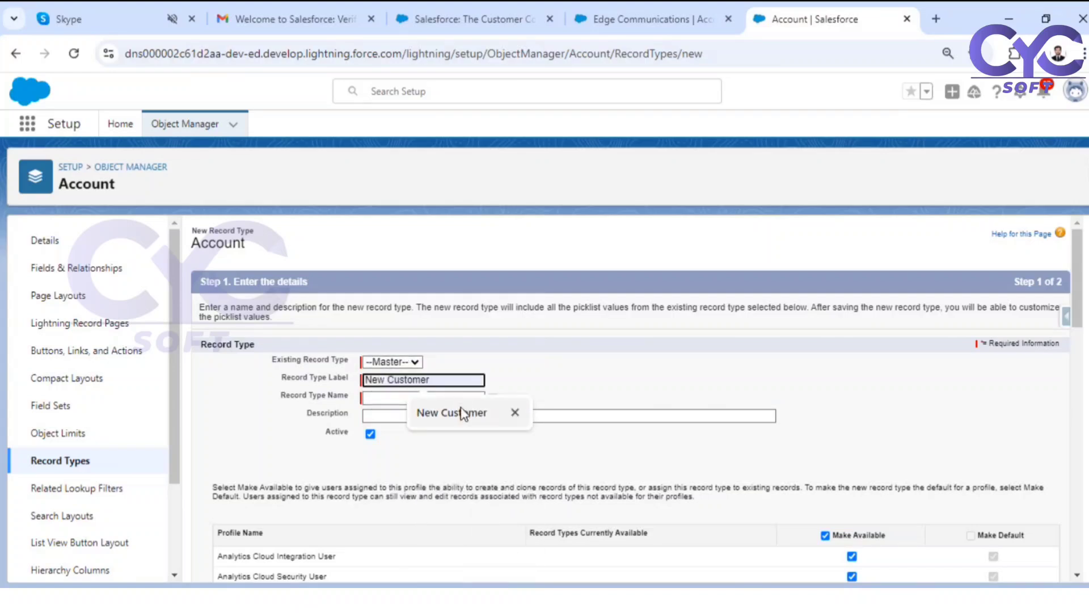
pyautogui.click(462, 414)
pyautogui.scroll(-3, 313, 319)
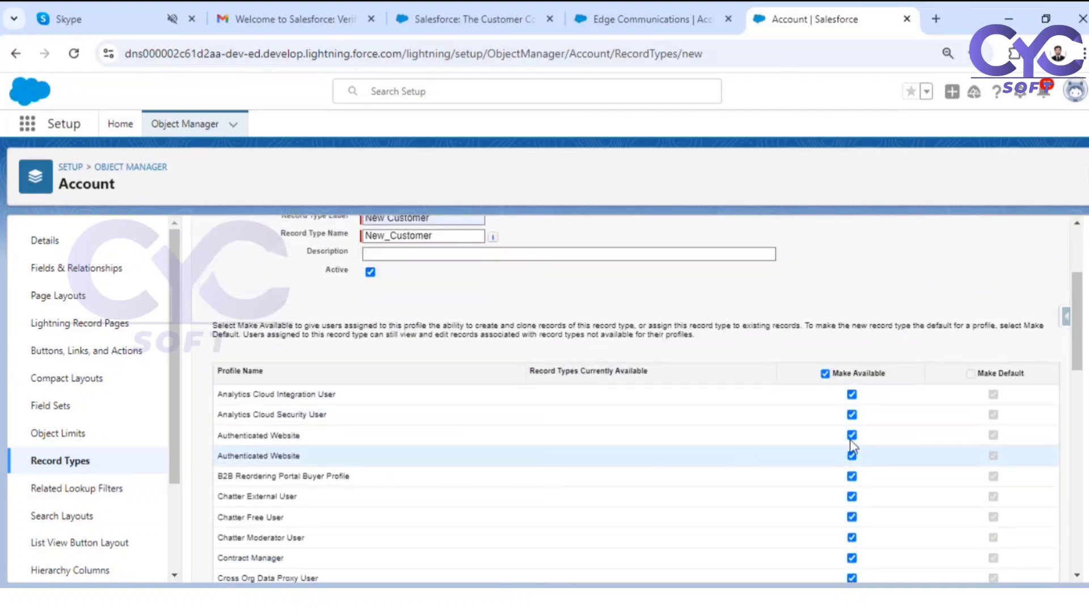
pyautogui.scroll(-10, 843, 397)
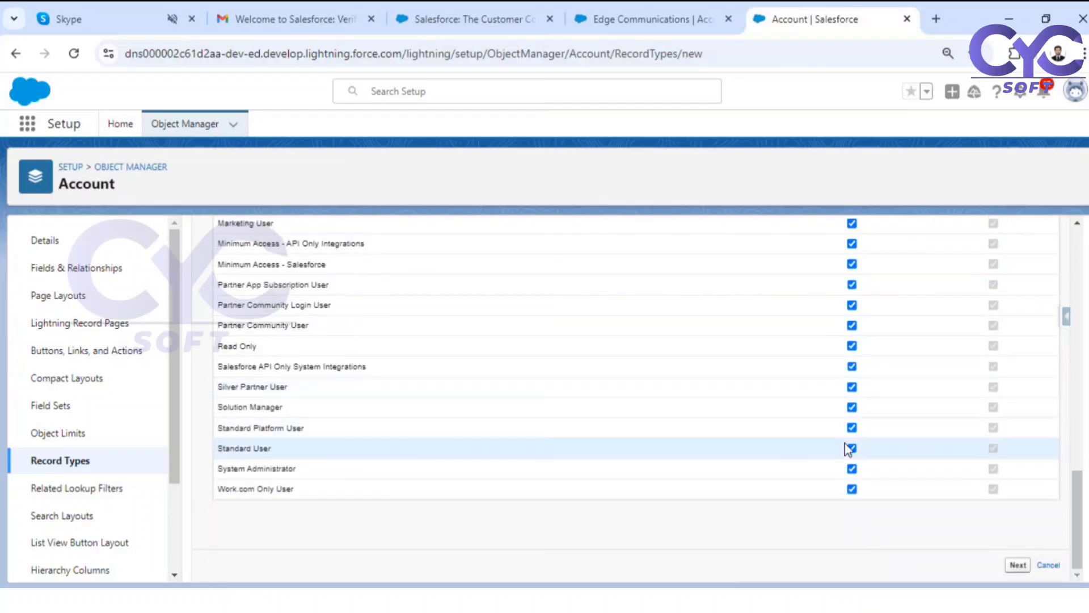
pyautogui.click(1018, 565)
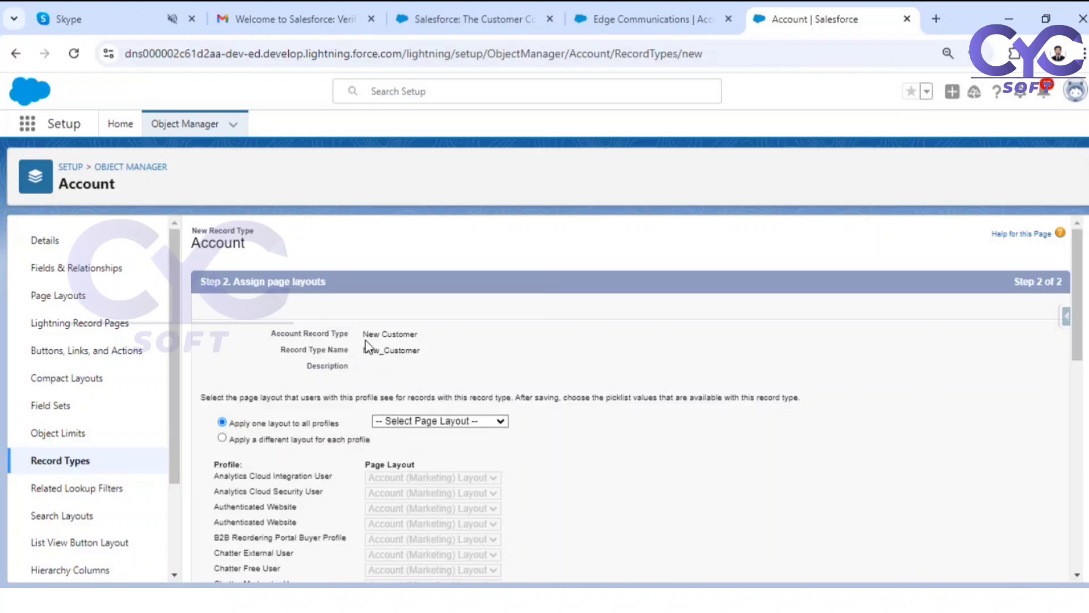
# - Apply a different page layout for each profile and assign New Customer layout to the System Administrator profile
pyautogui.moveTo(363, 334); pyautogui.dragTo(406, 335)
pyautogui.scroll(-10, 452, 475)
pyautogui.scroll(8, 455, 484)
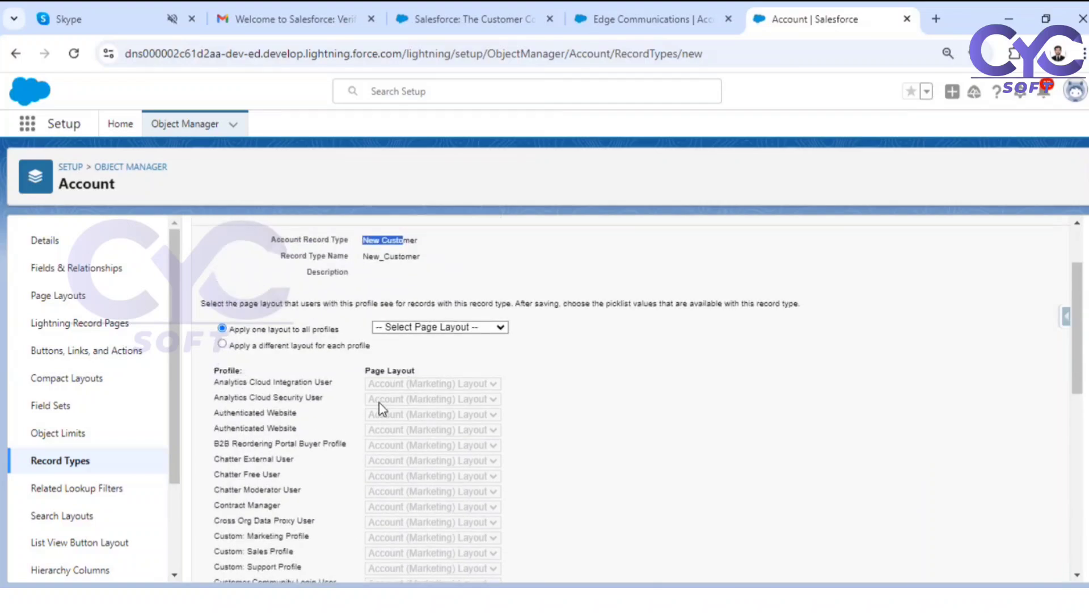
pyautogui.scroll(-10, 458, 423)
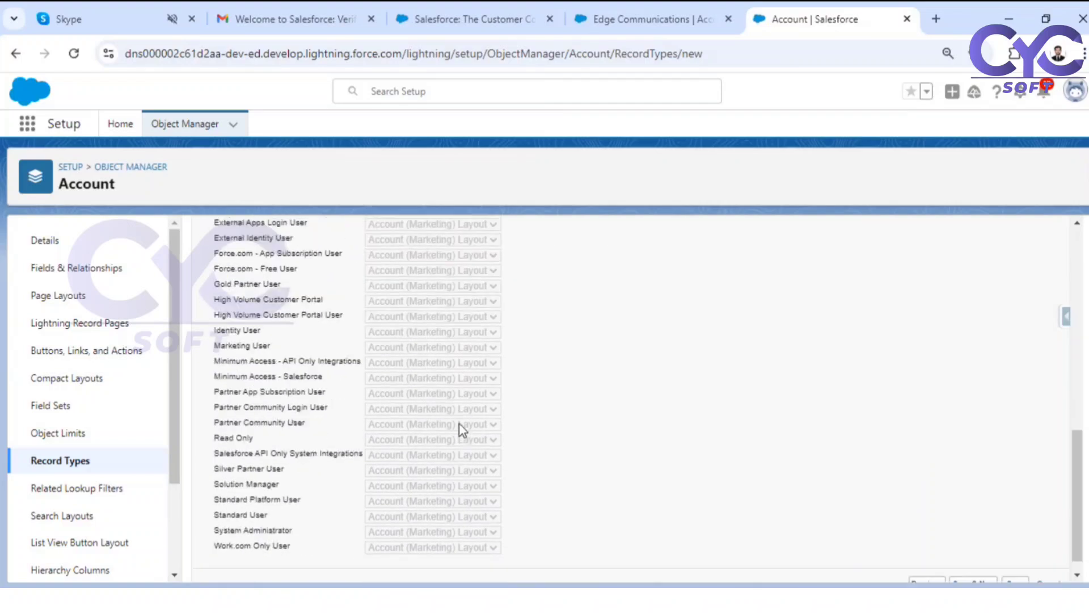
pyautogui.scroll(12, 452, 505)
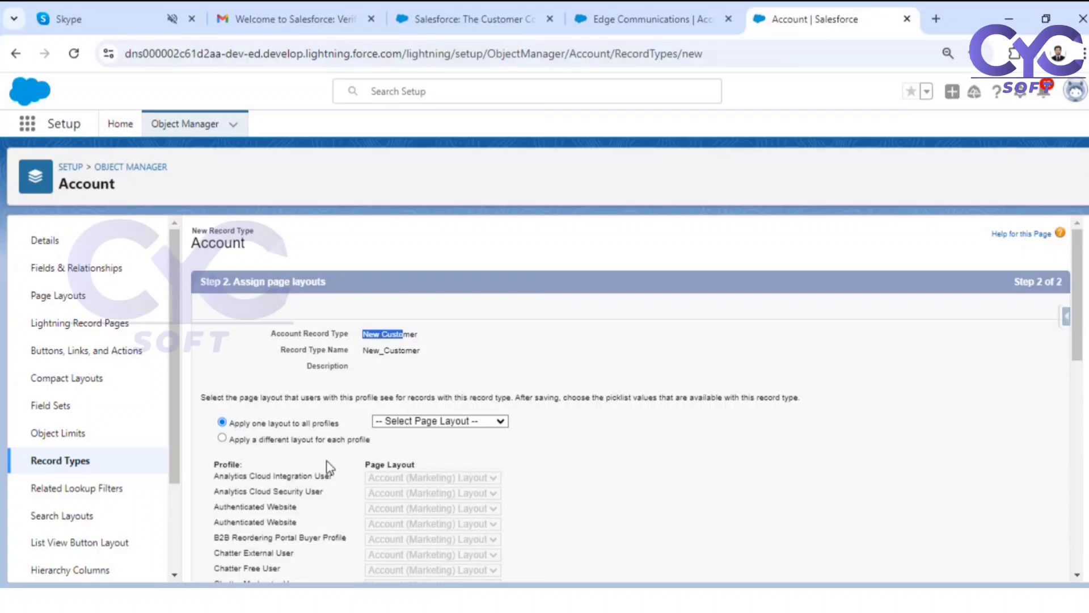
pyautogui.click(222, 438)
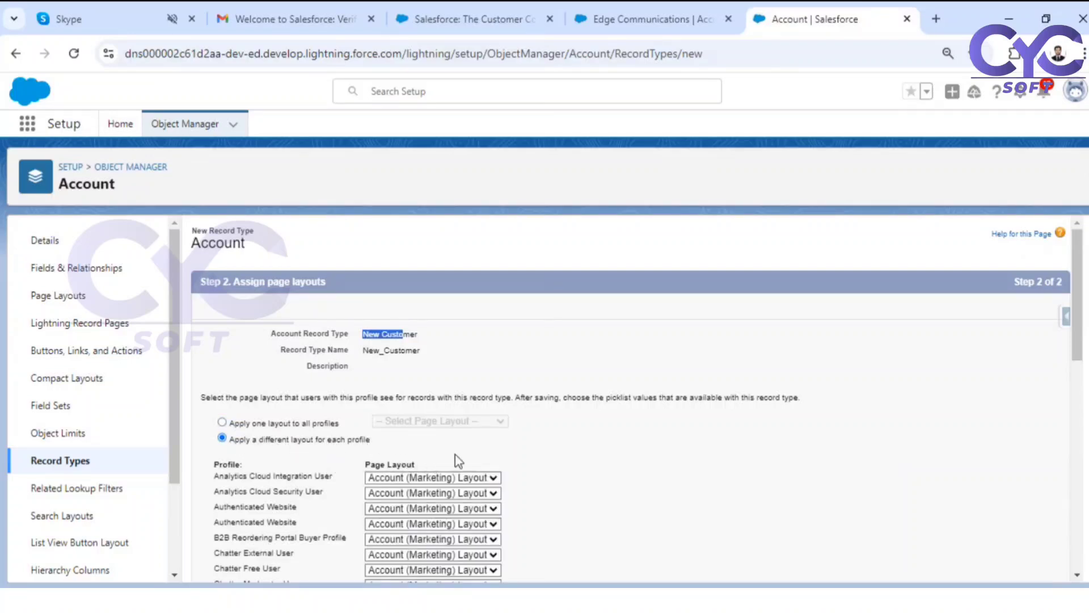
pyautogui.scroll(-10, 362, 478)
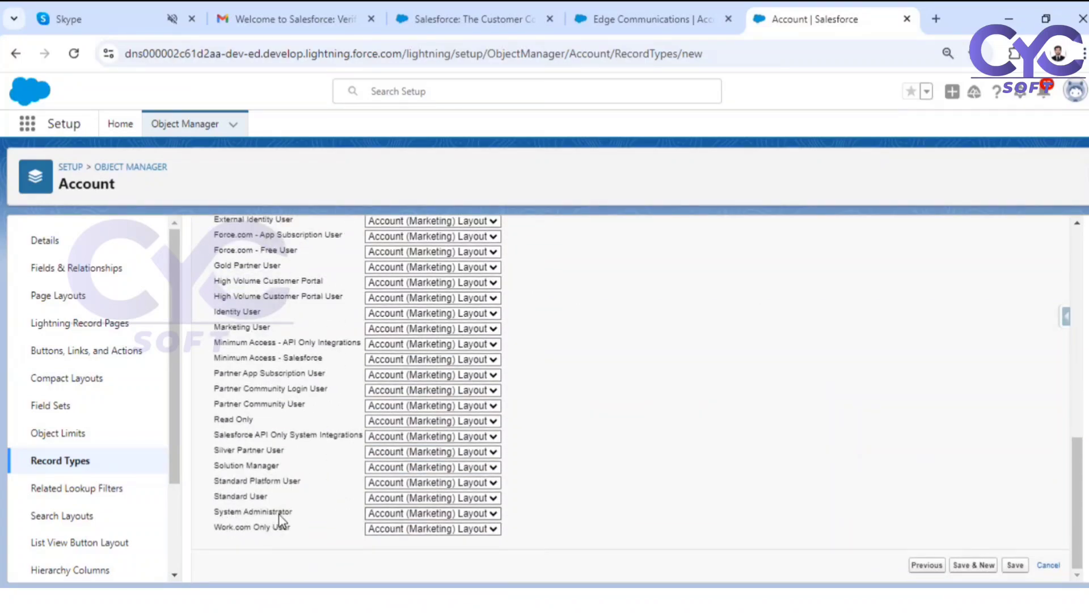
pyautogui.click(391, 516)
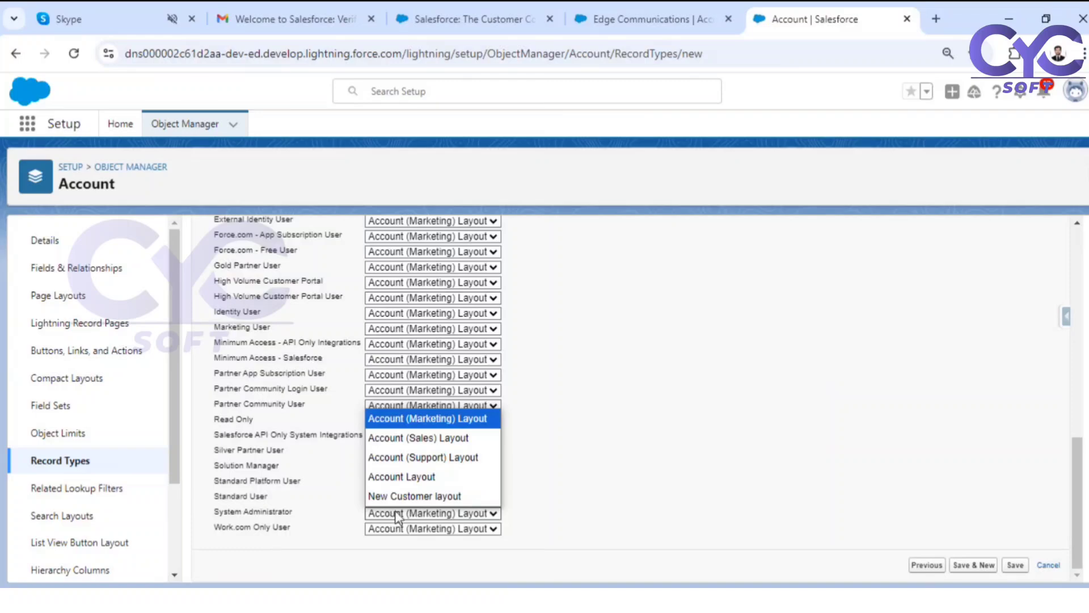
pyautogui.click(414, 496)
# - Review the profile page layout assignments and save the New Customer record type
pyautogui.scroll(10, 545, 501)
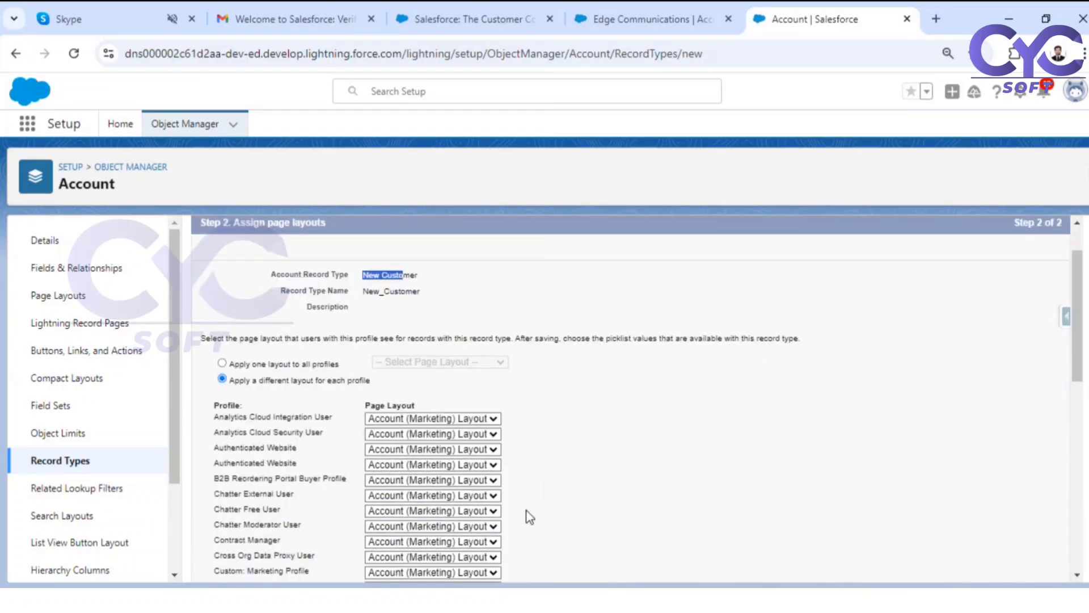
pyautogui.scroll(-10, 525, 516)
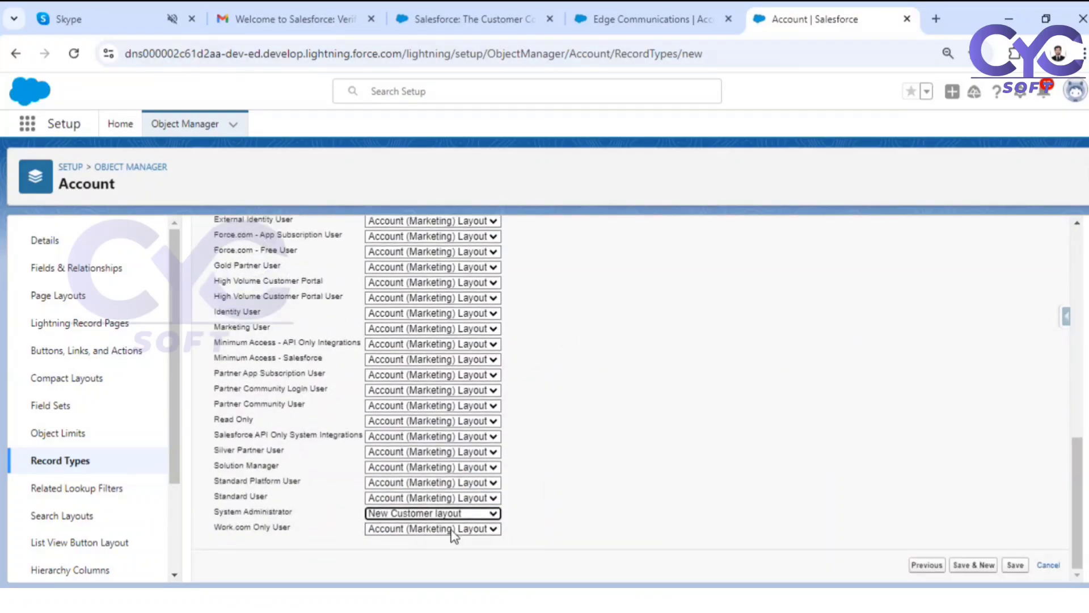
pyautogui.scroll(10, 454, 533)
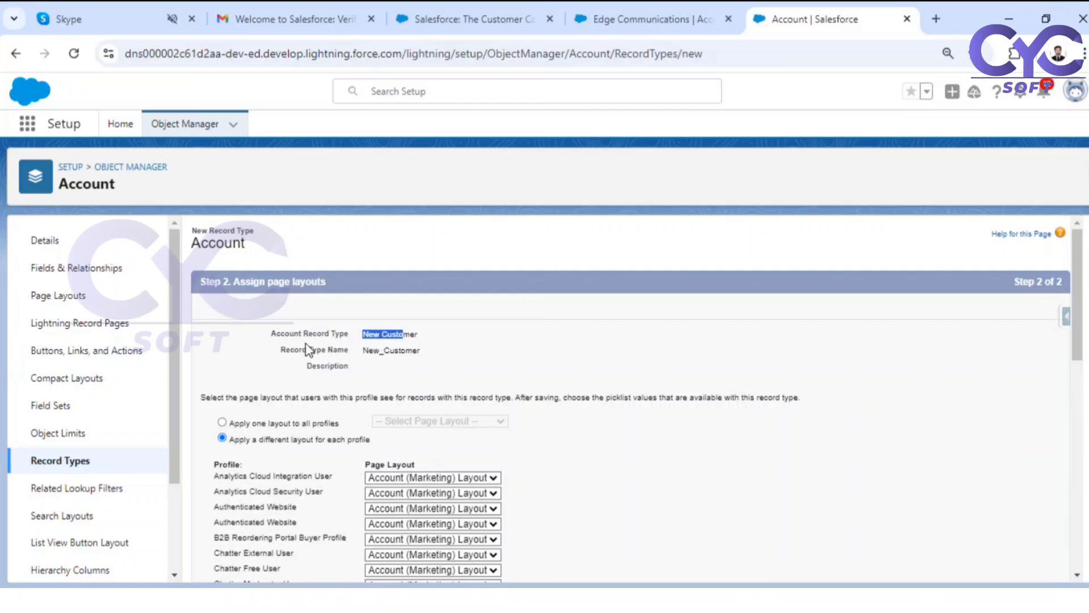
pyautogui.scroll(-10, 475, 349)
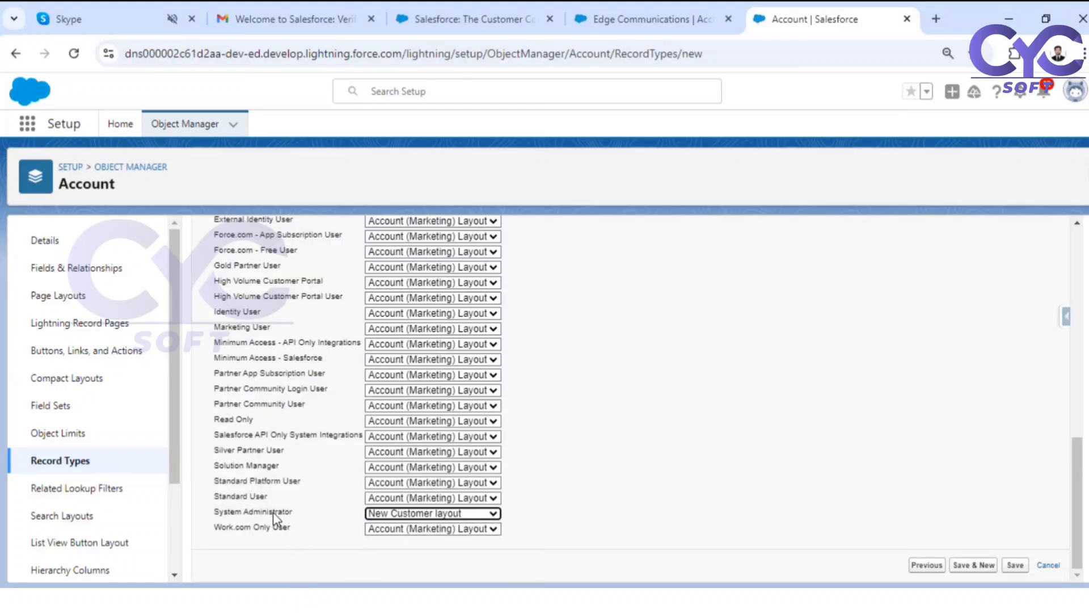
pyautogui.scroll(15, 275, 517)
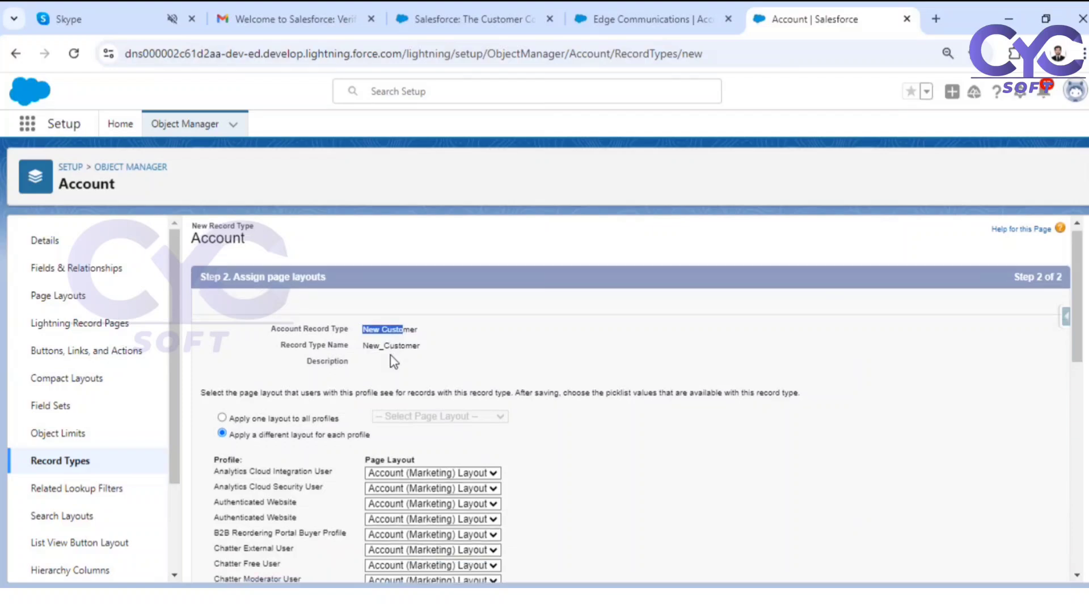
pyautogui.scroll(-15, 460, 363)
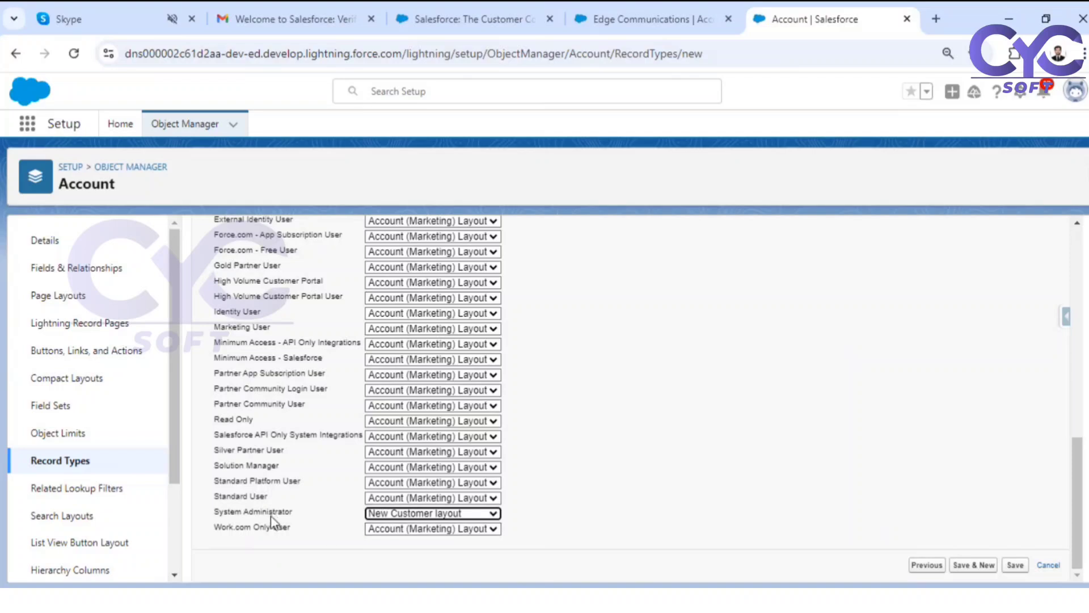
pyautogui.scroll(10, 288, 515)
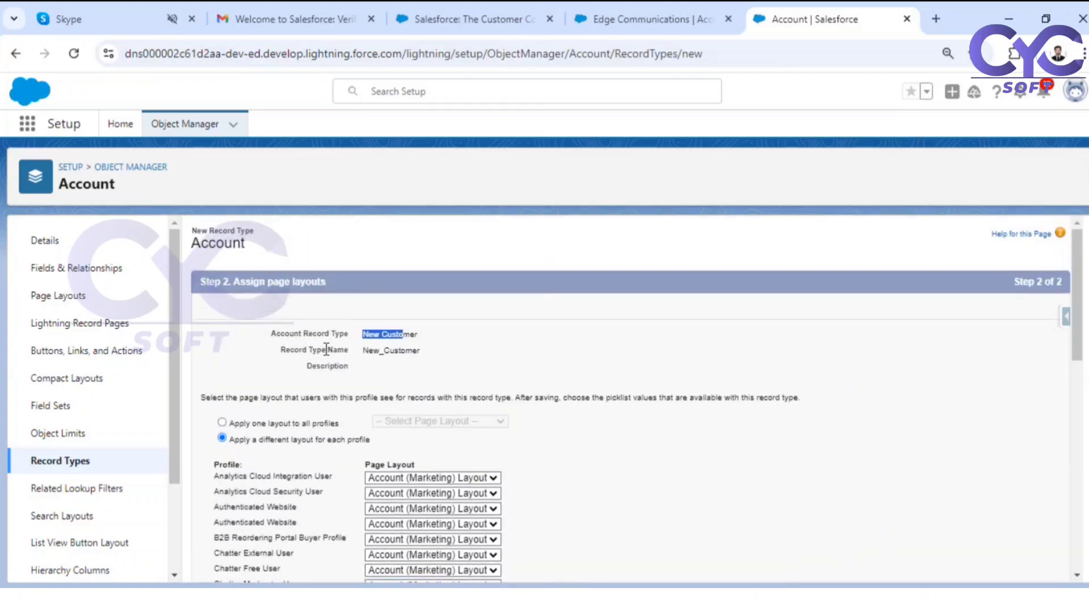
pyautogui.scroll(-10, 326, 348)
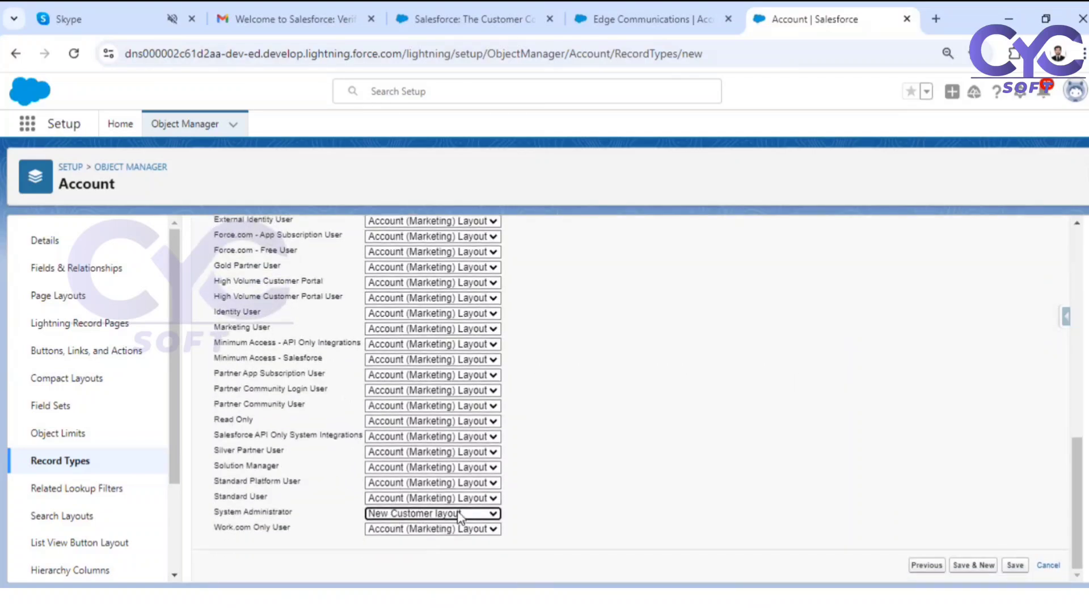
pyautogui.click(1015, 564)
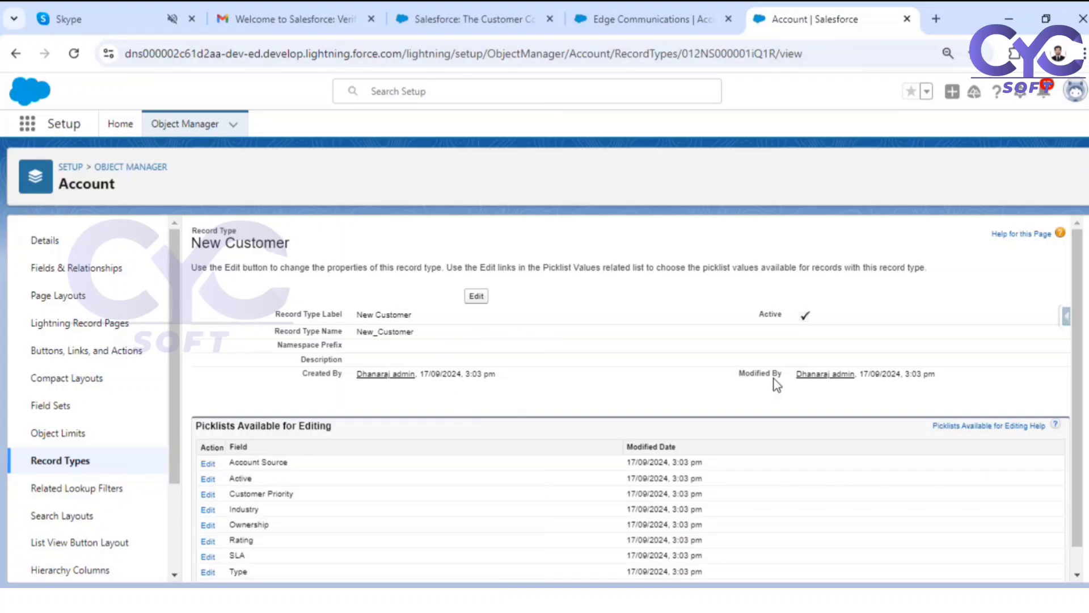
# - Edit the Industry picklist of the New Customer record type and remove all of its selected values
pyautogui.scroll(-1, 315, 450)
pyautogui.scroll(-1, 315, 449)
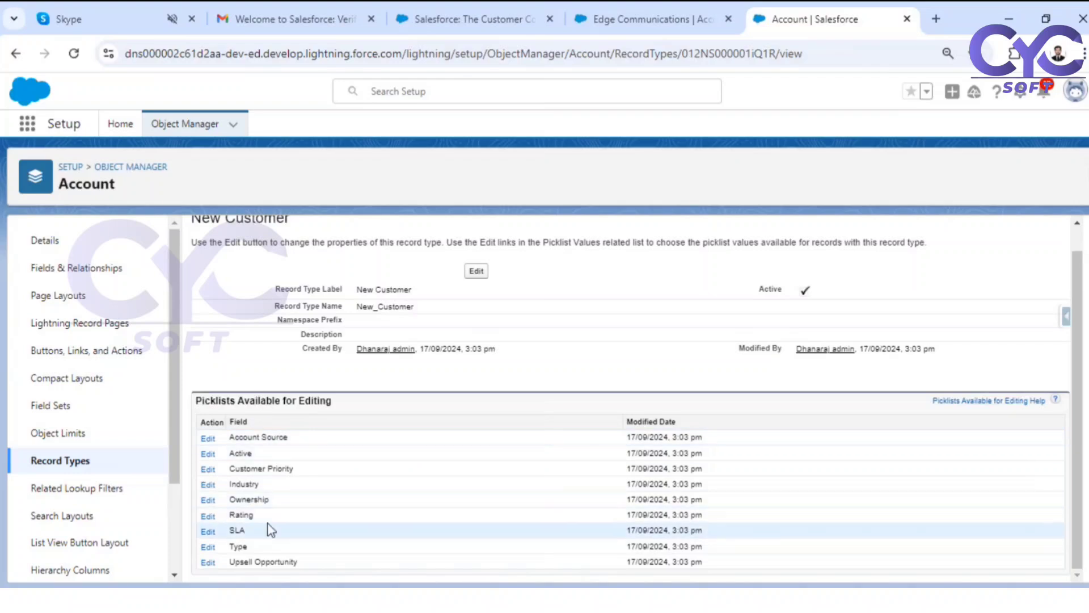
pyautogui.click(206, 486)
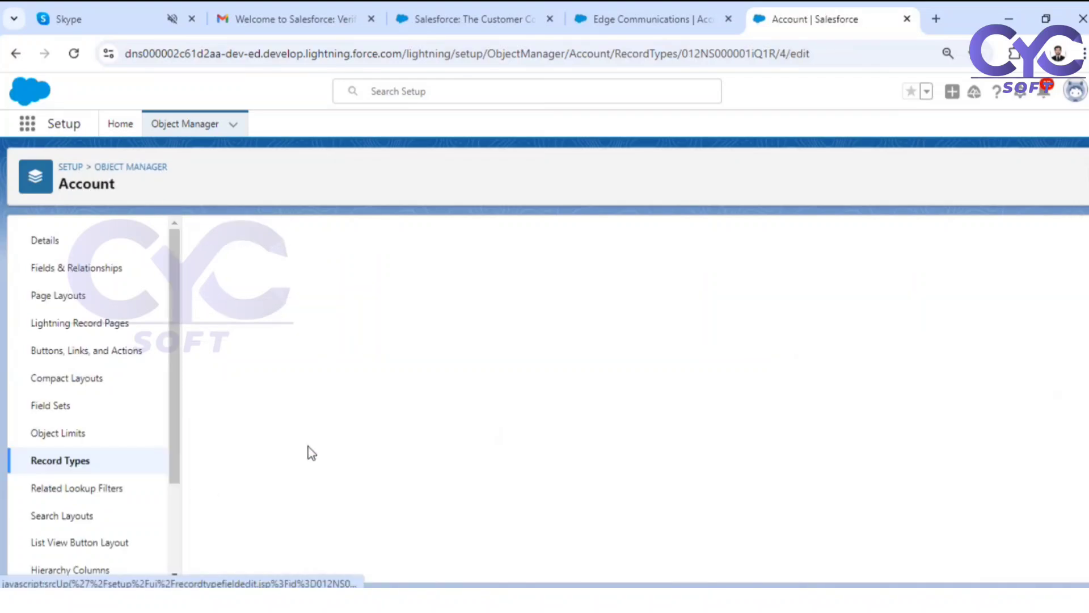
pyautogui.scroll(-5, 306, 531)
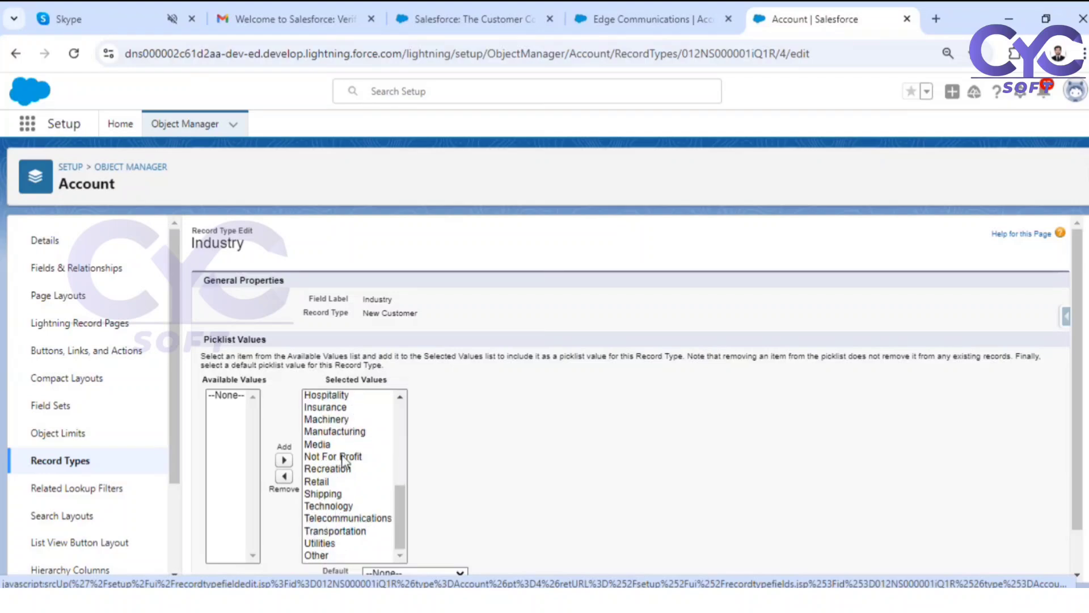
pyautogui.scroll(4, 340, 482)
pyautogui.click(325, 459)
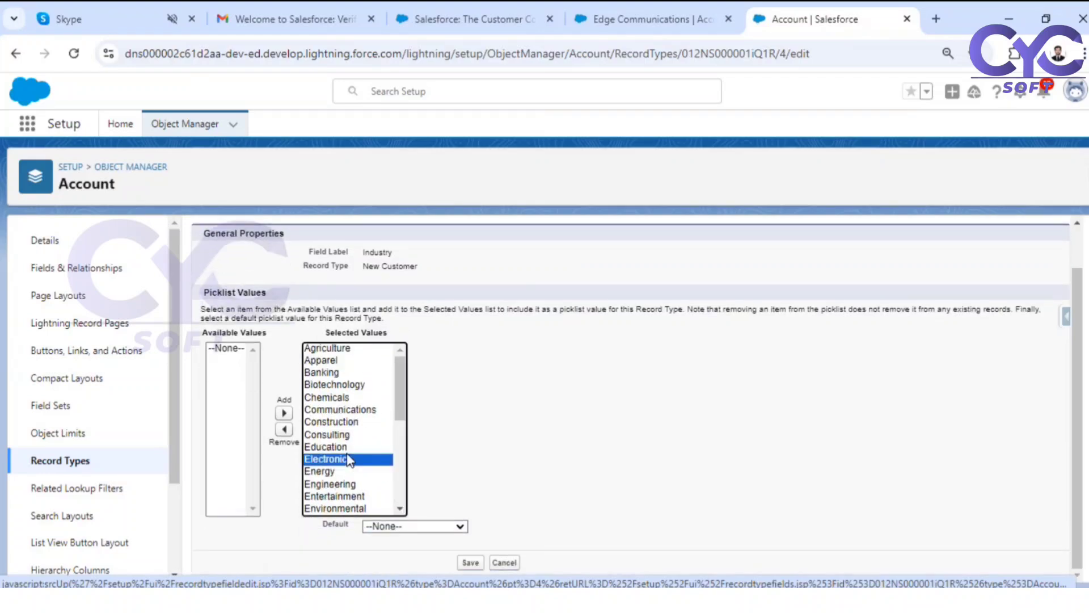
pyautogui.hotkey('shift', 'End')
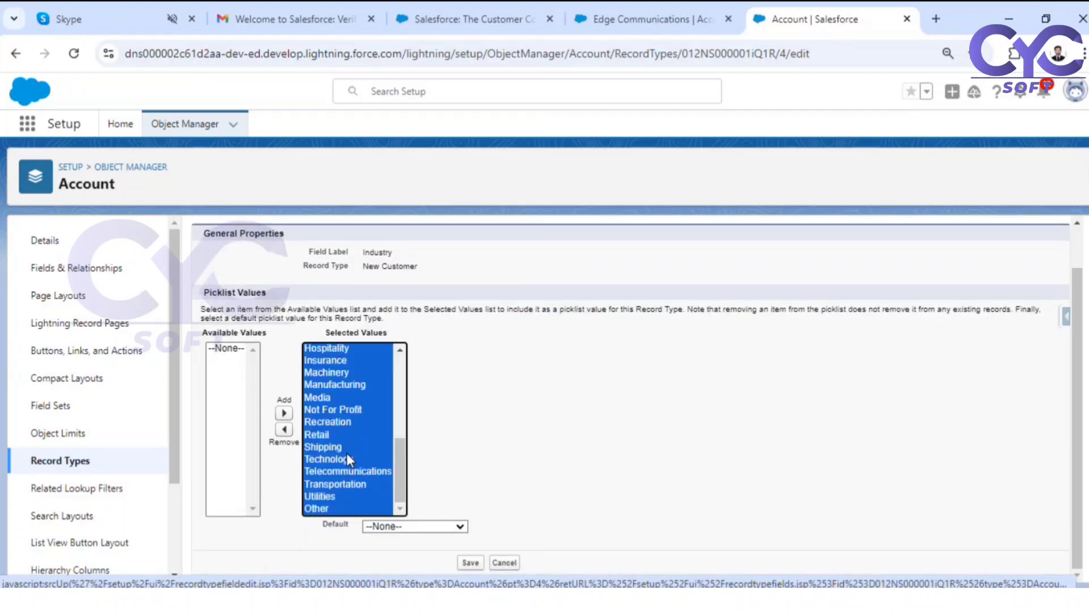
pyautogui.click(285, 429)
# - Add Banking, Education and Entertainment to the selected Industry values and save the picklist
pyautogui.click(215, 373)
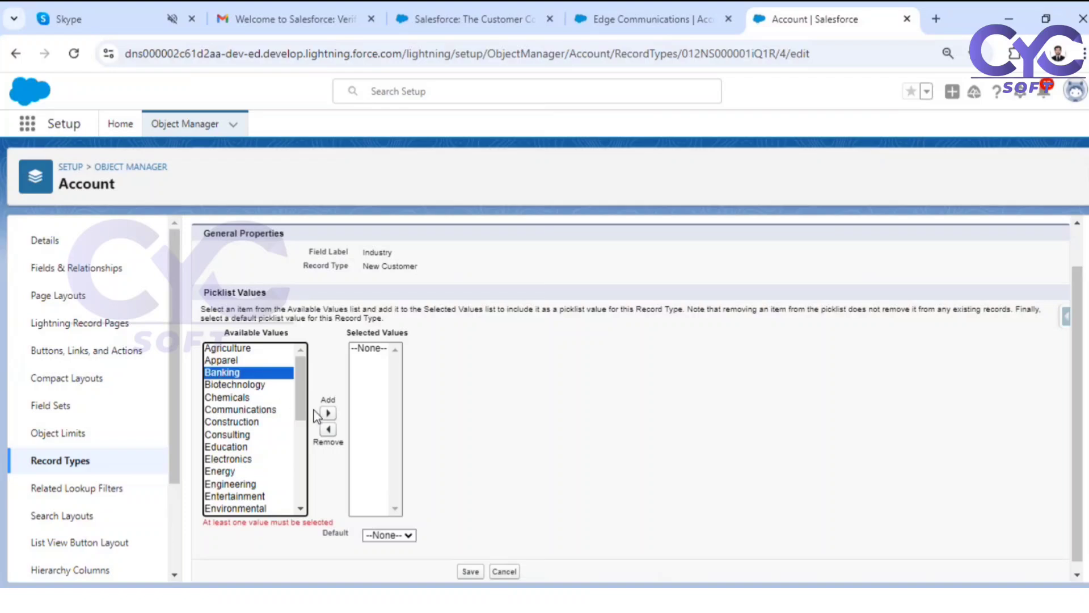
pyautogui.click(328, 413)
pyautogui.click(227, 434)
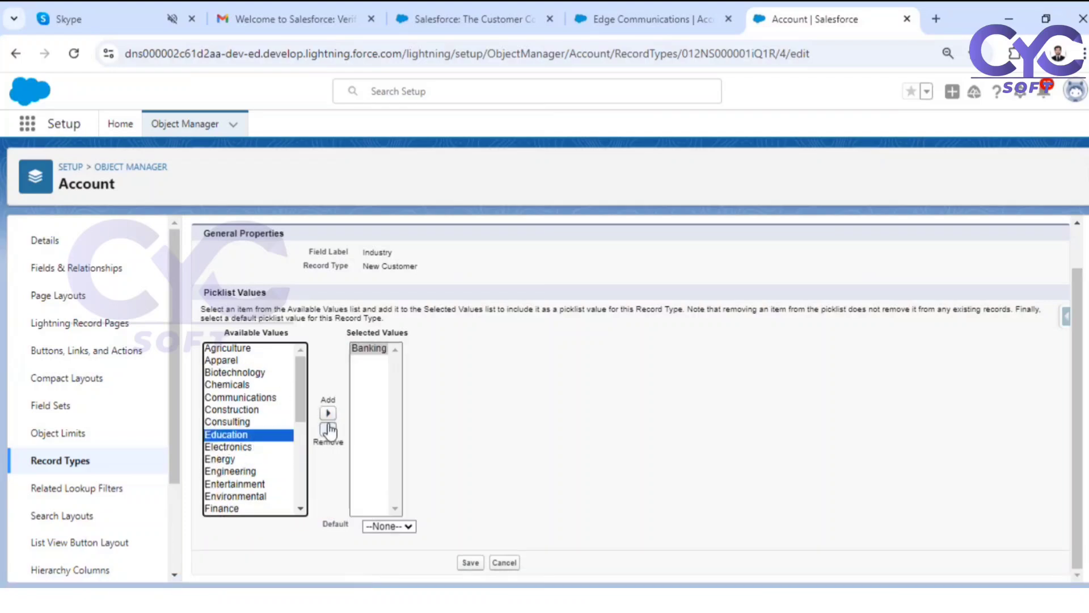
pyautogui.click(328, 413)
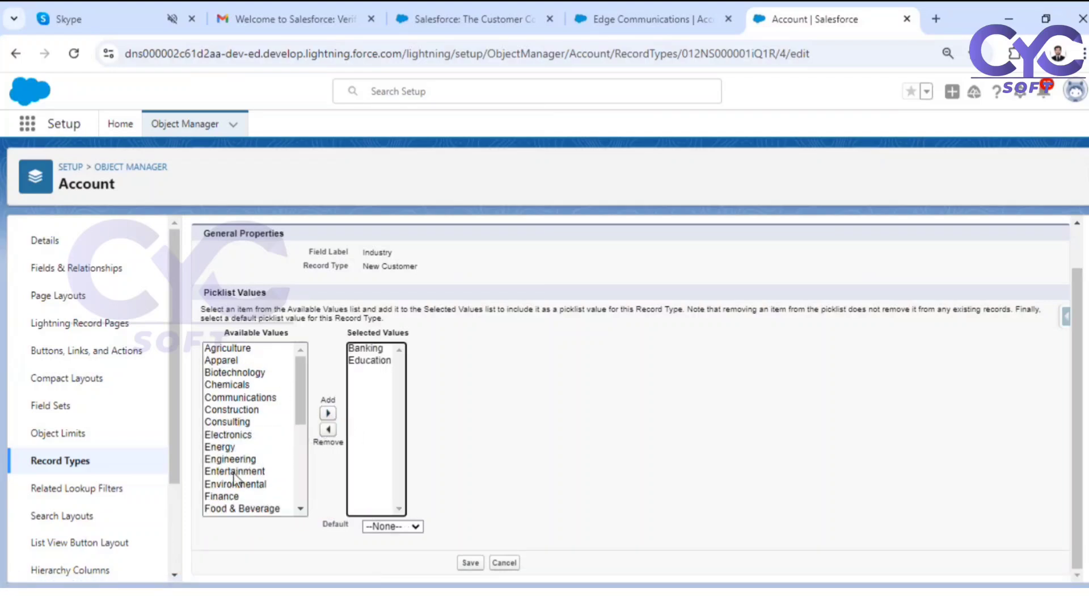
pyautogui.click(257, 473)
pyautogui.click(328, 413)
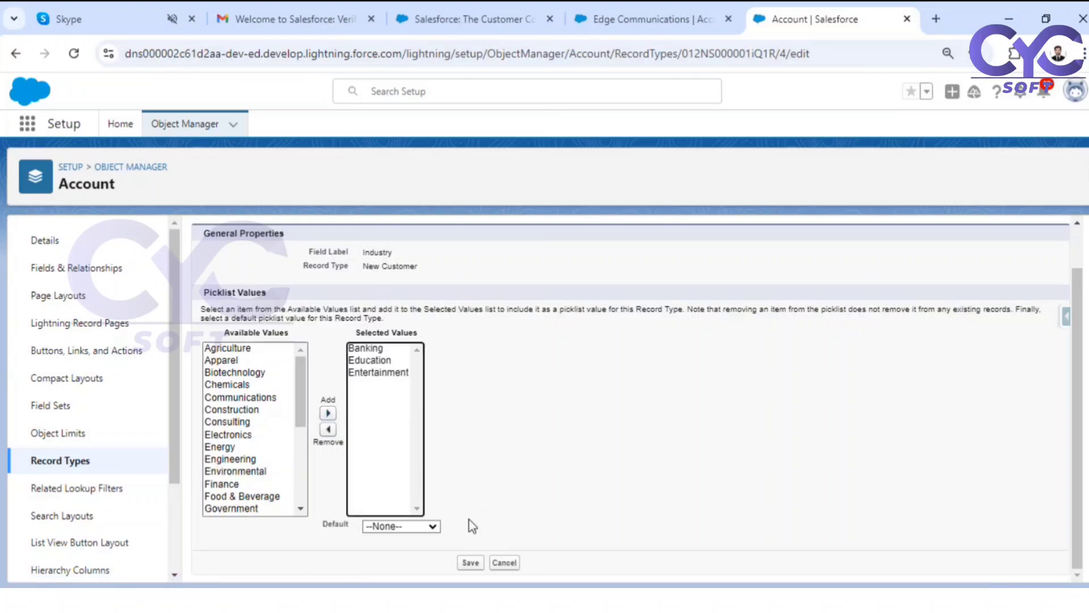
pyautogui.click(471, 563)
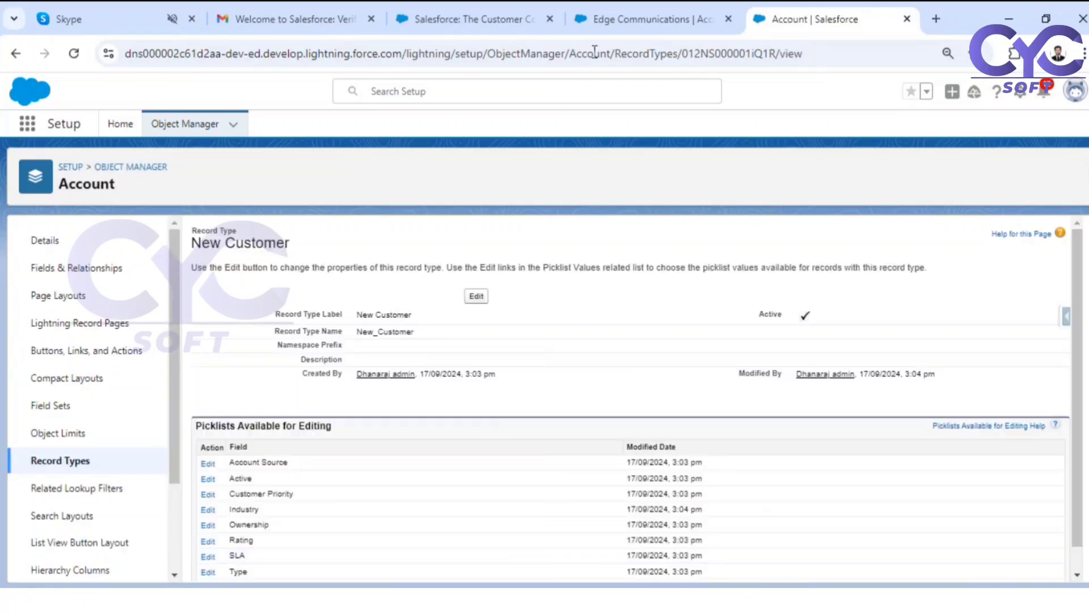
# - Switch to the Edge Communications account record and open its Industry field for editing in the details
pyautogui.click(653, 19)
pyautogui.scroll(5, 295, 414)
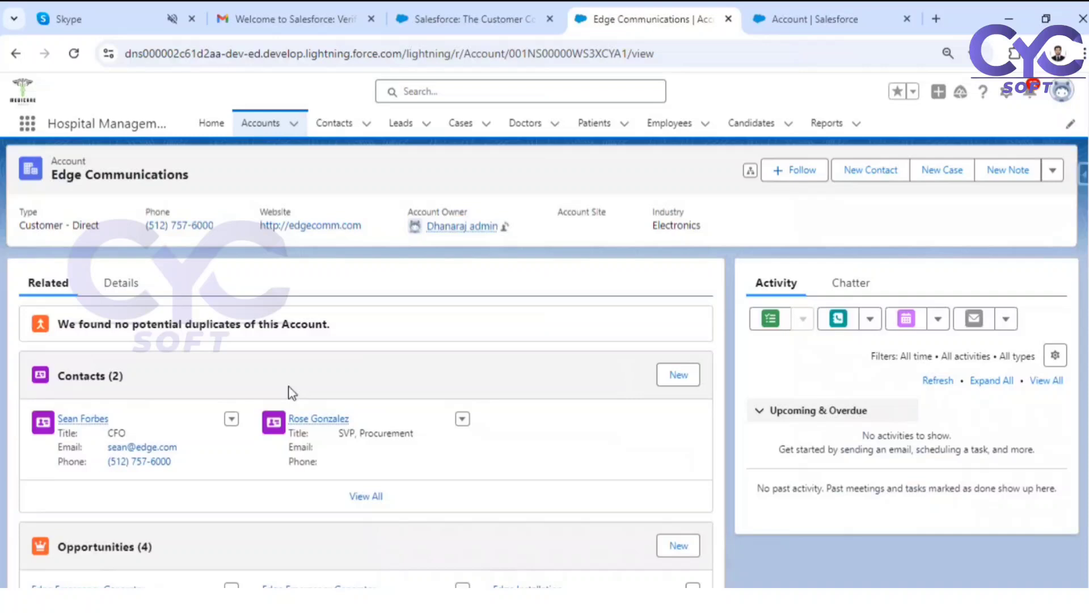
pyautogui.click(120, 282)
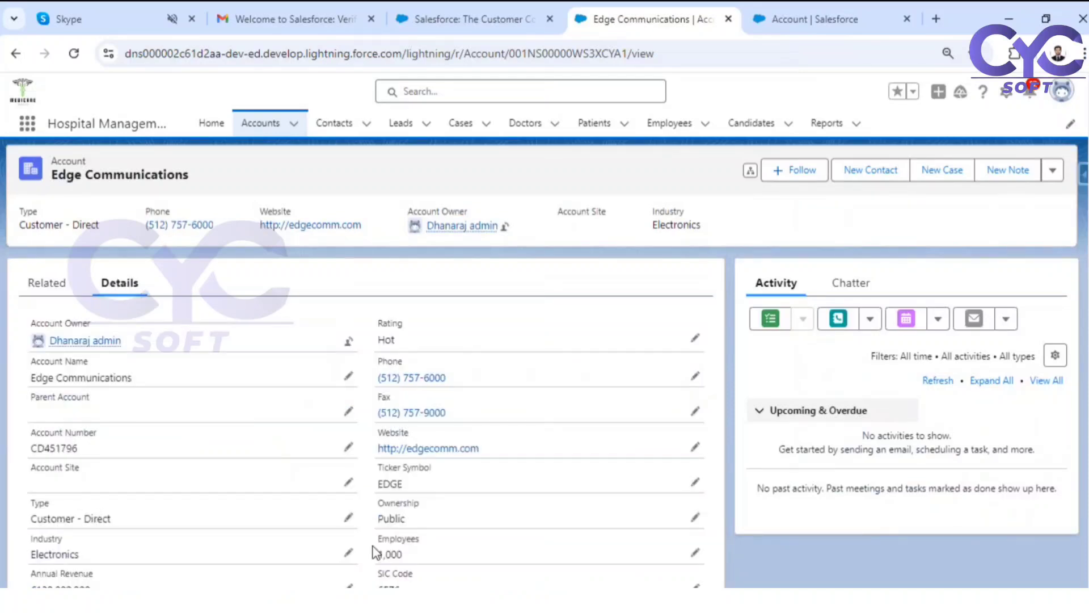
pyautogui.click(348, 552)
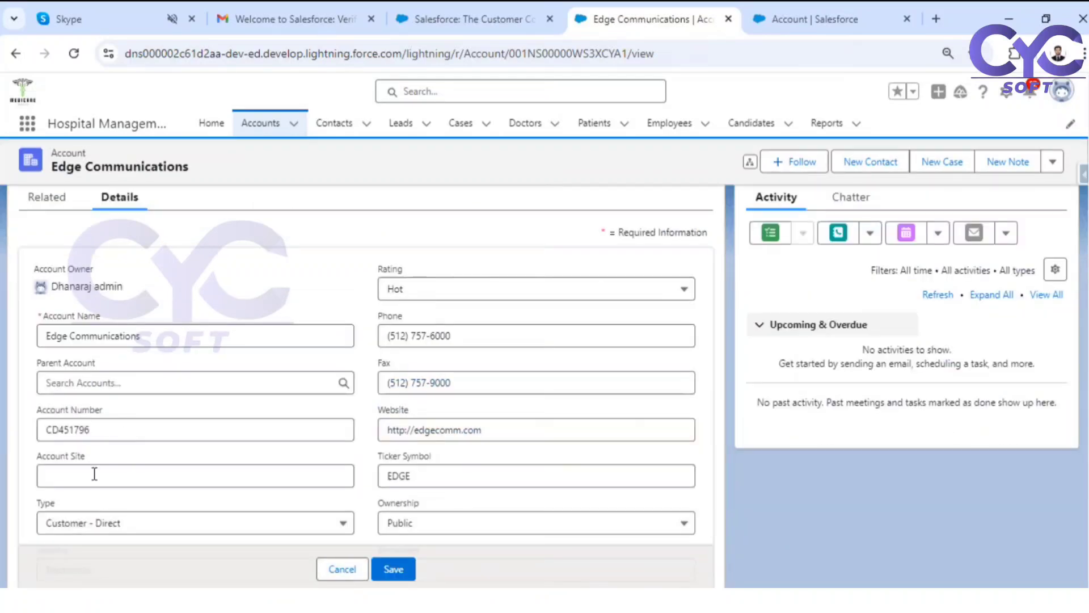
pyautogui.scroll(-4, 209, 432)
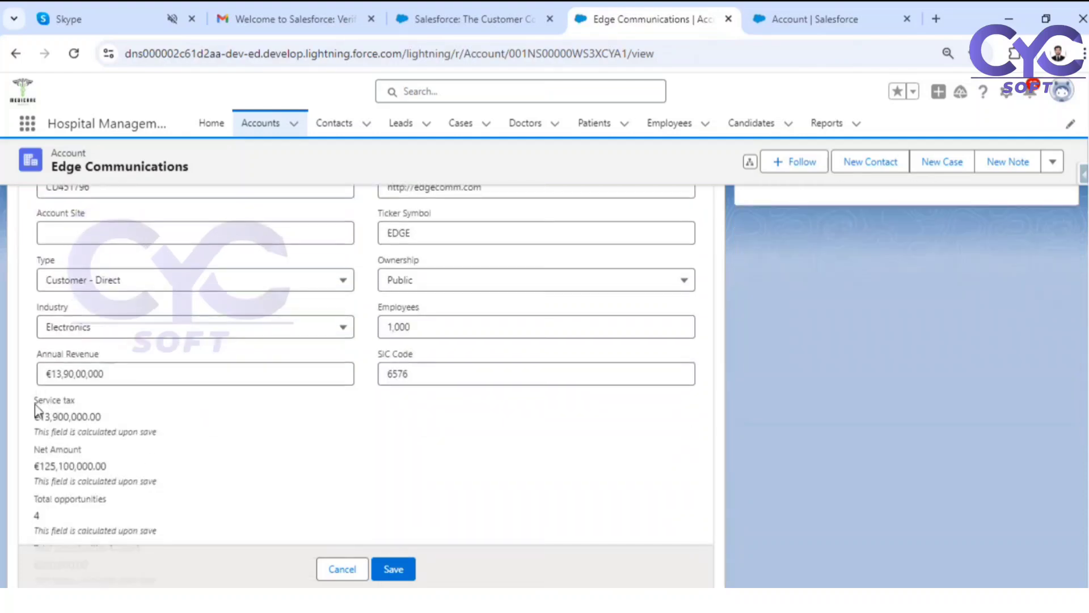
# - Look through the account's Industry options, cancel the edit, and return to the New Customer record type in Setup
pyautogui.click(108, 328)
pyautogui.scroll(-3, 130, 414)
pyautogui.scroll(-5, 130, 437)
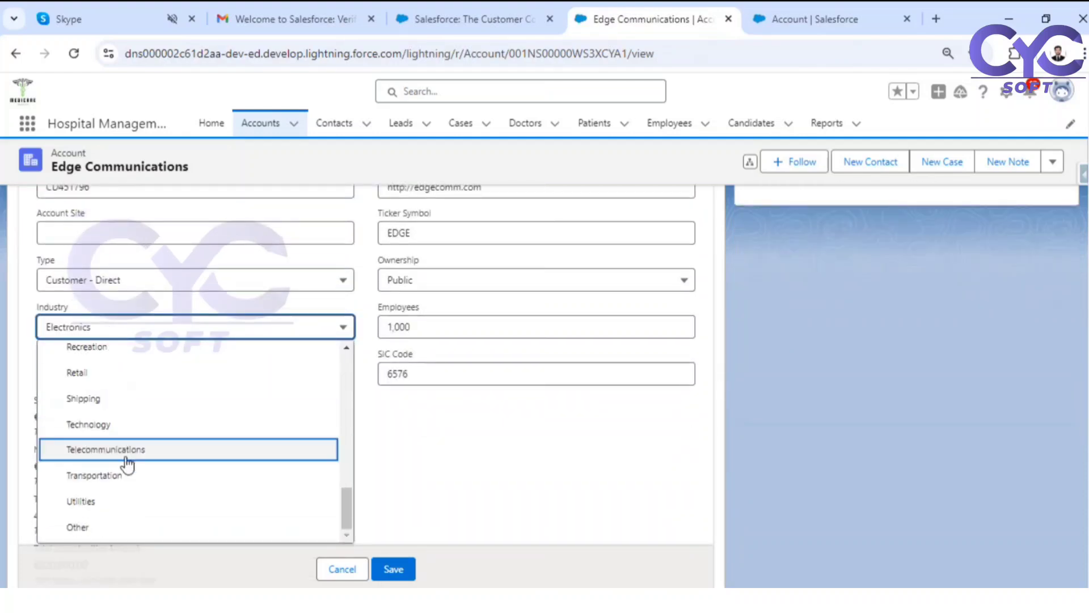
pyautogui.scroll(10, 127, 469)
pyautogui.scroll(-1, 169, 438)
pyautogui.scroll(-5, 170, 440)
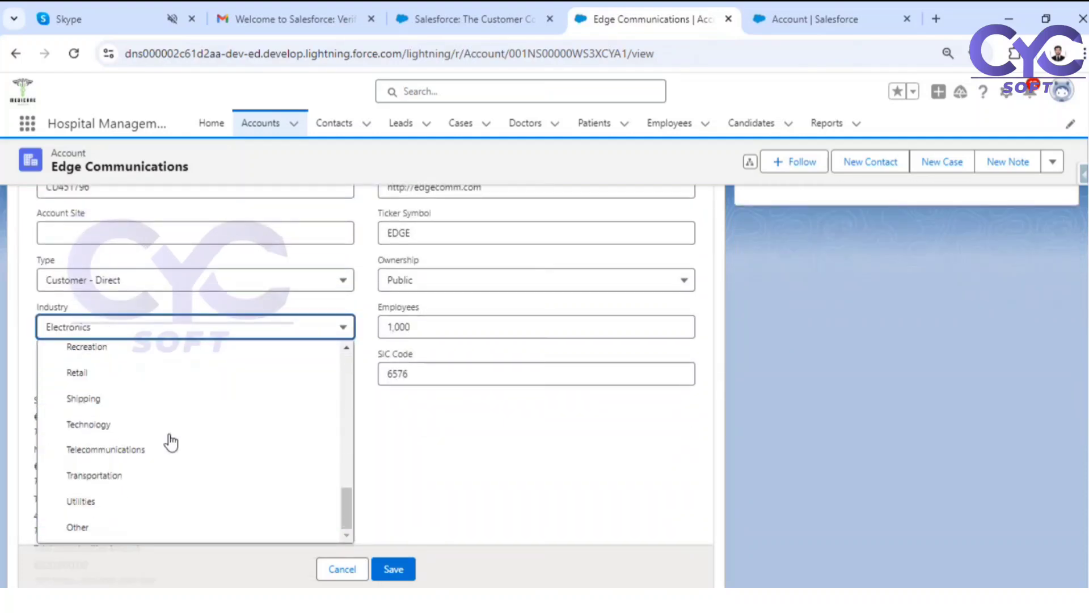
pyautogui.scroll(6, 168, 437)
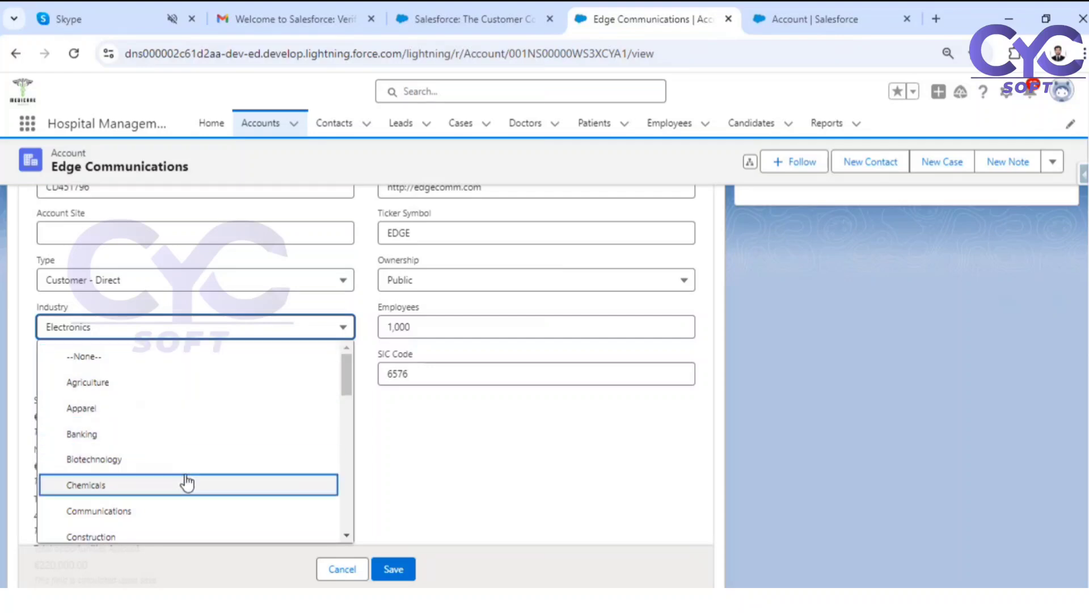
pyautogui.click(342, 569)
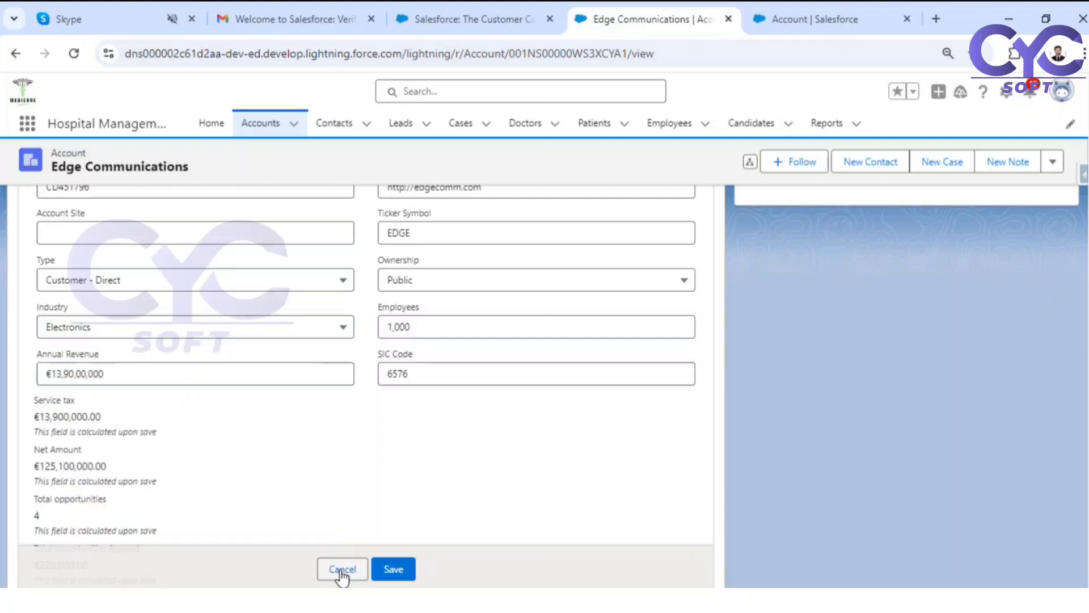
pyautogui.scroll(5, 451, 483)
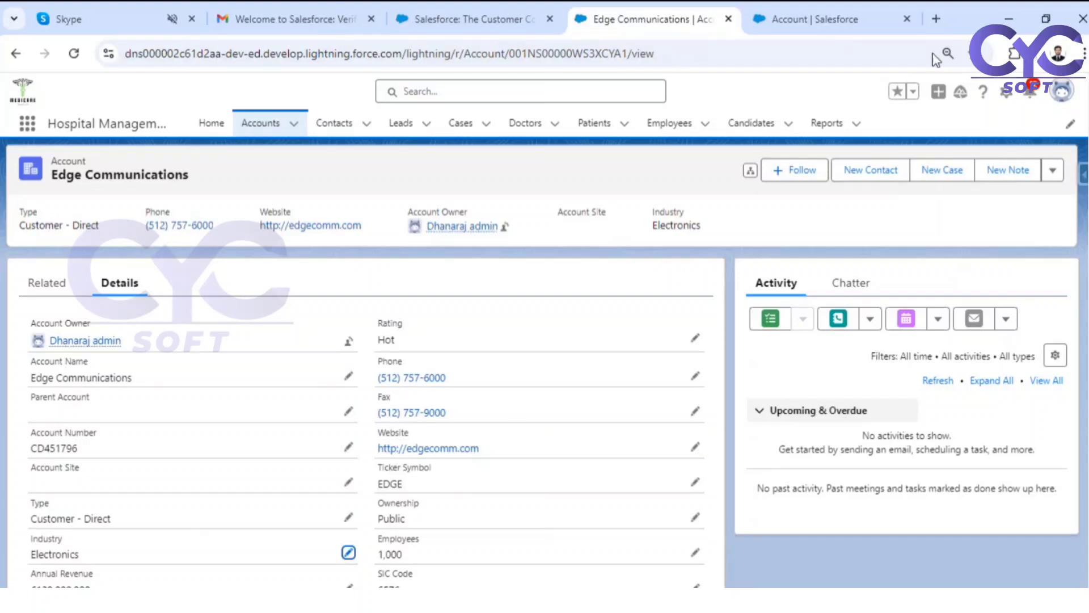
pyautogui.click(825, 17)
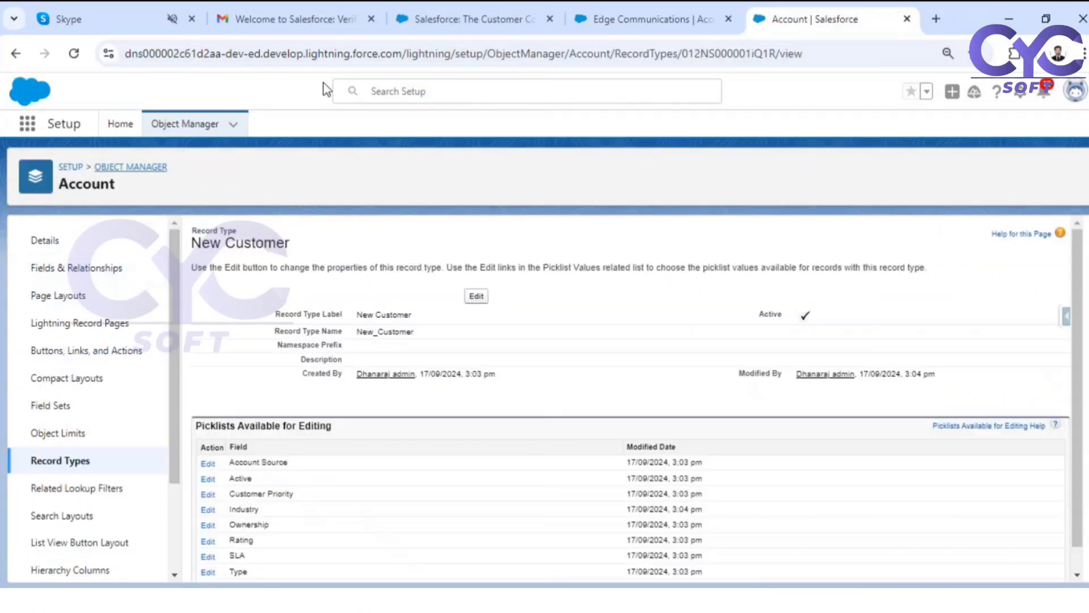
# - Switch to the Accounts list, reload it, look through the new account form for the New Customer record type, and close it
pyautogui.click(653, 19)
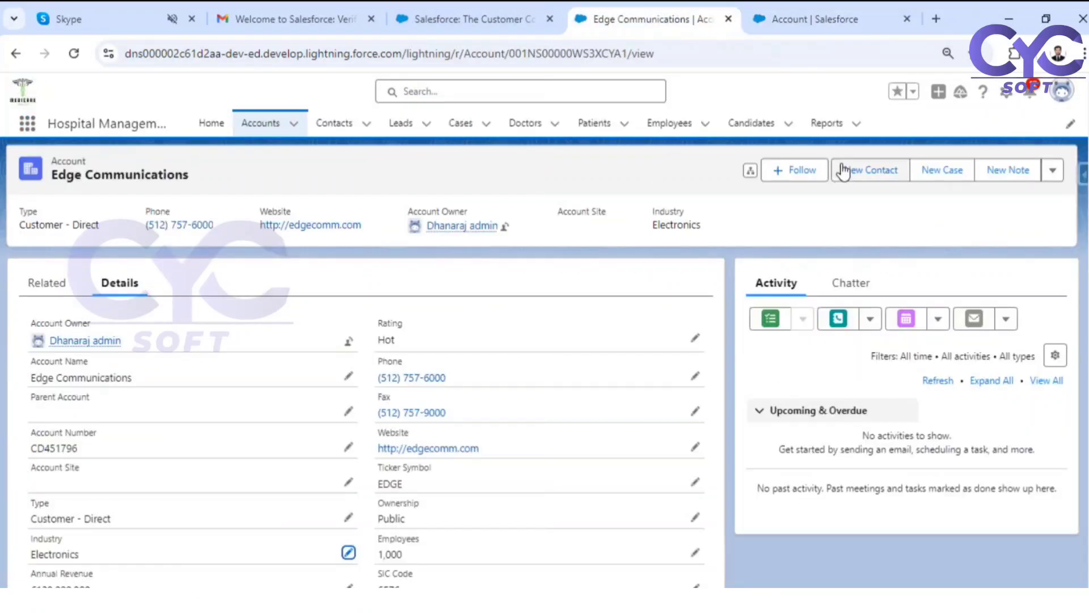
pyautogui.click(251, 127)
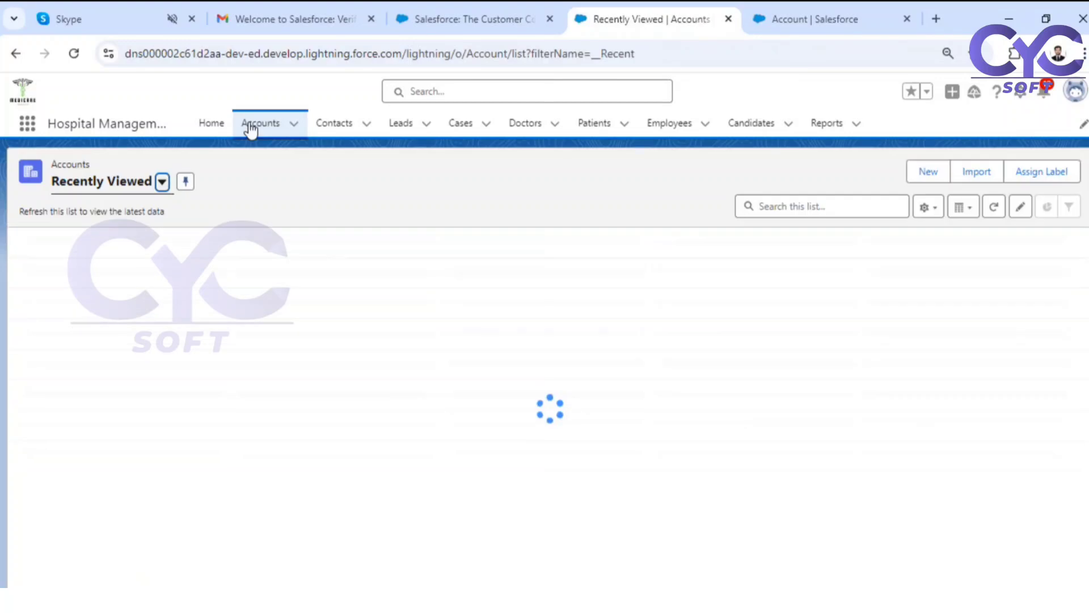
pyautogui.click(78, 52)
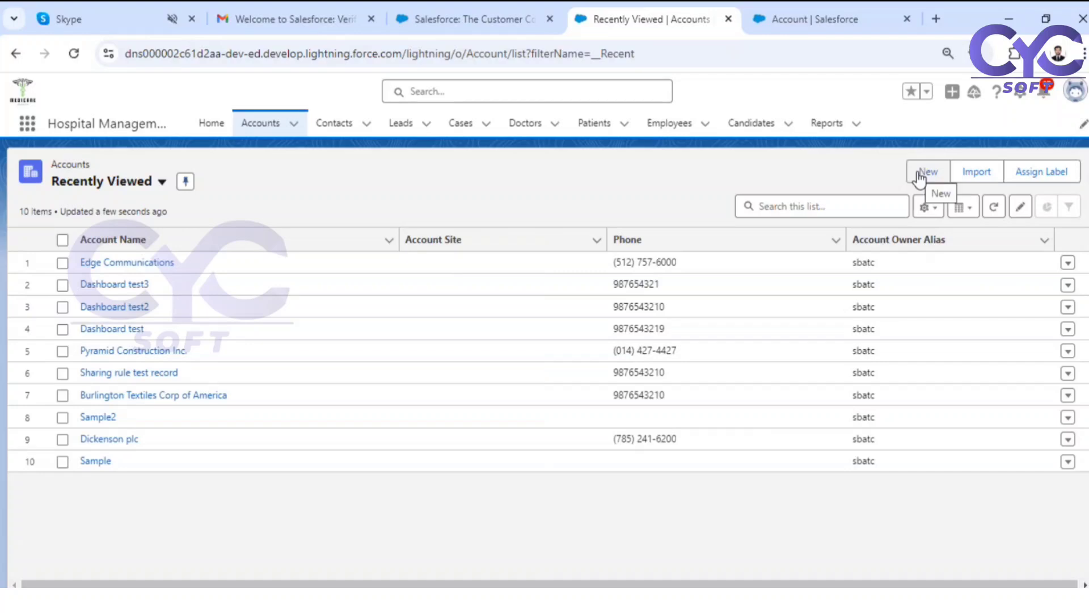
pyautogui.click(920, 178)
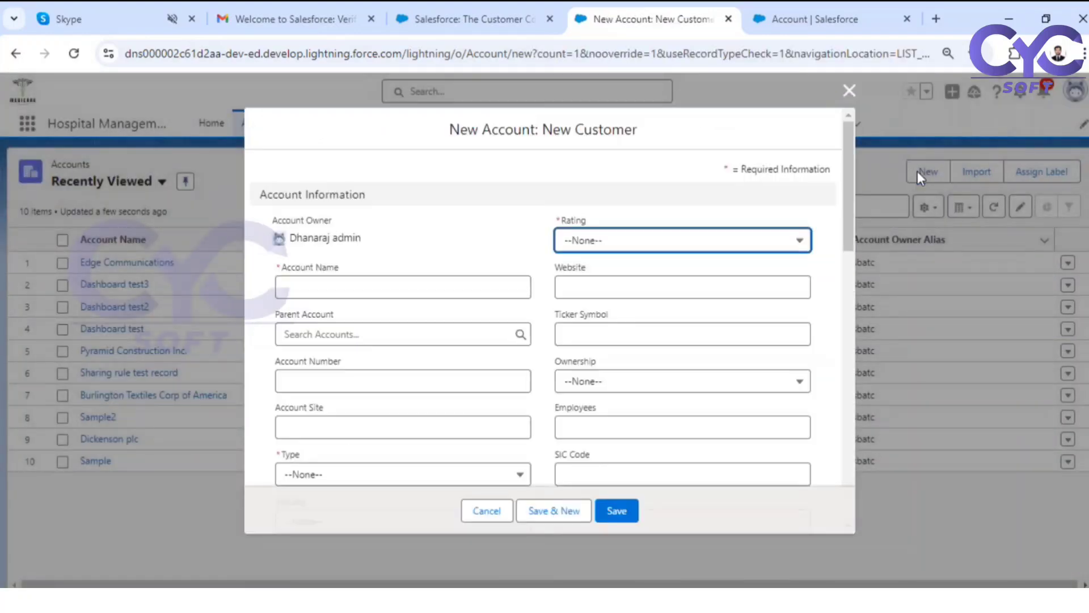
pyautogui.scroll(-10, 539, 338)
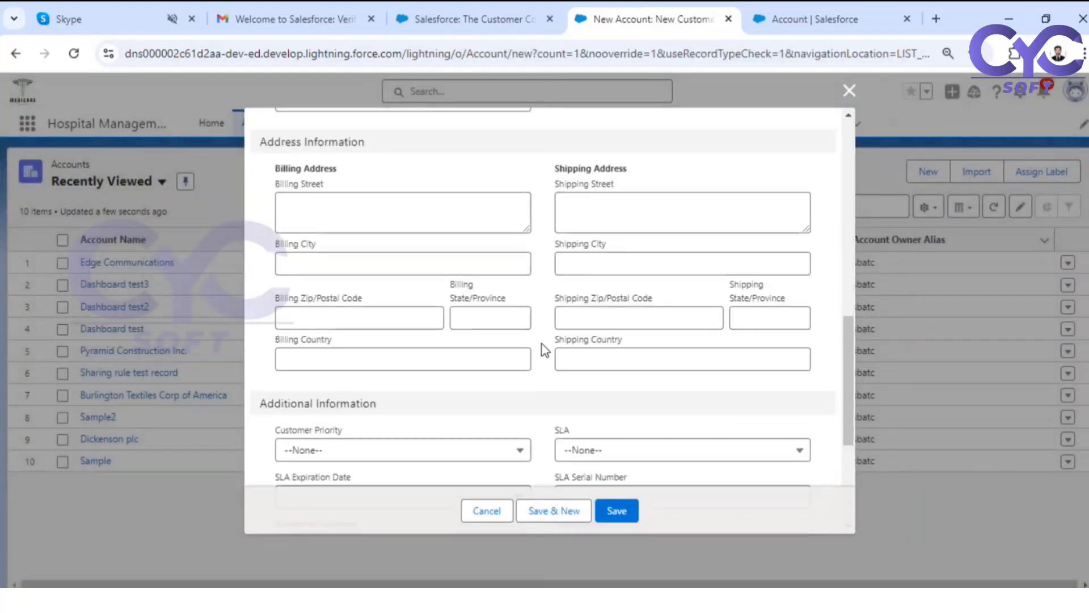
pyautogui.scroll(10, 544, 349)
pyautogui.click(849, 91)
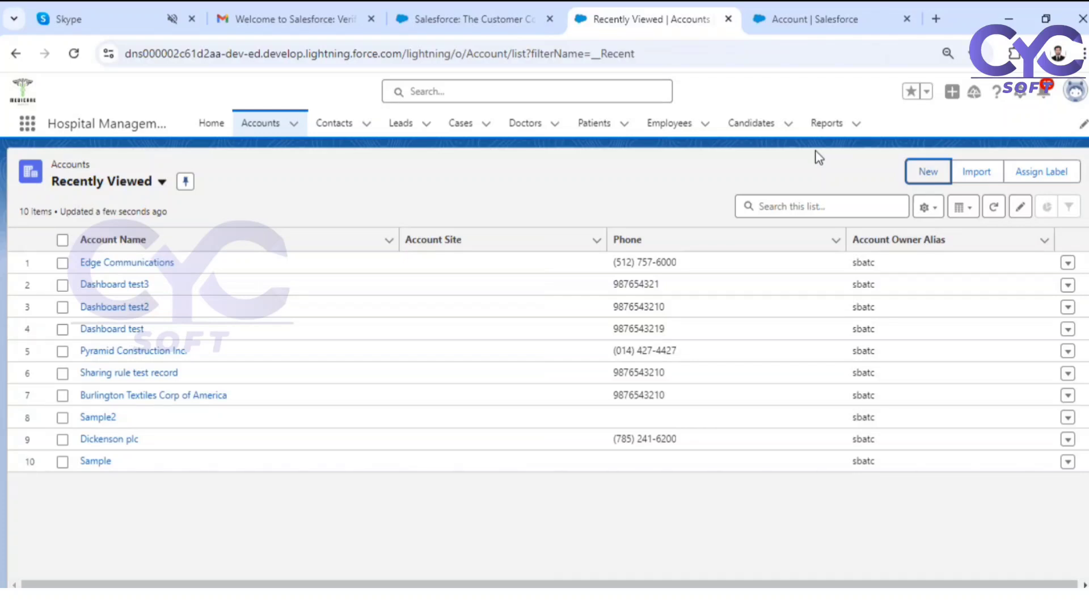
pyautogui.click(924, 169)
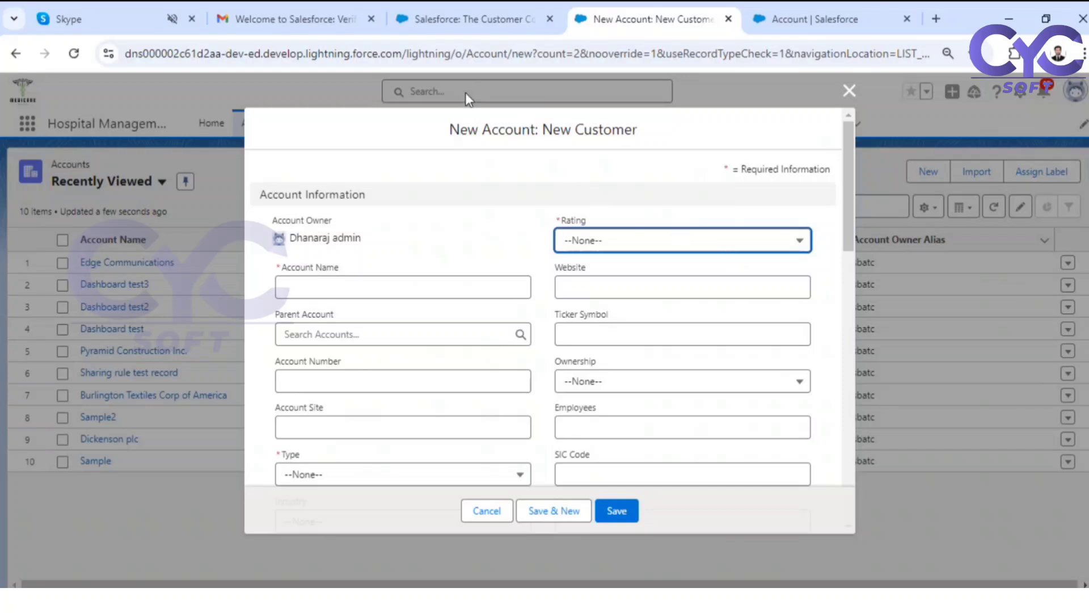
pyautogui.click(849, 91)
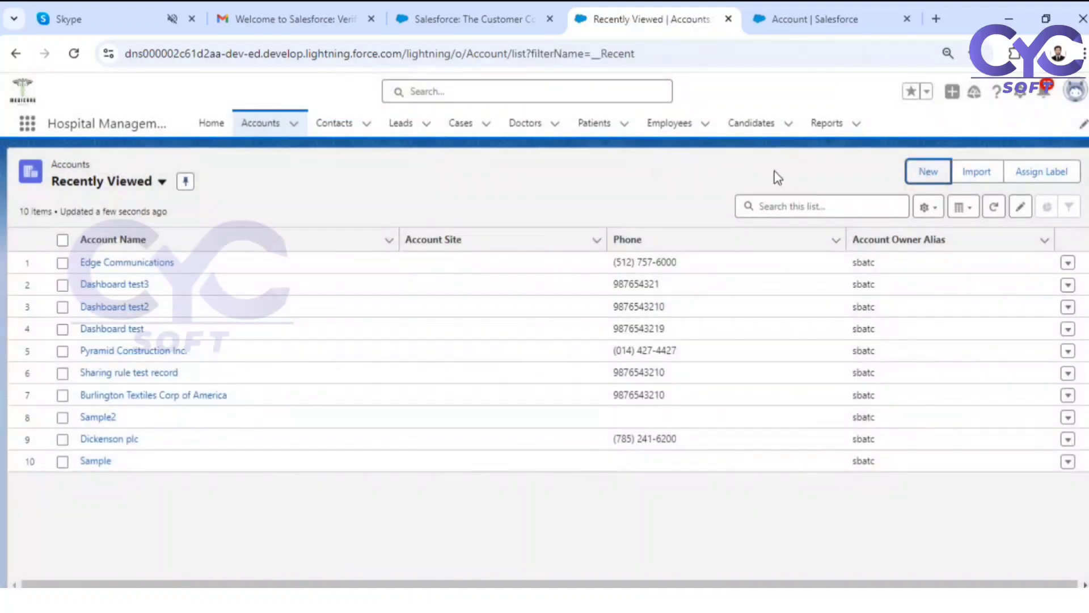
# - Start a new account from the Accounts list, set its Rating to Hot and fill in the account name
pyautogui.click(257, 124)
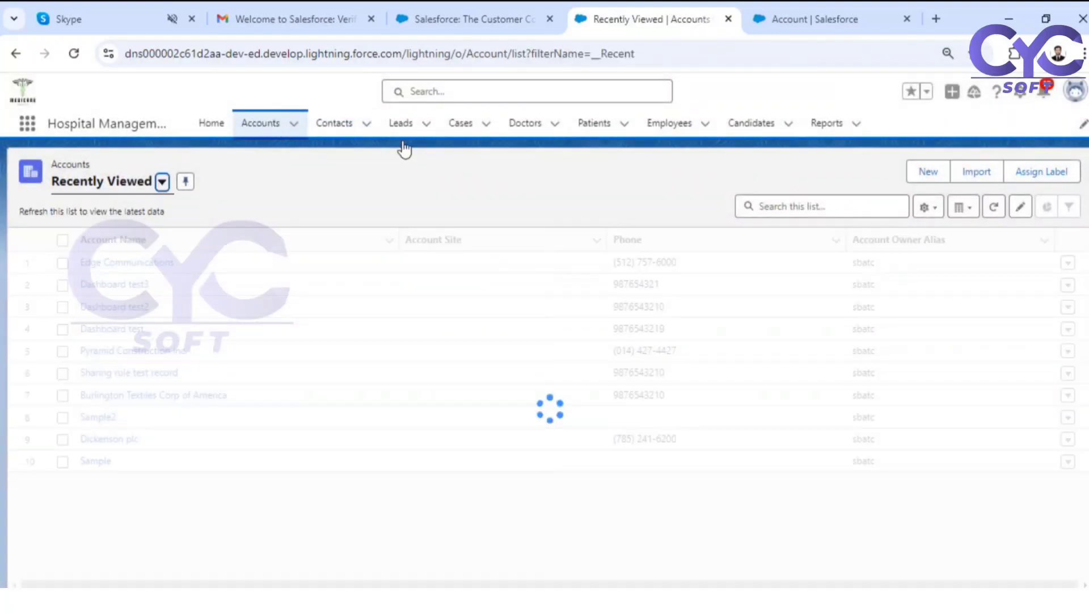
pyautogui.click(923, 173)
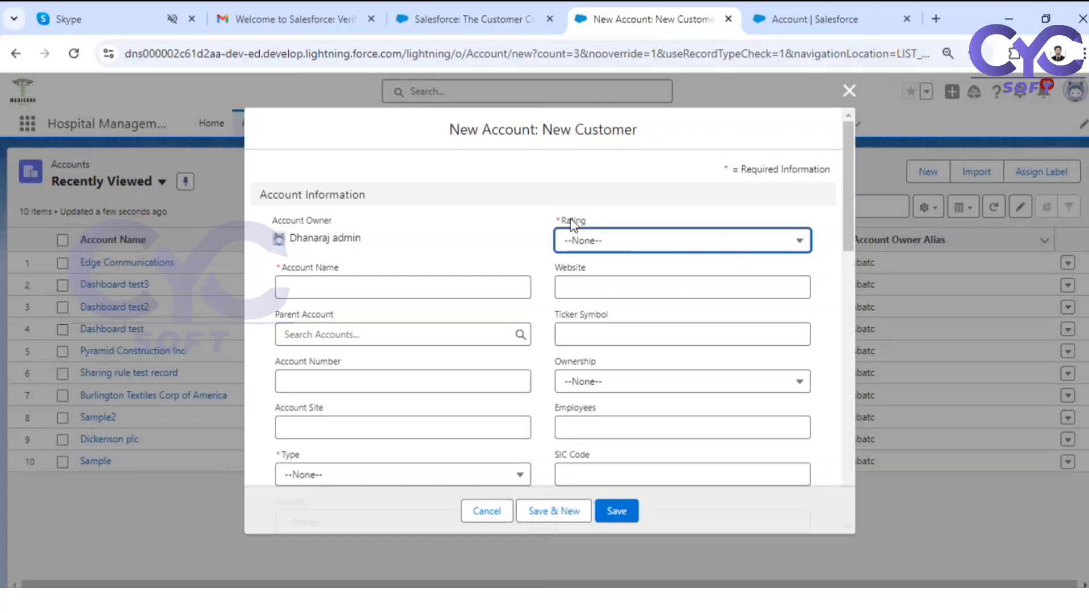
pyautogui.moveTo(539, 127); pyautogui.dragTo(627, 134)
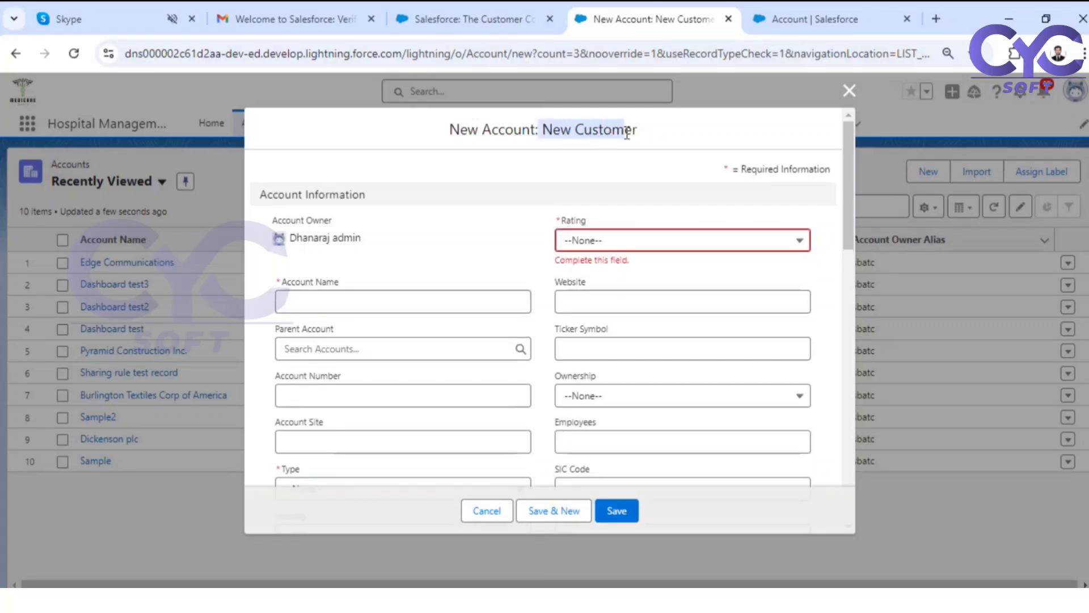
pyautogui.click(660, 250)
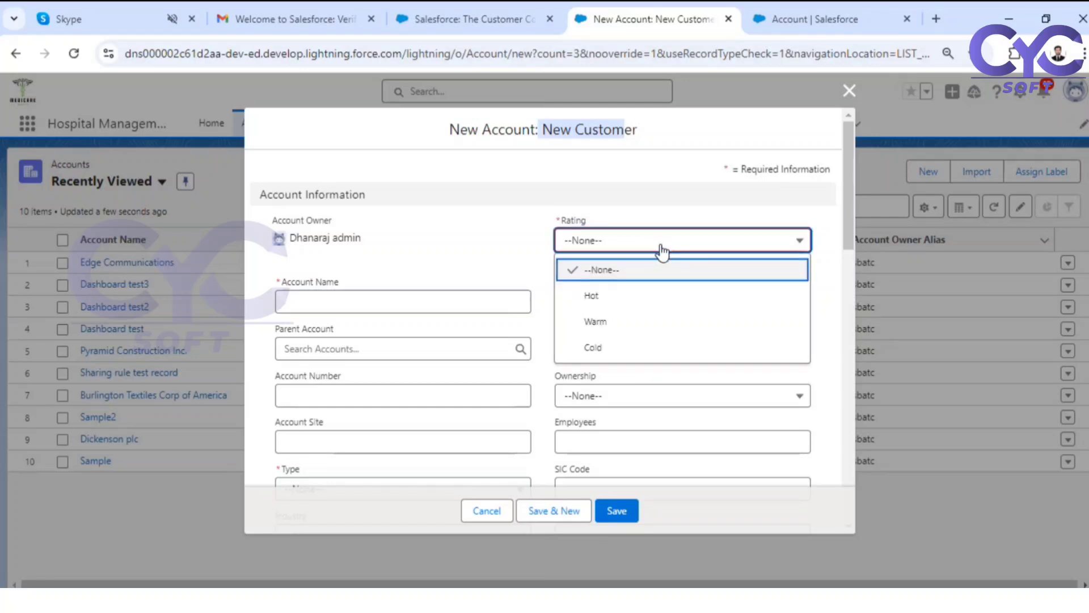
pyautogui.click(613, 296)
pyautogui.click(321, 302)
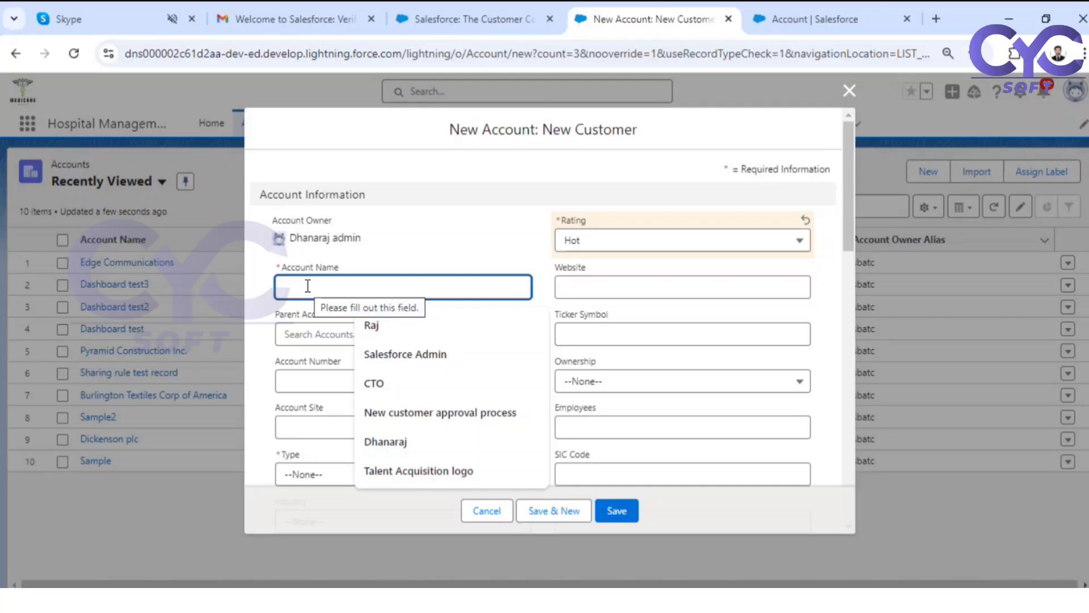
pyautogui.click(406, 332)
# - Set the new account's Type to Prospect and its Industry to Banking
pyautogui.scroll(-2, 383, 372)
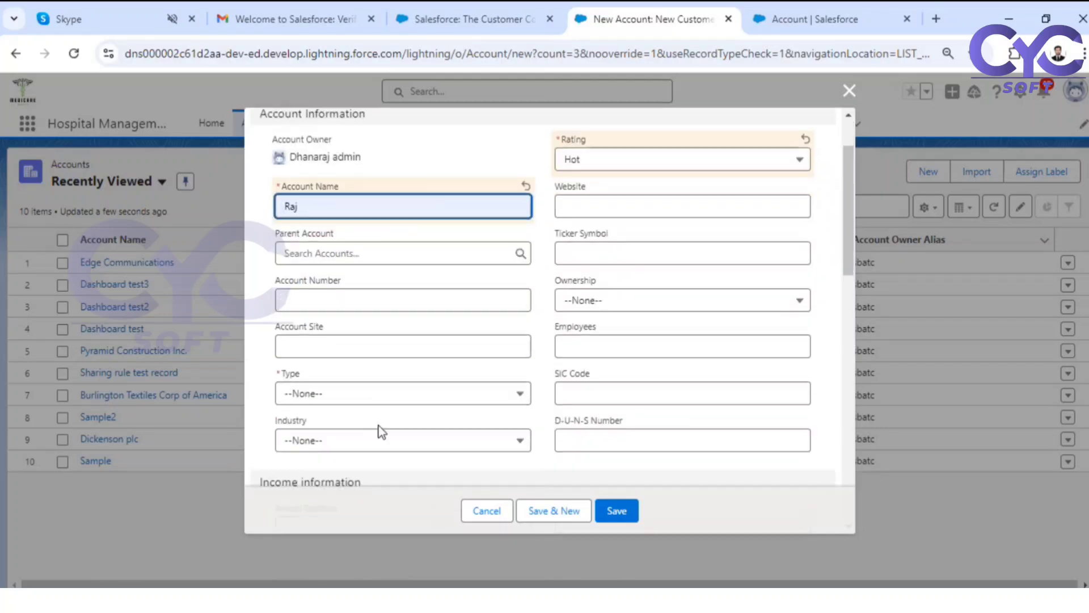
pyautogui.click(377, 394)
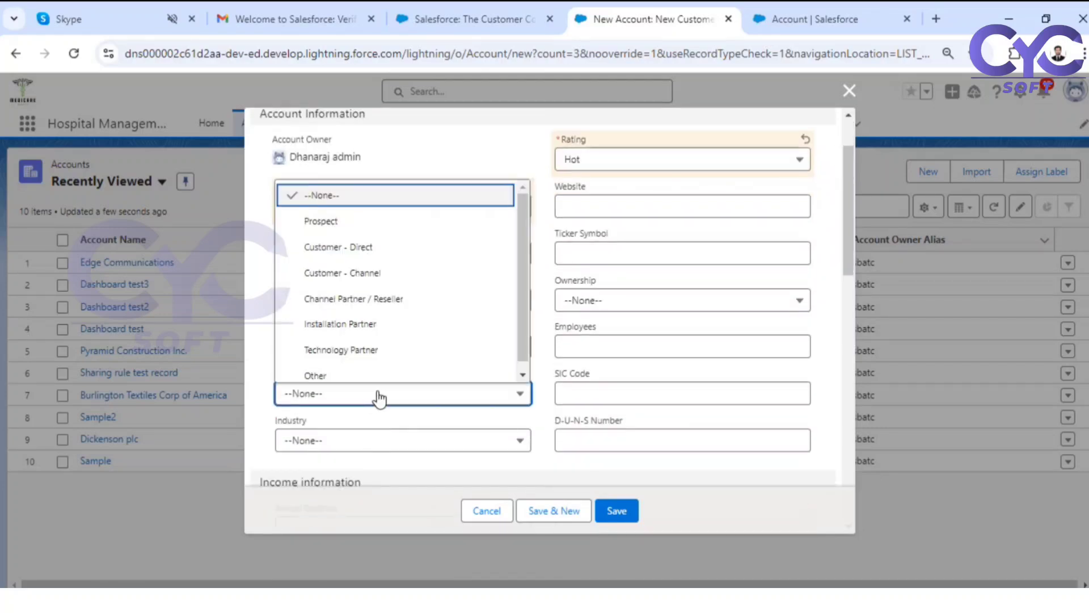
pyautogui.click(362, 222)
pyautogui.click(329, 446)
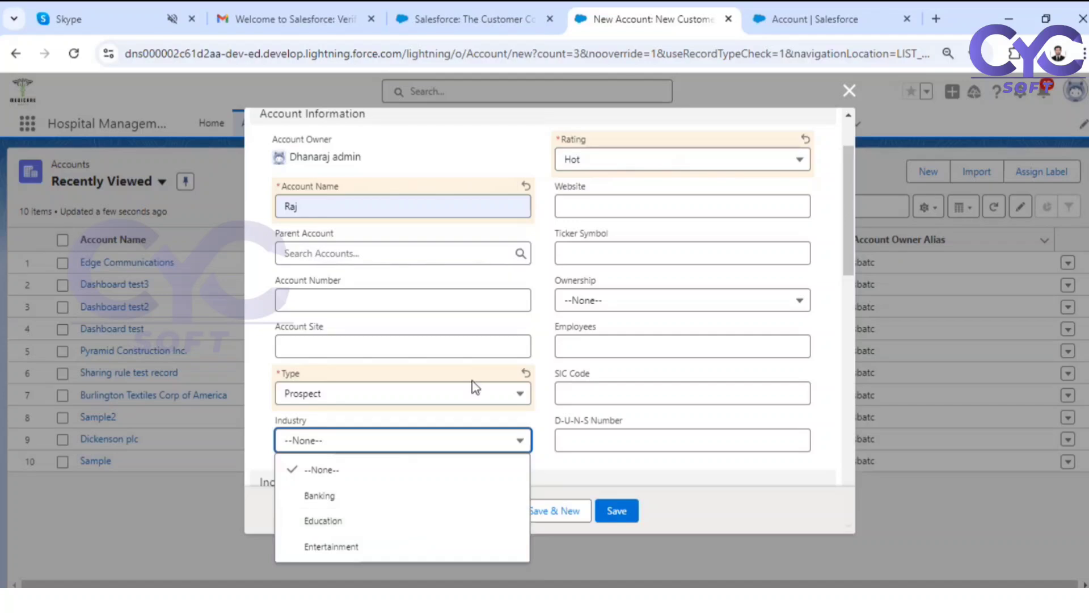
pyautogui.scroll(3, 539, 238)
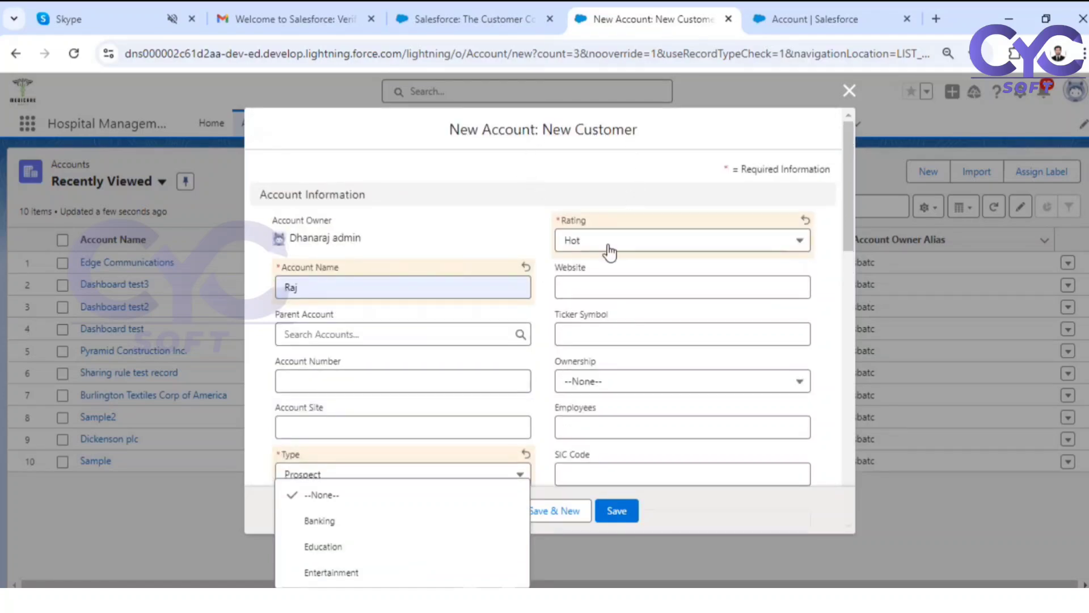
pyautogui.scroll(-3, 444, 428)
pyautogui.click(340, 335)
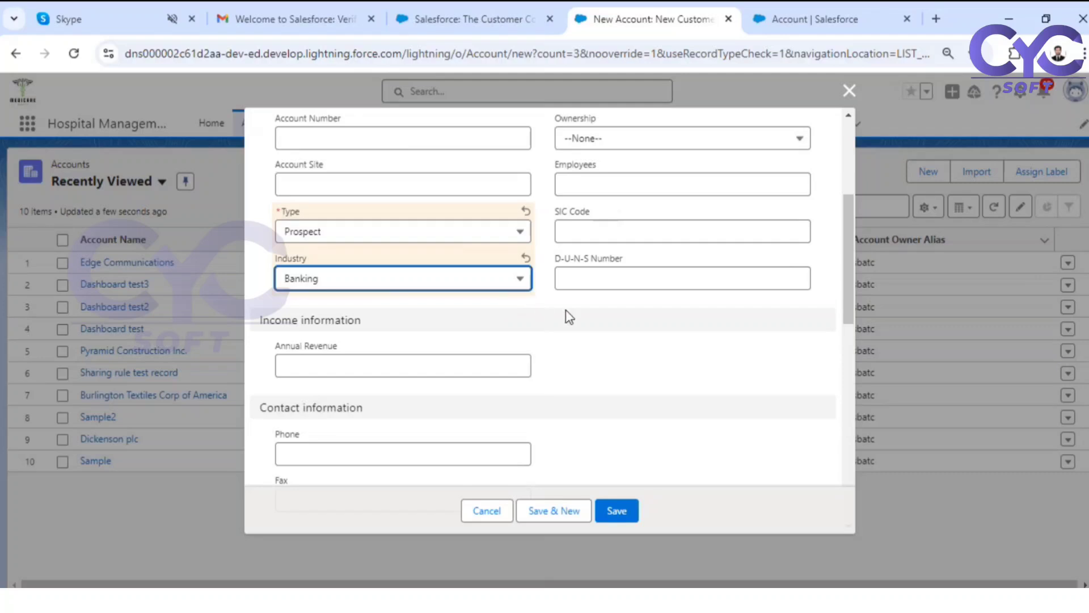
# - Set the new account's Annual Revenue to 500000 and fill in its phone number
pyautogui.click(554, 263)
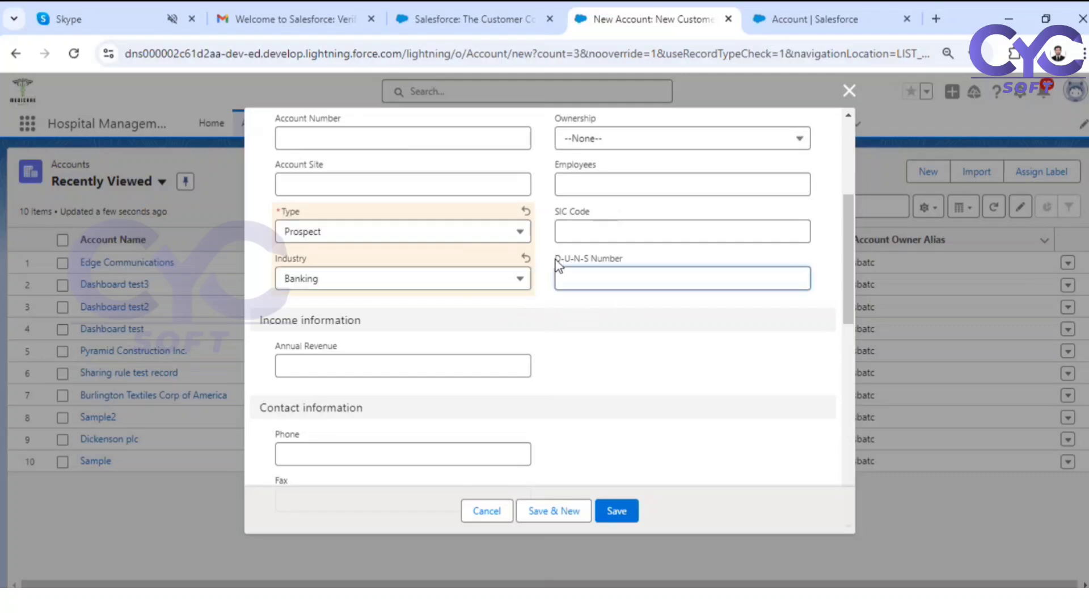
pyautogui.moveTo(554, 259); pyautogui.dragTo(626, 258)
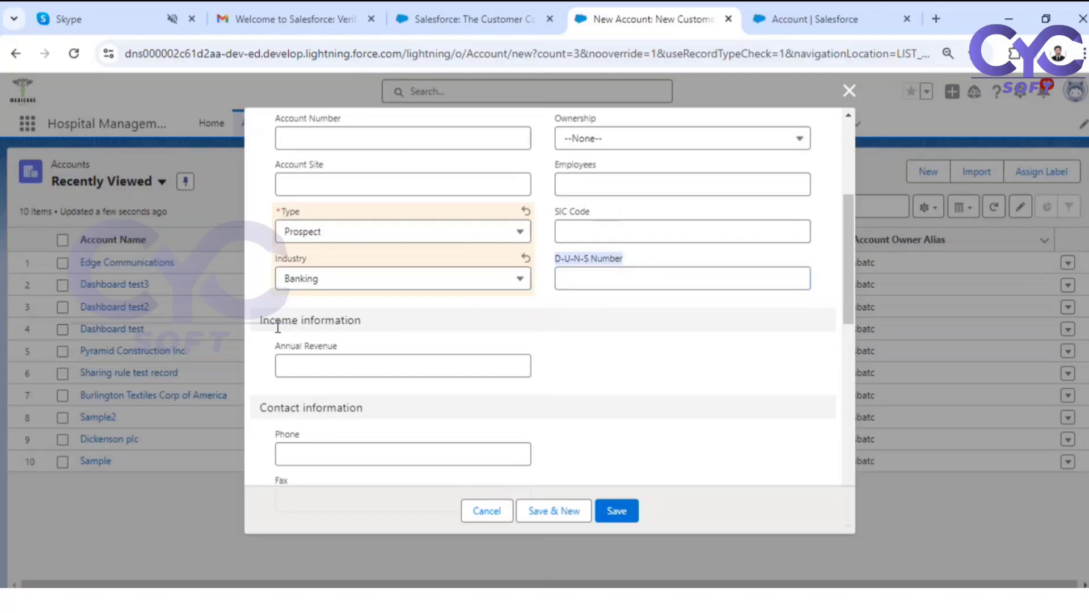
pyautogui.moveTo(276, 348); pyautogui.dragTo(340, 347)
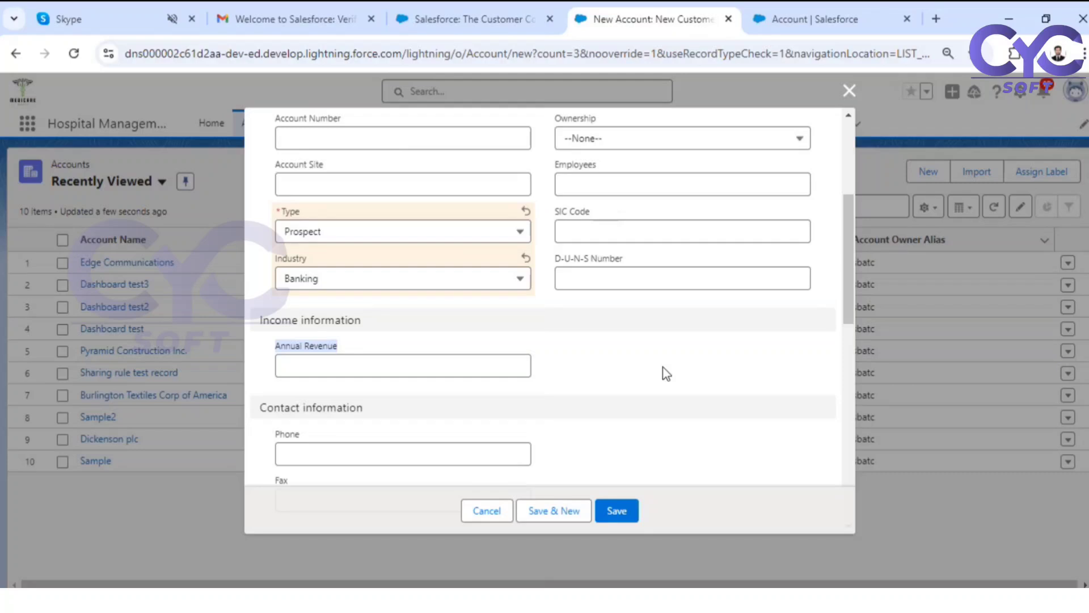
pyautogui.click(319, 363)
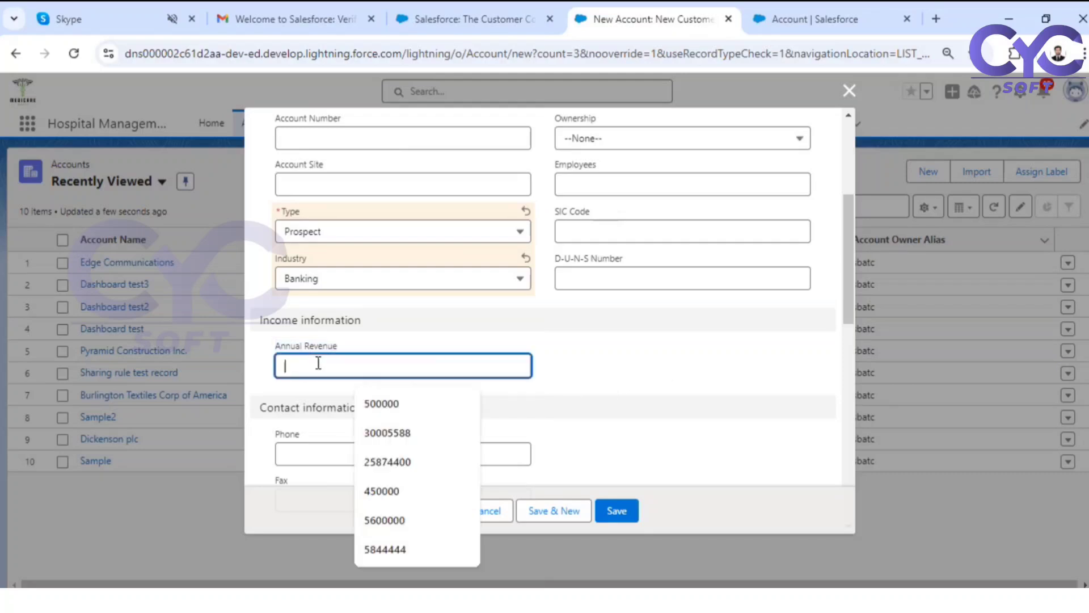
pyautogui.click(401, 403)
pyautogui.click(688, 391)
pyautogui.scroll(-5, 601, 389)
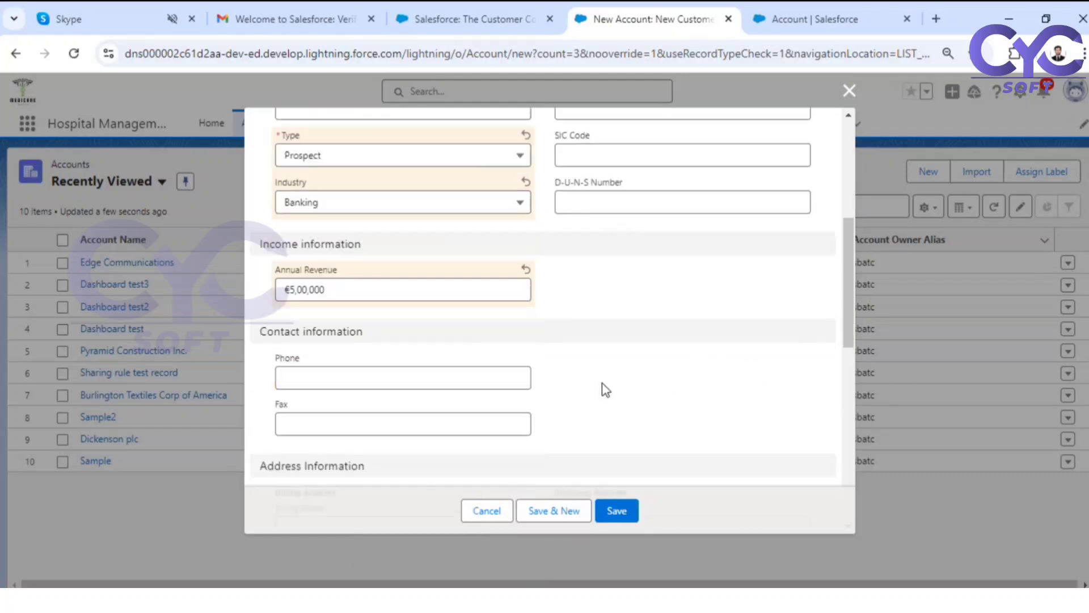
pyautogui.click(377, 203)
pyautogui.click(410, 253)
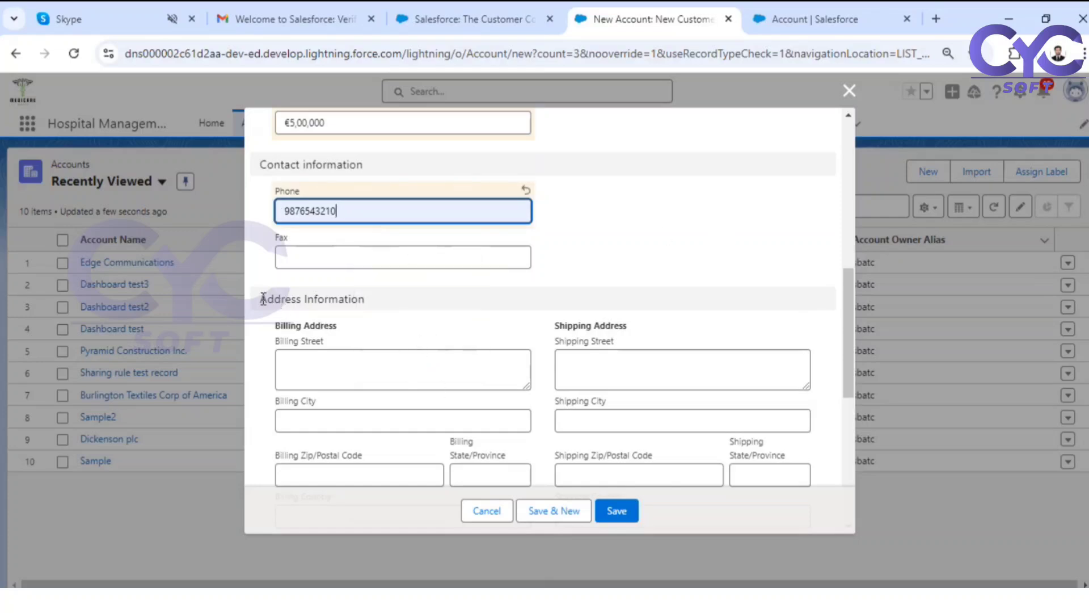
# - Set Customer Priority to High and Active to Yes in the account's additional information
pyautogui.moveTo(260, 299); pyautogui.dragTo(384, 321)
pyautogui.scroll(-4, 384, 321)
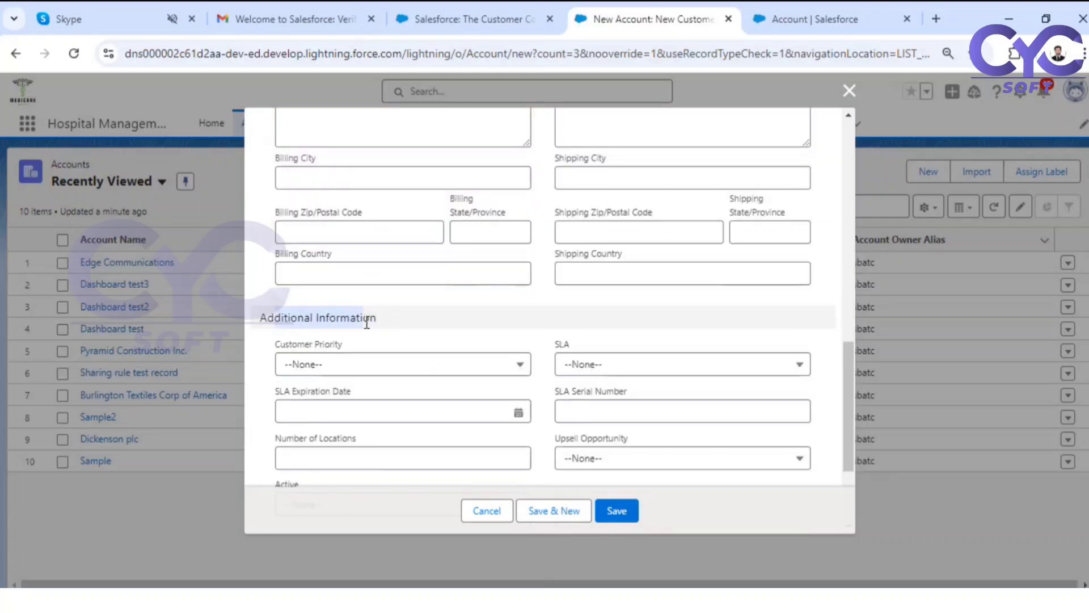
pyautogui.click(377, 365)
pyautogui.click(352, 420)
pyautogui.scroll(-3, 341, 420)
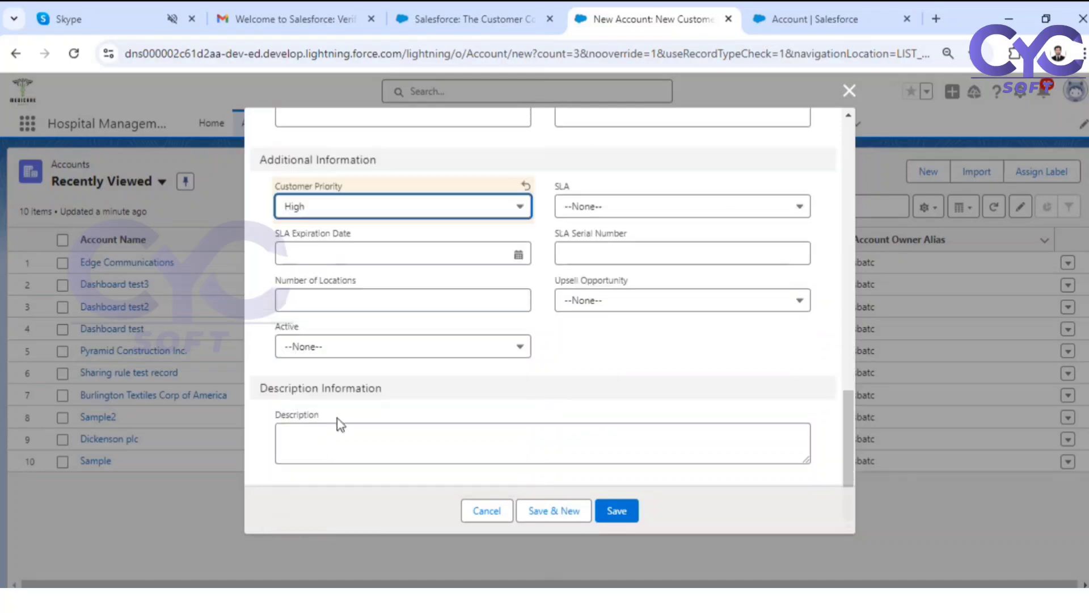
pyautogui.click(355, 347)
pyautogui.click(341, 427)
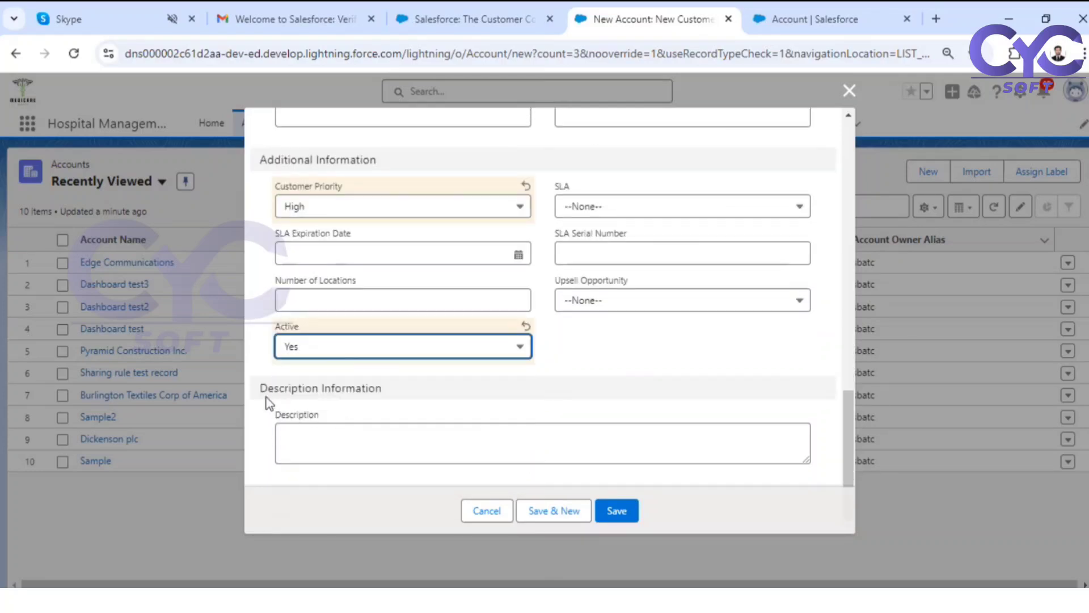
# - Check the filled-in fields of the new account form and save the account
pyautogui.scroll(2, 400, 394)
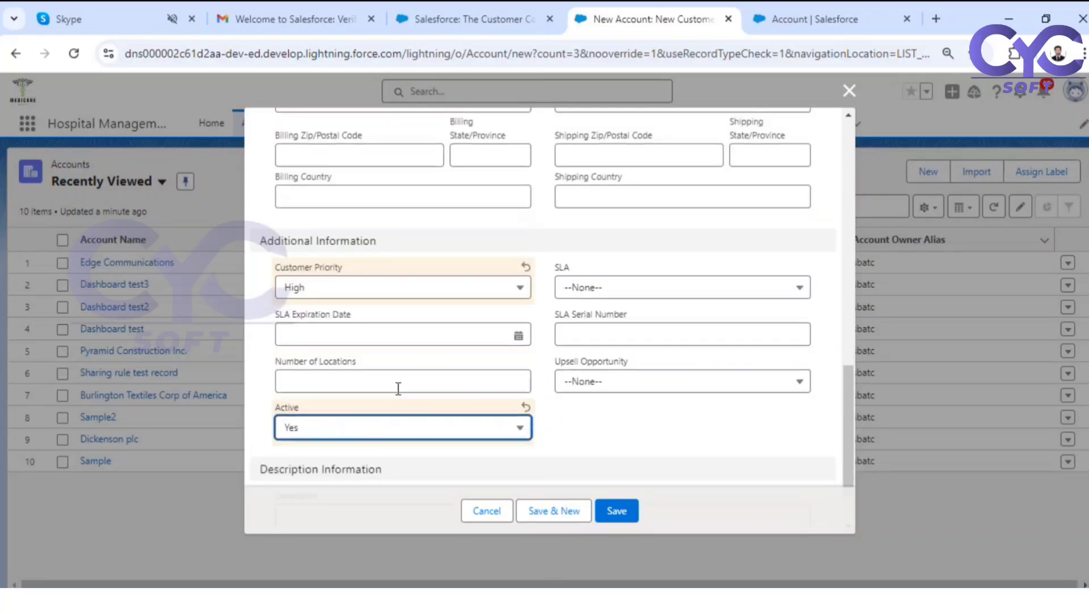
pyautogui.scroll(10, 400, 389)
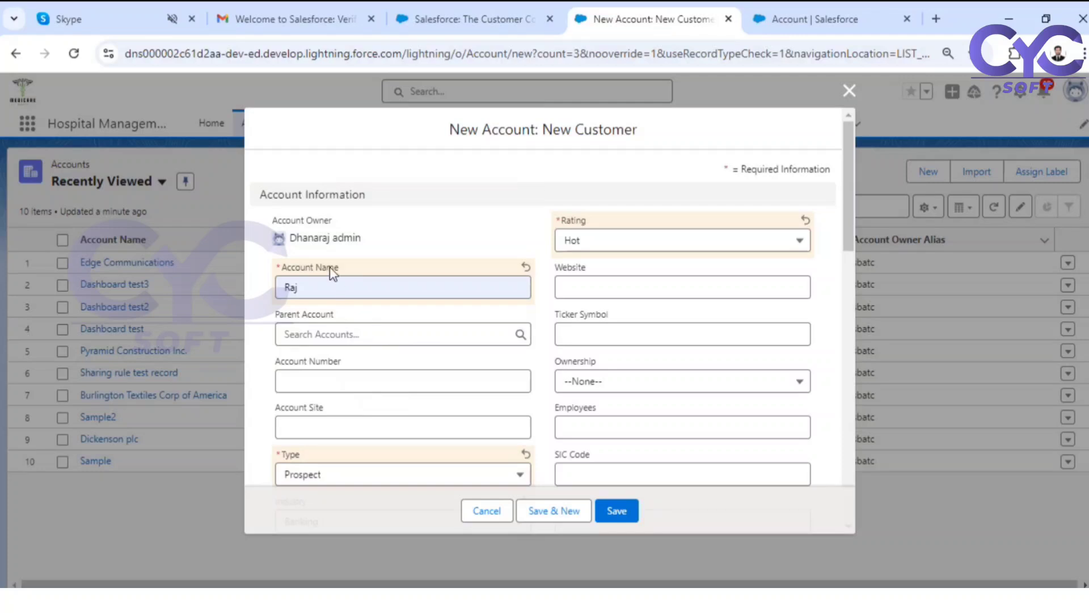
pyautogui.click(618, 512)
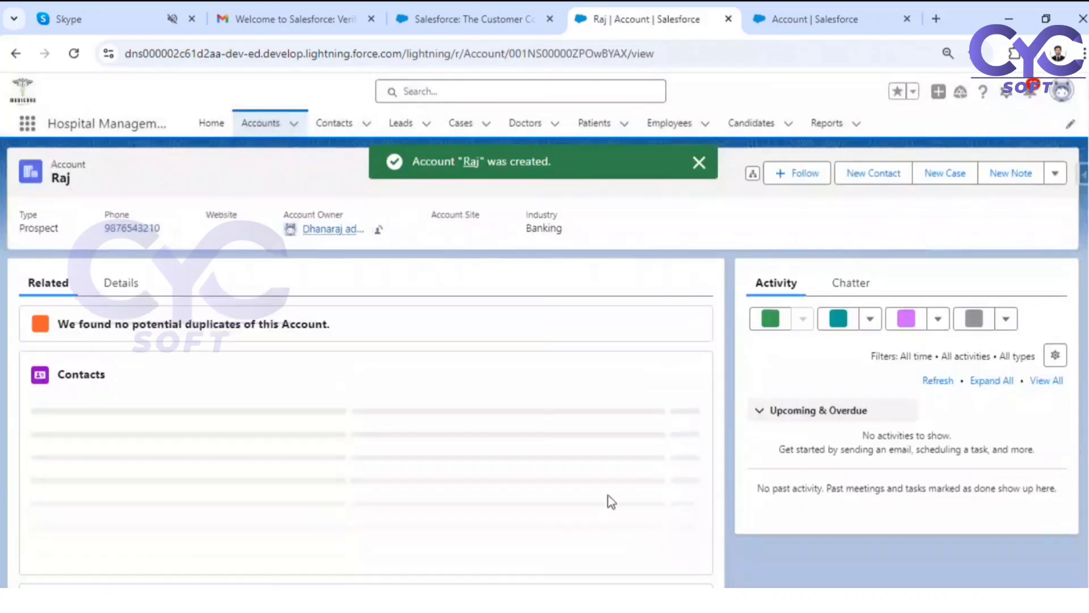
# - Examine the section layout in the new account's details, then return to the Accounts list
pyautogui.click(117, 281)
pyautogui.scroll(-2, 41, 258)
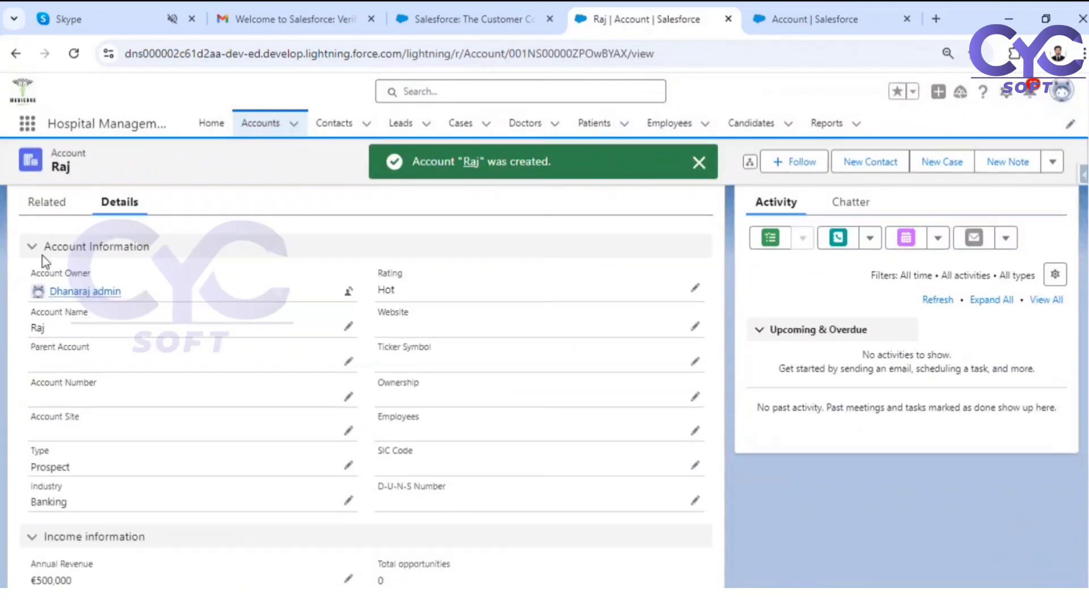
pyautogui.scroll(-3, 53, 257)
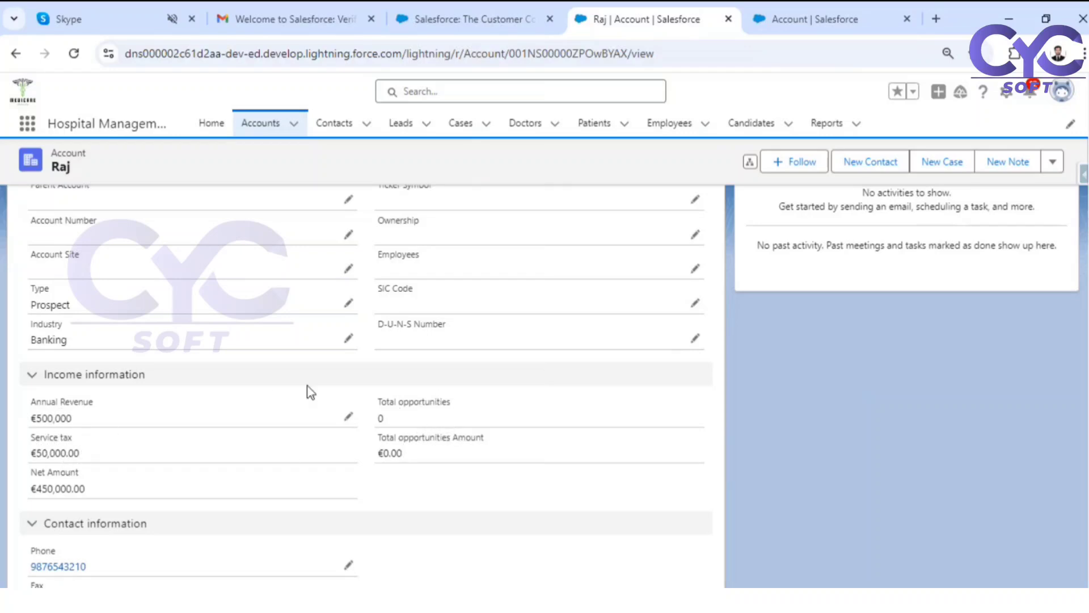
pyautogui.scroll(-3, 434, 351)
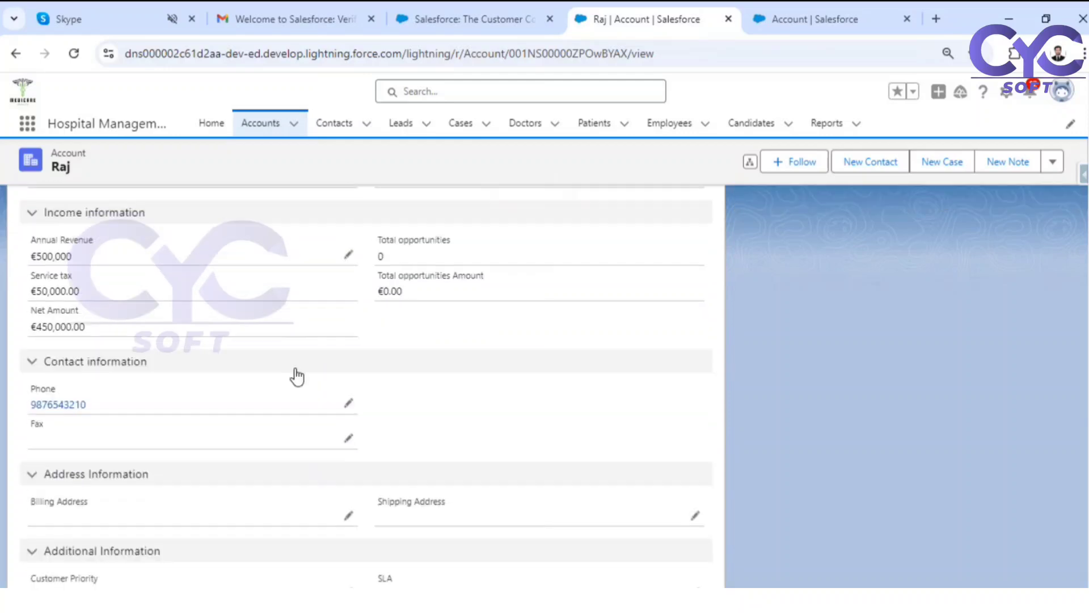
pyautogui.scroll(-3, 77, 416)
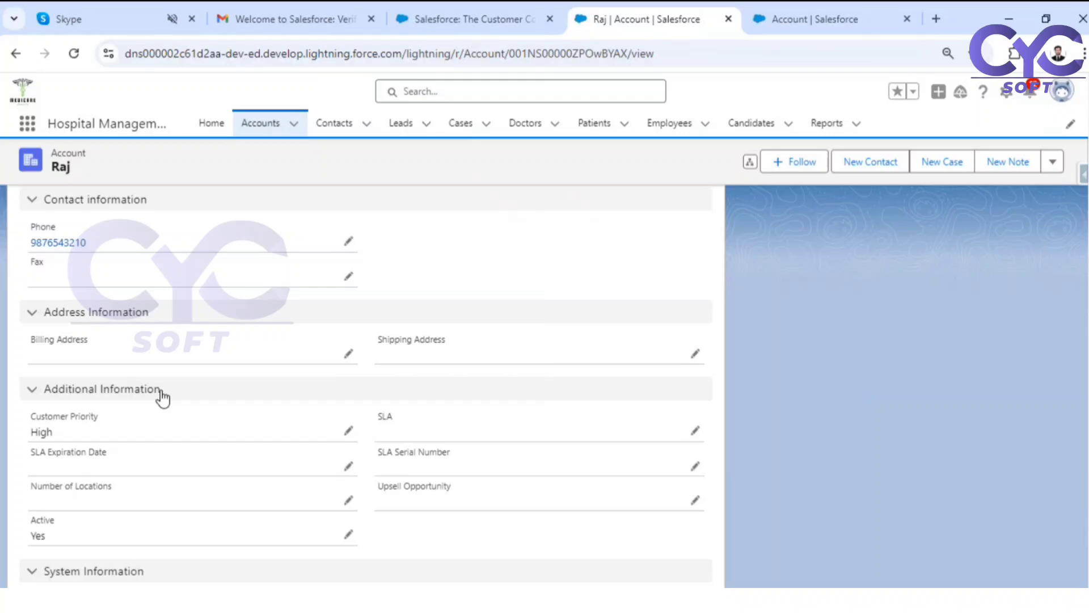
pyautogui.click(271, 127)
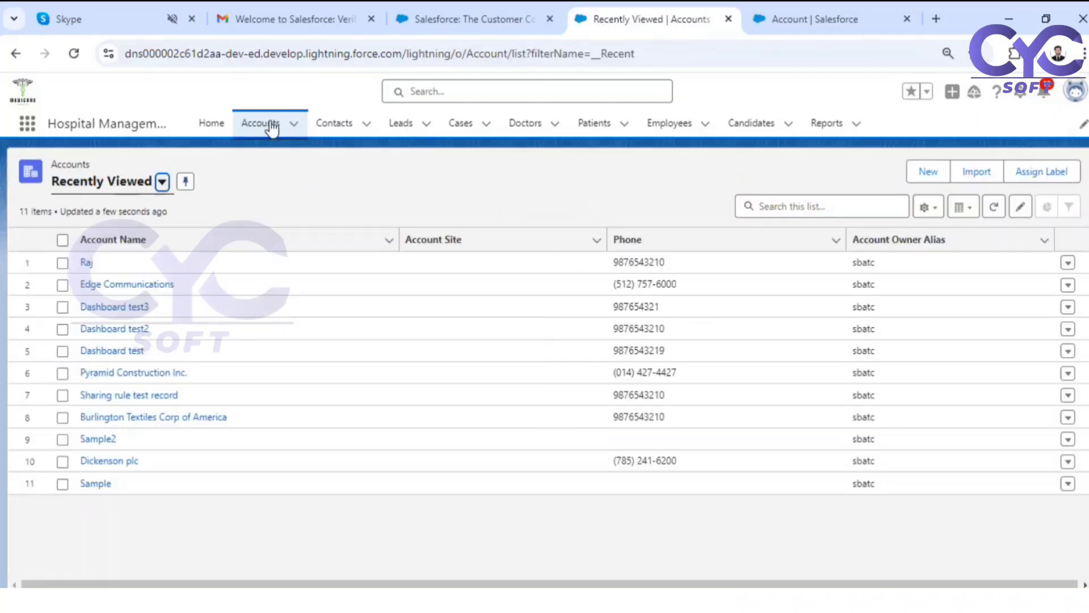
# - Open the Edge Communications account and the newly created account in separate browser tabs
pyautogui.rightClick(122, 283)
pyautogui.click(199, 297)
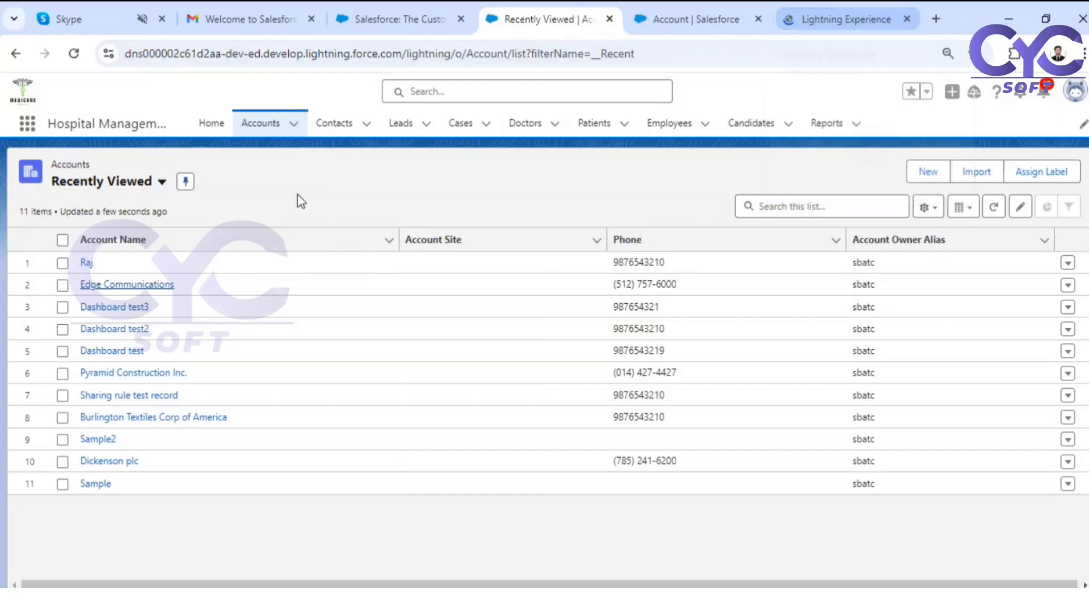
pyautogui.rightClick(86, 262)
pyautogui.click(147, 275)
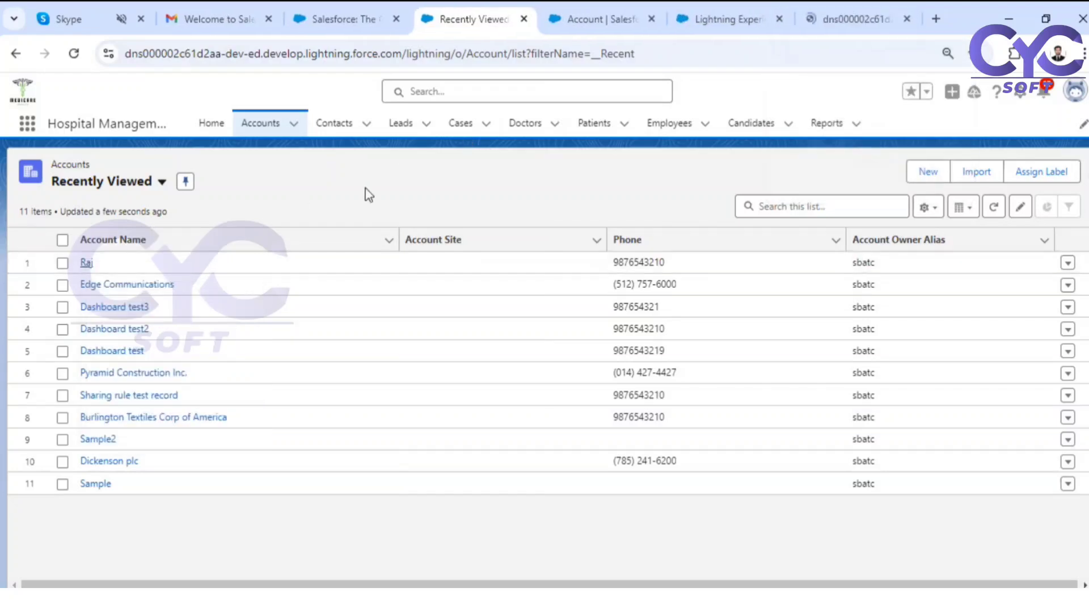
# - Examine how the fields are laid out in the Edge Communications account's details
pyautogui.click(704, 19)
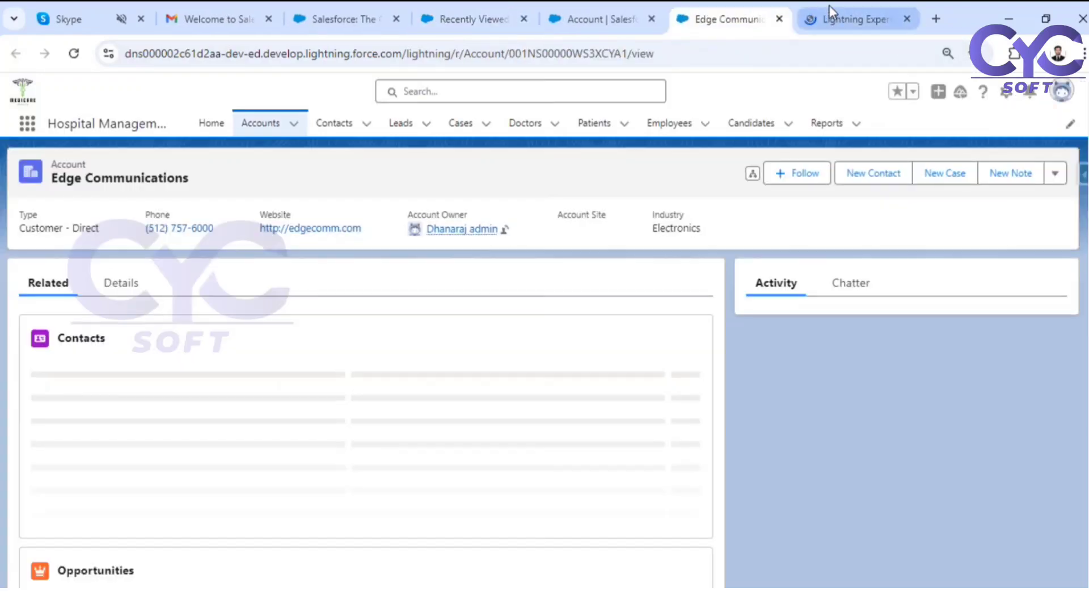
pyautogui.click(130, 283)
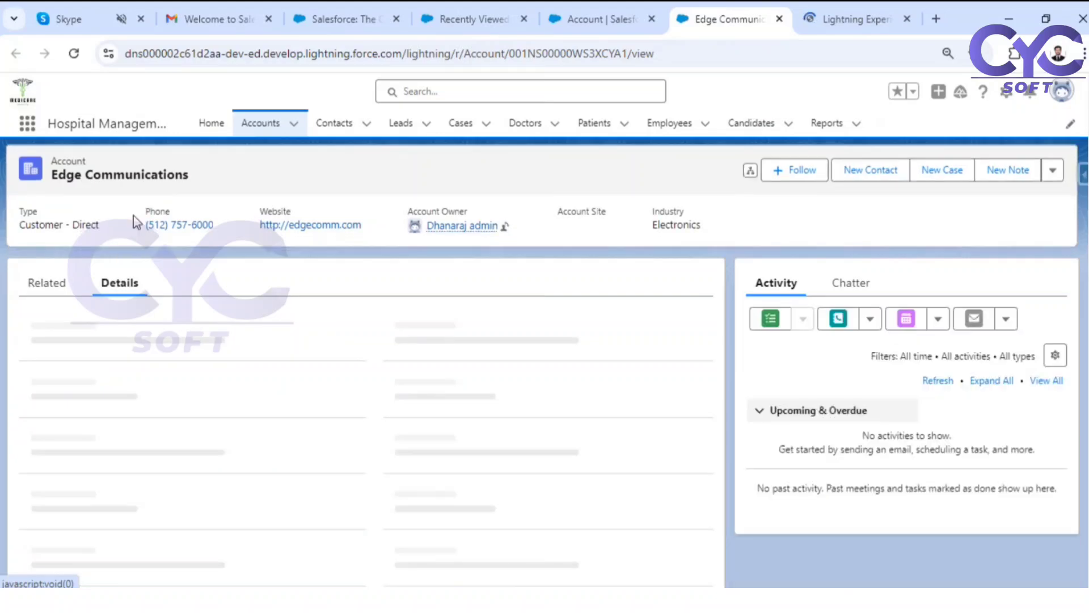
pyautogui.scroll(-5, 170, 292)
pyautogui.scroll(-3, 255, 324)
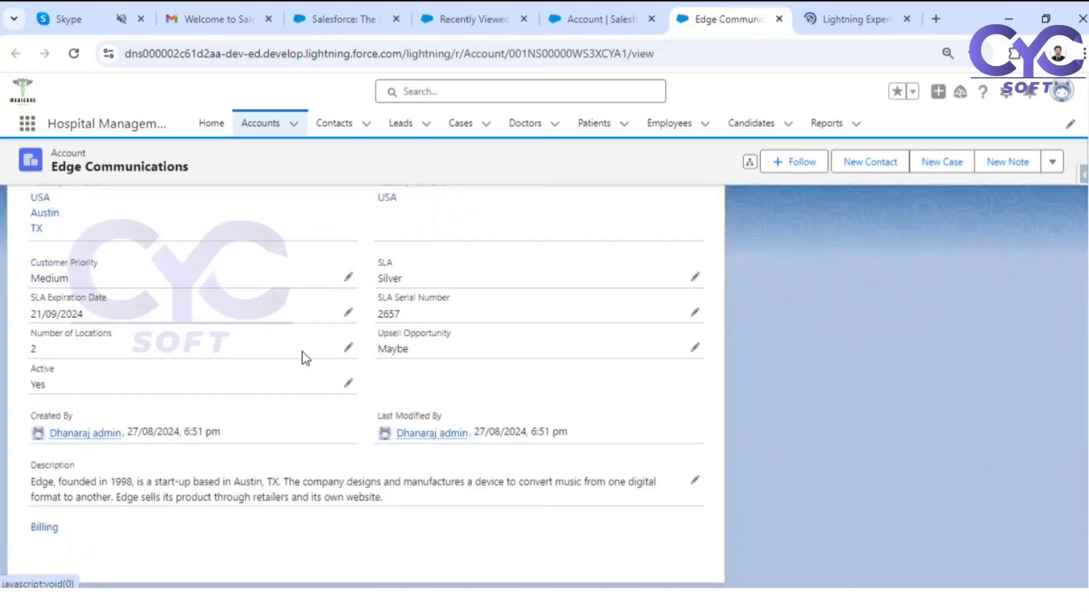
pyautogui.scroll(10, 280, 389)
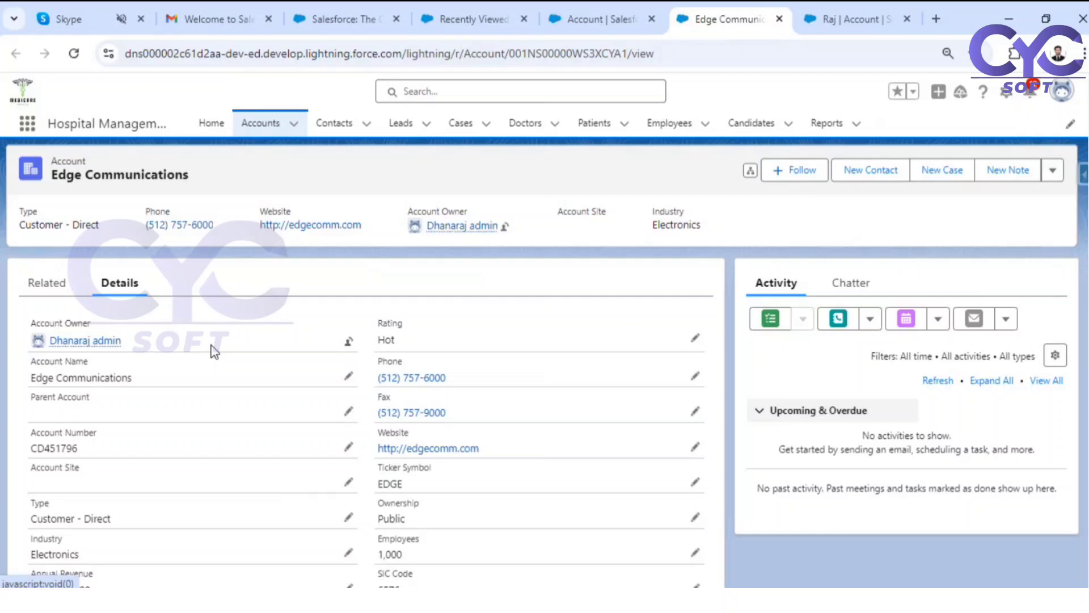
# - Examine the sections in the newly created account's details for comparison, then view its related lists
pyautogui.click(837, 13)
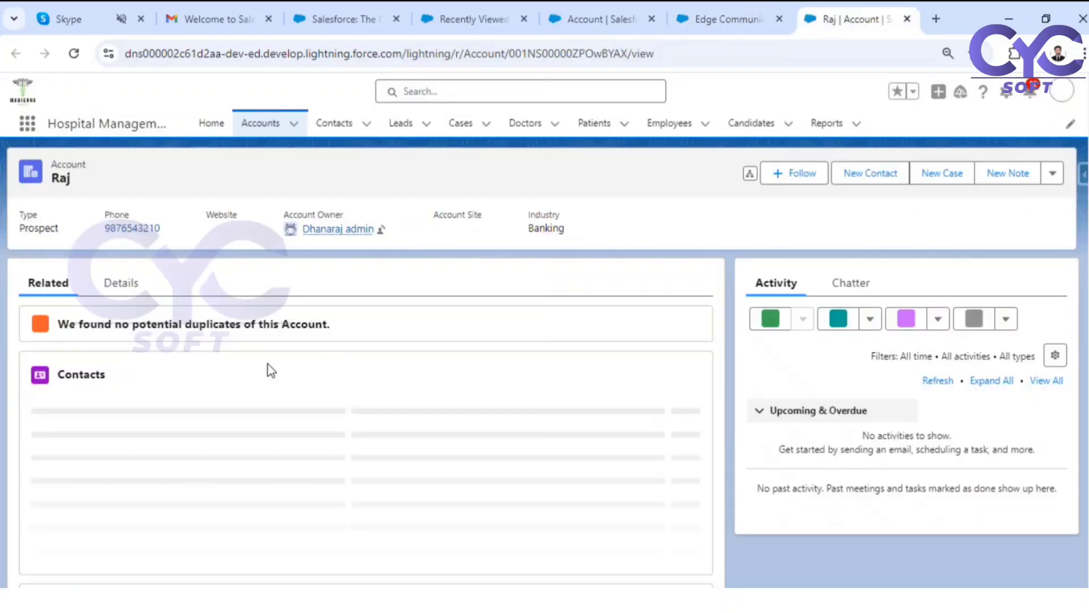
pyautogui.click(121, 284)
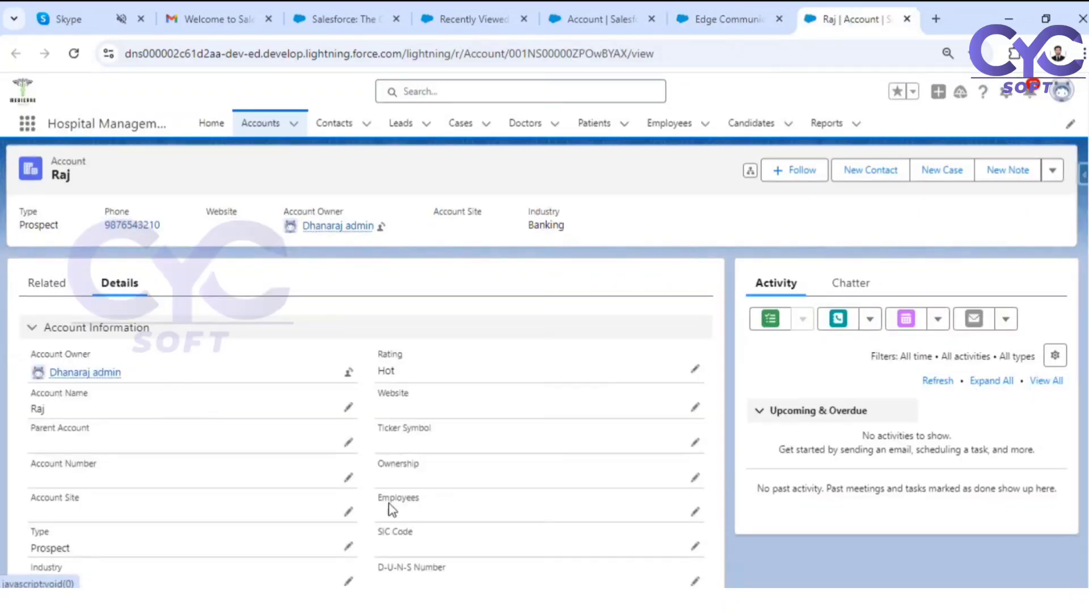
pyautogui.scroll(-2, 117, 291)
pyautogui.scroll(-3, 151, 336)
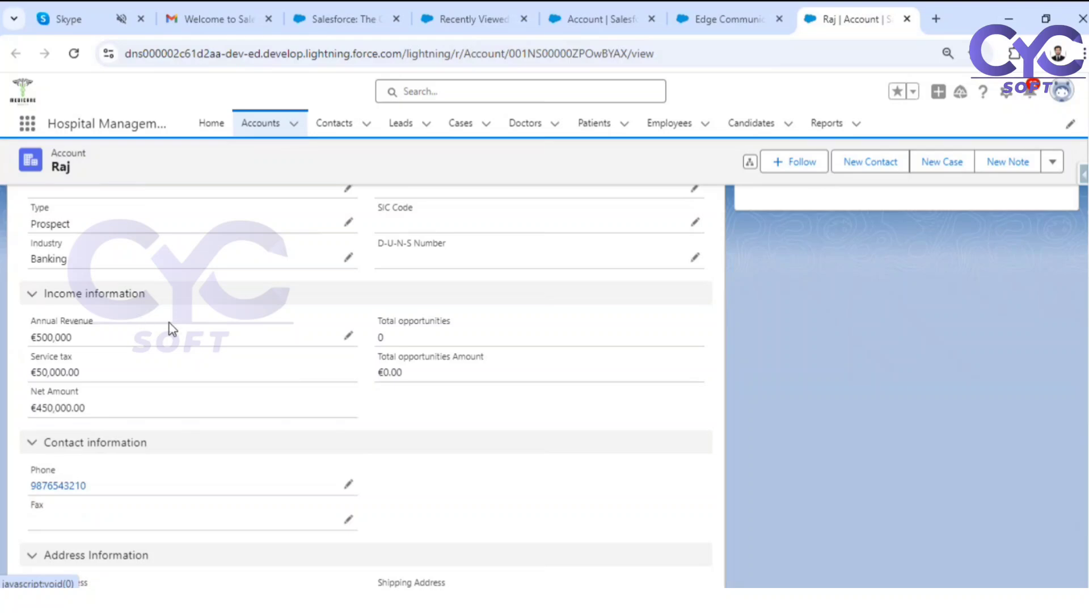
pyautogui.scroll(-5, 170, 328)
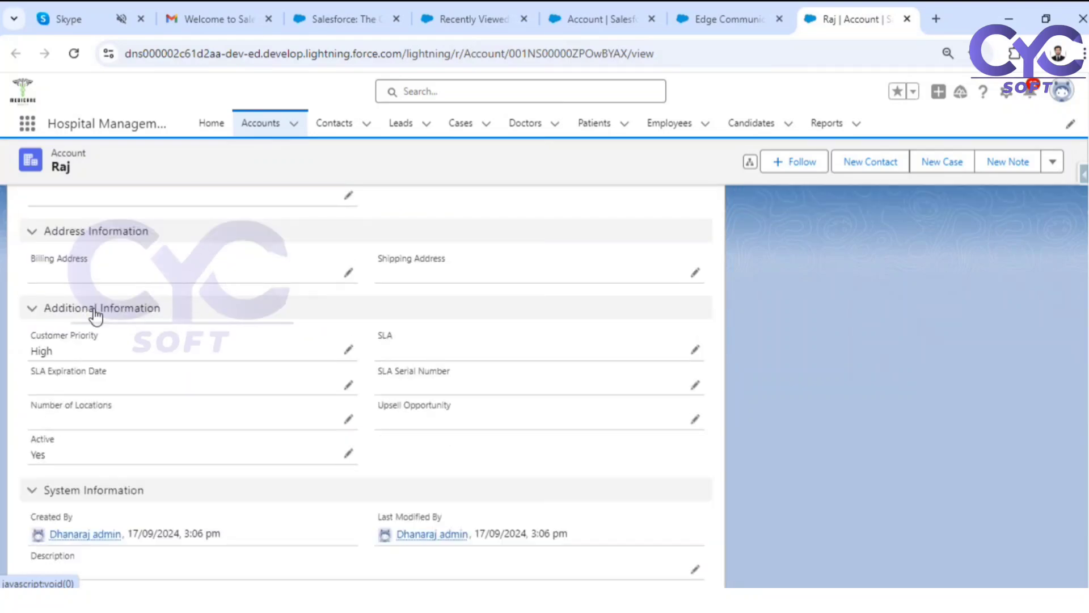
pyautogui.scroll(-1, 397, 325)
pyautogui.scroll(8, 495, 330)
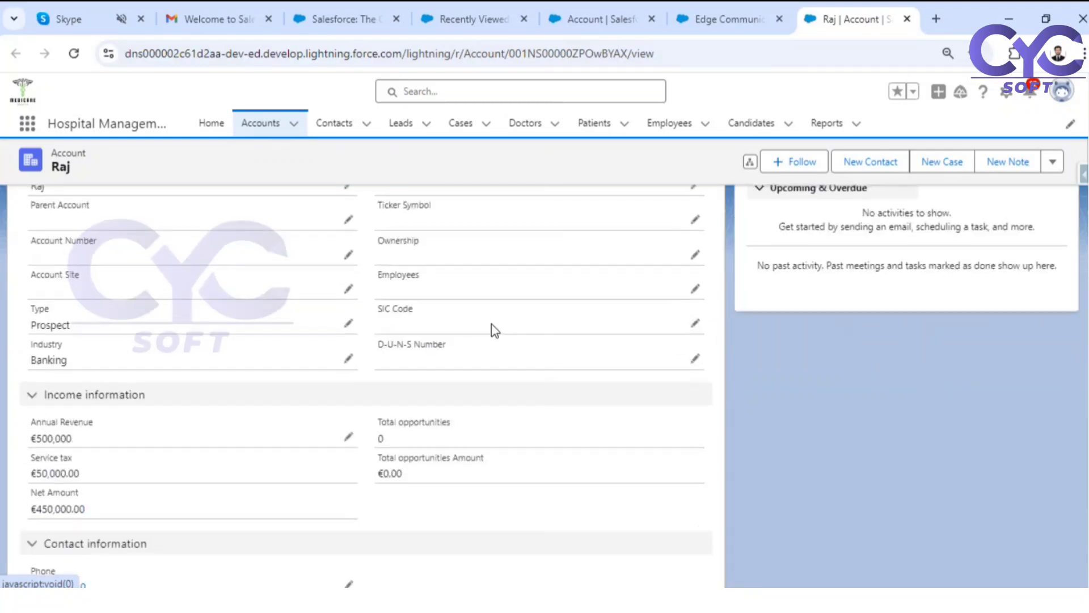
pyautogui.scroll(4, 495, 330)
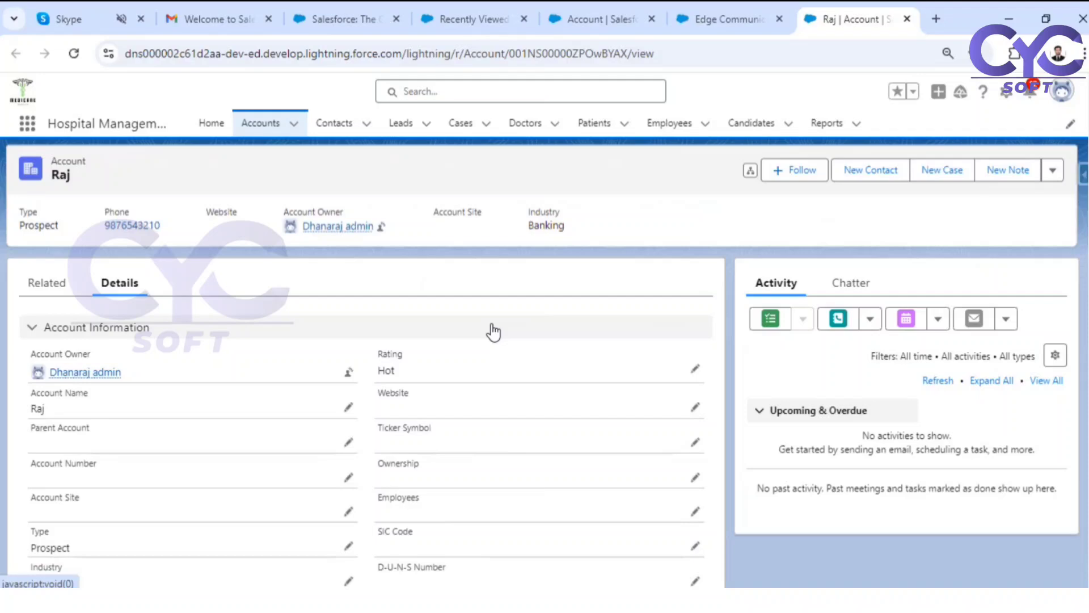
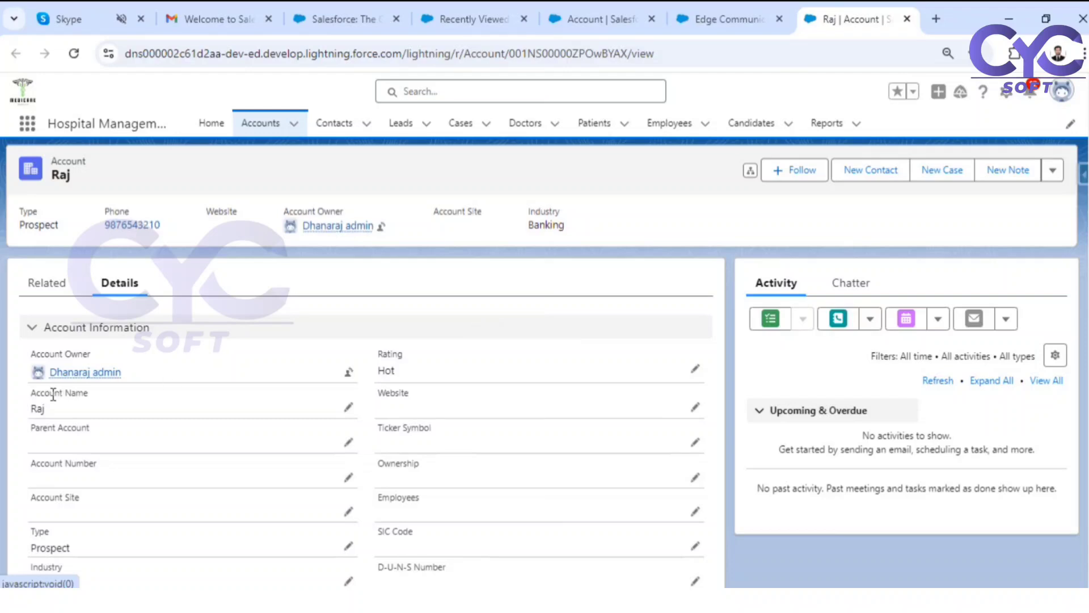
pyautogui.moveTo(93, 386)
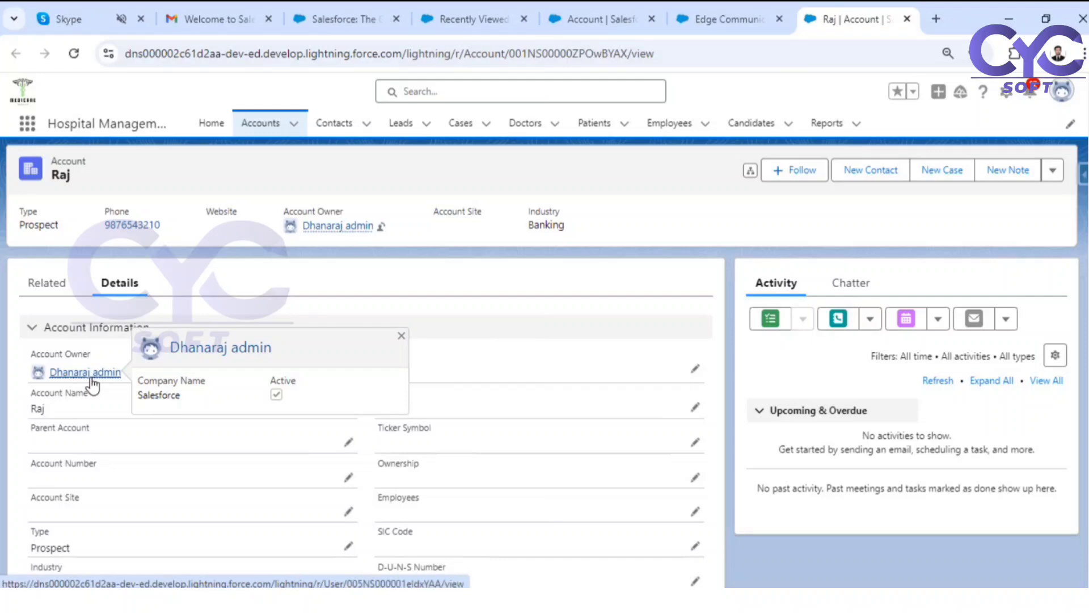
pyautogui.click(43, 287)
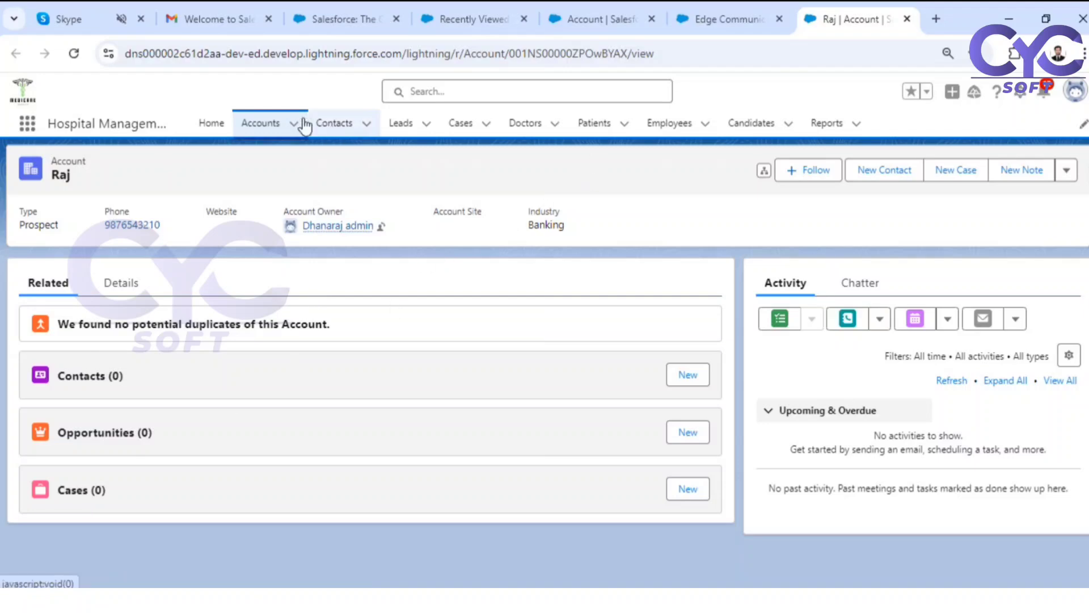
# - Open Edge Communications from the Accounts list and review its highlighted fields, details and related records
pyautogui.click(261, 124)
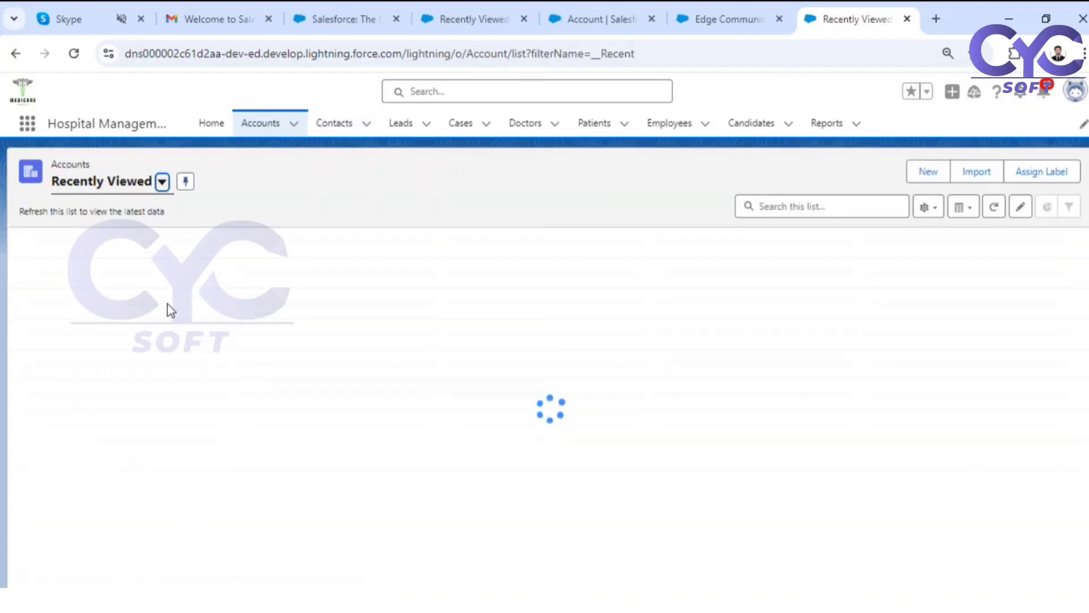
pyautogui.click(108, 286)
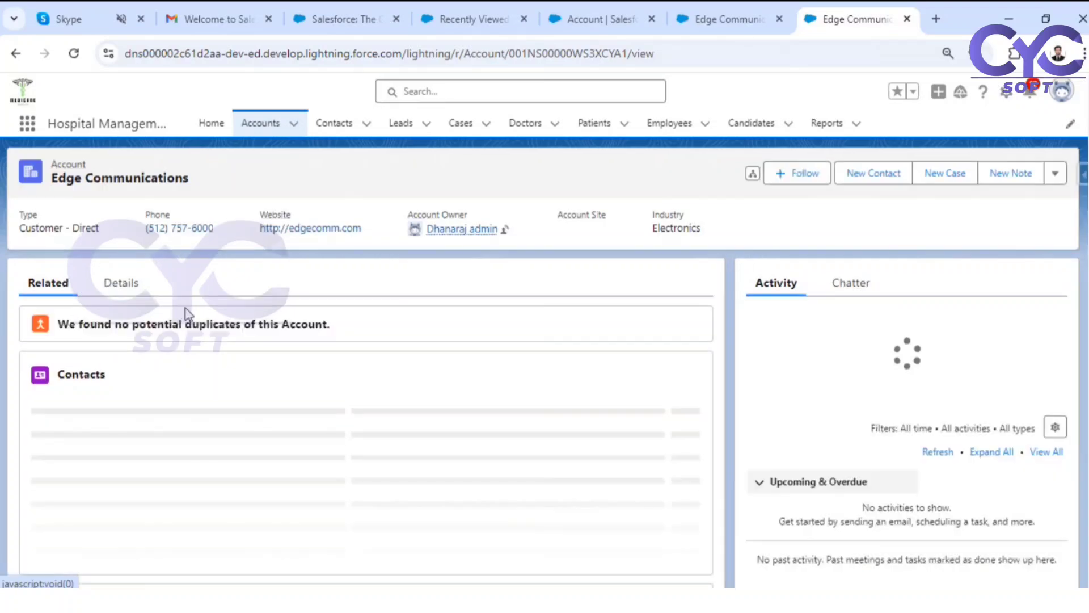
pyautogui.moveTo(95, 429)
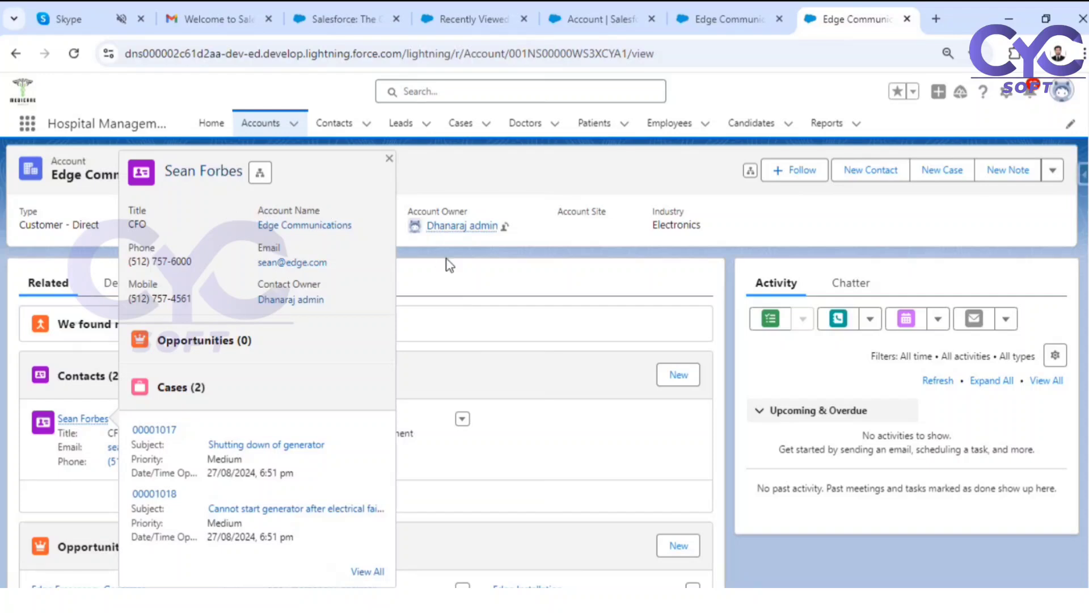
pyautogui.click(119, 285)
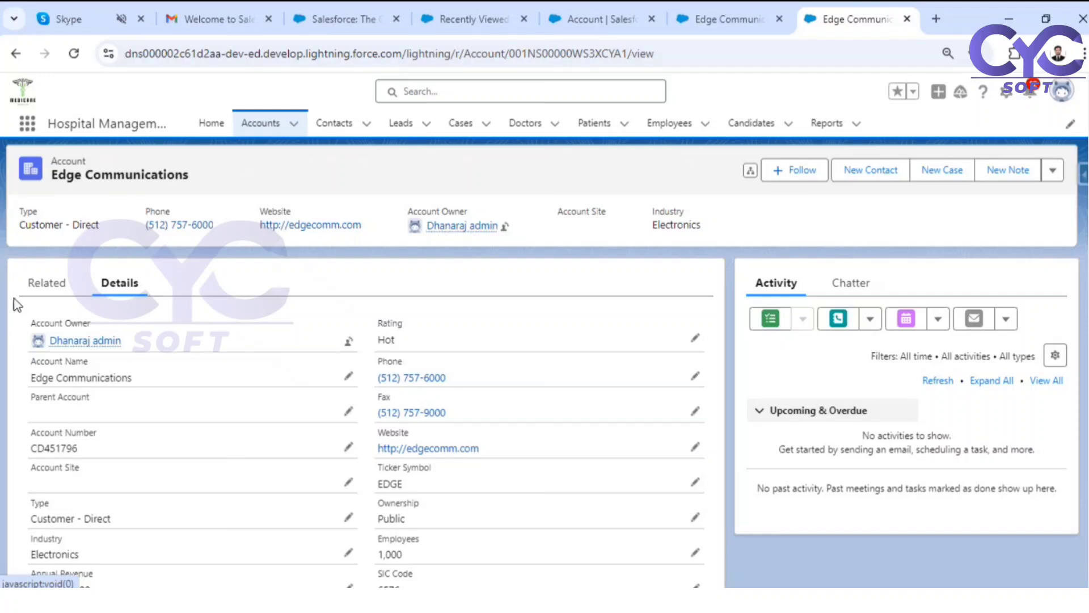
pyautogui.click(47, 283)
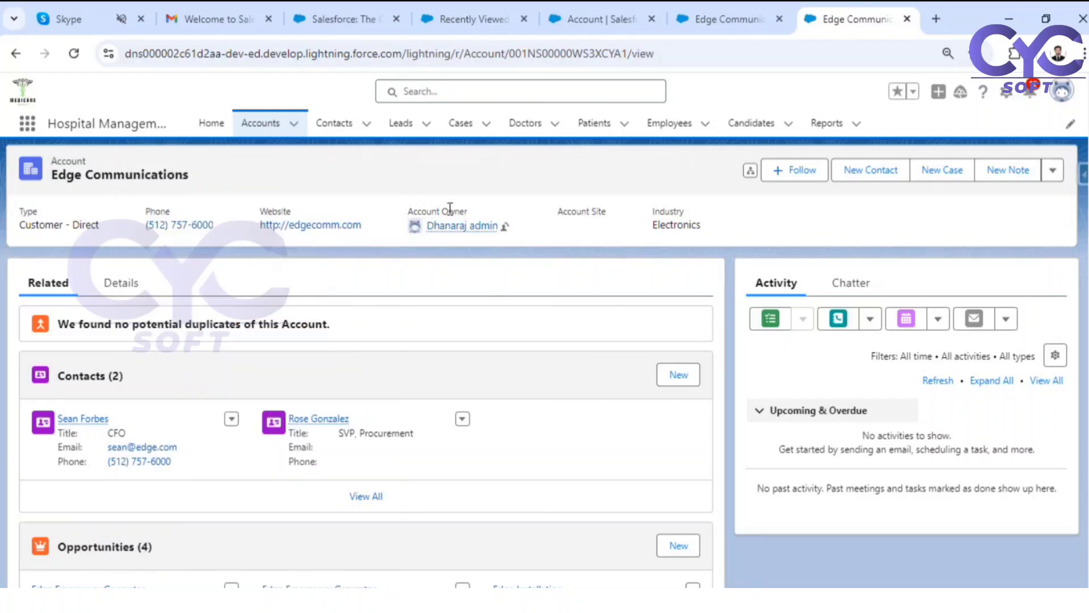
# - Start a new compact layout for the Account object in Setup and label it New Customer
pyautogui.click(1006, 92)
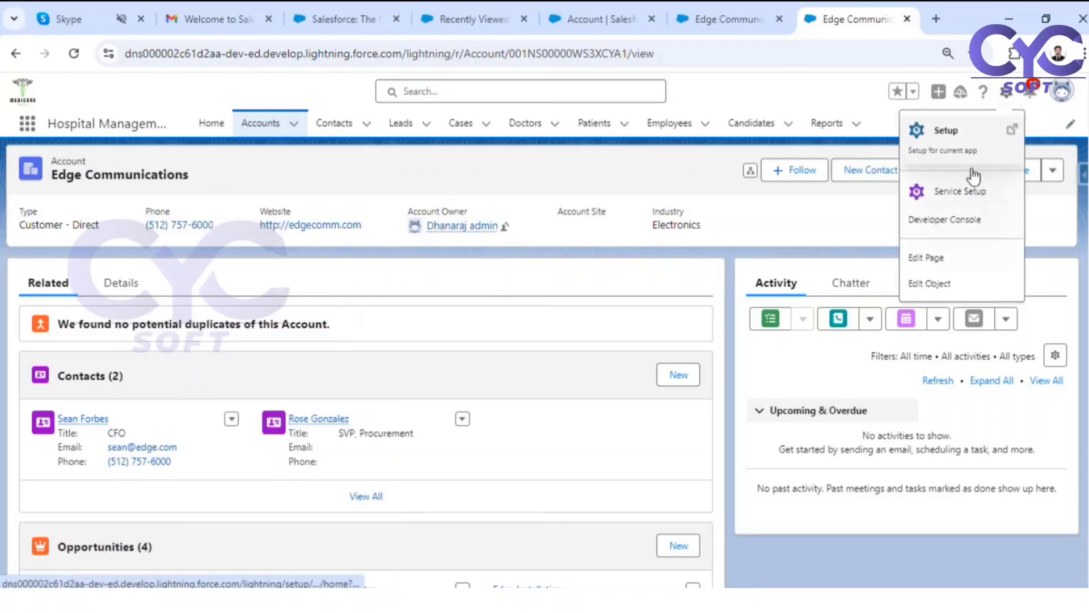
pyautogui.click(940, 284)
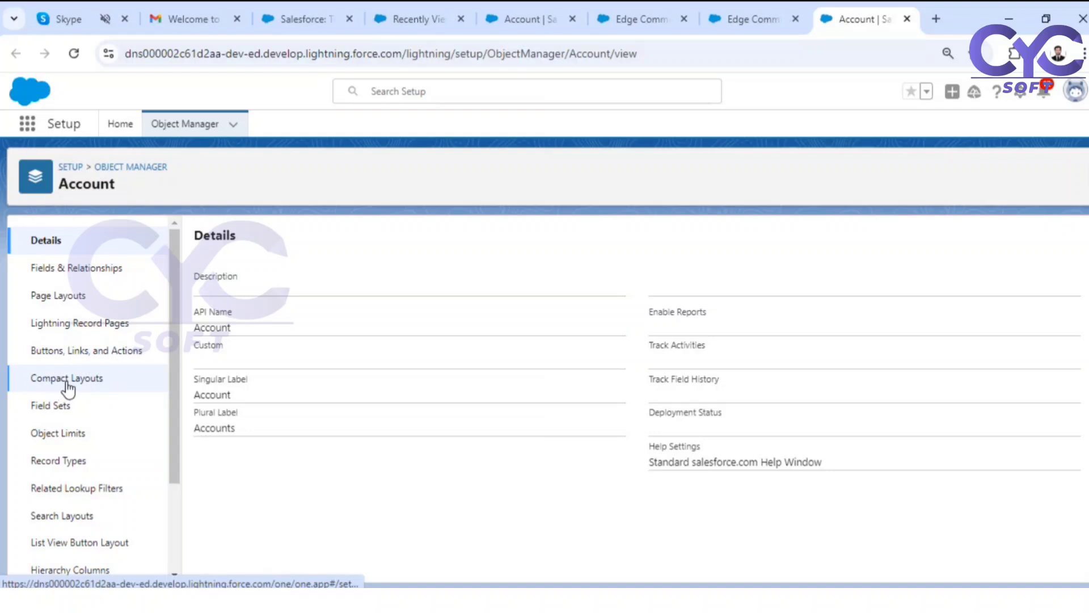
pyautogui.click(68, 386)
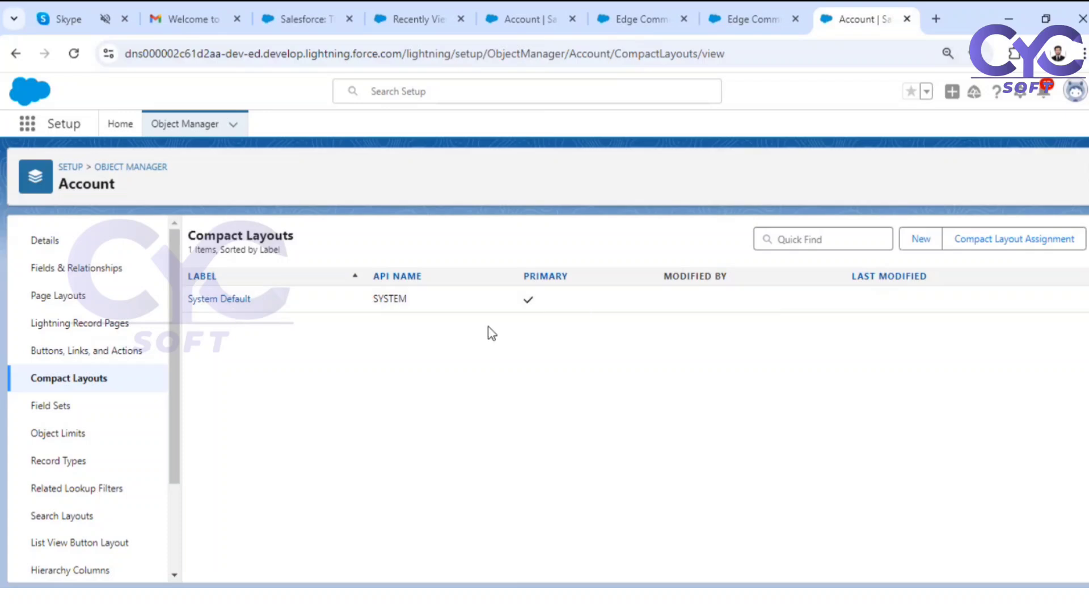
pyautogui.click(920, 241)
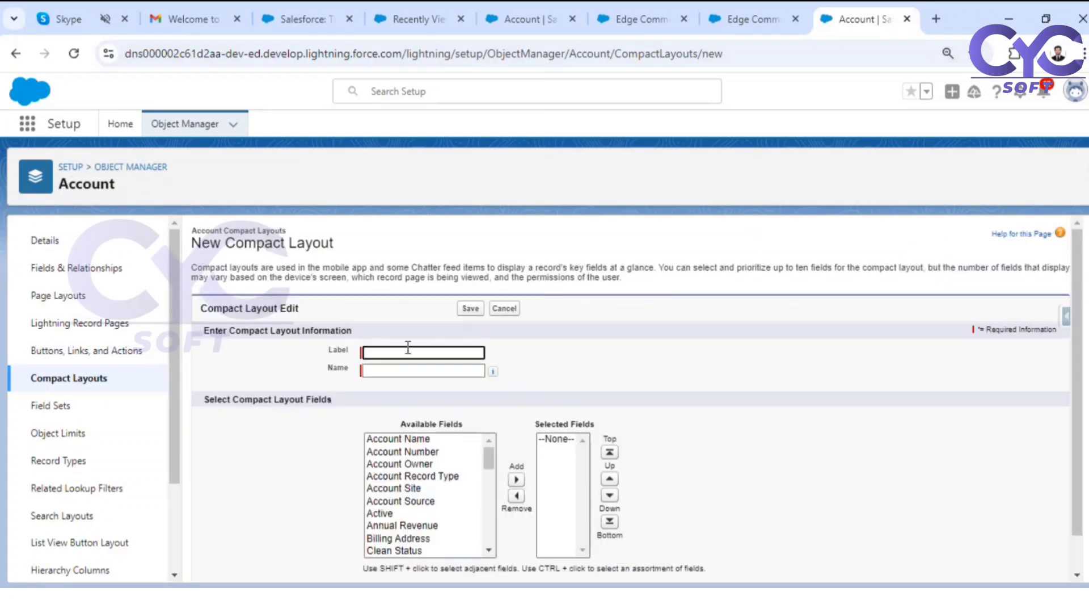
pyautogui.write('New Customer')
pyautogui.click(605, 373)
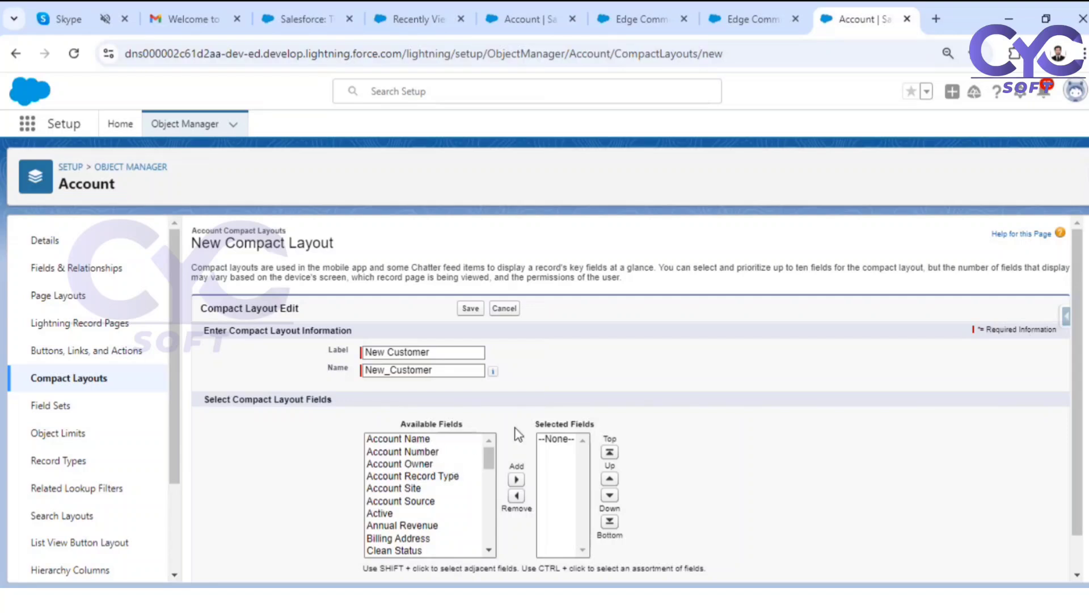
# - Add the Active, Annual Revenue and Account Name fields to the New Customer compact layout
pyautogui.scroll(-1, 493, 404)
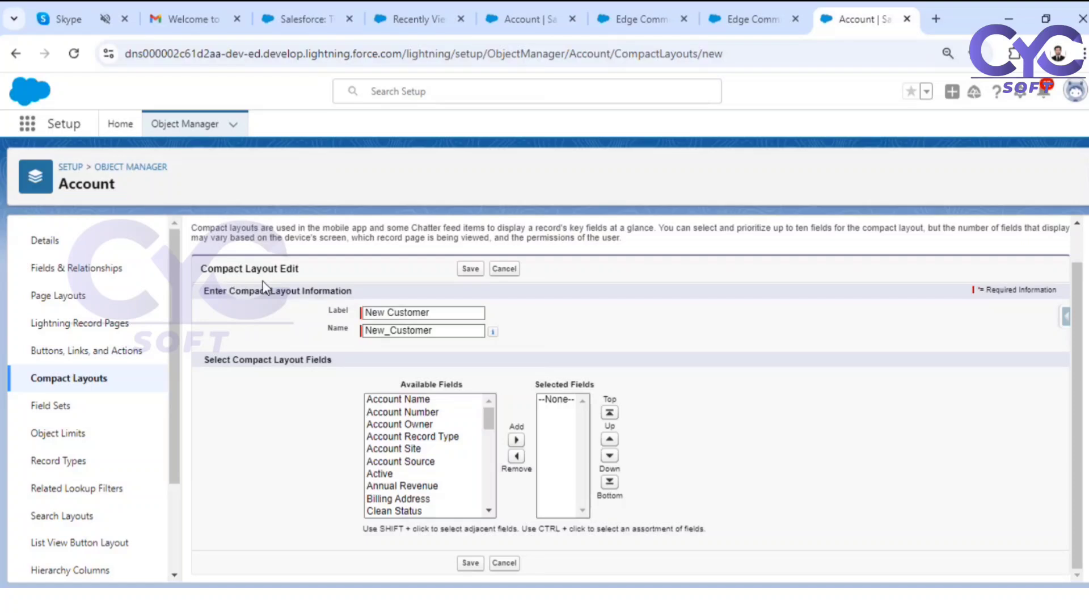
pyautogui.scroll(1, 349, 333)
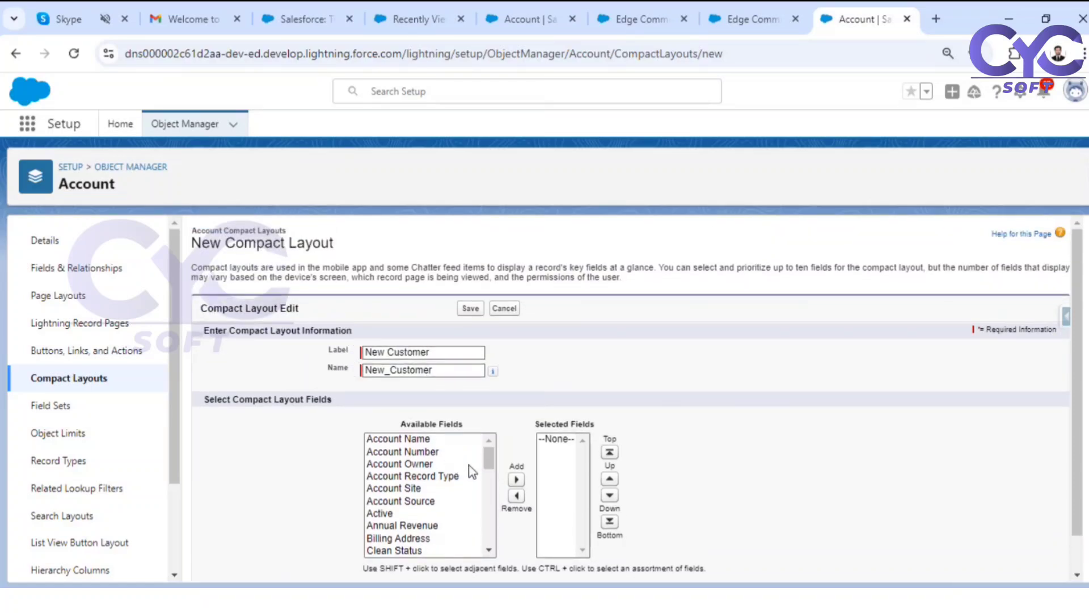
pyautogui.scroll(-2, 454, 493)
pyautogui.scroll(2, 458, 489)
pyautogui.click(381, 513)
pyautogui.click(517, 479)
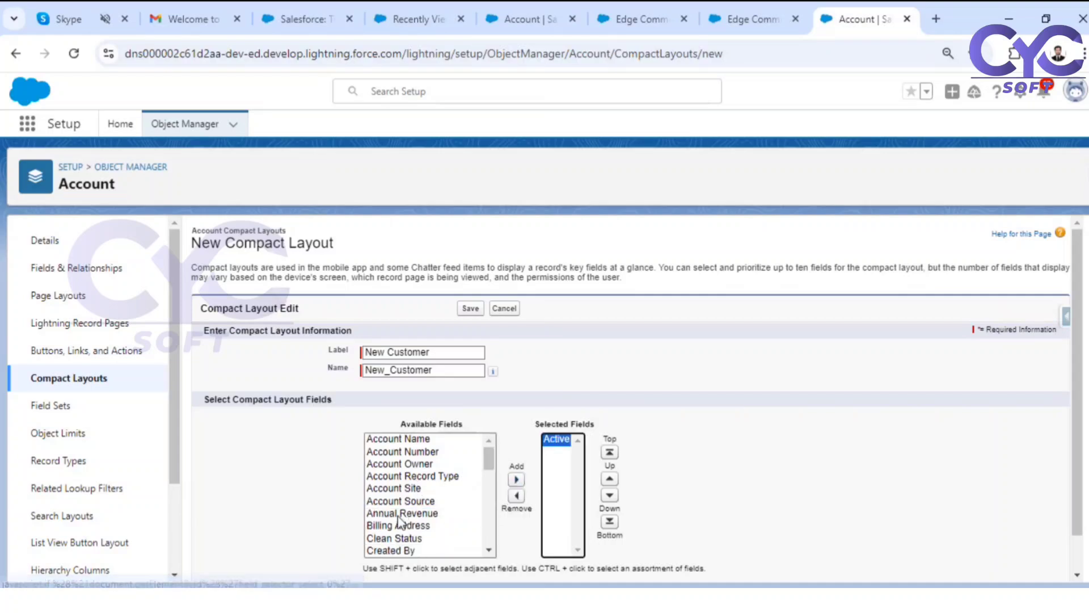
pyautogui.click(516, 480)
pyautogui.click(391, 440)
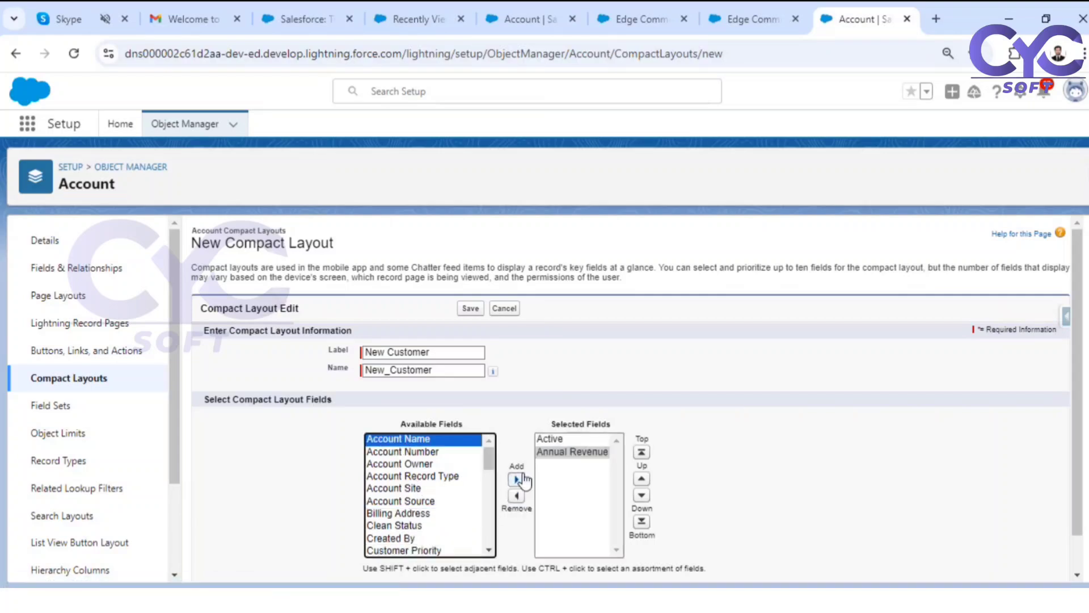
pyautogui.click(517, 481)
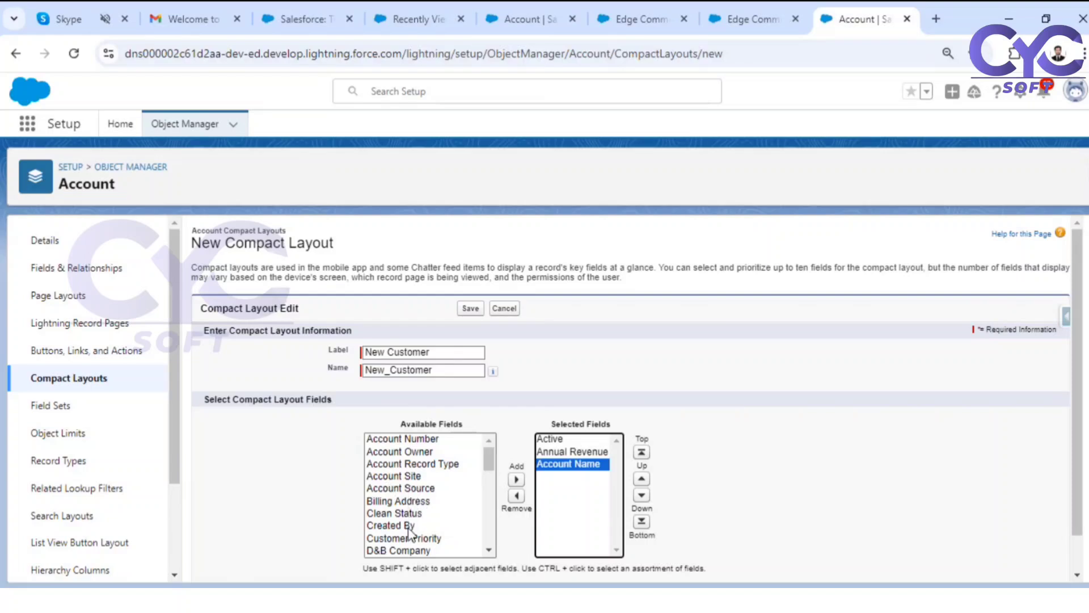
# - Add the Industry field to the New Customer compact layout and save the layout
pyautogui.scroll(-2, 414, 533)
pyautogui.scroll(-2, 414, 533)
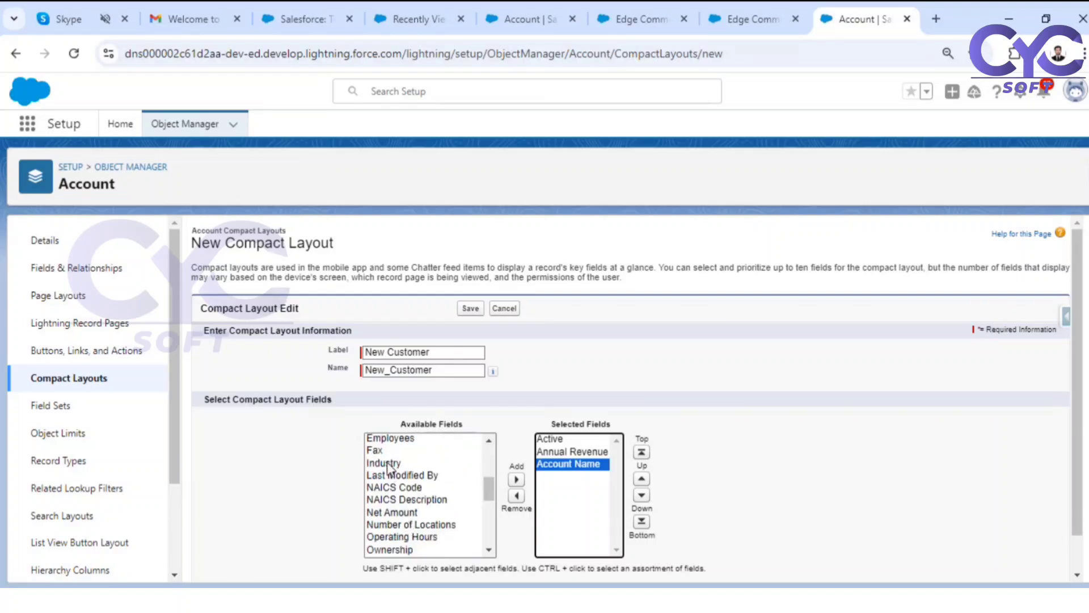
pyautogui.click(397, 463)
pyautogui.click(516, 479)
pyautogui.scroll(-1, 732, 456)
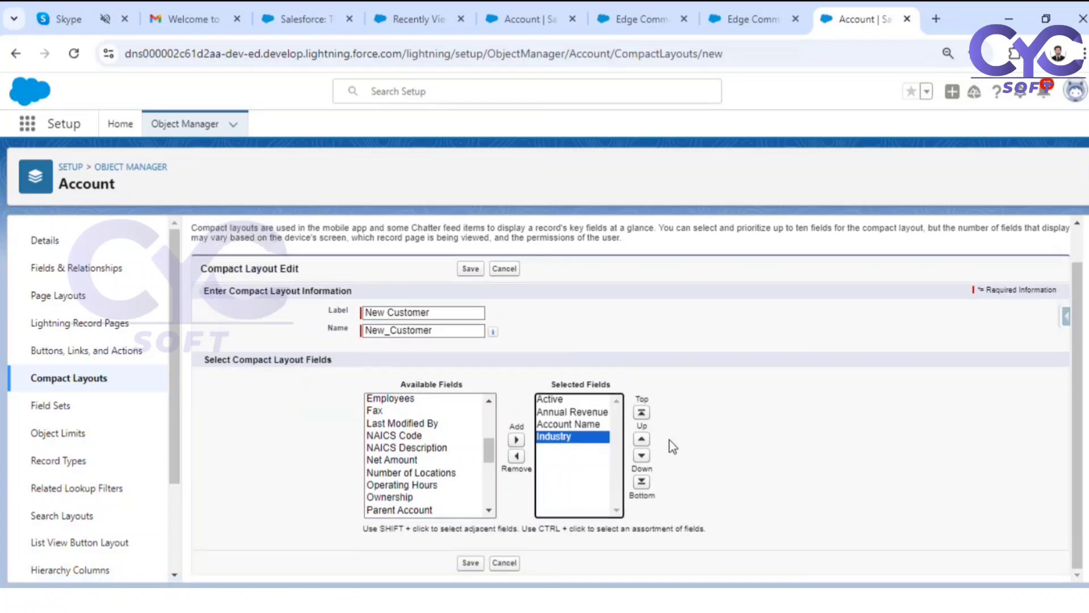
pyautogui.click(467, 564)
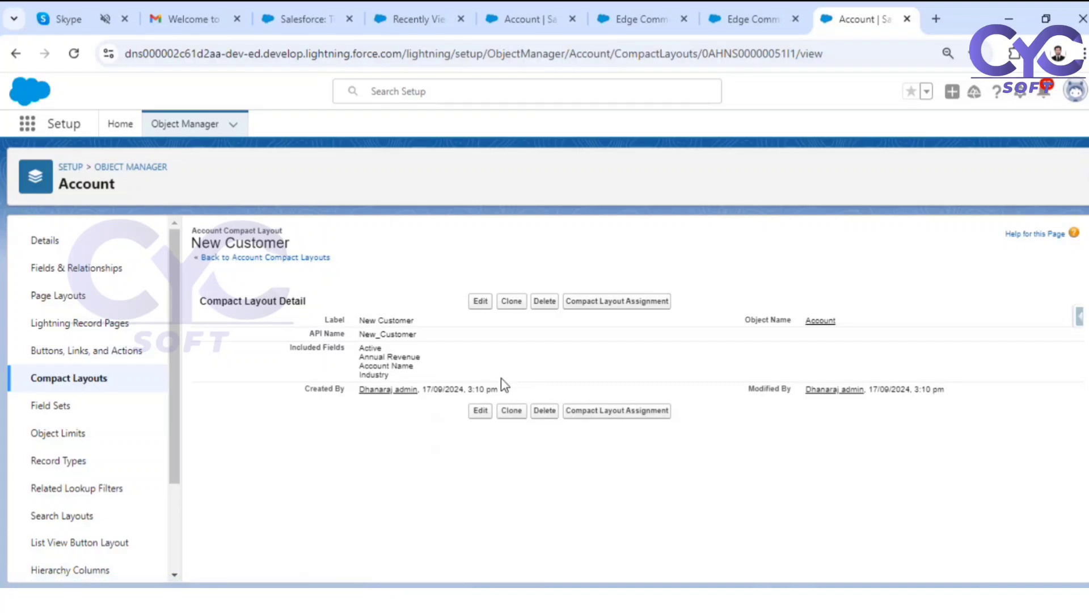
# - Open the compact layout assignment for accounts and check the New Customer record type listed under its record type overrides
pyautogui.click(577, 307)
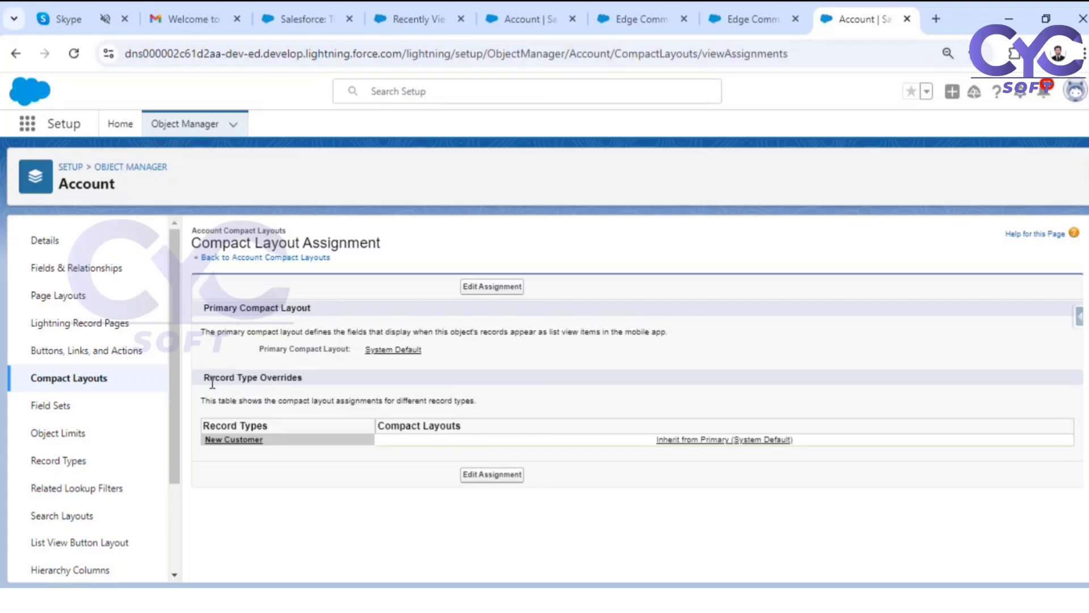
pyautogui.moveTo(209, 380); pyautogui.dragTo(297, 381)
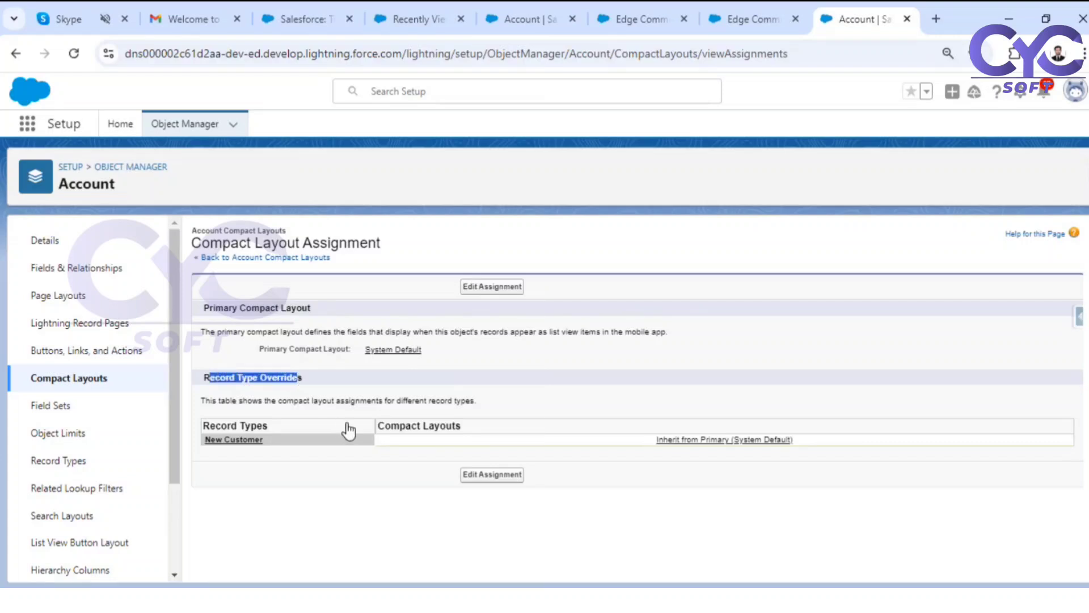
pyautogui.click(233, 440)
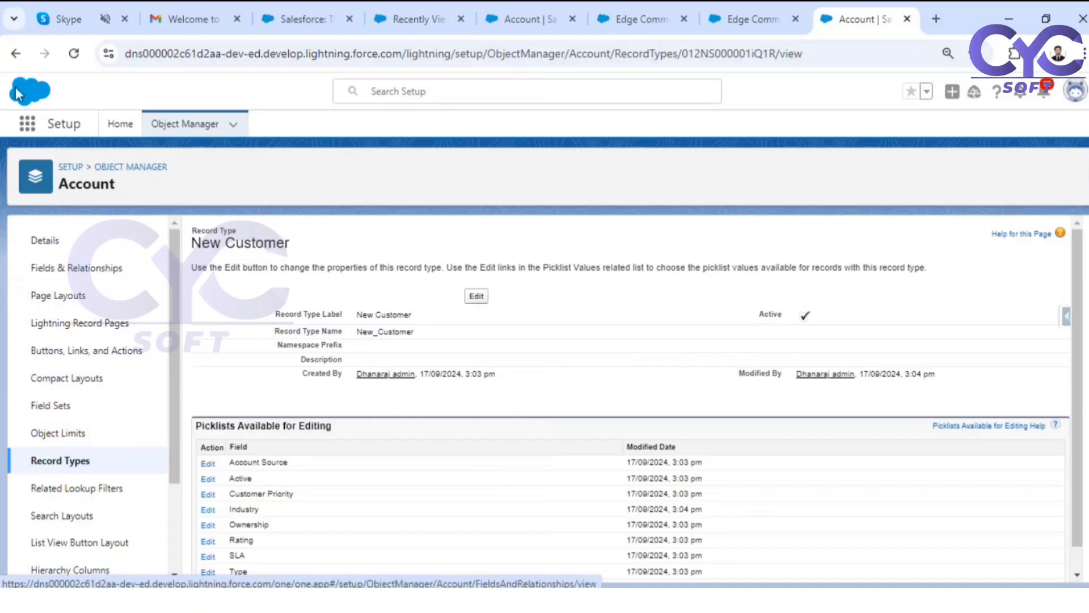
pyautogui.click(16, 54)
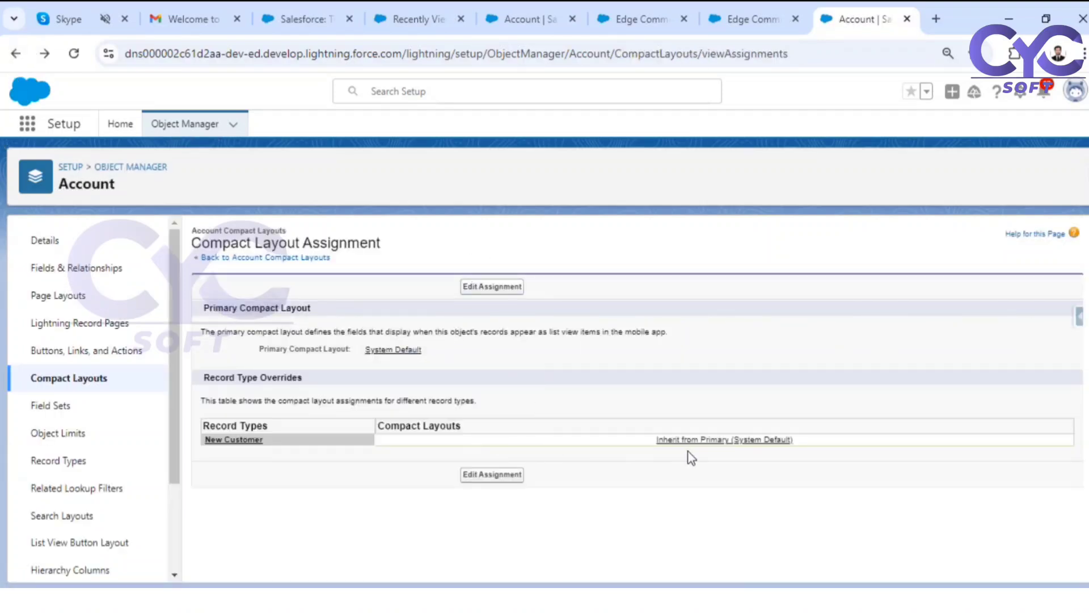
# - Edit the compact layout assignment, choosing New Customer as the primary compact layout and Inherit from Primary as the layout to use for record types
pyautogui.click(491, 475)
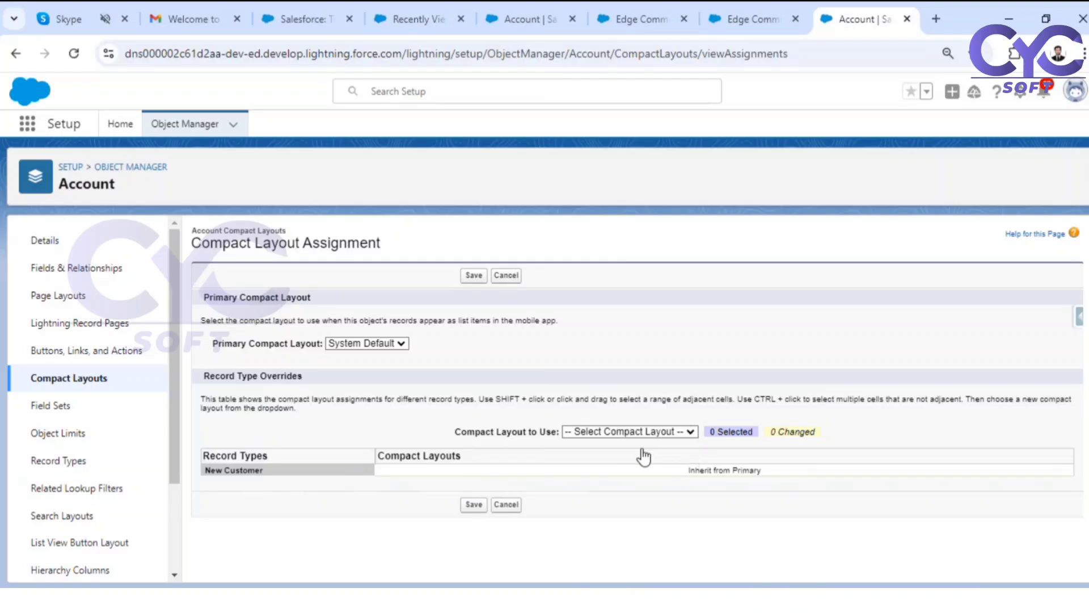
pyautogui.click(366, 344)
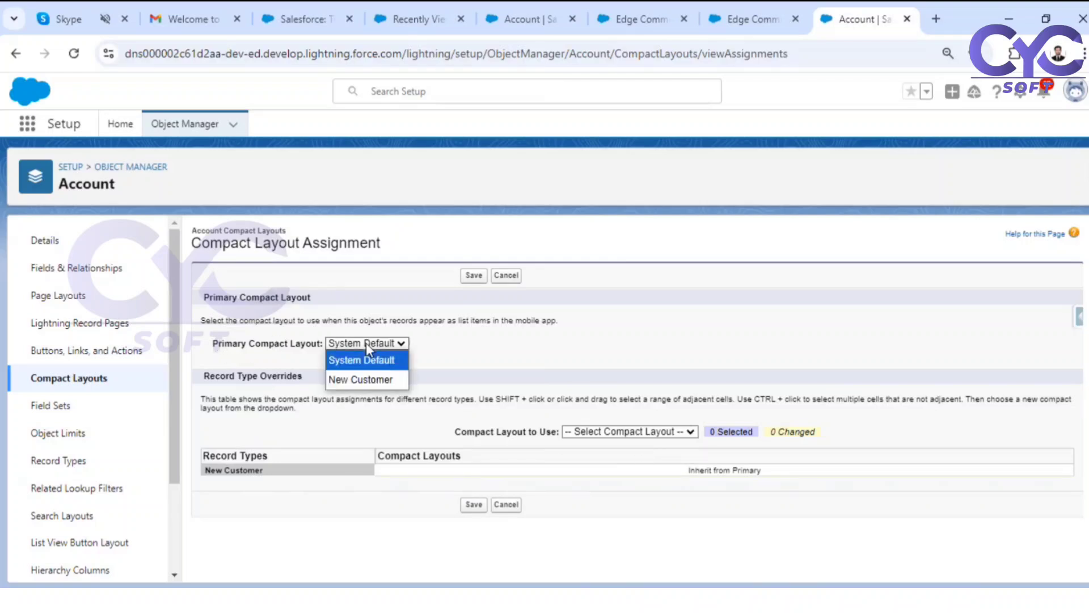
pyautogui.click(363, 386)
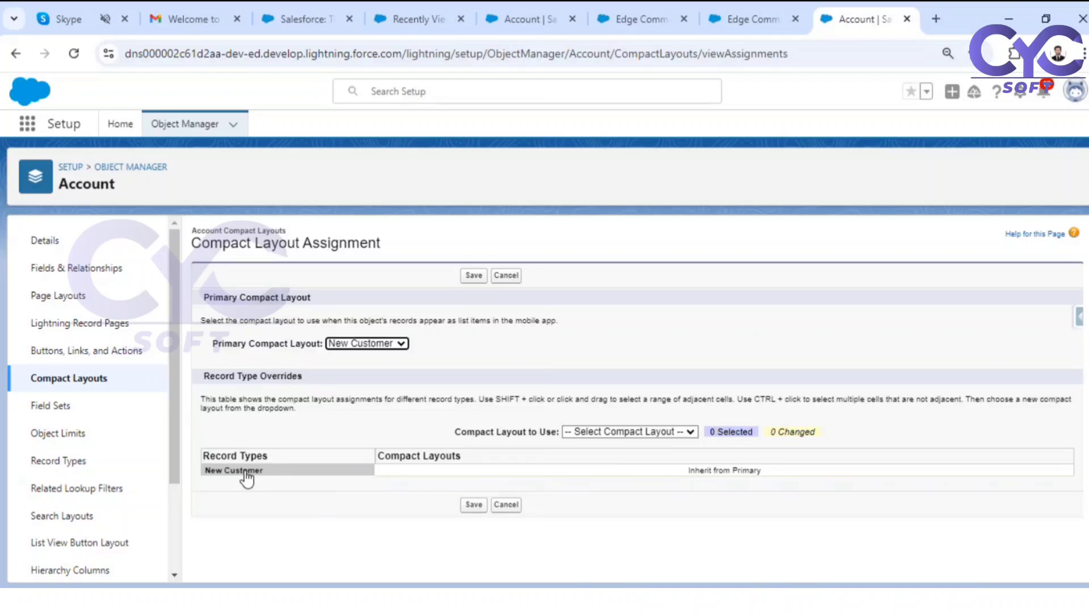
pyautogui.click(640, 432)
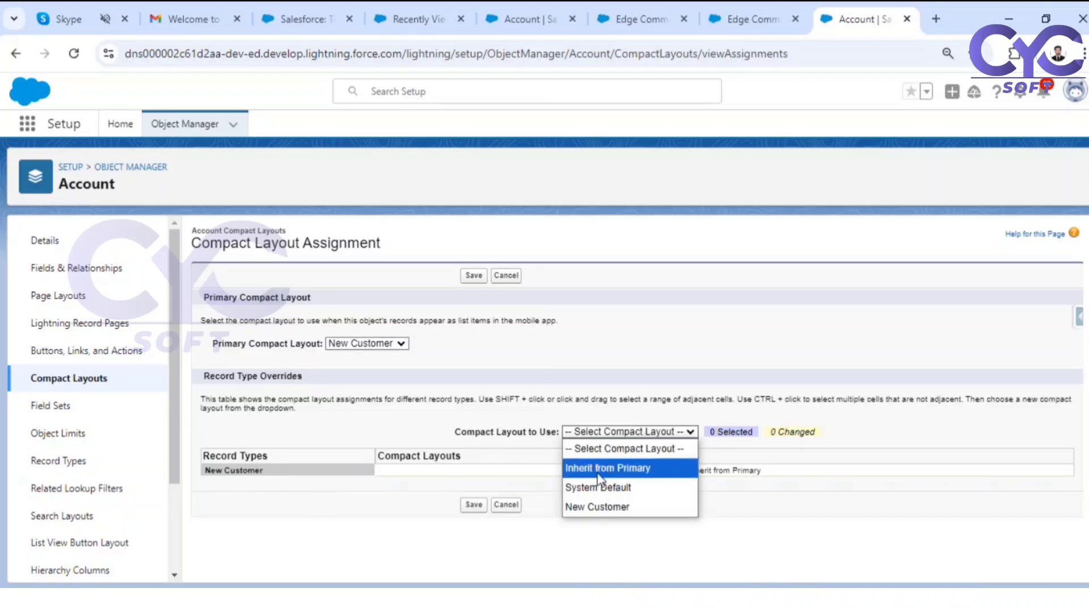
pyautogui.click(600, 505)
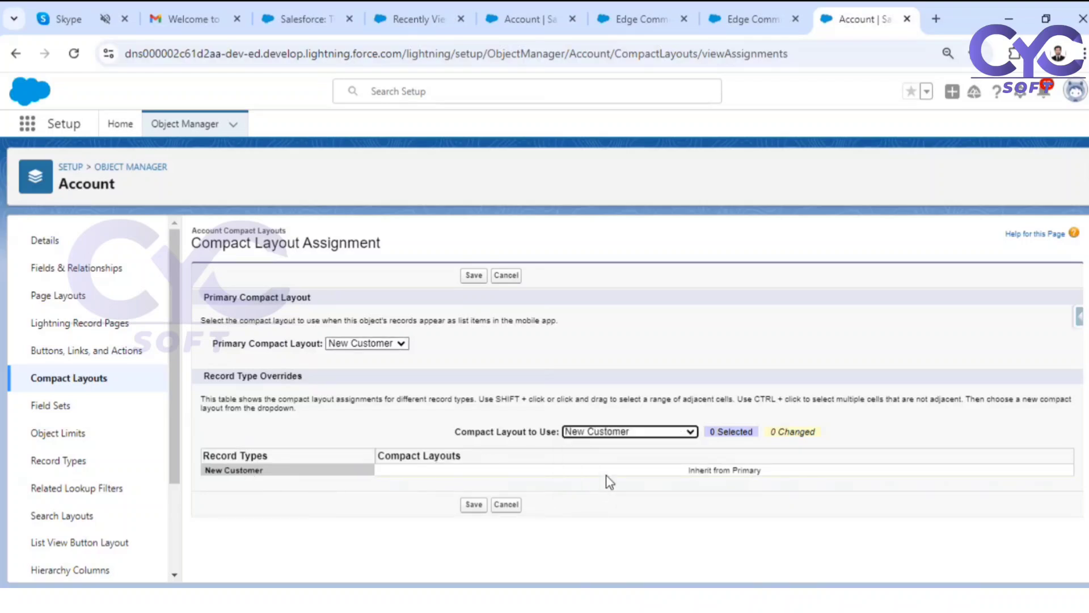
pyautogui.click(620, 431)
pyautogui.click(607, 474)
# - Try System Default as the primary compact layout with New Customer as the compact layout to use for record type overrides
pyautogui.moveTo(213, 344); pyautogui.dragTo(306, 345)
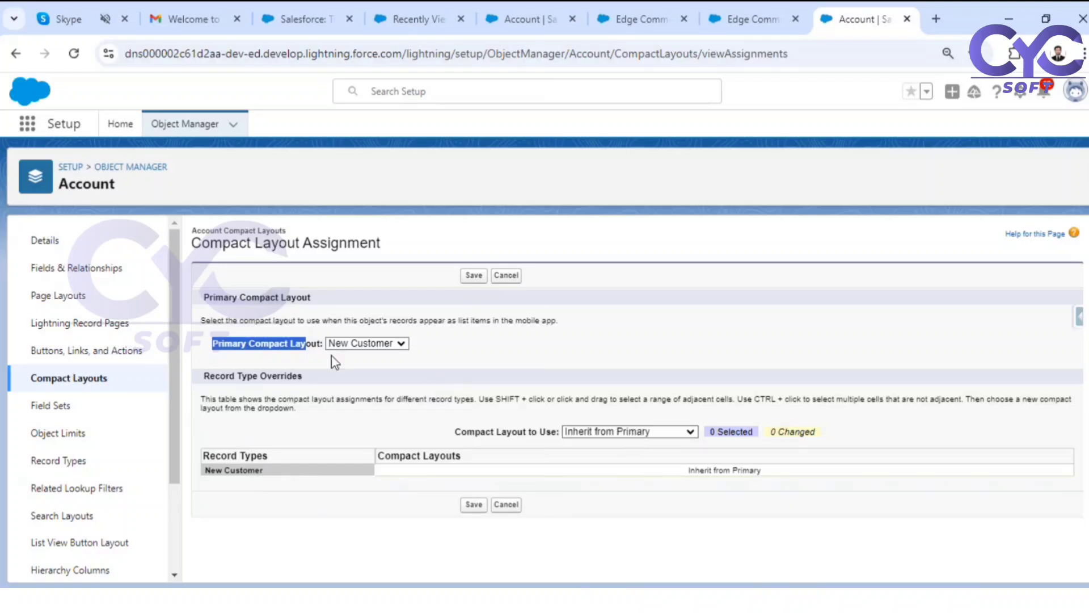
pyautogui.click(346, 344)
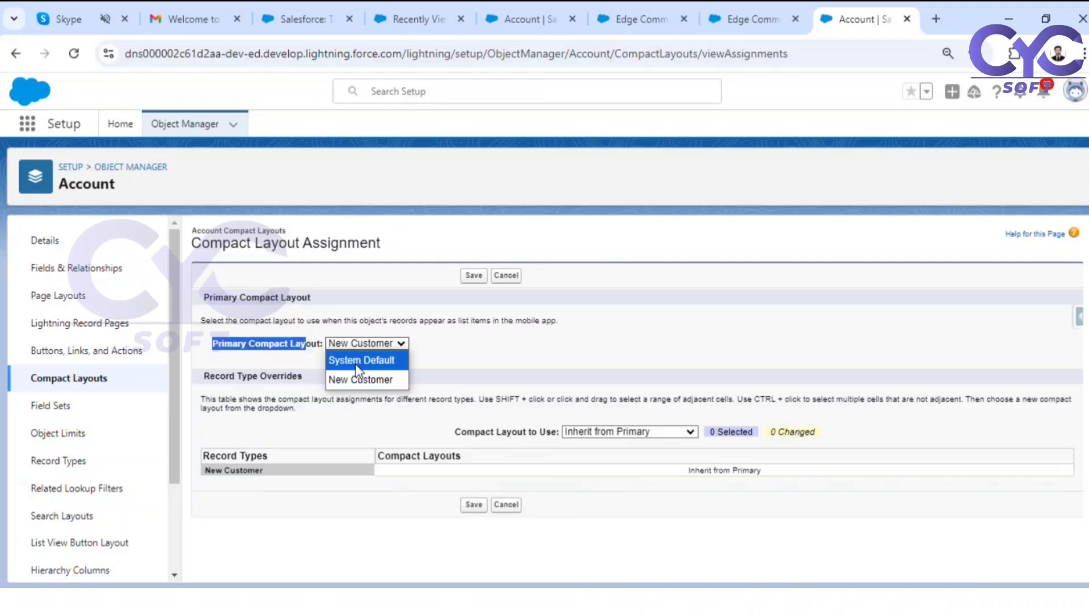
pyautogui.click(357, 363)
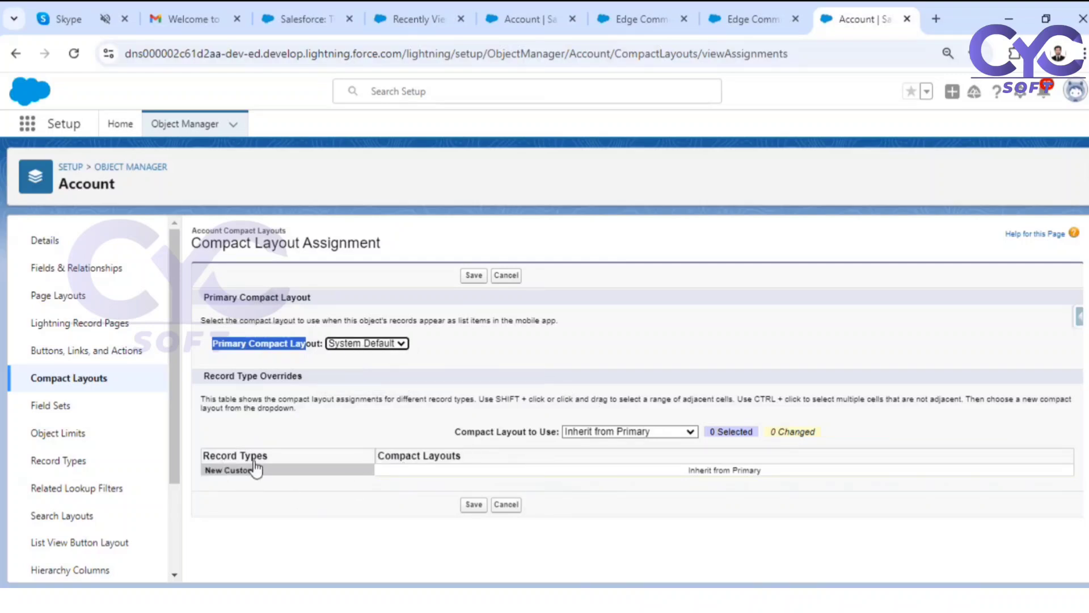
pyautogui.click(633, 432)
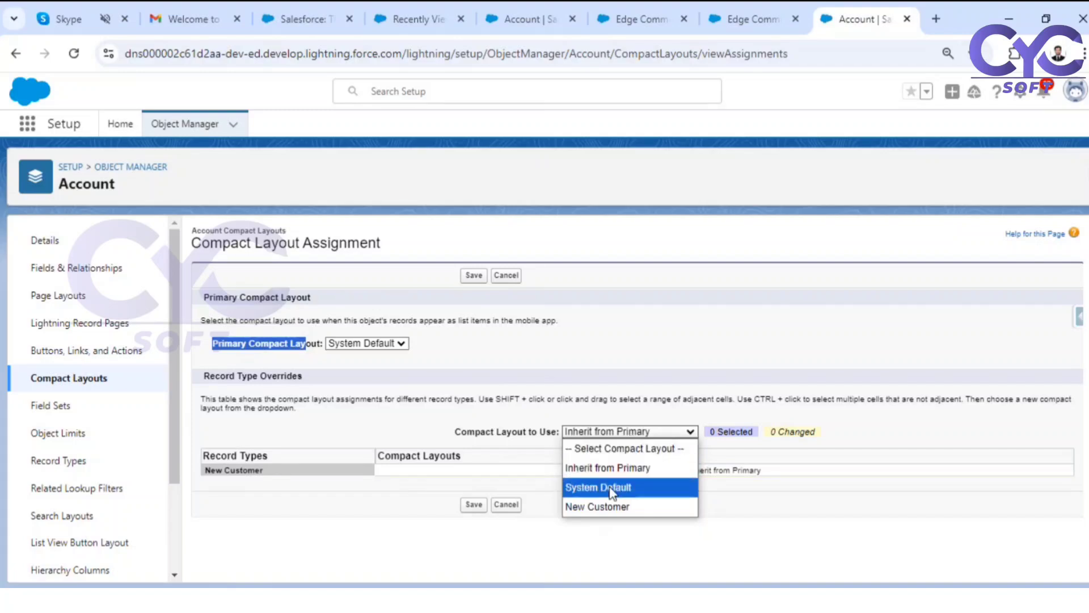
pyautogui.click(600, 505)
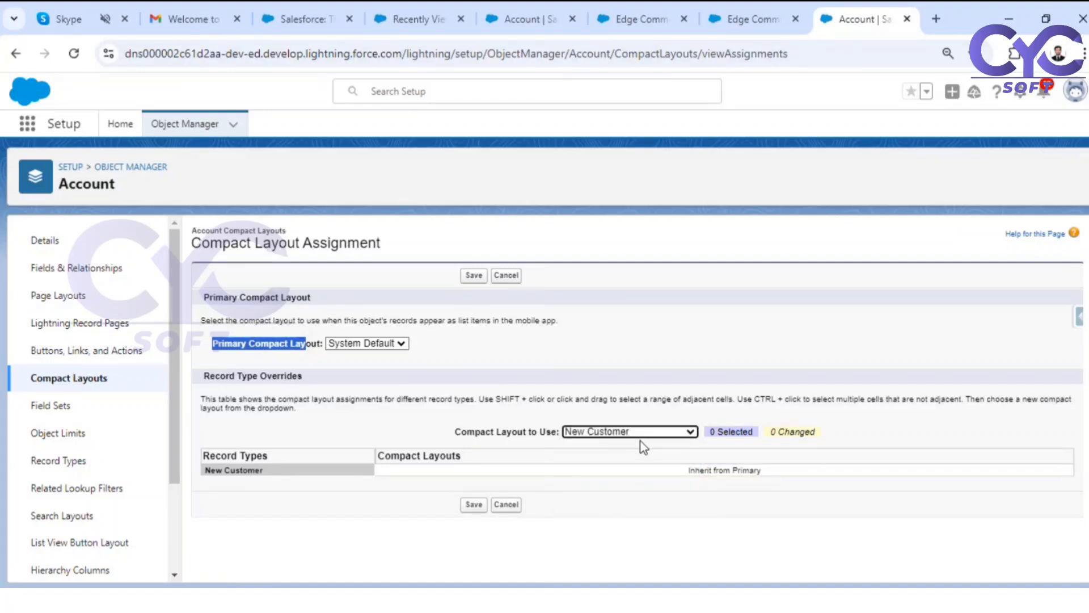
# - Set the primary compact layout to New Customer and the override layout to Inherit from Primary, and save the assignment
pyautogui.click(381, 345)
pyautogui.click(376, 378)
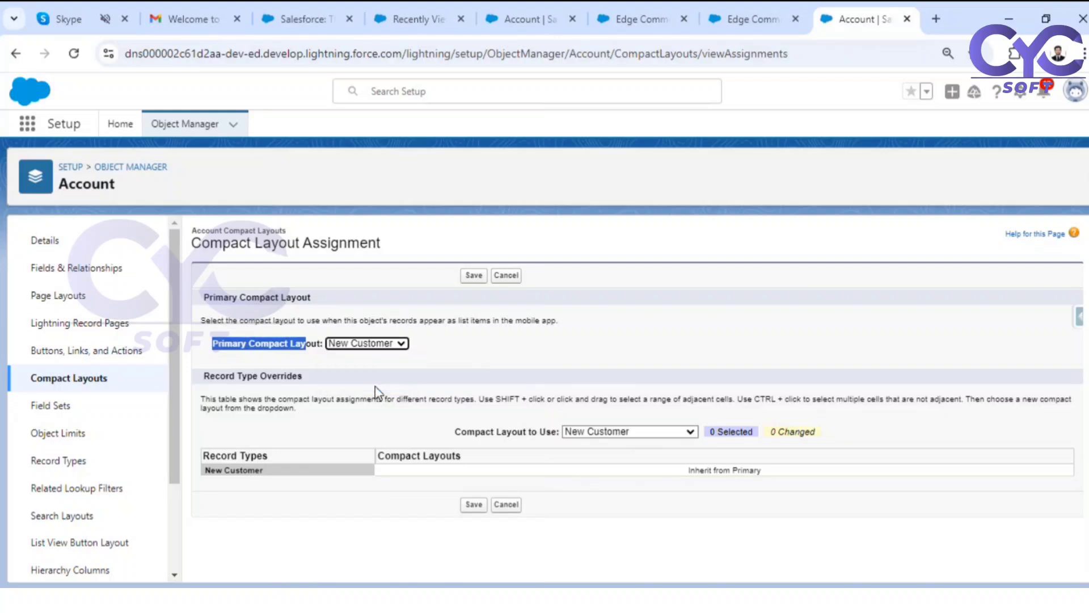
pyautogui.click(627, 434)
pyautogui.click(624, 469)
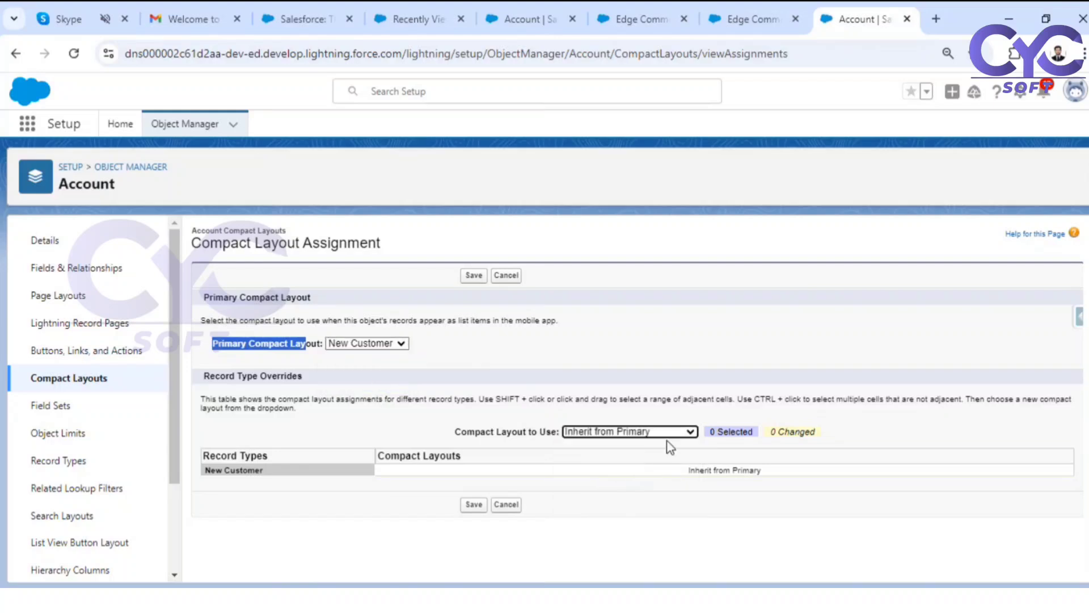
pyautogui.click(474, 504)
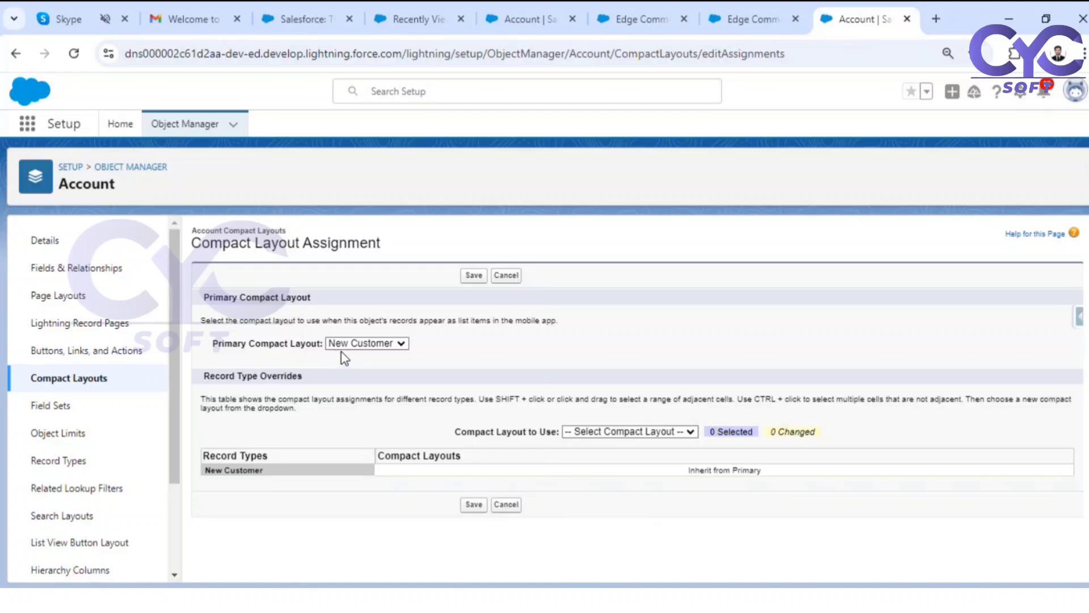
pyautogui.click(473, 275)
# - Switch to Microsoft Whiteboard and select the underline stroke below the word "compact" in the Day 17 heading
pyautogui.click(618, 601)
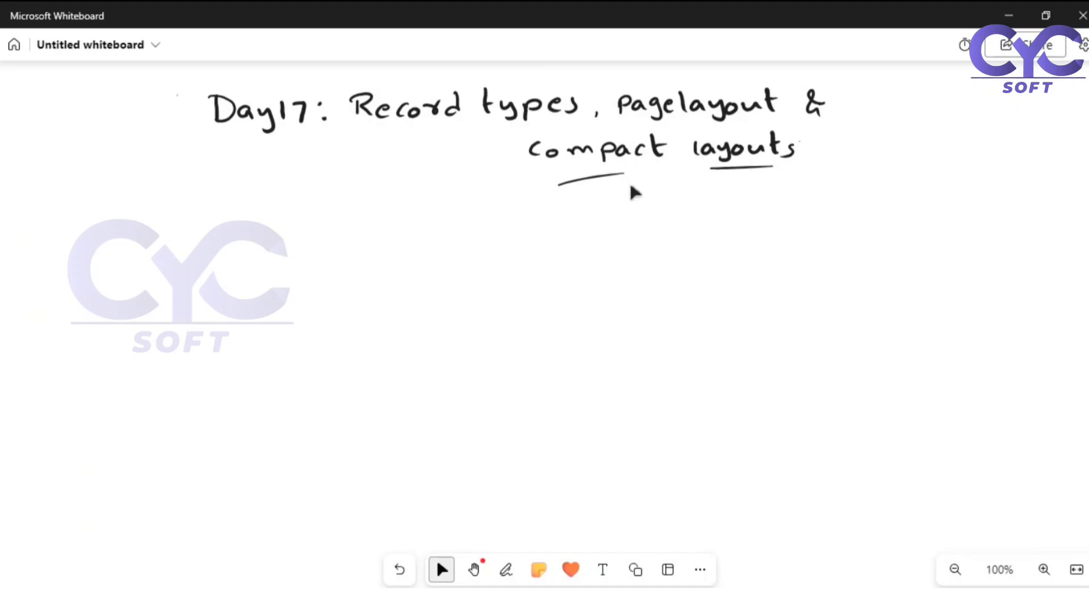
pyautogui.click(630, 177)
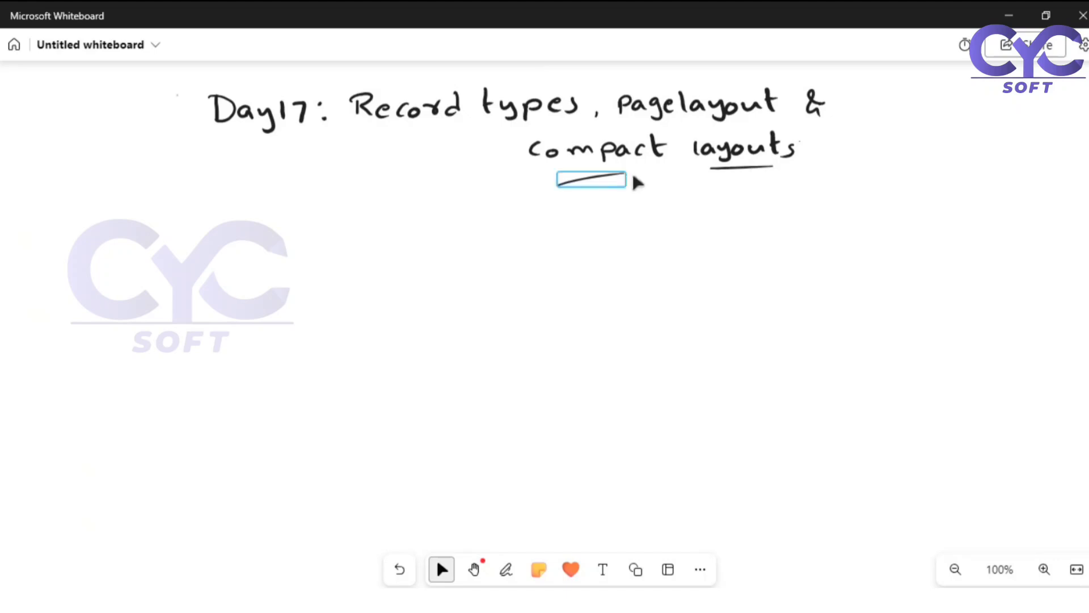